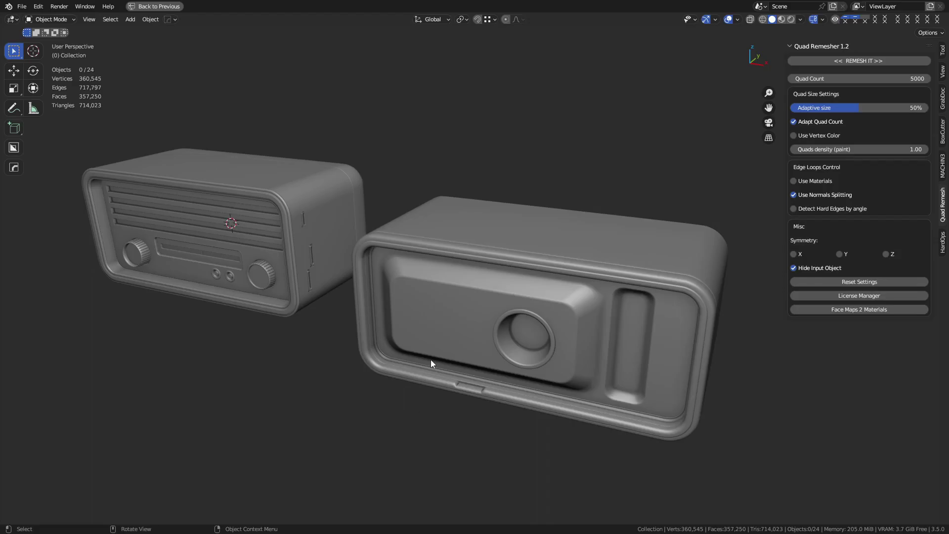
Inspect the recessed front panel object of the slatted radio up close at its lower corner, including in isolation
middle_click(289, 242, "alt")
scroll(367, 301, "up", 2)
middle_click_drag(390, 333, 505, 340)
scroll(449, 327, "up", 3)
left_click(448, 316)
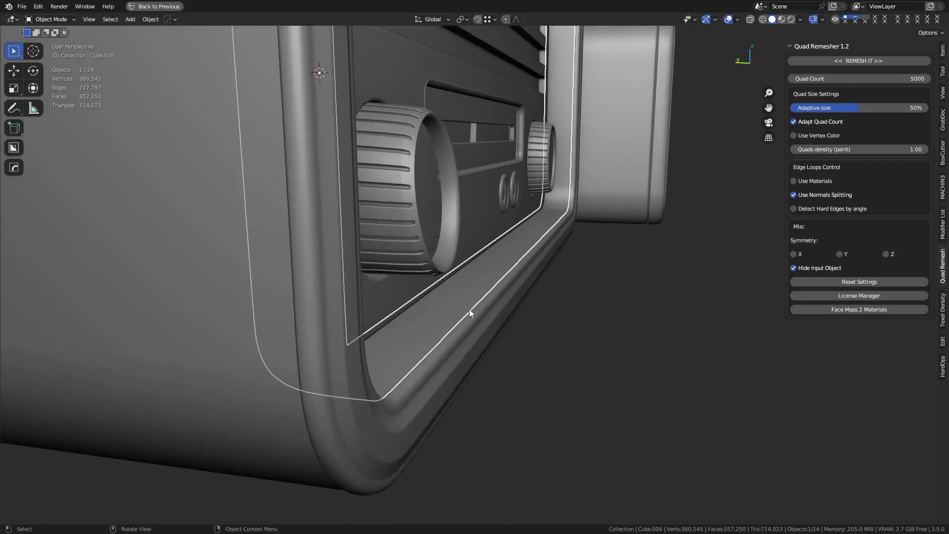
scroll(465, 310, "down", 2)
middle_click_drag(470, 300, 486, 319)
key("g")
right_click(489, 315)
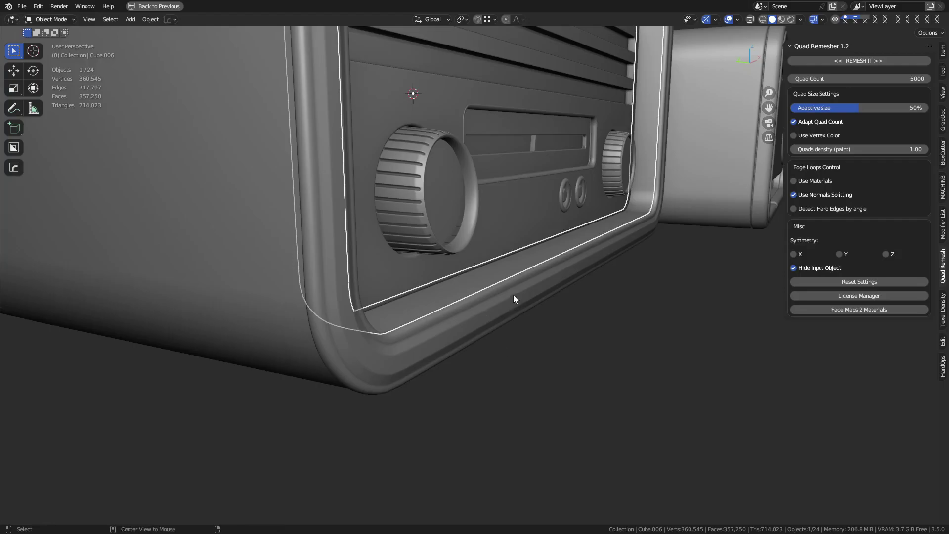
middle_click(509, 278, "alt")
scroll(510, 279, "up", 4)
middle_click_drag(529, 295, 568, 328)
key("KP_Divide")
scroll(505, 338, "up", 4)
key("KP_Divide")
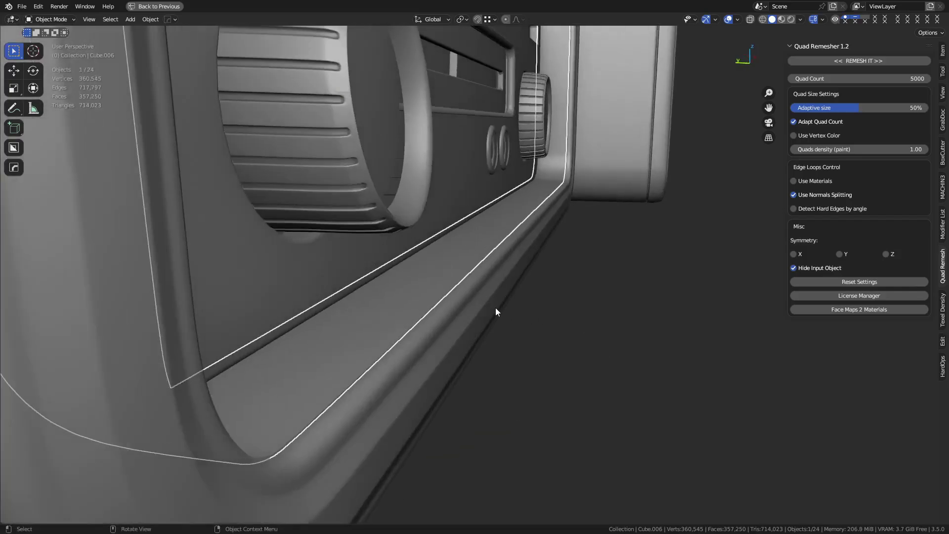
Inspect the slatted radio's front frame in isolation and how it meets the surrounding parts
scroll(414, 313, "up", 2)
left_click(466, 374)
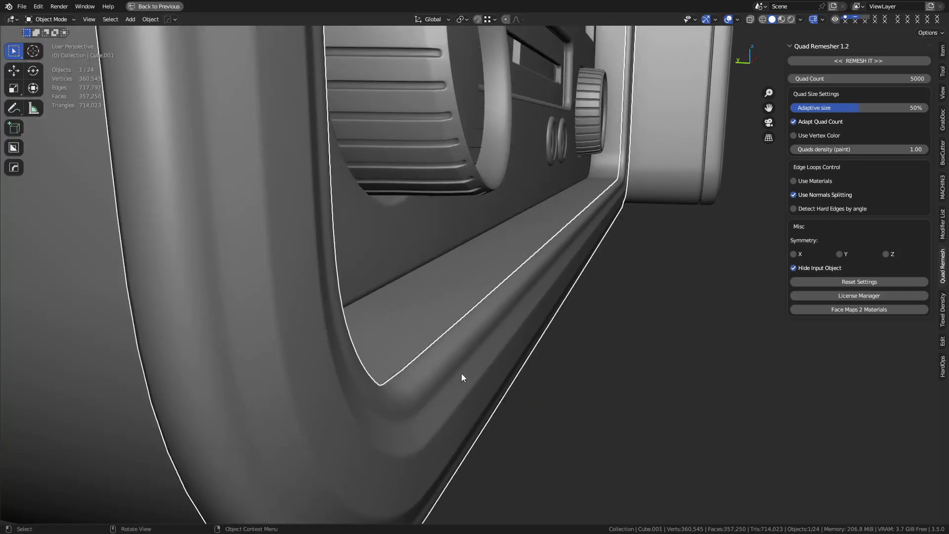
middle_click_drag(489, 385, 537, 374)
scroll(488, 338, "down", 2)
middle_click_drag(494, 337, 568, 345)
key("KP_Divide")
middle_click(551, 370, "alt")
scroll(503, 316, "up", 4)
middle_click_drag(503, 321, 479, 269)
scroll(500, 282, "up", 3)
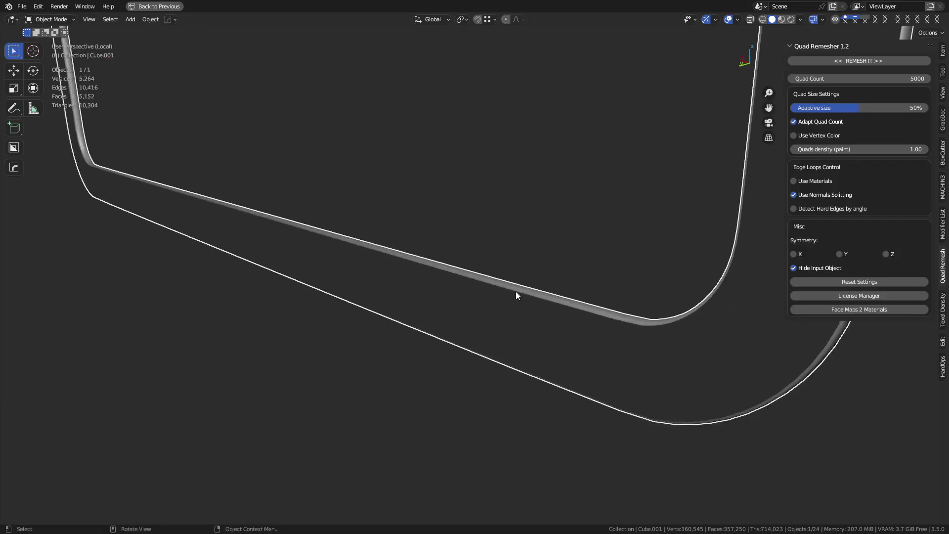
key("KP_Divide")
middle_click_drag(524, 290, 485, 297)
scroll(533, 257, "down", 1)
left_click(475, 305)
middle_click_drag(612, 292, 581, 313, "shift")
scroll(596, 300, "down", 5)
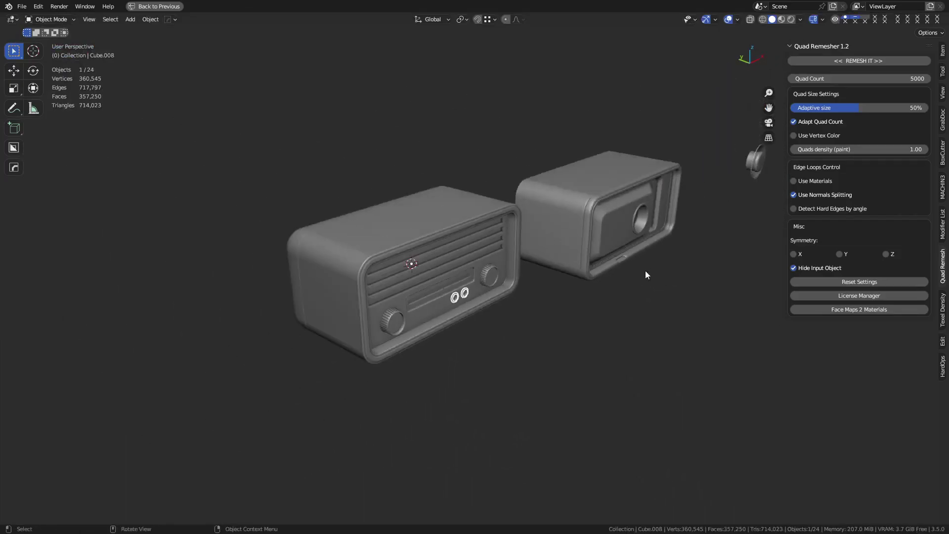
Add a 2 m cube and move it about 13.9 m along X, clear of the two radios
left_click(623, 277)
key("shift+a")
mouse_move(535, 302)
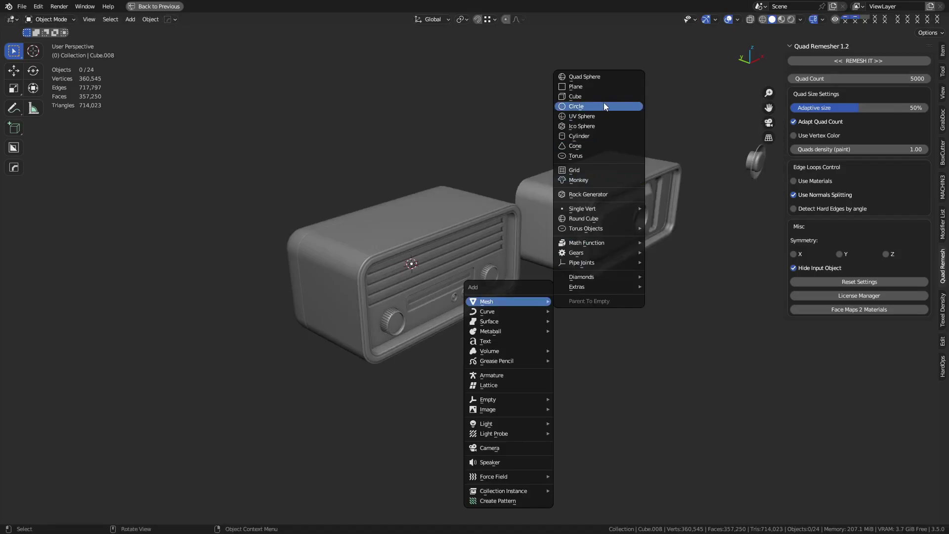
left_click(603, 101)
key("g")
key("x")
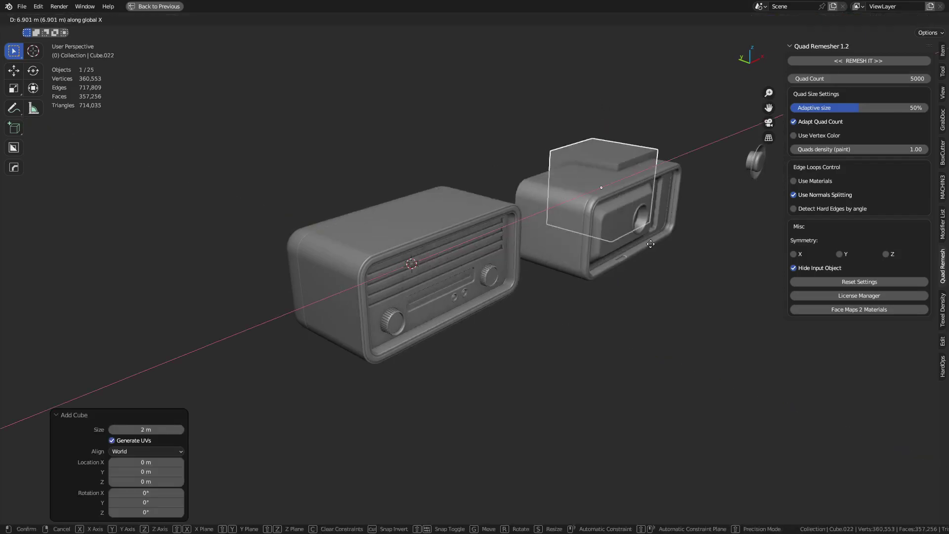
left_click(714, 231)
key("grave")
left_click(741, 254)
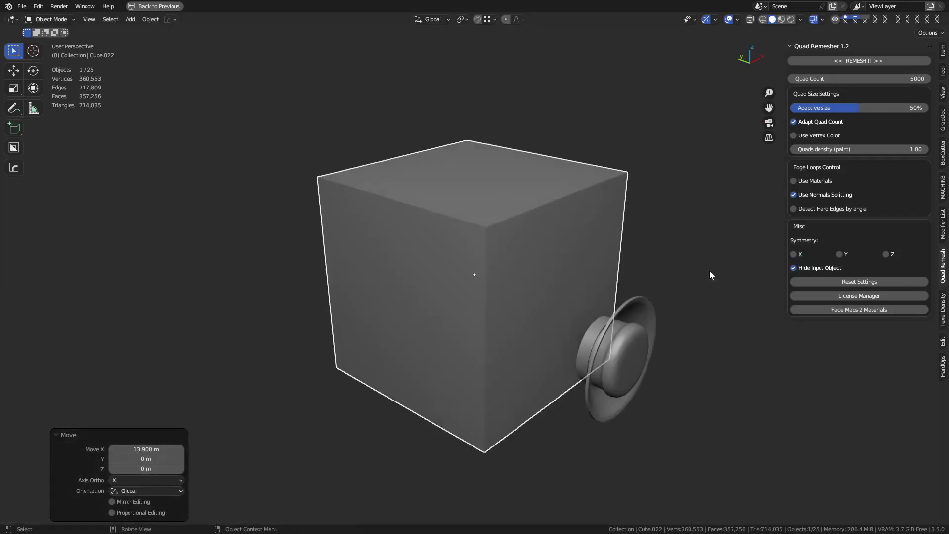
Delete the flanged knob-like object beside the new cube
left_click(646, 320)
key("x")
left_click(648, 319)
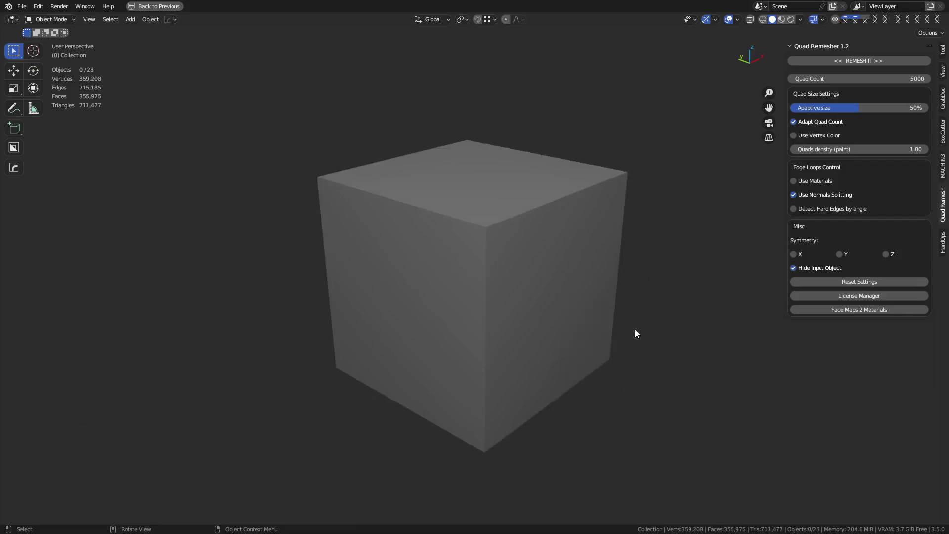
Stretch the cube into a long box by moving its side face along X
left_click(559, 261)
scroll(552, 265, "down", 5)
middle_click_drag(552, 269, 486, 263)
key("Tab")
left_click(489, 264)
key("g")
key("x")
left_click(420, 291)
Adjust the box's height by moving a horizontal face along Z and delete the back face
middle_click_drag(421, 292, 469, 303)
left_click(469, 303)
key("g")
key("z")
left_click(470, 321)
left_click(414, 246)
key("x")
left_click(423, 247)
key("alt+z")
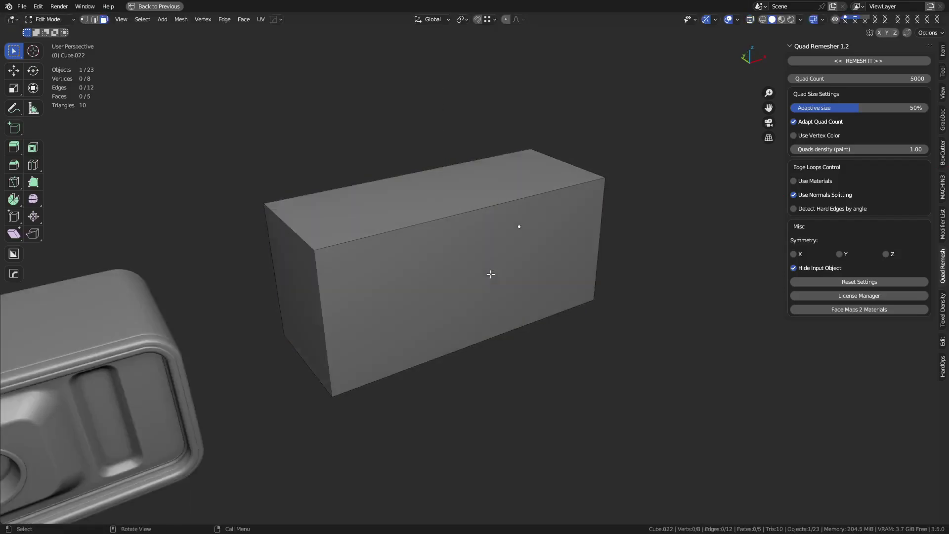
mouse_move(491, 275)
middle_mouse_down()
mouse_move(504, 282)
mouse_move(491, 275)
middle_mouse_up()
Bevel the box's four front-to-back edges with a width of about 0.348 m and 8 segments
key("2")
key("3")
left_click(468, 268)
scroll(636, 353, "up", 1)
middle_click_drag(636, 353, 621, 341, "shift")
key("2")
left_click(305, 196)
key("alt+r")
key("ctrl+b")
scroll(715, 383, "up", 2)
scroll(716, 383, "up", 3)
left_click(715, 383)
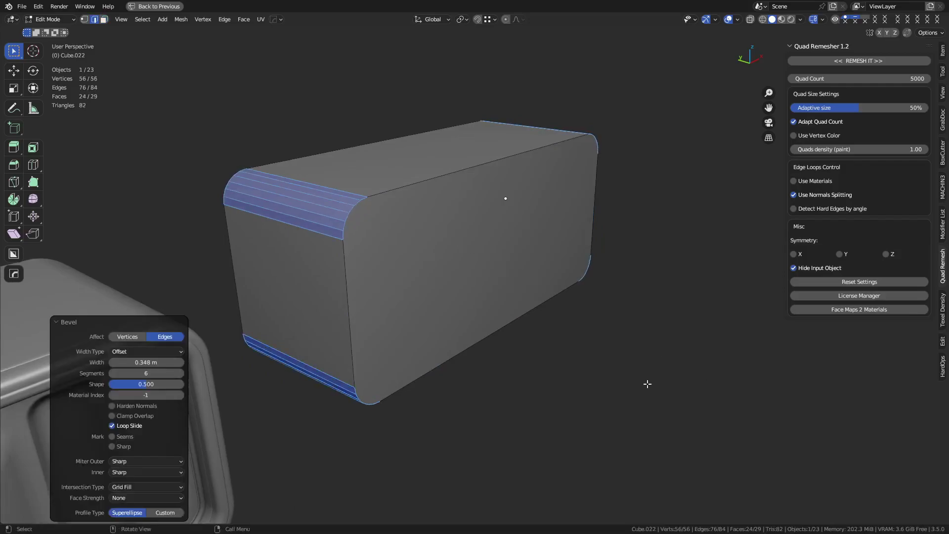
left_click(180, 374)
left_click(181, 374)
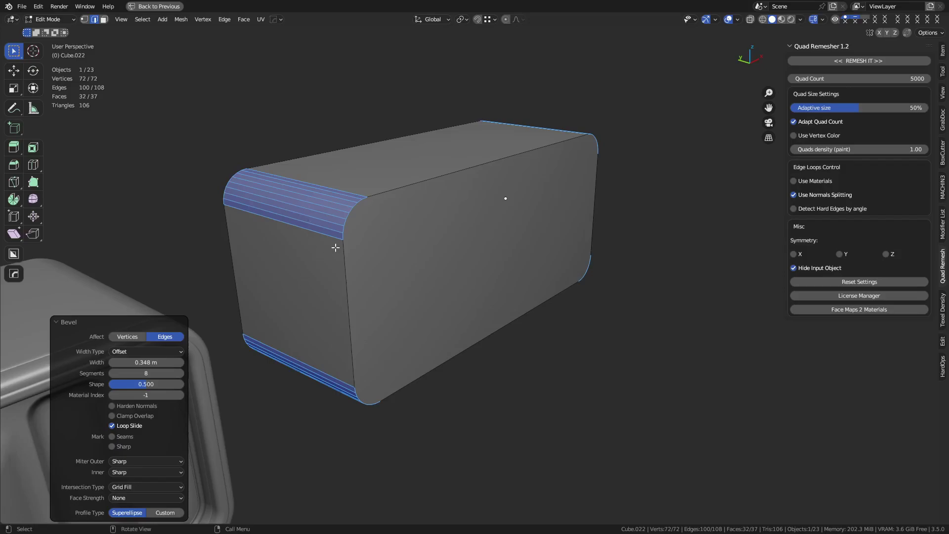
Inset the rounded front face about 0.2 m and extrude it about 0.21 m inward
key("3")
left_click(449, 257)
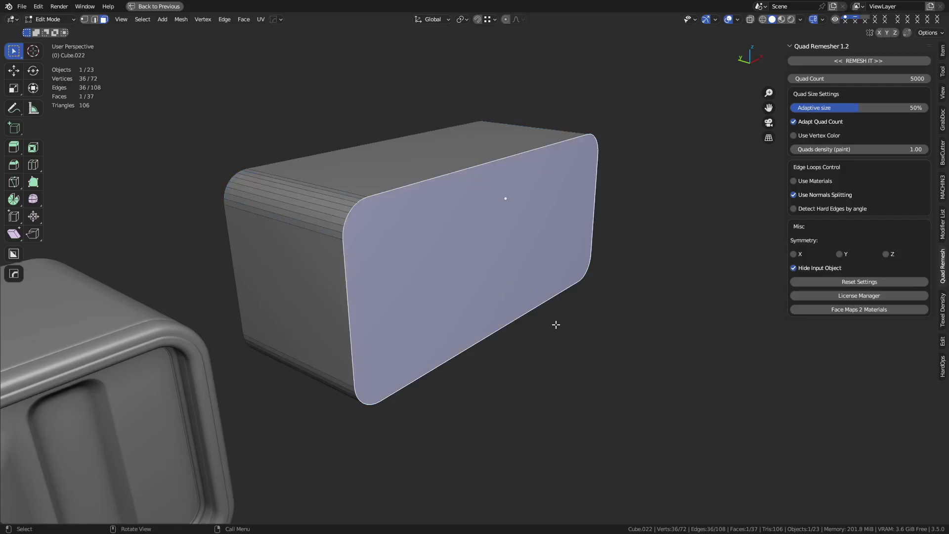
key("i")
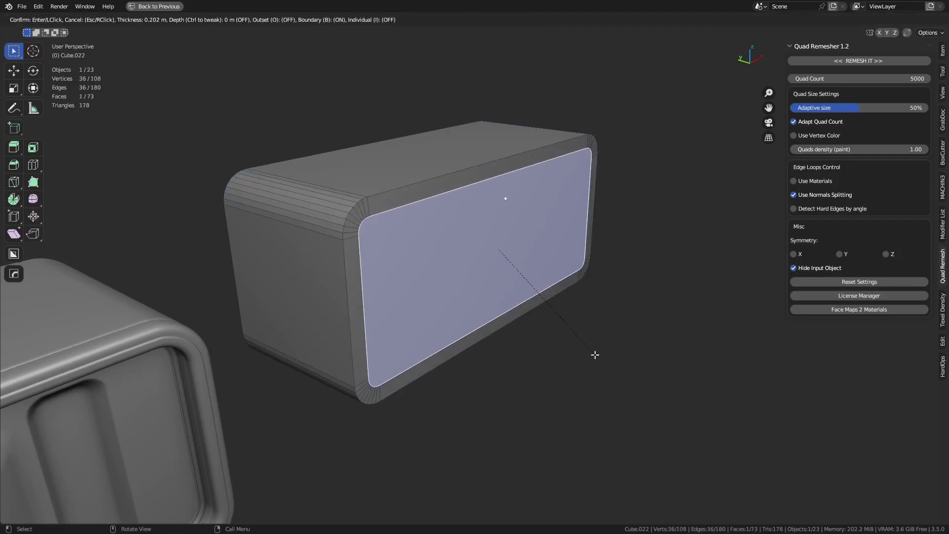
left_click(595, 356)
key("e")
left_click(464, 319)
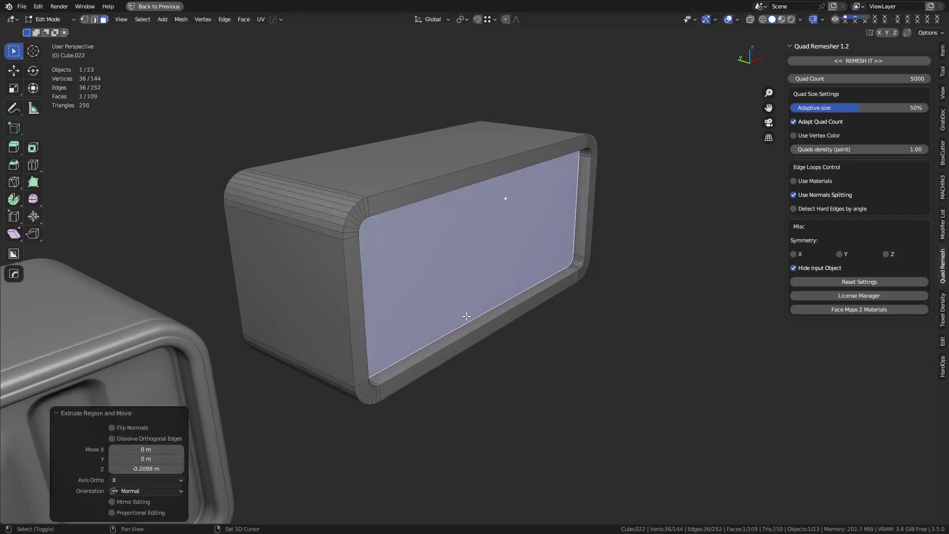
middle_click_drag(464, 320, 542, 314)
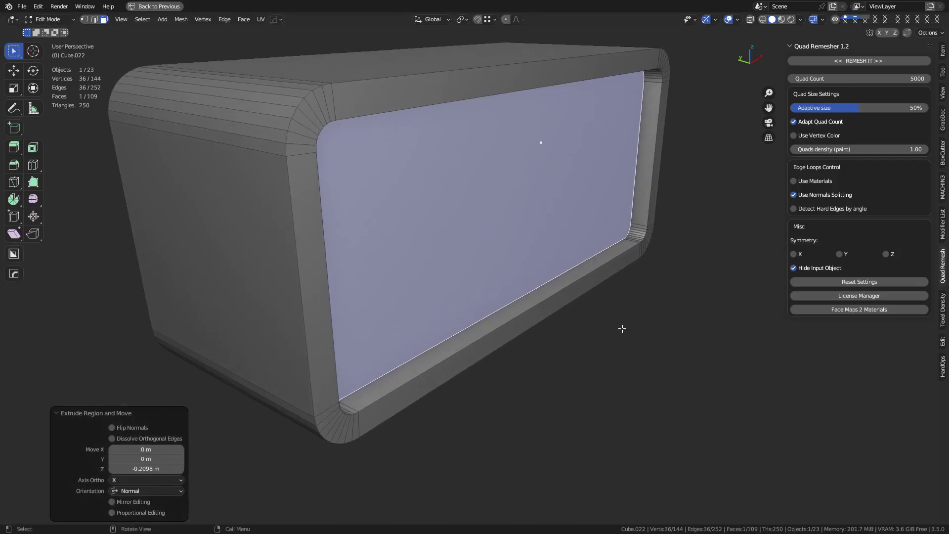
Separate the recessed front face into its own object and test that it moves independently
key("p")
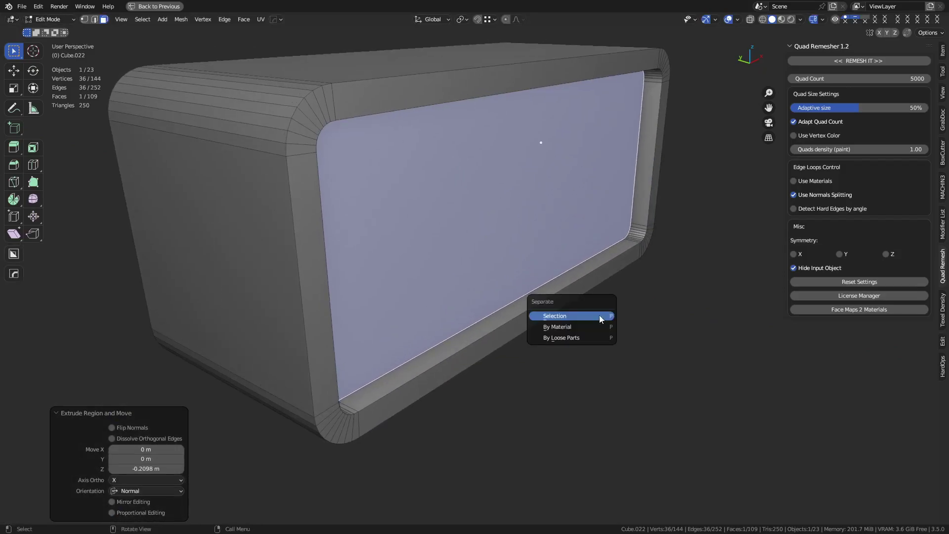
left_click(599, 315)
key("Tab")
left_click(541, 265)
key("g")
right_click(510, 261)
Add one loop cut around the box shell near its front edge, with a slide factor of about -0.677
left_click(423, 381)
key("ctrl+Tab")
left_click(458, 379)
middle_click_drag(432, 318, 448, 340)
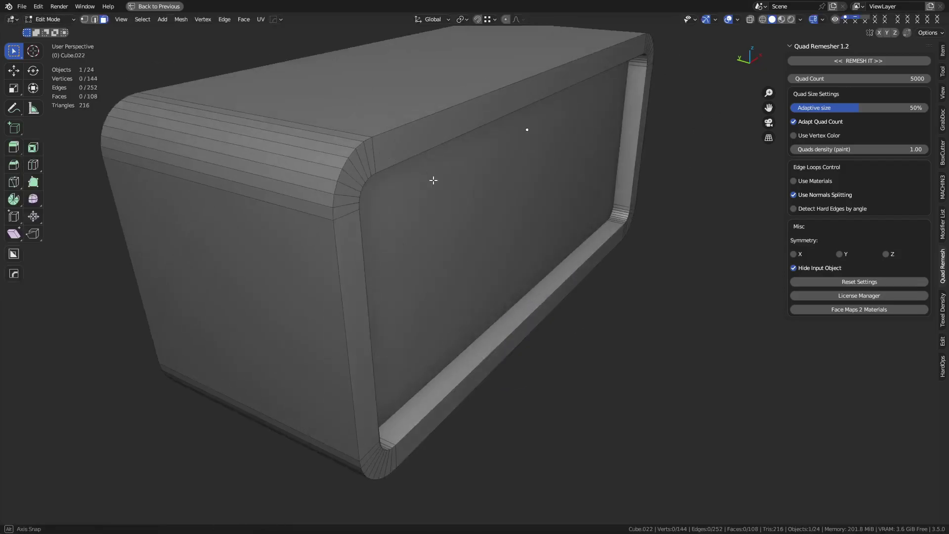
middle_click_drag(435, 180, 479, 220)
key("ctrl+r")
left_click(306, 107)
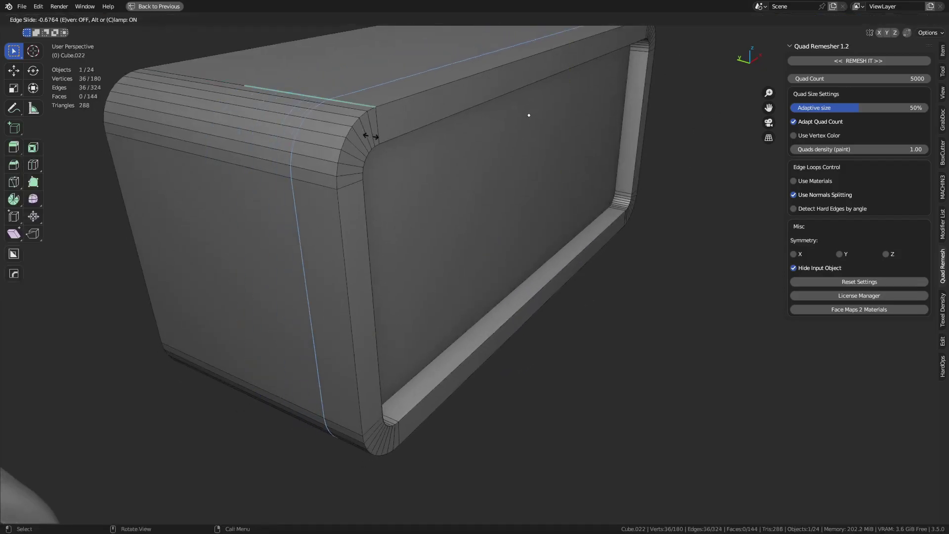
left_click(366, 135)
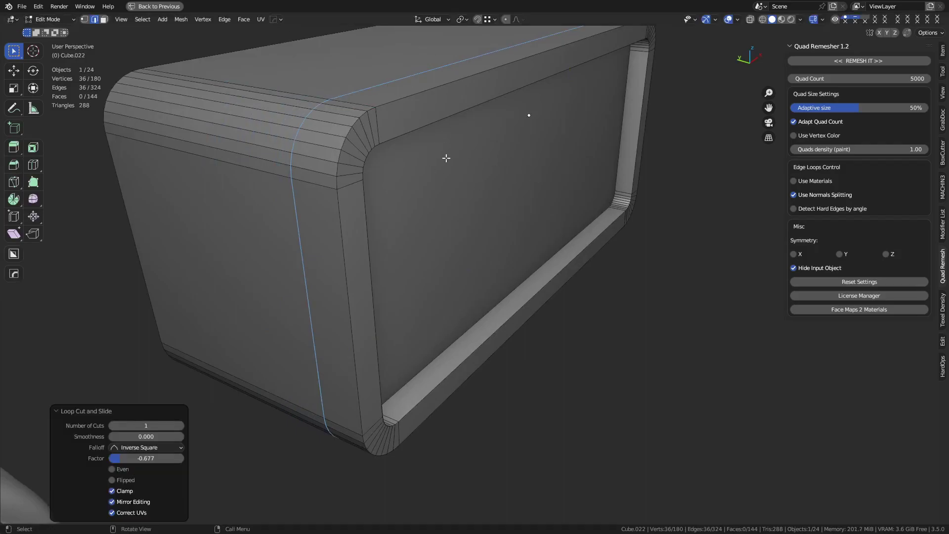
Separate the front frame band, from the new loop cut to the recess, into its own object and return to Object Mode
key("alt+a")
left_click(358, 156, "alt")
key("ctrl+KP_Add")
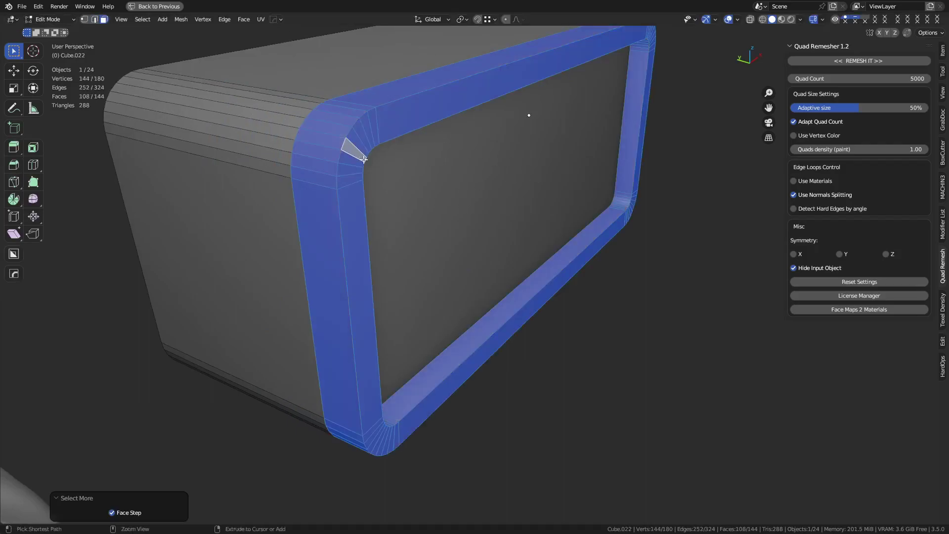
key("p")
left_click(623, 287)
key("ctrl+Tab")
left_click(541, 288)
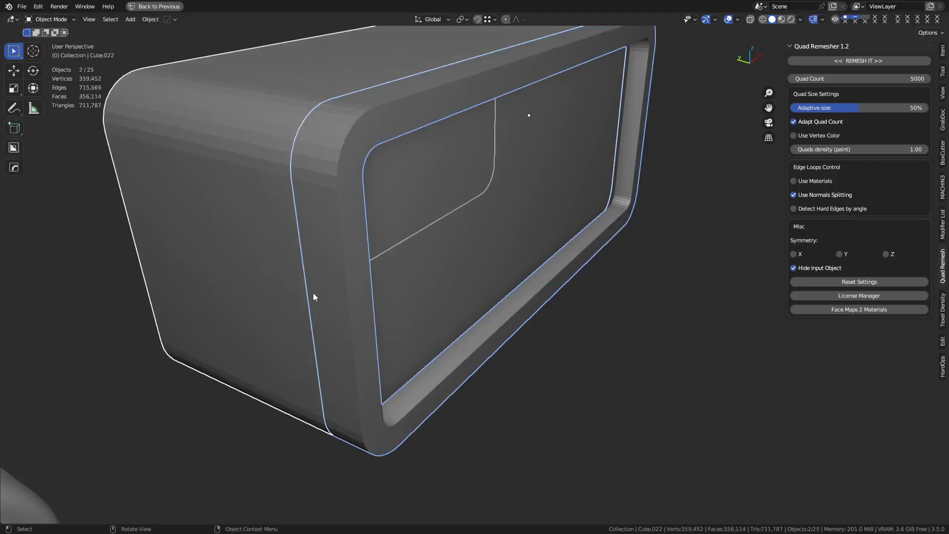
Check that the shell, the front frame and the recessed panel are separate by test-moving each one
left_click(291, 297)
key("g")
right_click(316, 275)
left_click(346, 285)
key("g")
right_click(346, 299)
left_click(425, 312)
key("g")
right_click(455, 289)
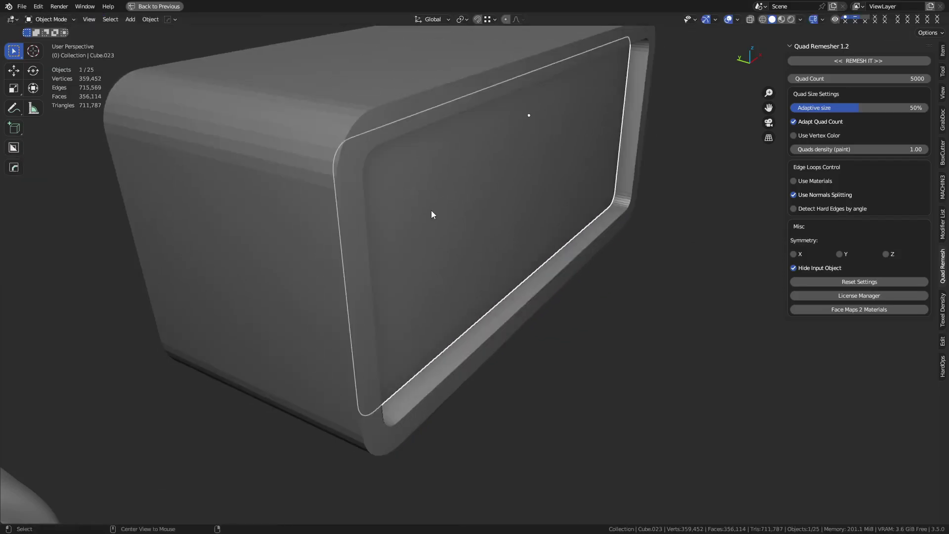
Bevel the front frame's outer edge loop with one segment and a width of about 0.1 m
middle_click_drag(432, 211, 364, 234)
left_click(363, 231)
scroll(406, 243, "up", 2)
middle_click_drag(329, 200, 472, 227)
key("Tab")
middle_click_drag(449, 184, 437, 180, "shift")
key("2")
left_click(464, 165, "alt")
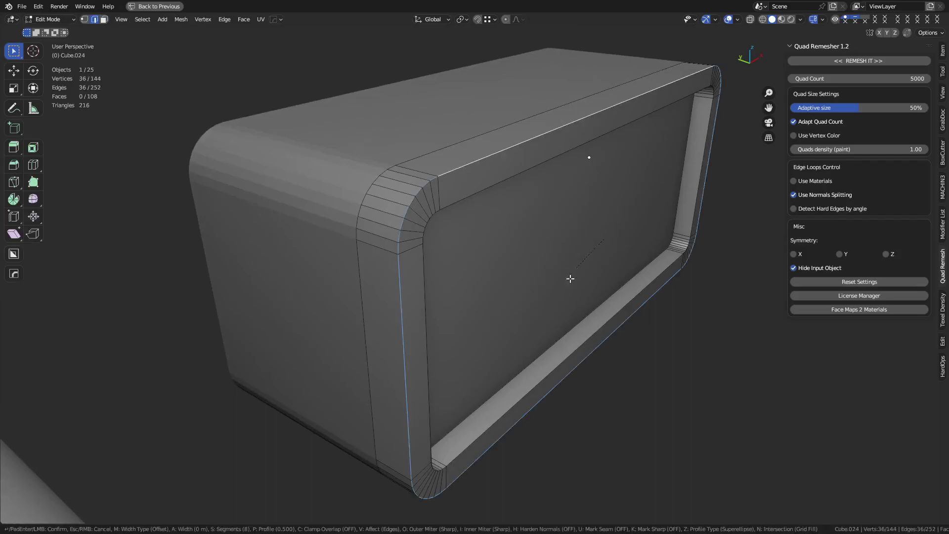
key("ctrl+b")
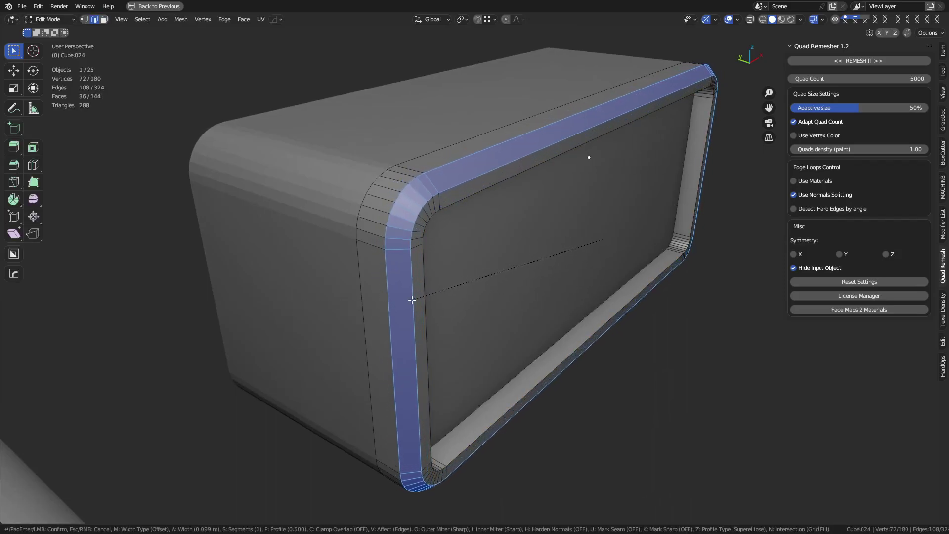
left_click(414, 298)
Bevel both edge loops bordering the frame's chamfer narrowly with 4 segments
left_click(448, 188, "alt")
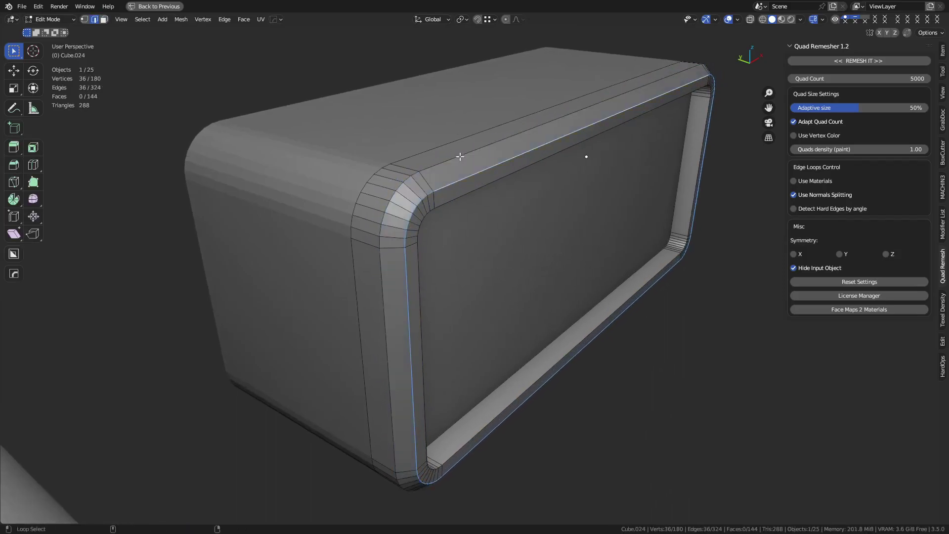
left_click(460, 157, "alt+shift")
key("ctrl+b")
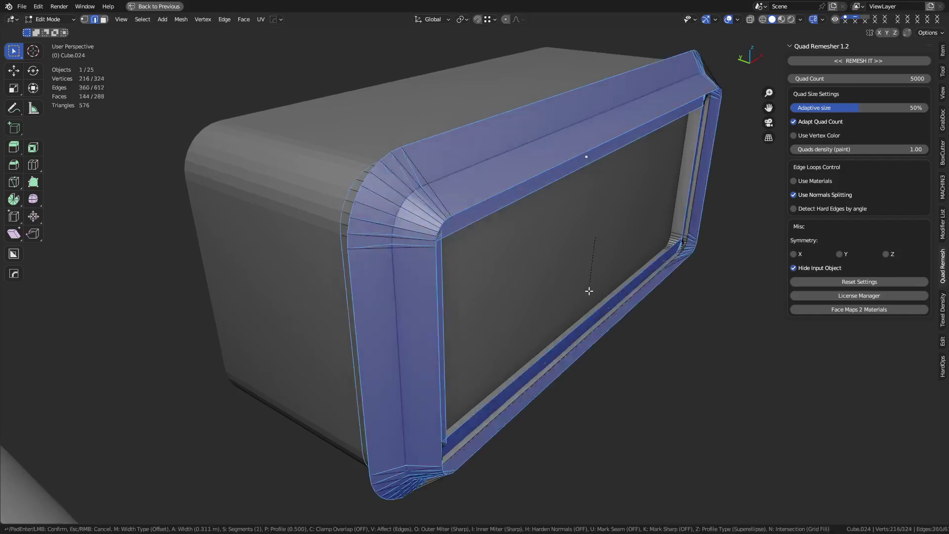
scroll(557, 354, "up", 2)
left_click(557, 354)
left_click(181, 374)
Give the front frame a level 2 subdivision in Object Mode and open its mesh for editing
key("ctrl+Tab")
left_click(559, 316)
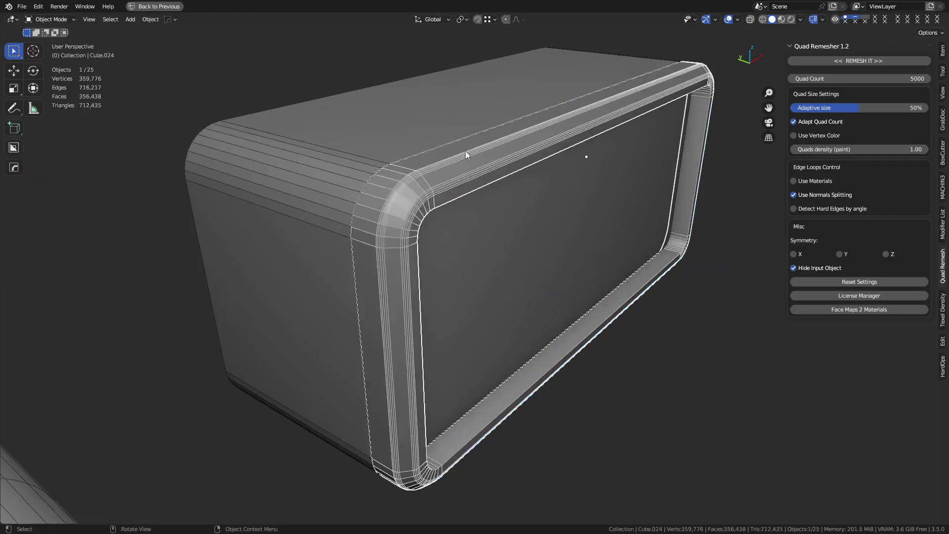
key("ctrl+2")
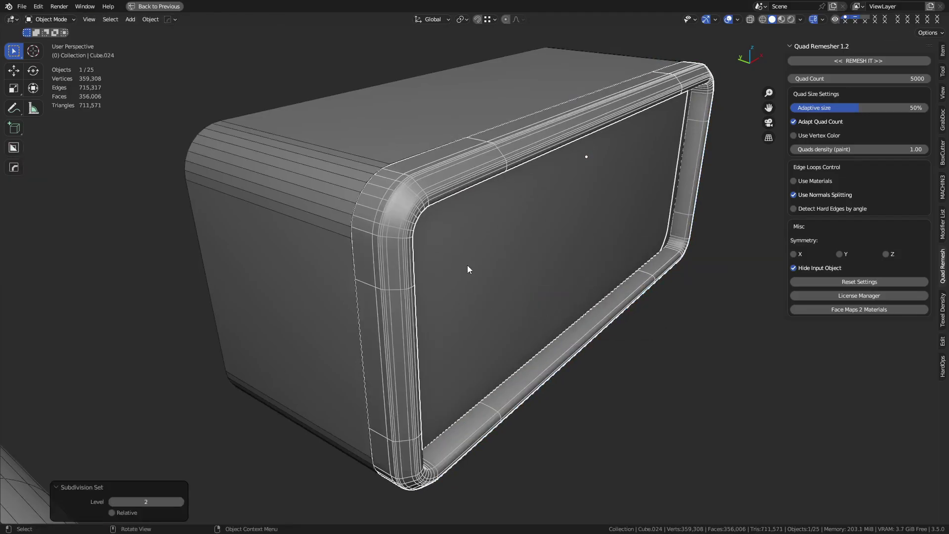
middle_click_drag(467, 265, 411, 272)
middle_click_drag(581, 270, 306, 279, "shift")
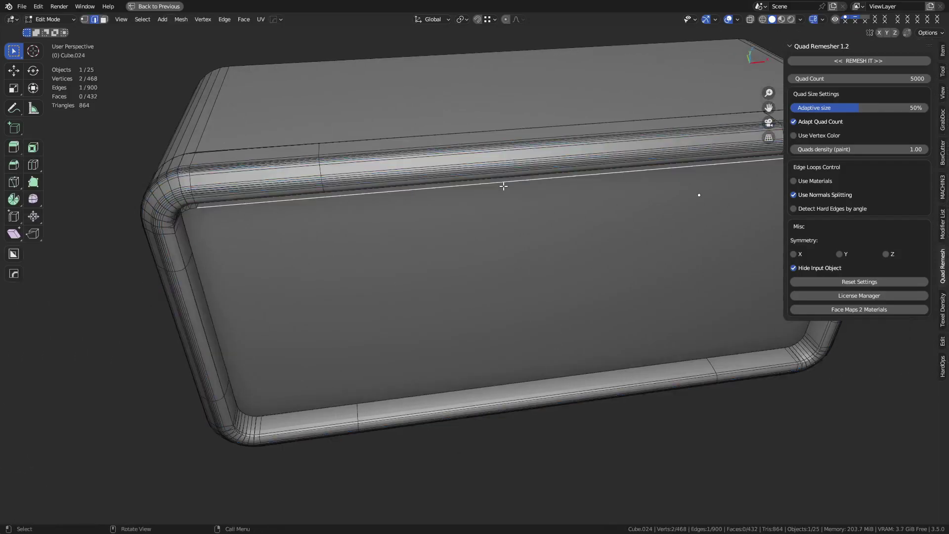
key("Tab")
scroll(502, 186, "down", 3)
key("ctrl+r")
left_click(502, 228)
right_click(502, 228)
key("ctrl+b")
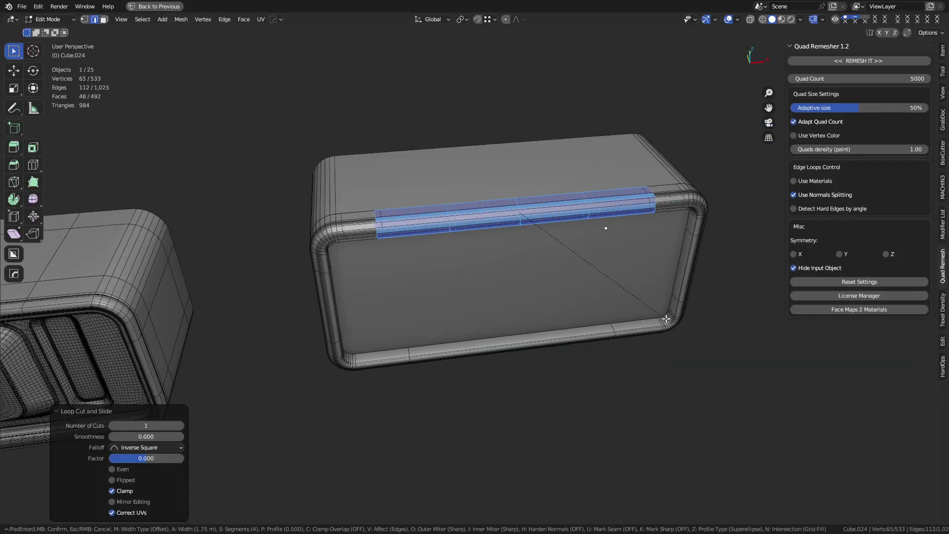
key("Escape")
key("ctrl+z")
Add 12 evenly spaced loop cuts across the frame's top strip and cut its bottom strip as well
key("ctrl+r")
scroll(544, 220, "up", 11)
left_click(510, 221)
right_click(509, 267)
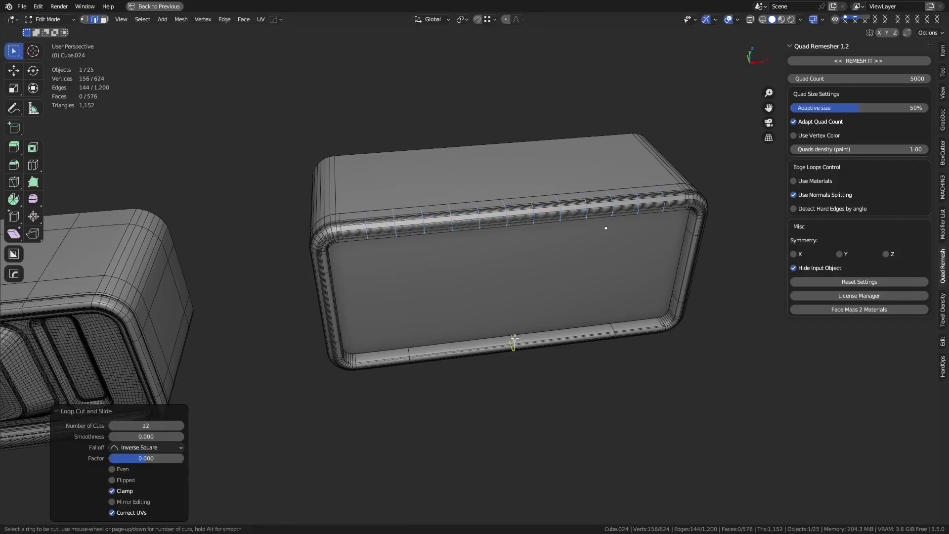
key("ctrl+Tab")
left_click(470, 337)
Set the subdivision level to 2 on the cut front frame
left_click(467, 376)
left_click(483, 356)
key("ctrl+2")
left_click(476, 366)
Thicken the whole front frame by insetting all its faces with zero thickness and about 0.021 m depth
middle_click(358, 338, "alt")
scroll(488, 306, "up", 3)
middle_click_drag(488, 308, 583, 249)
left_click(423, 313)
middle_click(424, 314, "alt")
scroll(470, 312, "up", 4)
key("ctrl+Tab")
left_click(506, 321)
middle_click_drag(506, 322, 559, 311)
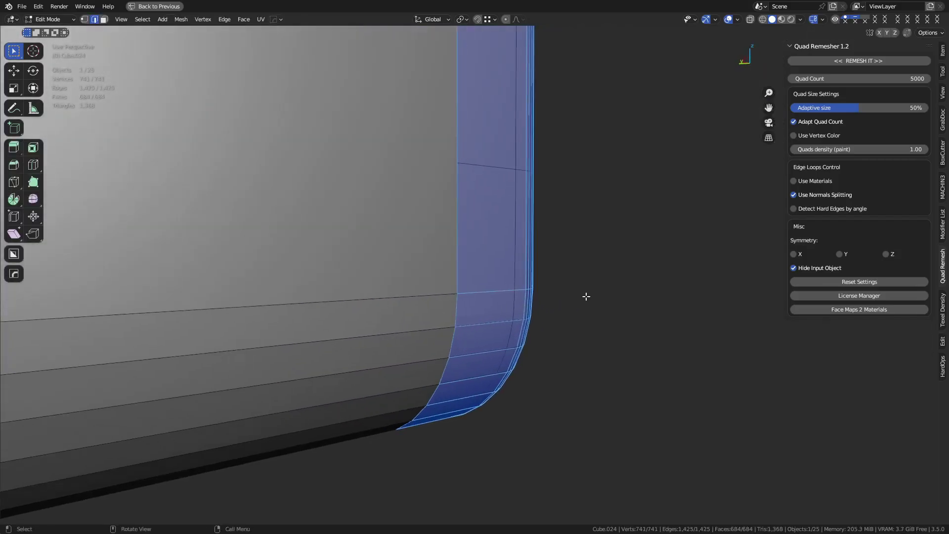
key("i")
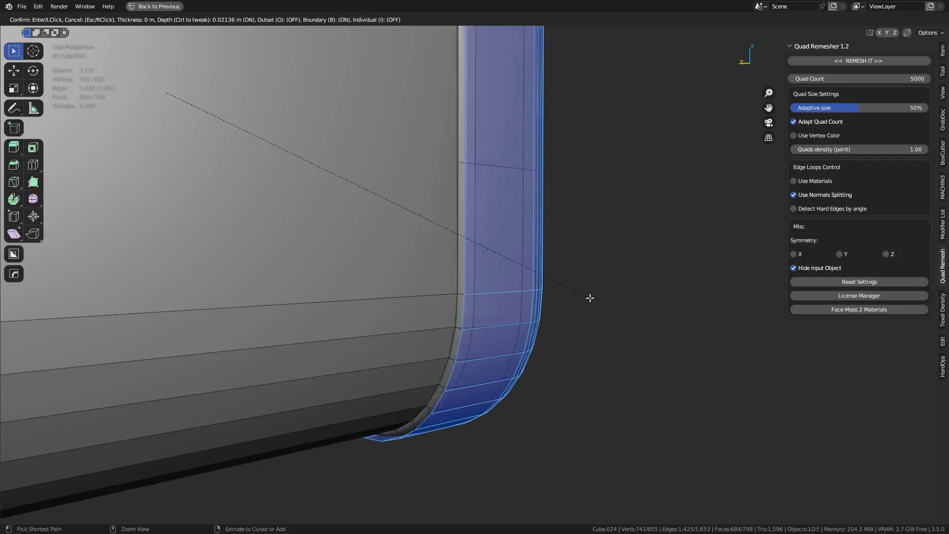
left_click(590, 298)
Leave Edit Mode and shade the thickened front frame smooth
middle_click_drag(507, 293, 499, 292)
scroll(515, 295, "up", 3)
middle_click_drag(559, 304, 495, 311)
middle_click_drag(494, 311, 508, 333, "shift")
key("Tab")
left_click(507, 320)
right_click(502, 323)
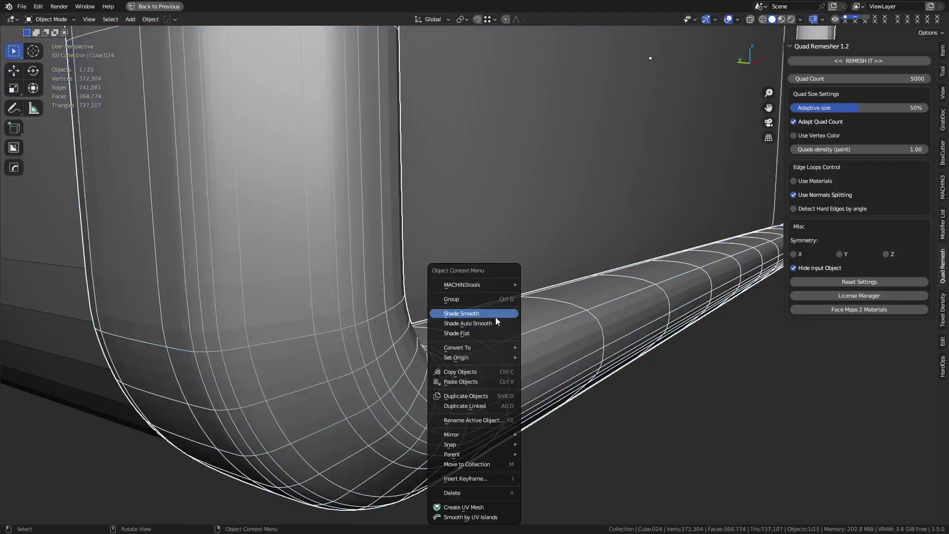
left_click(496, 316)
Bevel the edge loop around the front of the frame's opening with 2 segments, about 0.02 m wide, and return to Object Mode
key("ctrl+Tab")
left_click(531, 316)
key("2")
left_click(525, 330, "alt")
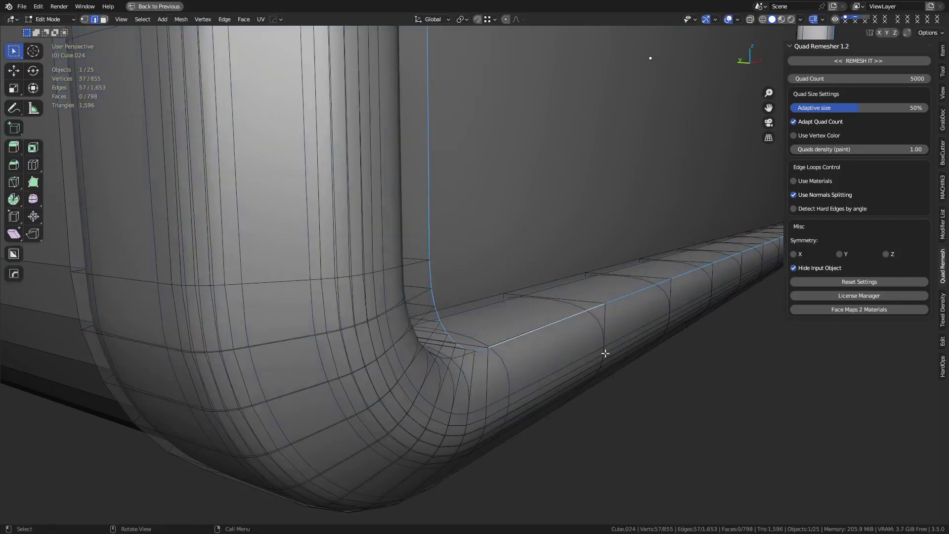
key("ctrl+b")
scroll(621, 415, "down", 2)
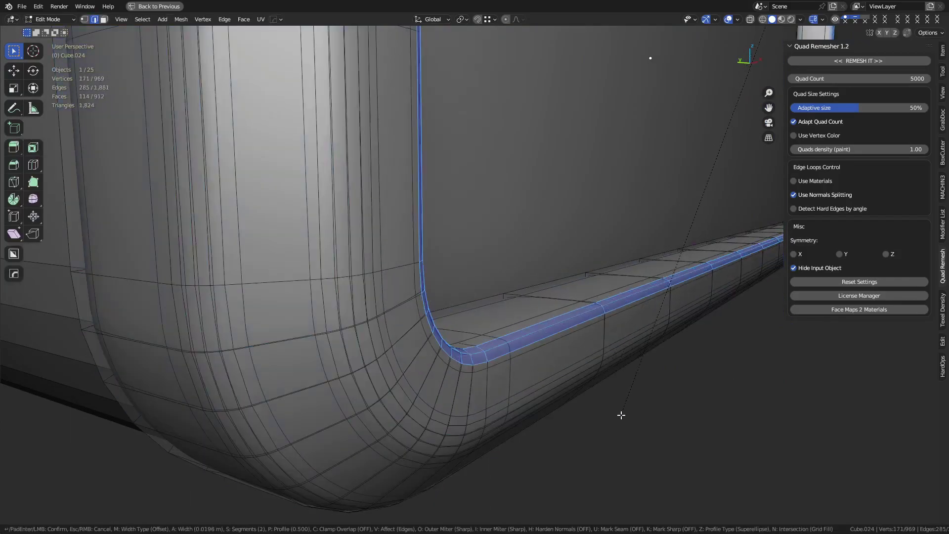
left_click(620, 414)
key("ctrl+Tab")
left_click(593, 414)
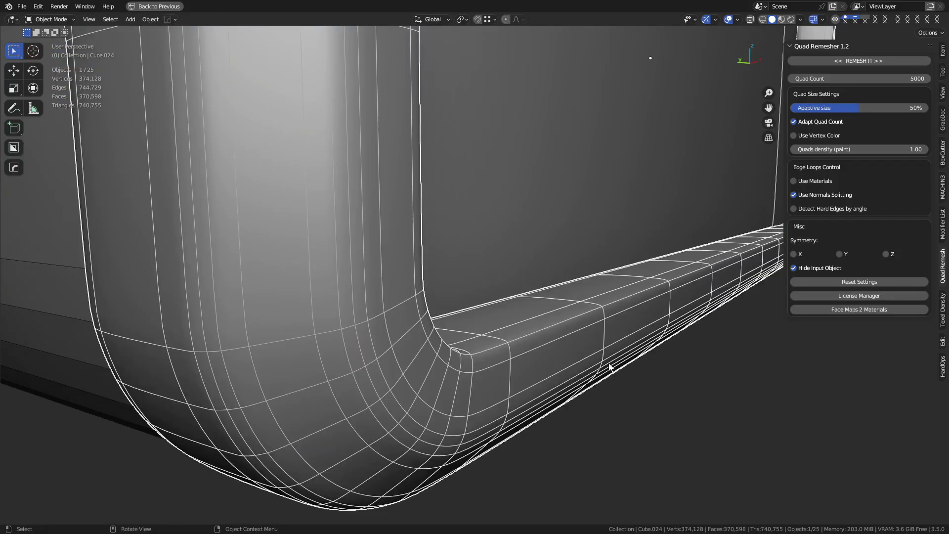
Delete the narrow face loop running around the back of the frame's opening, using X-ray to reach it
left_click(631, 399)
middle_click_drag(621, 387, 532, 383)
scroll(534, 384, "down", 1)
middle_click(560, 339, "alt")
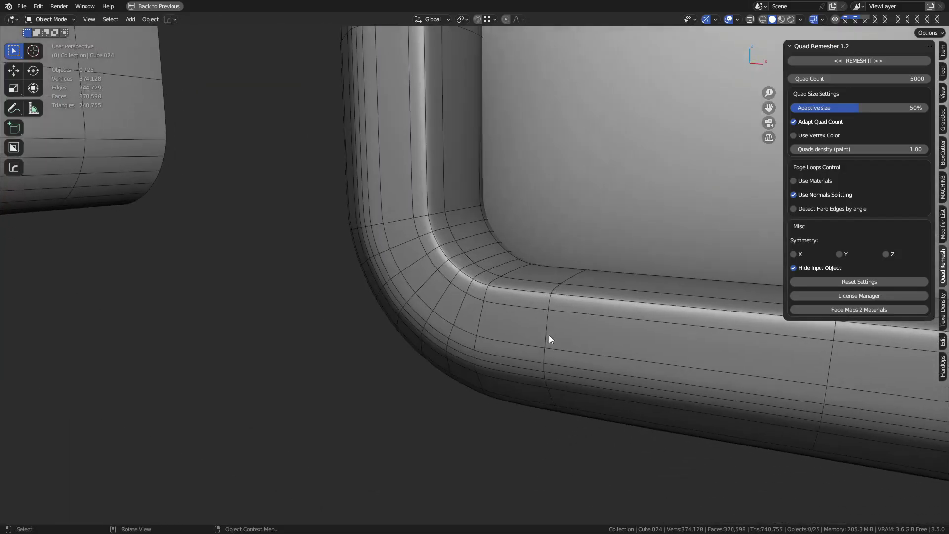
middle_click_drag(549, 335, 526, 314)
key("Tab")
key("alt+z")
left_click(506, 312, "alt")
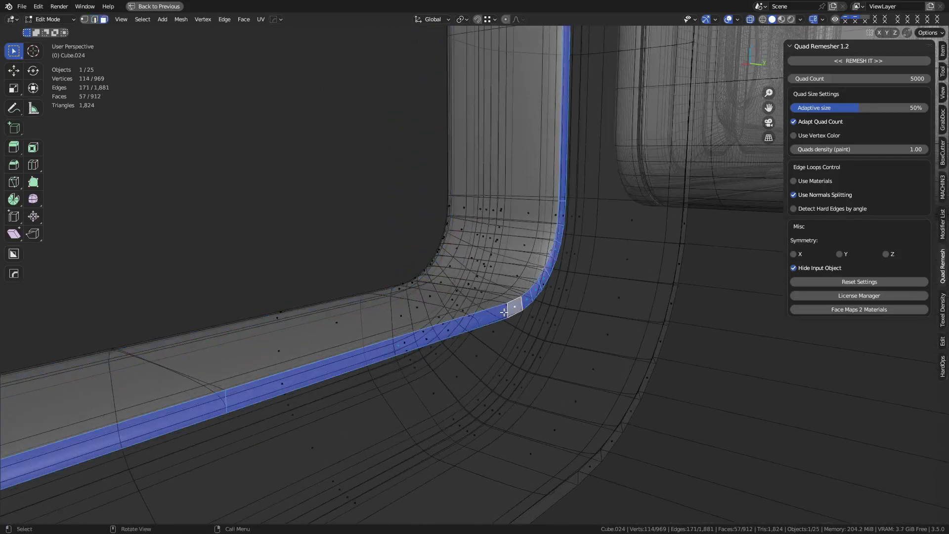
key("x")
left_click(529, 311)
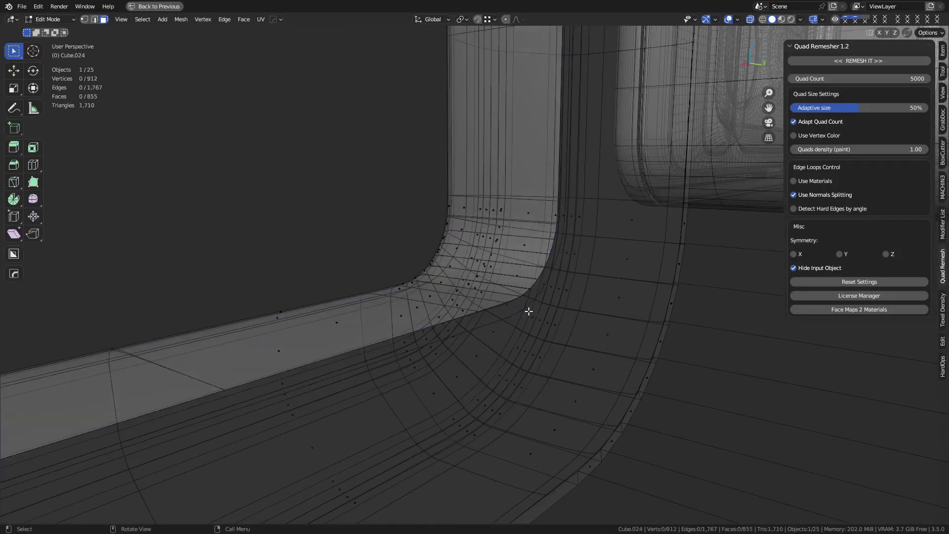
middle_click_drag(527, 312, 546, 327)
left_click(466, 303)
right_click(466, 303)
key("ctrl+z")
key("ctrl+r")
left_click(461, 299)
right_click(461, 298)
key("ctrl+z")
Add one loop cut around the frame's inner wall, slid toward the recessed panel with a factor of -0.718
key("ctrl+r")
left_click(417, 276)
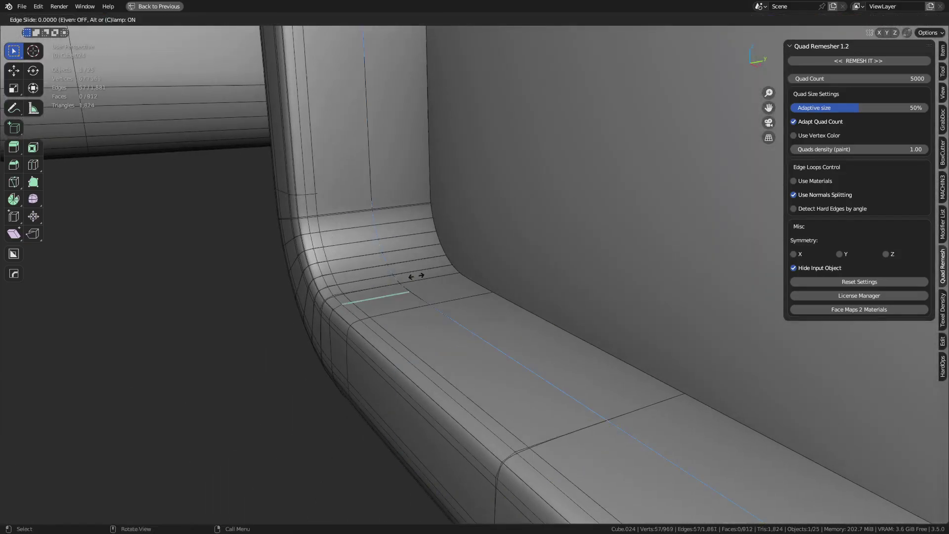
left_click(460, 275)
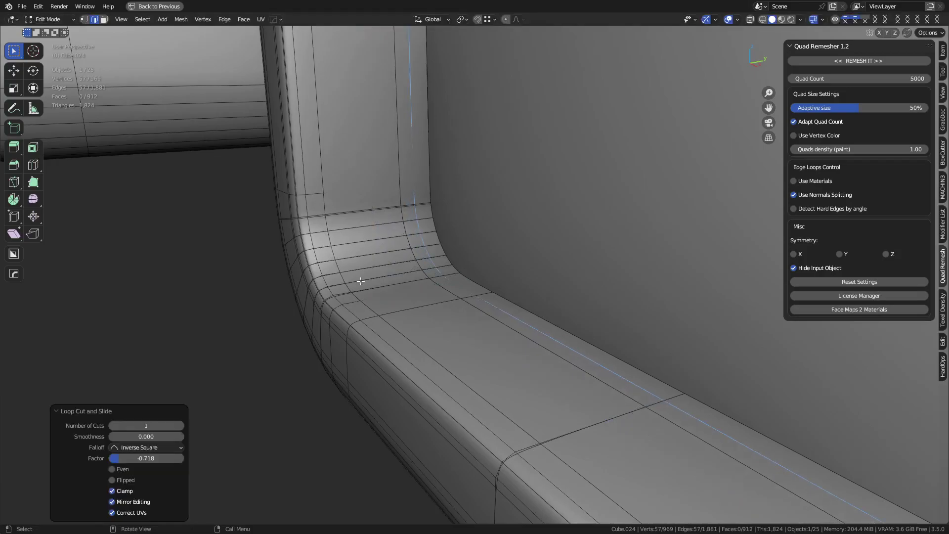
Turn off the Edit Mode display of the frame's Subdivision modifier
mouse_move(460, 274)
middle_mouse_down()
mouse_move(396, 269)
mouse_move(470, 274)
middle_mouse_up()
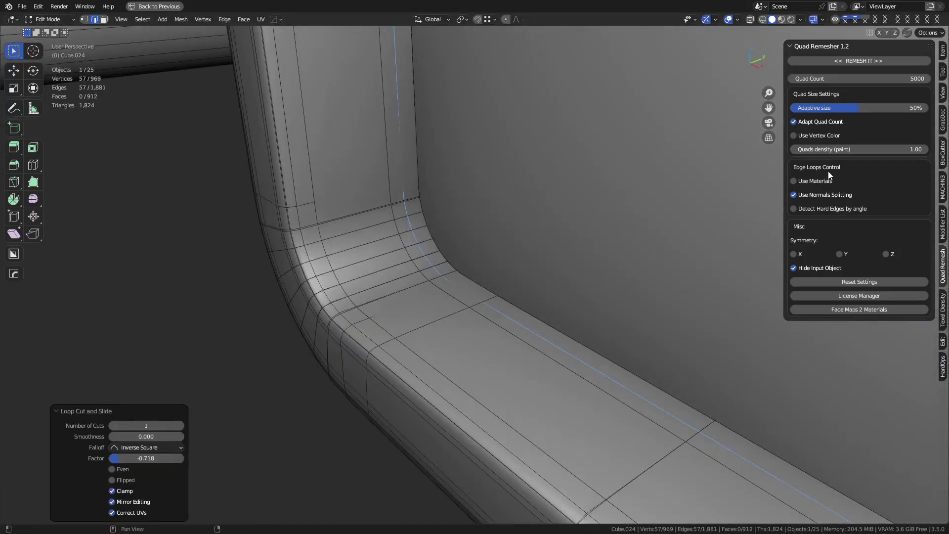
left_click(944, 229)
left_click(912, 152)
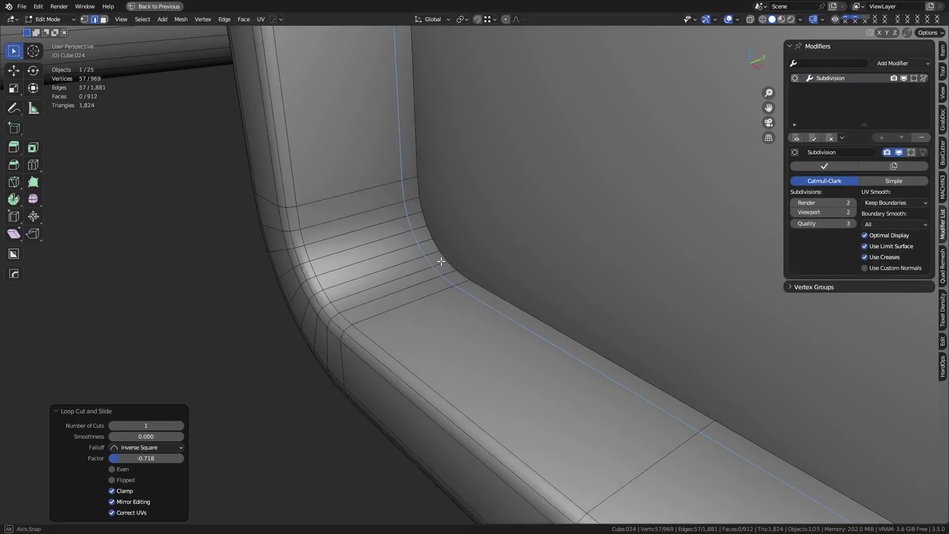
Raise a lip from the inner wall's rear face loop by insetting it with zero thickness and 0.02733 m depth
middle_click_drag(587, 223, 452, 277)
key("3")
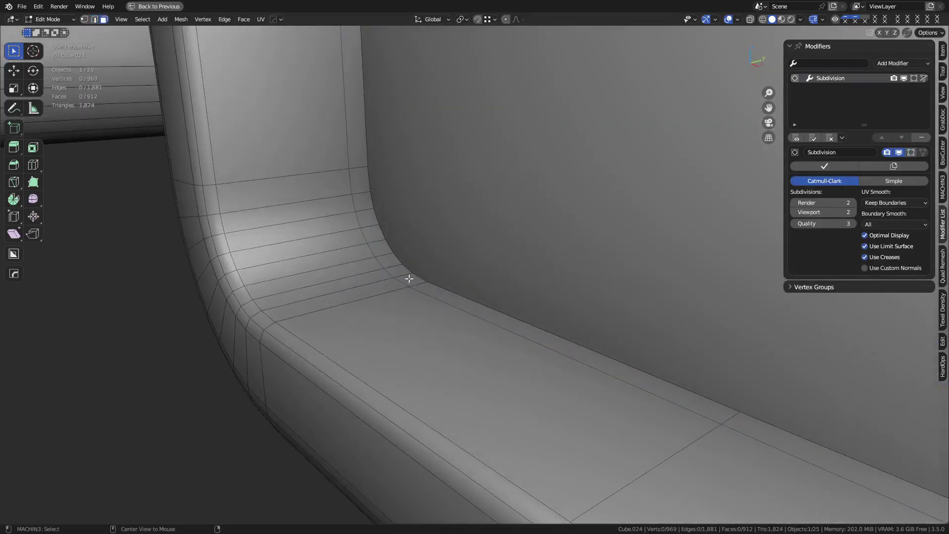
left_click(409, 277, "alt")
key("i")
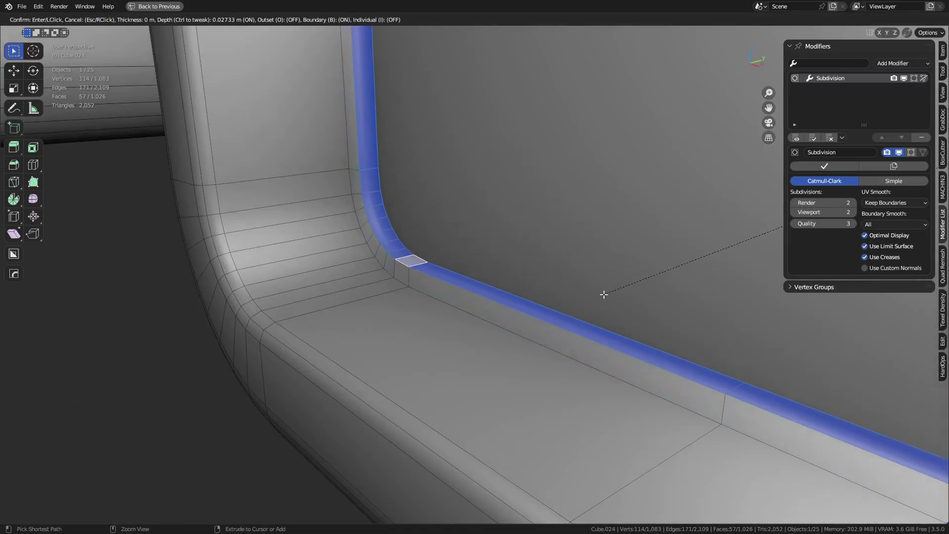
left_click(593, 301)
Delete the back-facing face loop of the raised lip
middle_click_drag(568, 307, 492, 286)
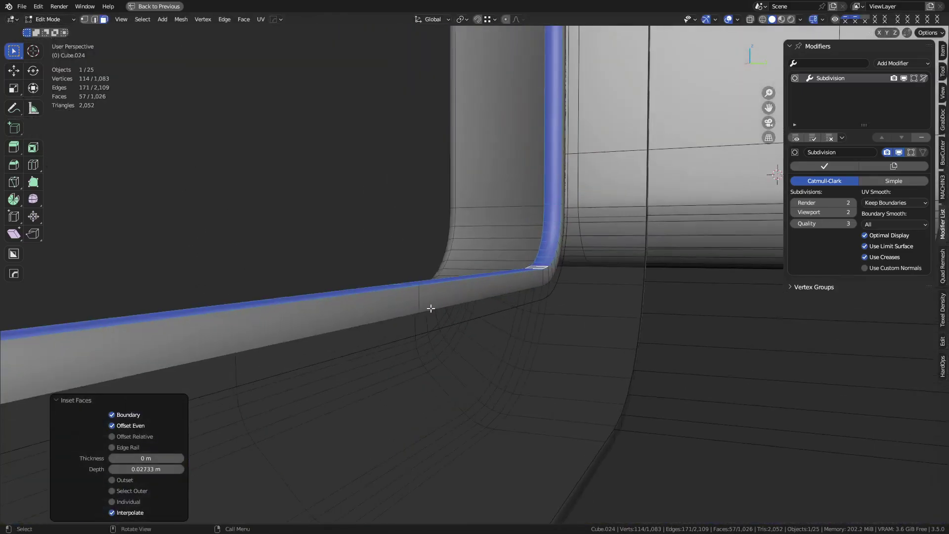
left_click(472, 301, "alt")
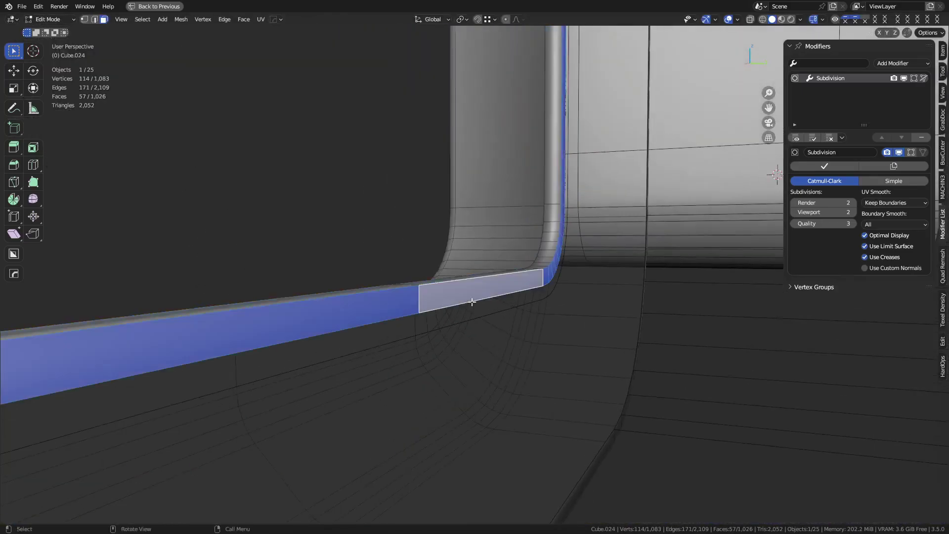
key("x")
left_click(538, 288)
Bevel the lip's upper front edge loop into a chamfer about 0.022 m wide with 1 segment
middle_click_drag(539, 287, 593, 298)
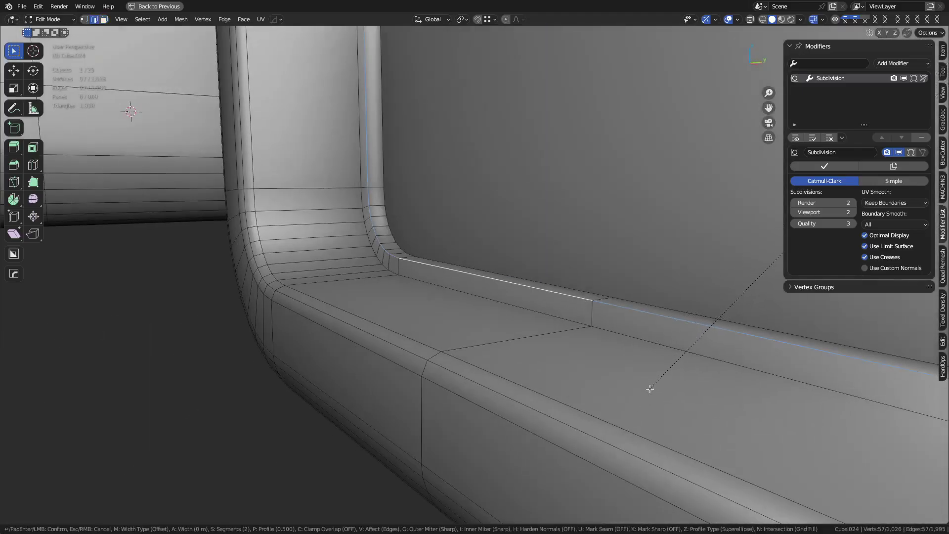
key("ctrl+b")
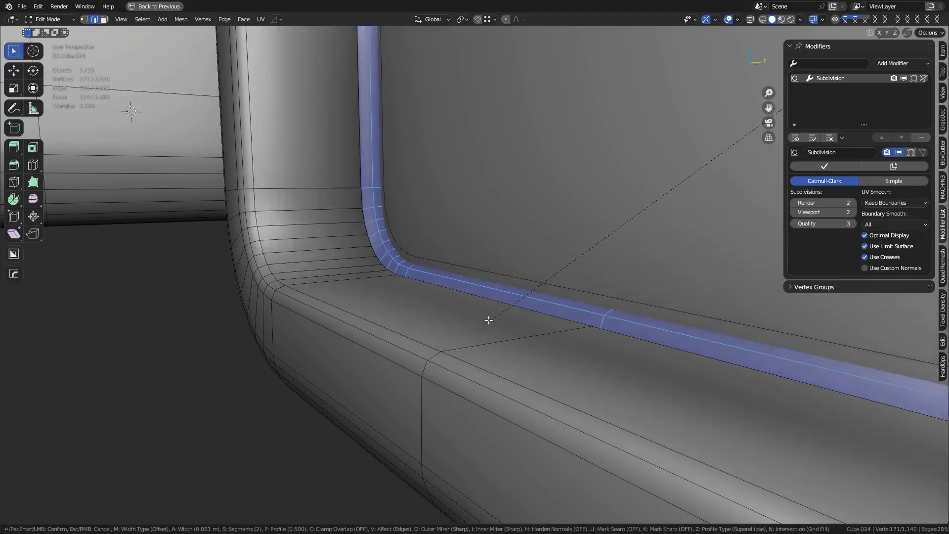
scroll(472, 332, "down", 1)
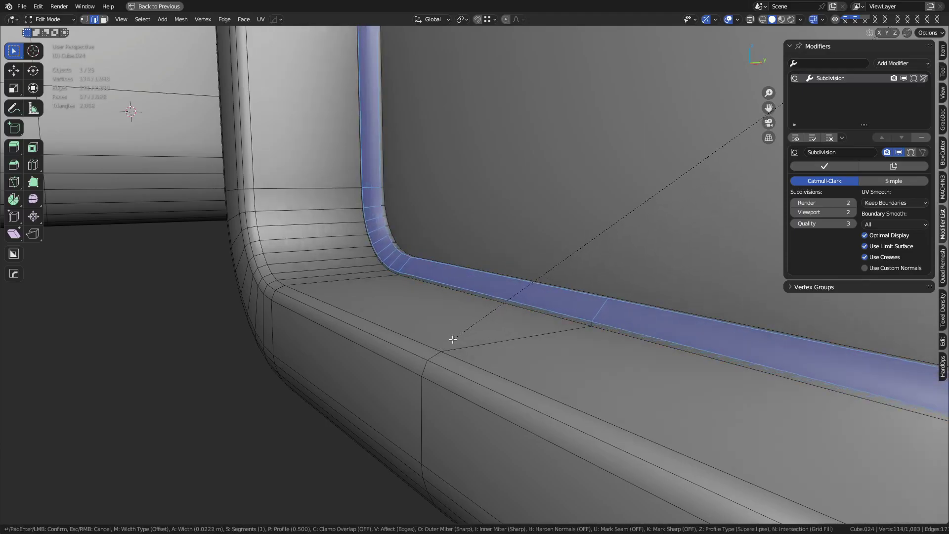
left_click(436, 346)
key("ctrl+Tab")
key("shift+b")
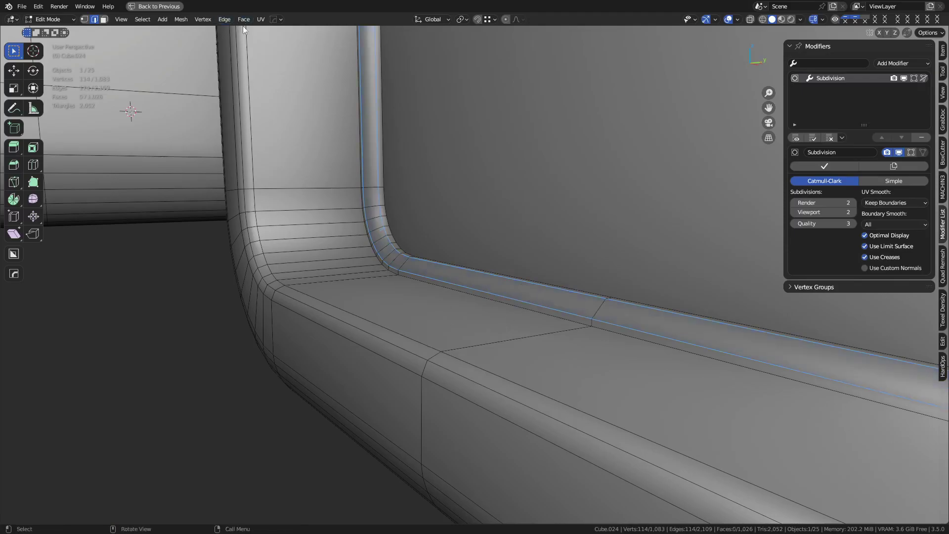
left_click(142, 20)
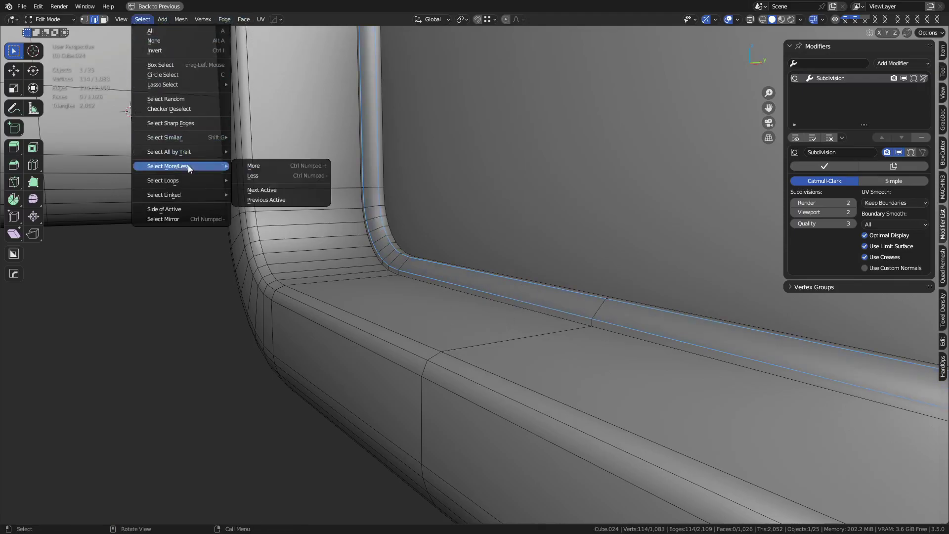
key("Escape")
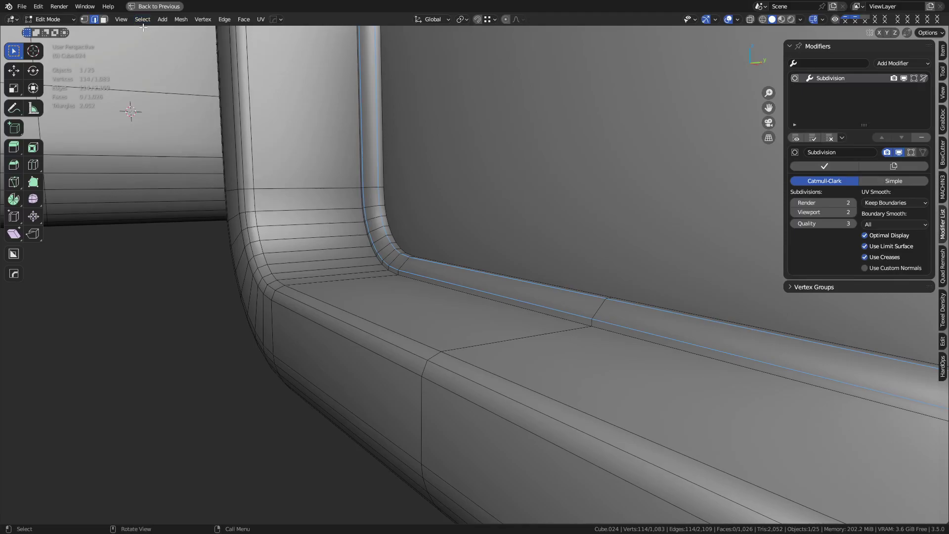
left_click(142, 19)
mouse_move(183, 179)
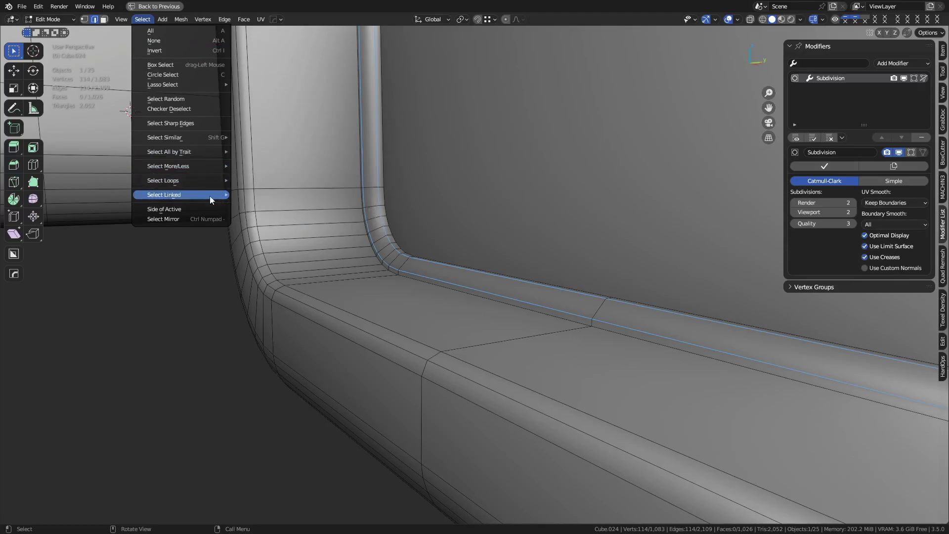
Bevel the two edge loops bordering the lip's chamfer about 0.003 m wide with 1 segment
mouse_move(197, 165)
middle_click_drag(456, 271, 414, 276)
middle_click_drag(506, 288, 455, 351)
key("ctrl+b")
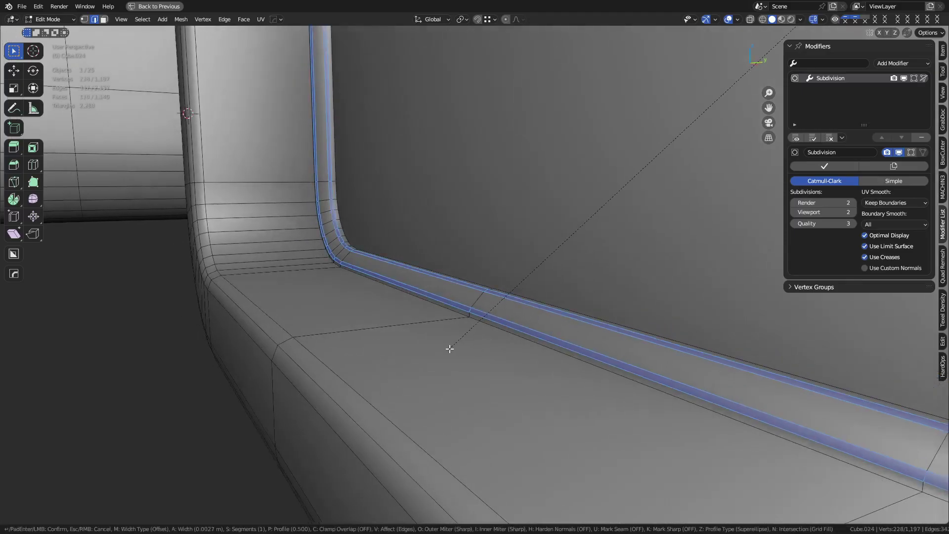
left_click(449, 349)
Return to Object Mode with nothing selected and check the level 2 subdivided lip without the wireframe overlay
key("ctrl+Tab")
left_click(368, 347)
key("alt+a")
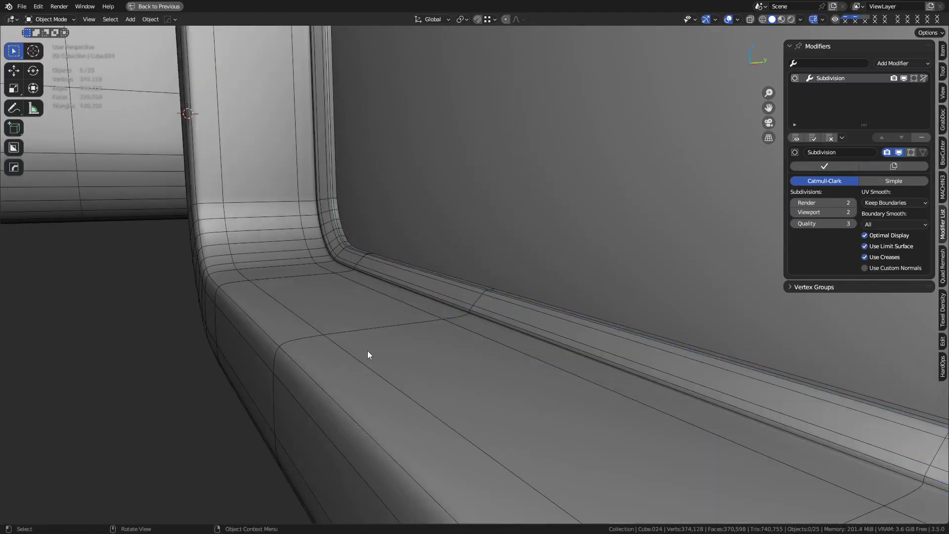
scroll(370, 332, "down", 3)
key("ctrl+2")
middle_click_drag(370, 330, 555, 334)
scroll(438, 331, "up", 2)
Sink the narrow face loop at the lip's base by insetting it with zero thickness and about -0.007 m depth
key("ctrl+Tab")
left_click(469, 330)
scroll(415, 325, "up", 3)
left_click(379, 246, "alt")
middle_click_drag(378, 245, 453, 282)
middle_click_drag(396, 290, 459, 324)
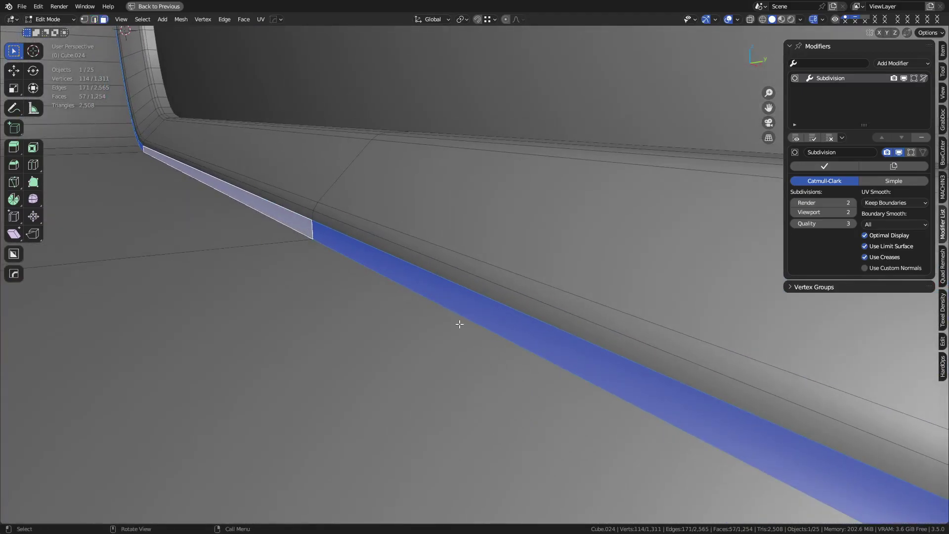
key("i")
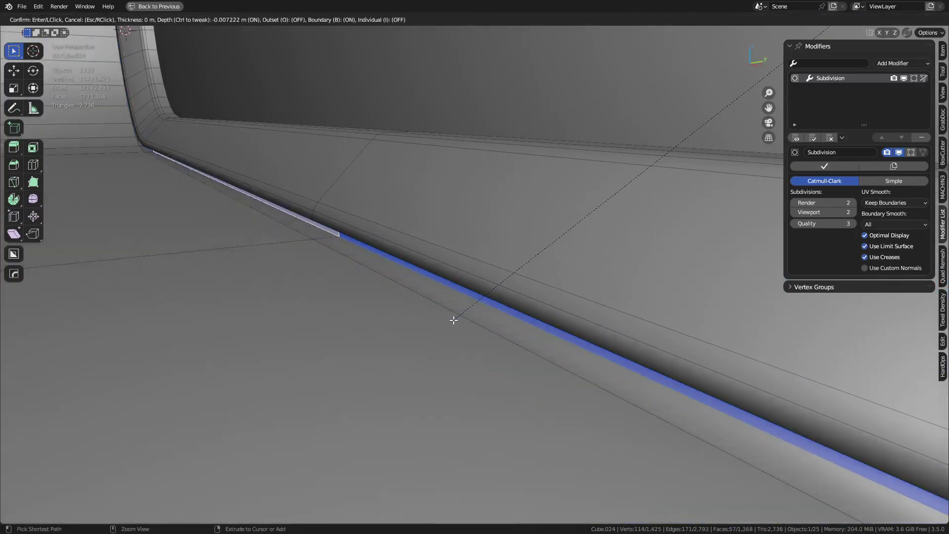
left_click(453, 320)
Examine the grooved inner lip in Object Mode up close and the complete front frame from farther away
key("ctrl+Tab")
left_click(415, 325)
scroll(416, 323, "down", 4)
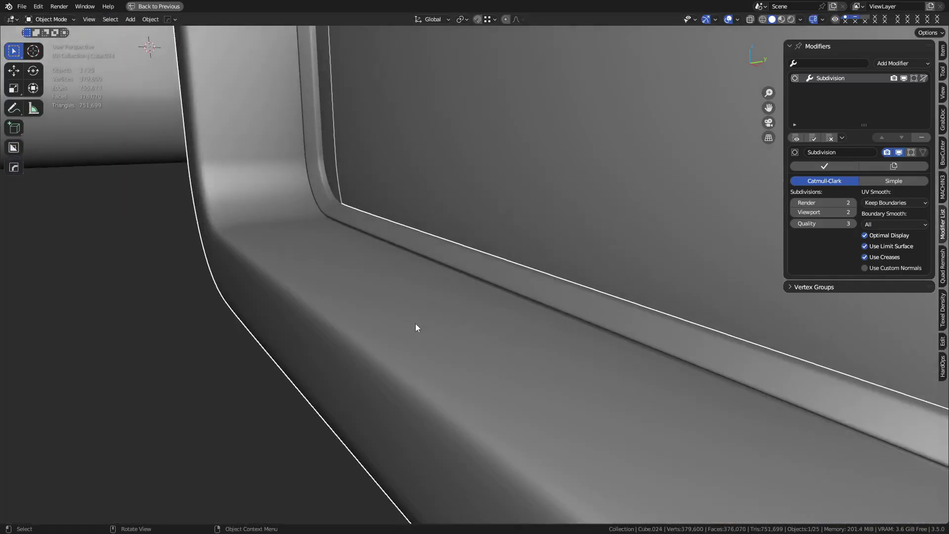
middle_click_drag(416, 323, 436, 320)
left_click(498, 358)
middle_click_drag(498, 358, 512, 318)
scroll(557, 266, "up", 3)
scroll(543, 275, "up", 4)
left_click(544, 277)
key("Tab")
key("Tab")
scroll(503, 332, "down", 8)
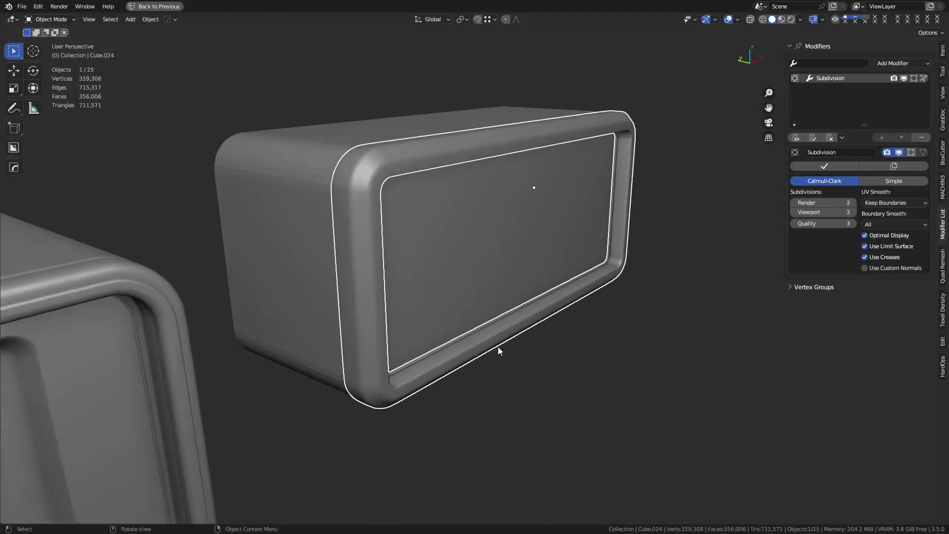
Apply Shade Smooth to the front frame
right_click(309, 248)
left_click(310, 249)
left_click(349, 218)
right_click(349, 218)
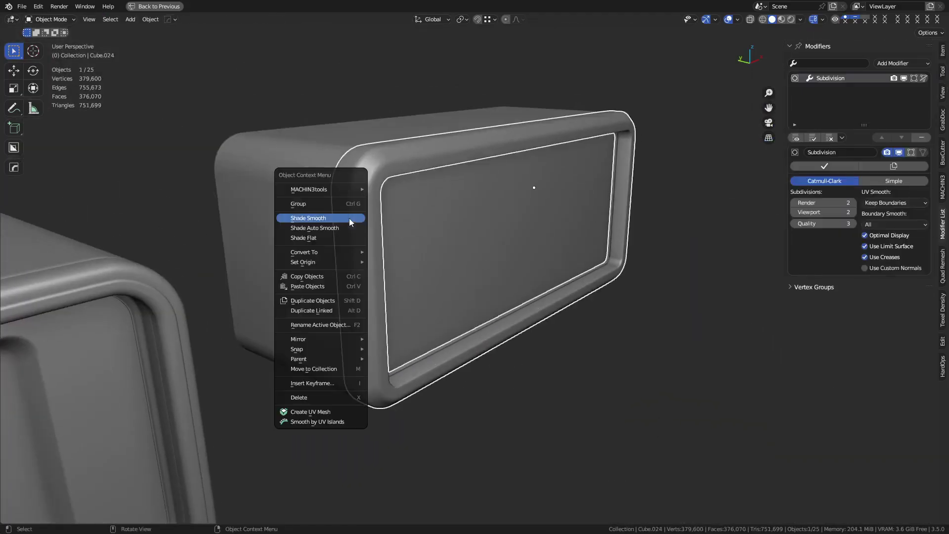
left_click(349, 218)
Move the outer shell's front edge loop back from the frame about 0.05 m along Y
left_click(327, 215)
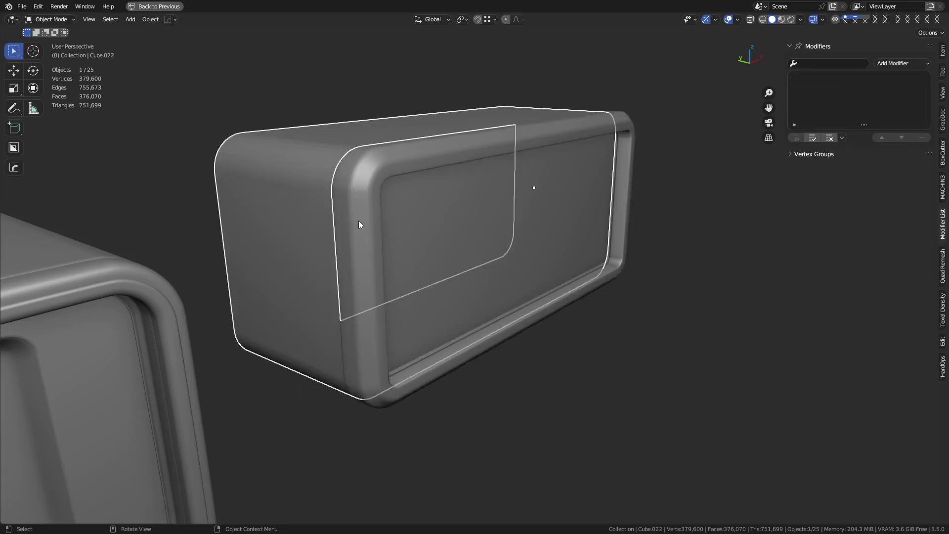
middle_click_drag(358, 220, 405, 250)
scroll(447, 271, "up", 1)
middle_click_drag(473, 284, 498, 296)
scroll(454, 293, "up", 3)
key("Tab")
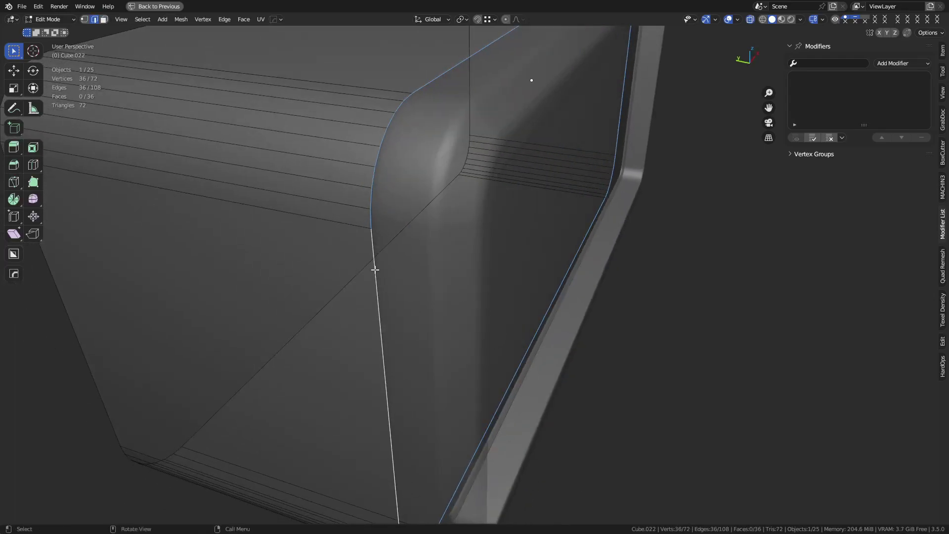
key("g")
key("y")
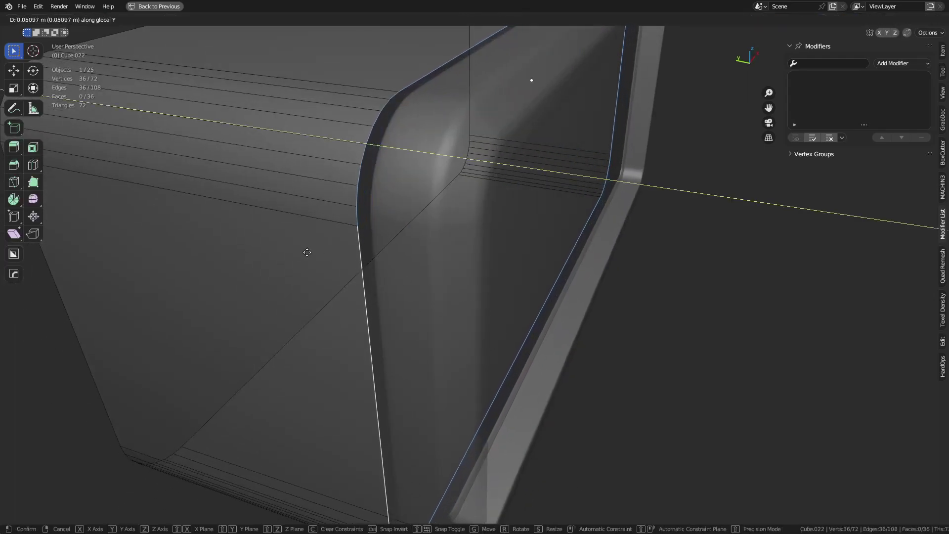
left_click(408, 269)
Fine-tune the position of the outer shell's front edge loop along Y beside the front frame
middle_click_drag(409, 268, 521, 276)
key("g")
key("y")
left_click(549, 277)
key("g")
key("y")
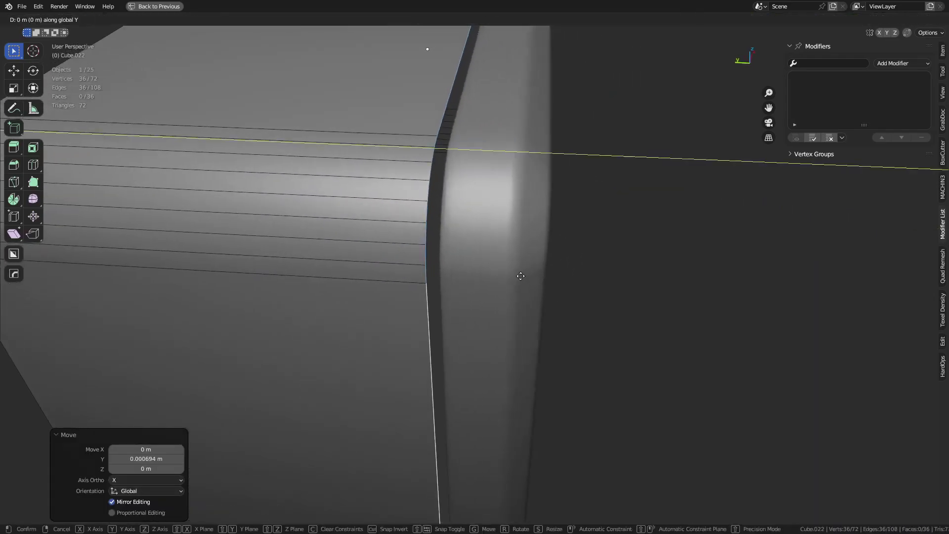
left_click(527, 276)
Fill the shell's front opening with a face and inset it about 0.07 m
key("f")
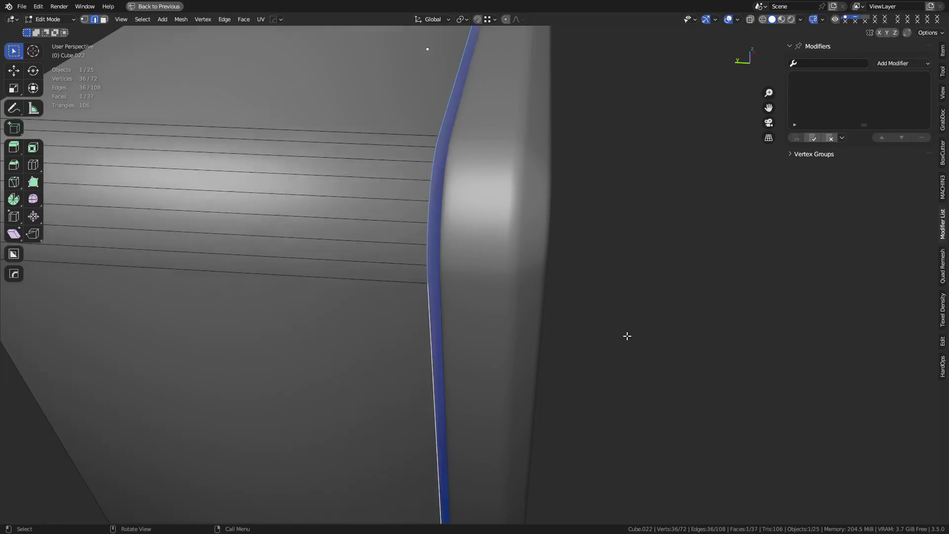
middle_click_drag(626, 336, 606, 336)
key("i")
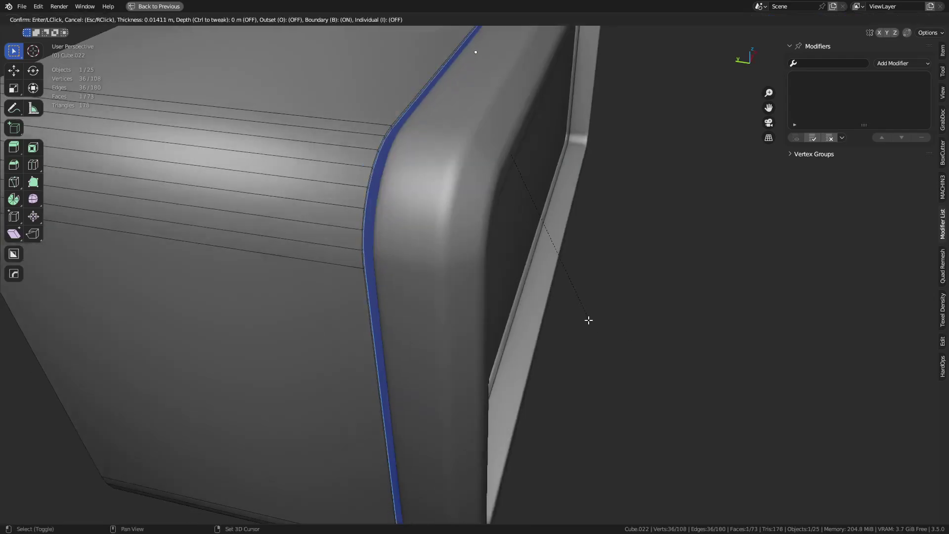
left_click(543, 262)
Extrude the shell's inset front face about 0.027 m along its normal and delete that face to reopen the front
key("e")
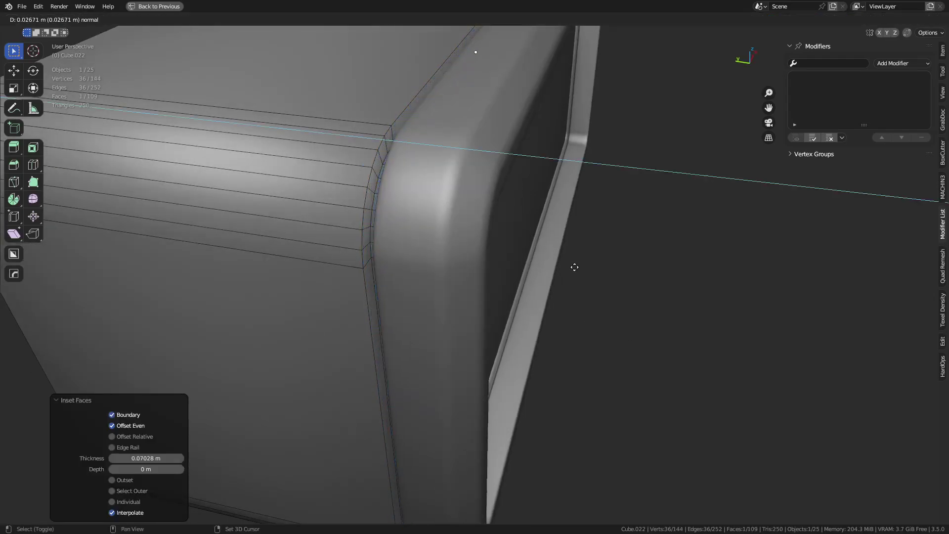
left_click(574, 267)
right_click(574, 265)
key("alt+z")
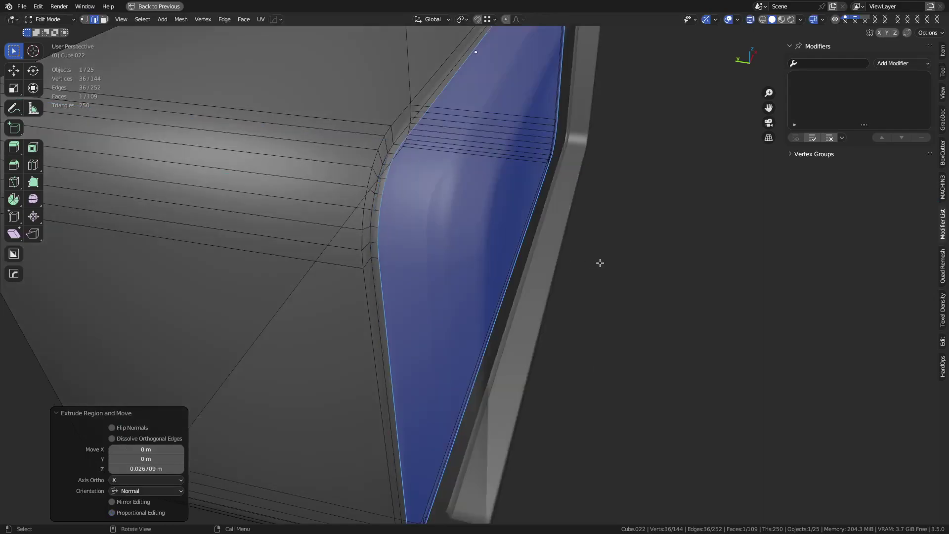
key("x")
left_click(601, 268)
key("alt+z")
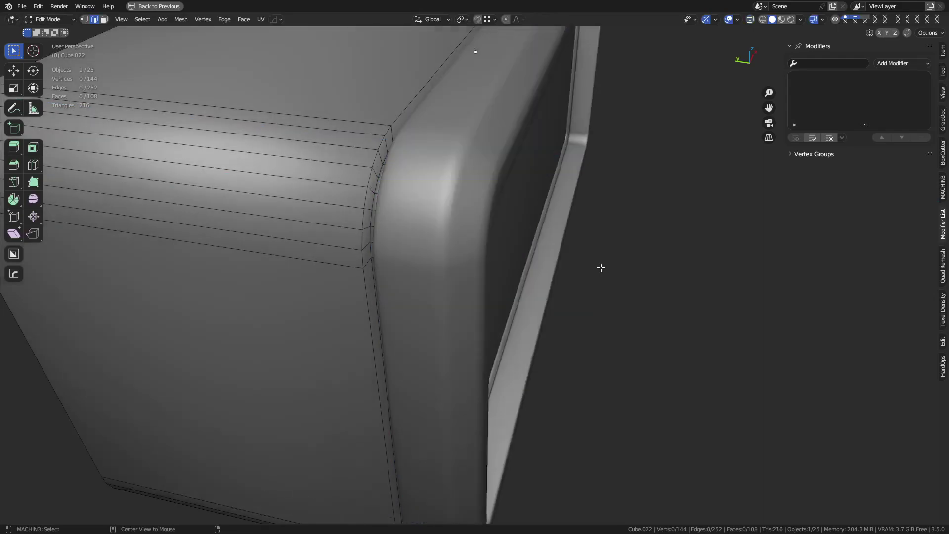
Move the two face rings of the shell's front rim about -0.0165 m along Y toward the frame
key("ctrl+Tab")
left_click(556, 274)
middle_click_drag(556, 275, 572, 279)
key("Tab")
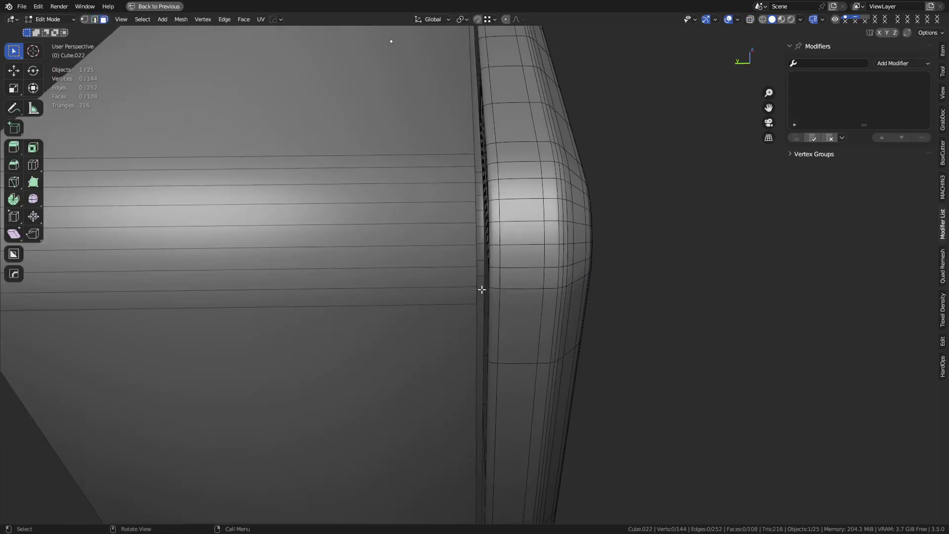
key("ctrl+KP_Add")
key("g")
key("y")
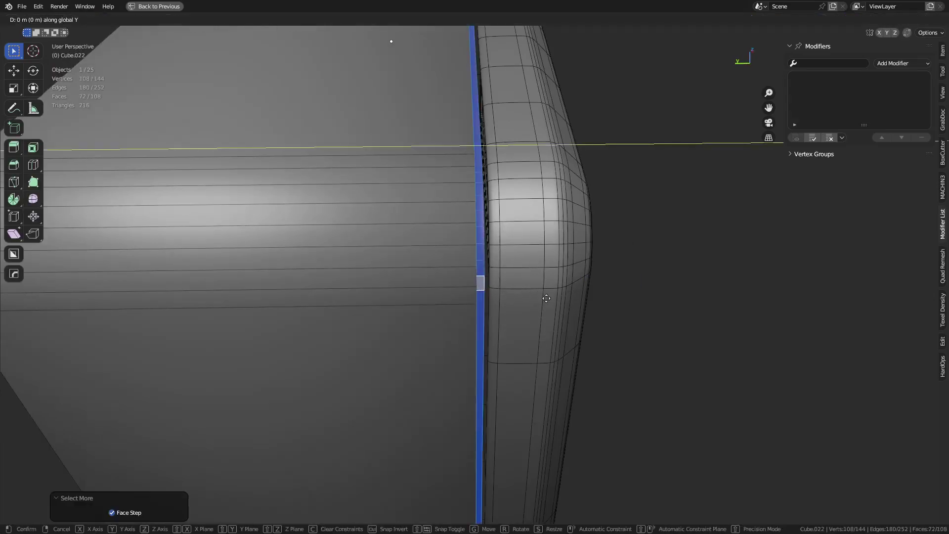
left_click(570, 302)
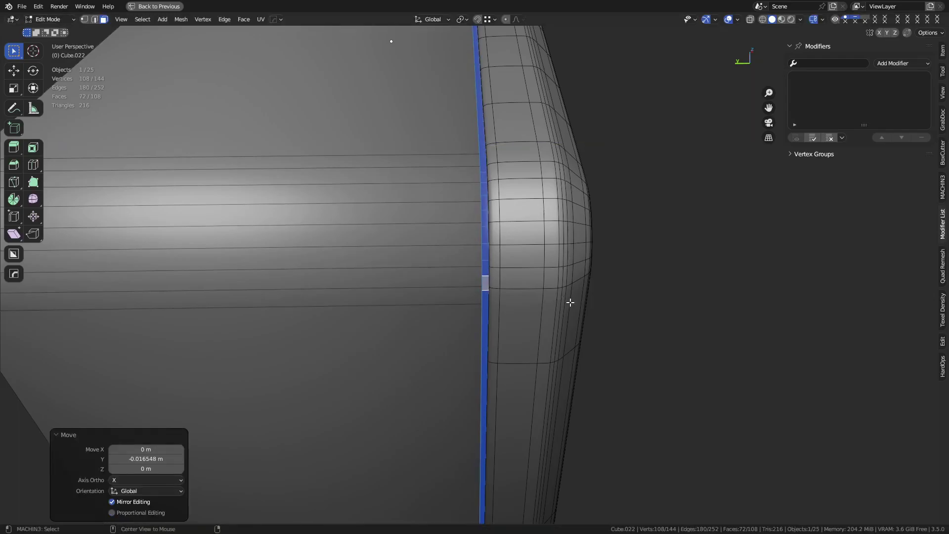
key("ctrl+Tab")
left_click(515, 315)
Fill the front frame's rear opening, inset the face about 0.049 m and delete the inner face
middle_click(492, 250, "alt")
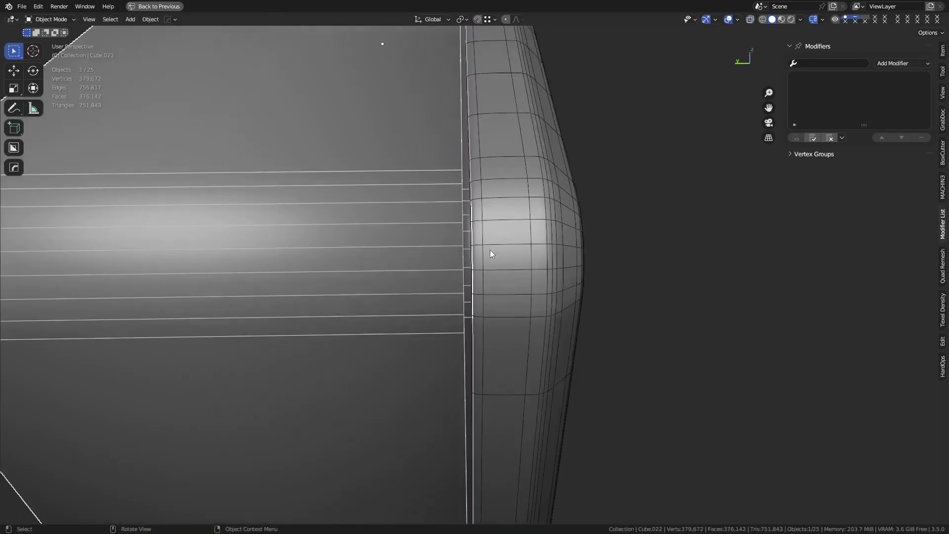
scroll(489, 252, "up", 3)
middle_click_drag(489, 252, 542, 272)
left_click(510, 273)
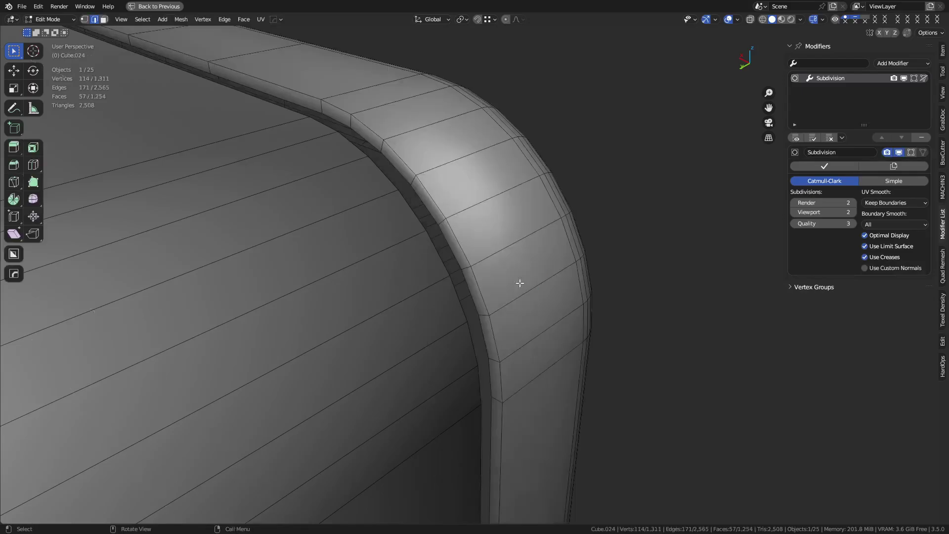
key("Tab")
key("f")
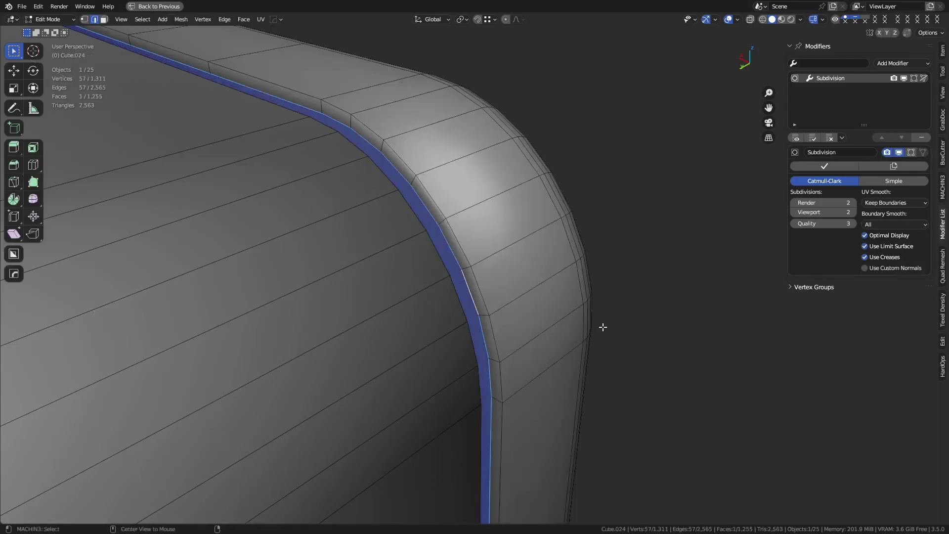
key("i")
left_click(591, 326)
key("x")
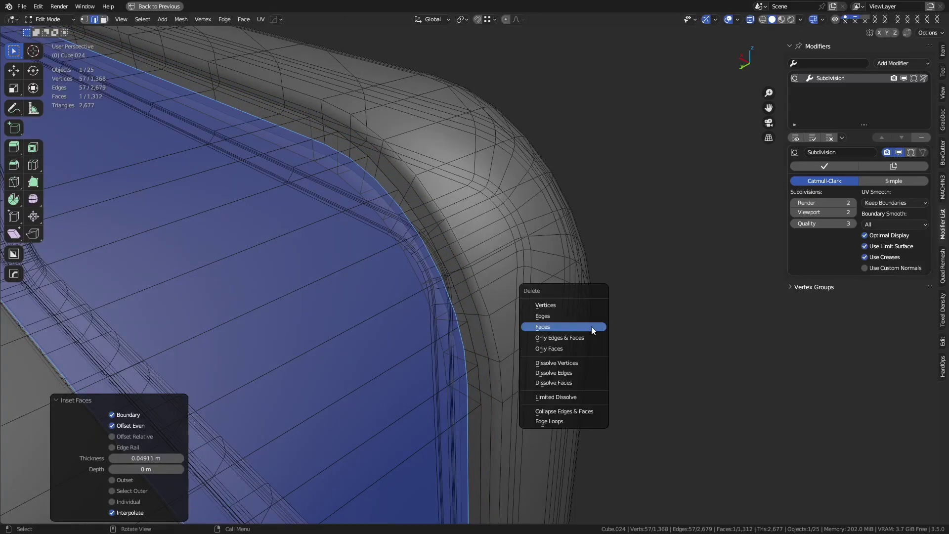
left_click(591, 326)
Shift the shell's front rim faces about 0.0014 m along Y to adjust the gap beside the frame
key("Tab")
left_click(613, 244)
middle_click_drag(615, 241, 525, 407)
left_click(420, 316)
middle_click_drag(421, 317, 478, 345)
key("ctrl+Tab")
left_click(495, 343)
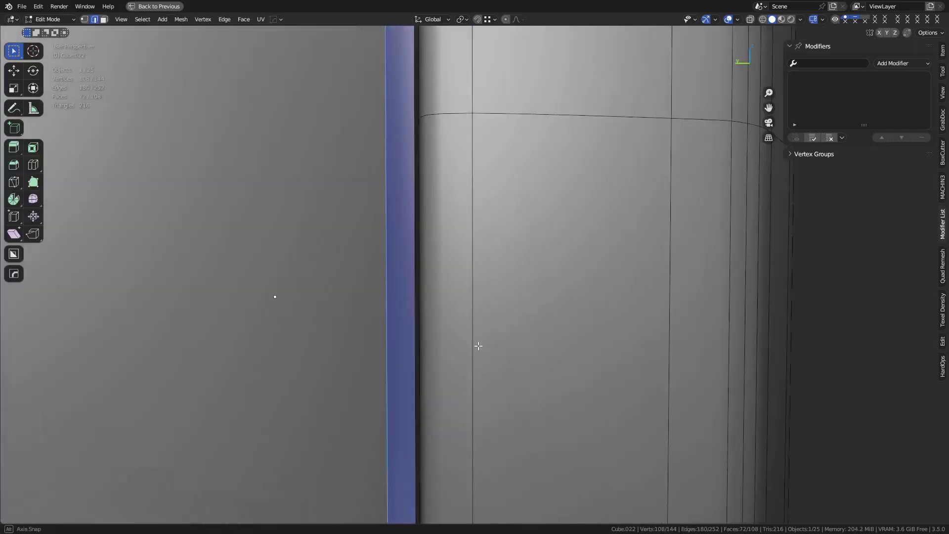
key("g")
key("y")
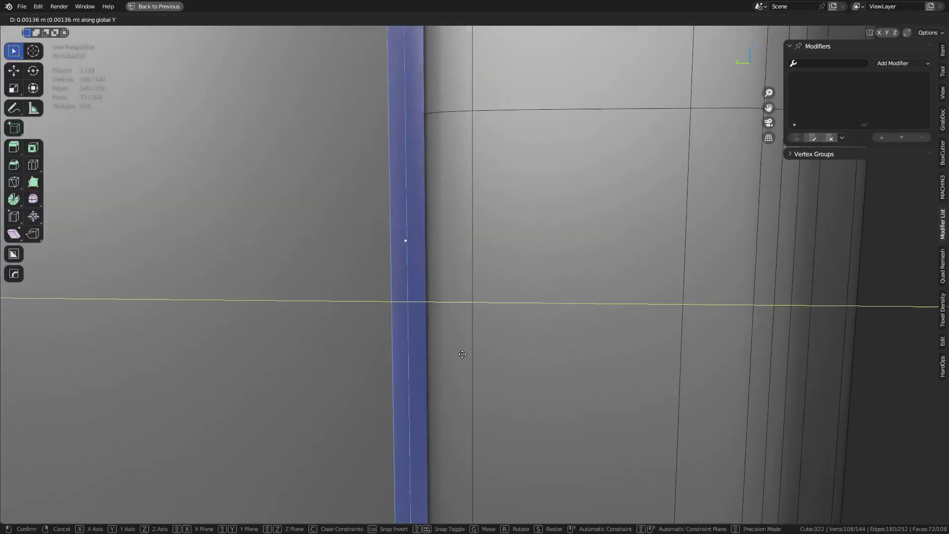
left_click(462, 354)
Bevel the shell's outer front edge loop with width 0.0196 m and two segments, and bevel the rim's inner edge loop
middle_click_drag(460, 353, 483, 301)
key("ctrl+b")
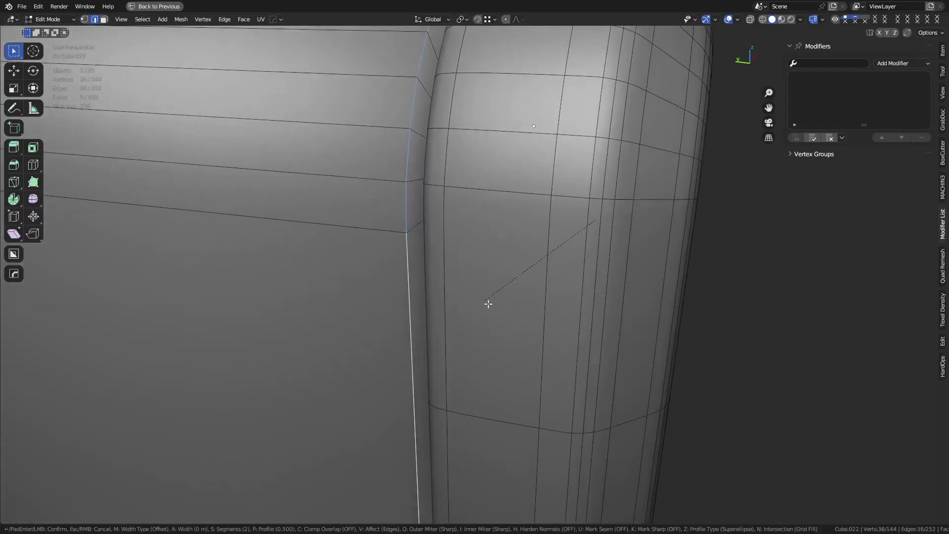
left_click(478, 356)
middle_click_drag(403, 265, 422, 263)
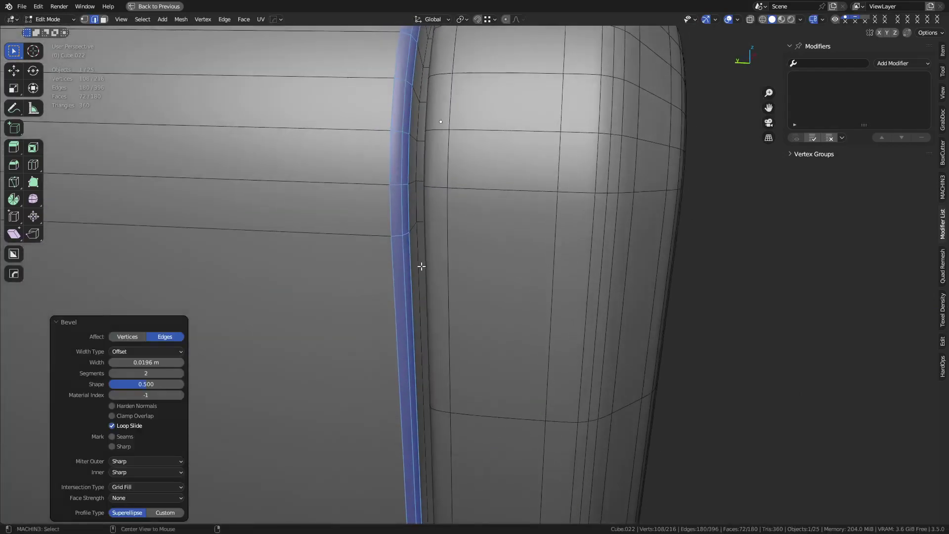
left_click(421, 262, "alt")
key("ctrl+b")
middle_click_drag(475, 299, 532, 312)
left_click(487, 313)
Delete the narrow inset face ring at the back of the front frame
key("Tab")
left_click(489, 310)
left_click(487, 308)
key("Tab")
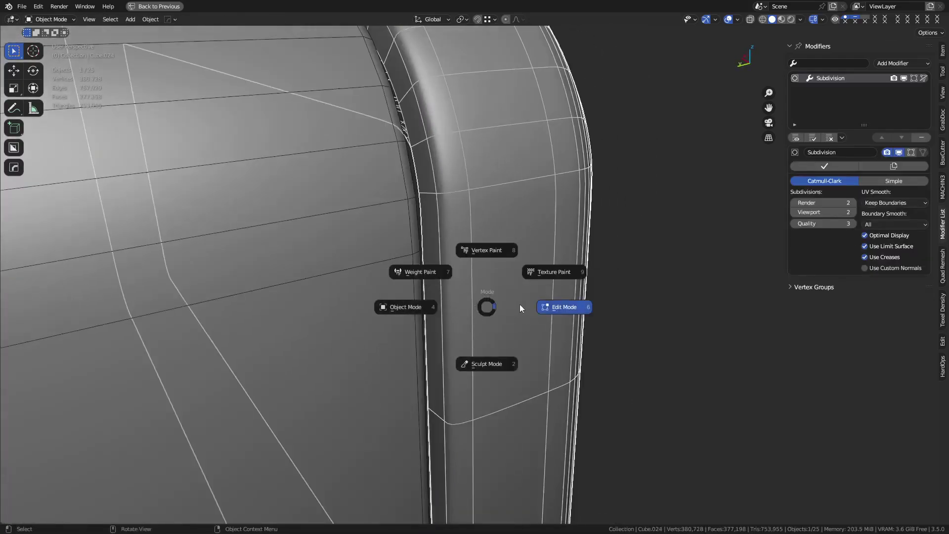
left_click(519, 305)
key("x")
left_click(456, 271)
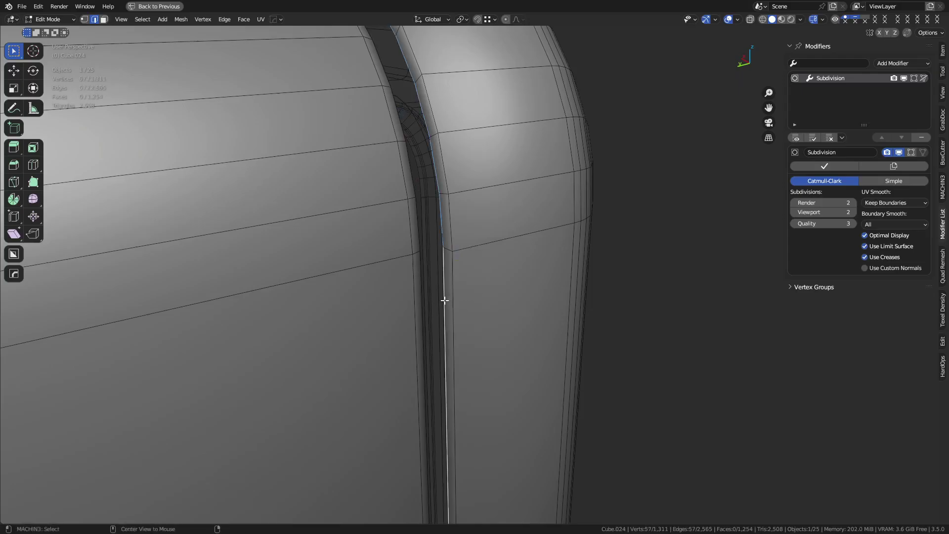
Fill the front frame's rear opening, inset the face about 0.094 m and delete the remaining inner face
key("f")
key("i")
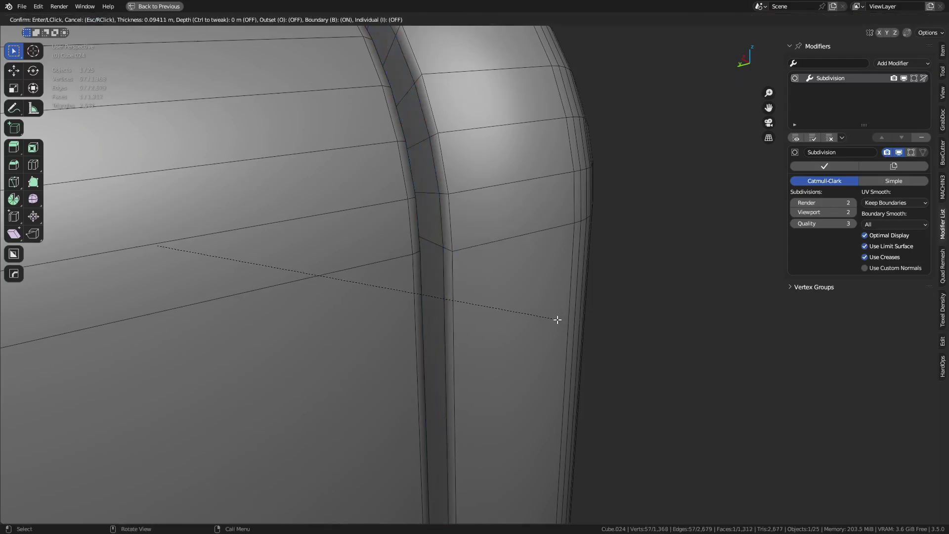
left_click(557, 320)
key("x")
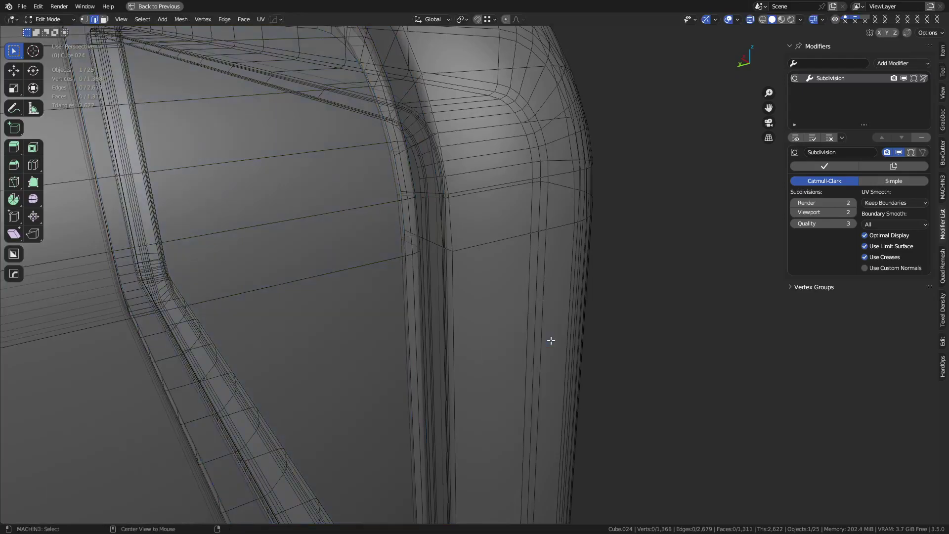
left_click(551, 340)
Inspect the housing's front corner in Object Mode with the front frame's subdivision level set to 2
key("ctrl+Tab")
left_click(529, 342)
middle_click_drag(650, 271, 545, 342)
scroll(544, 341, "down", 8)
middle_click_drag(489, 322, 398, 237)
scroll(399, 237, "up", 5)
left_click(488, 262)
key("ctrl+2")
scroll(478, 291, "up", 2)
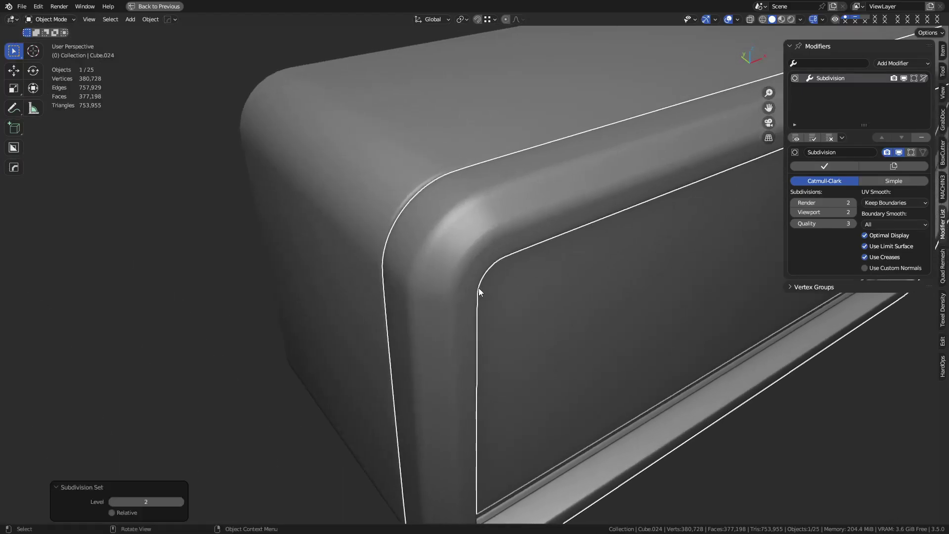
Try dissolving alternate edge loops around the front frame's rounded corner and compare the wireframe in Object Mode
key("ctrl+Tab")
left_click(527, 282)
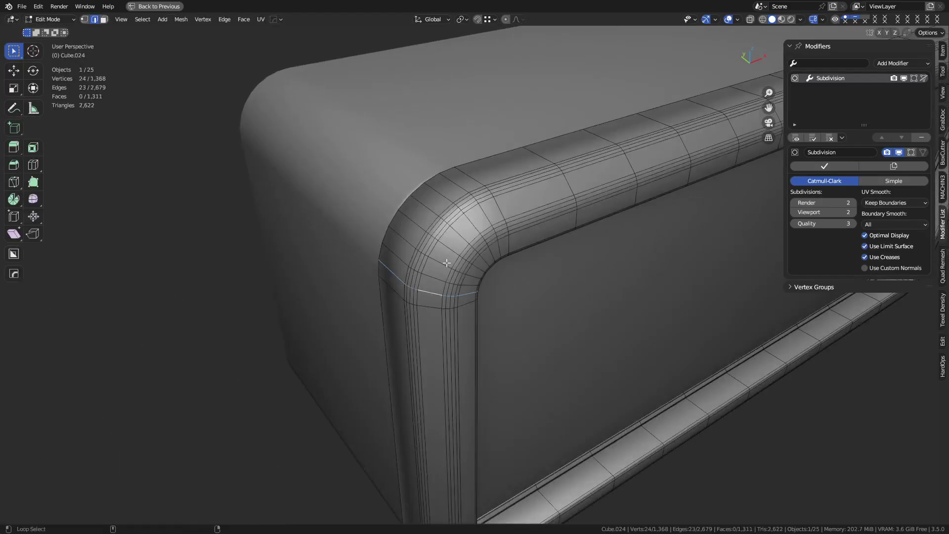
key("ctrl+x")
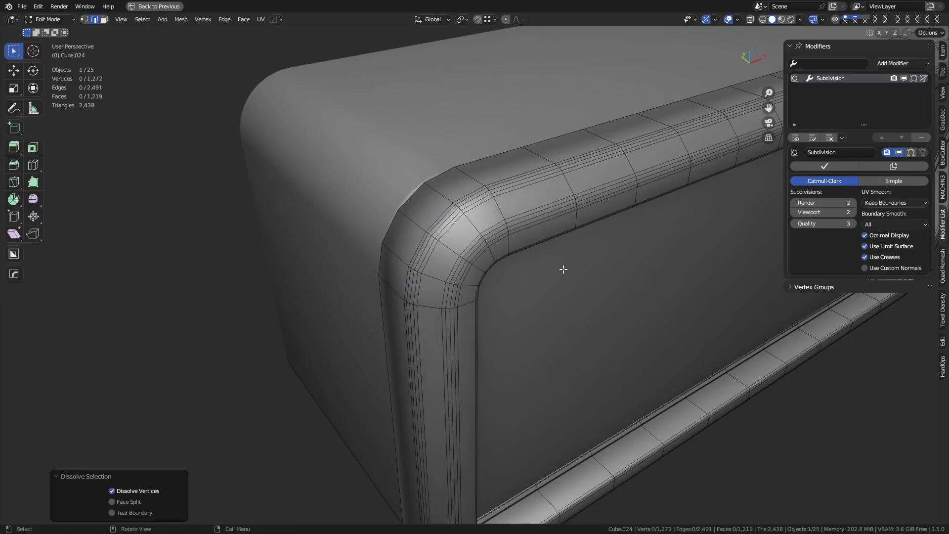
key("ctrl+Tab")
left_click(508, 275)
key("shift+z")
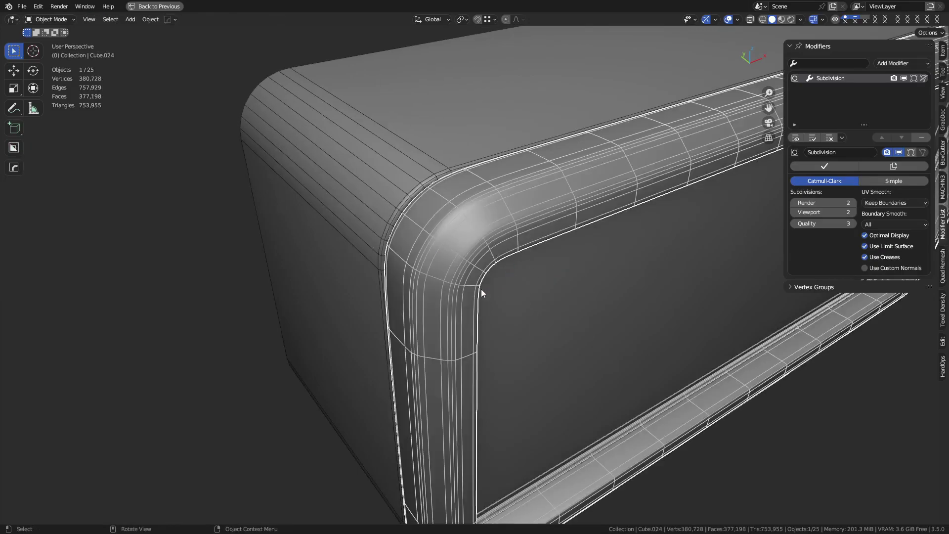
key("Tab")
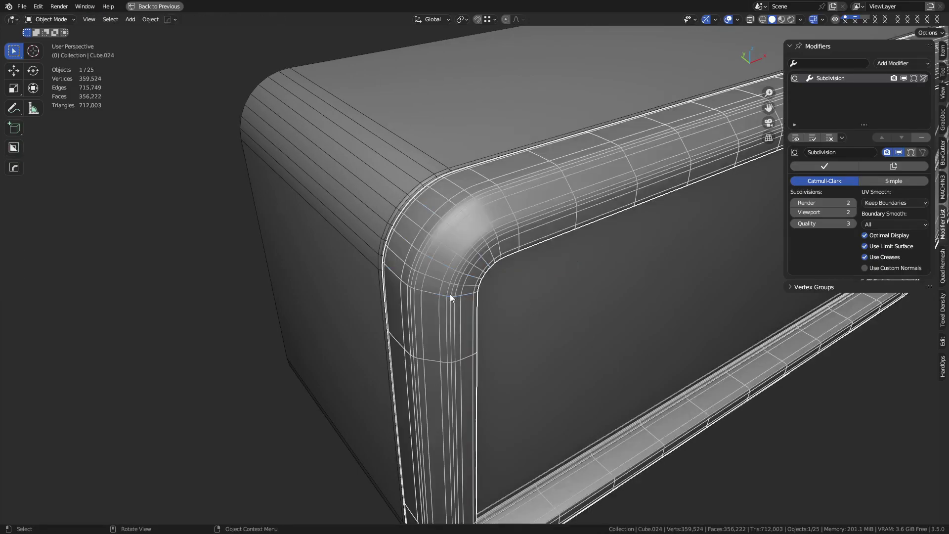
Examine the housing without wireframe from the front, from below and along the gap between shell and frame
key("alt+w")
middle_click(515, 209, "alt")
middle_click_drag(449, 284, 405, 292)
scroll(447, 289, "up", 1)
middle_click_drag(430, 227, 411, 262)
scroll(486, 277, "down", 7)
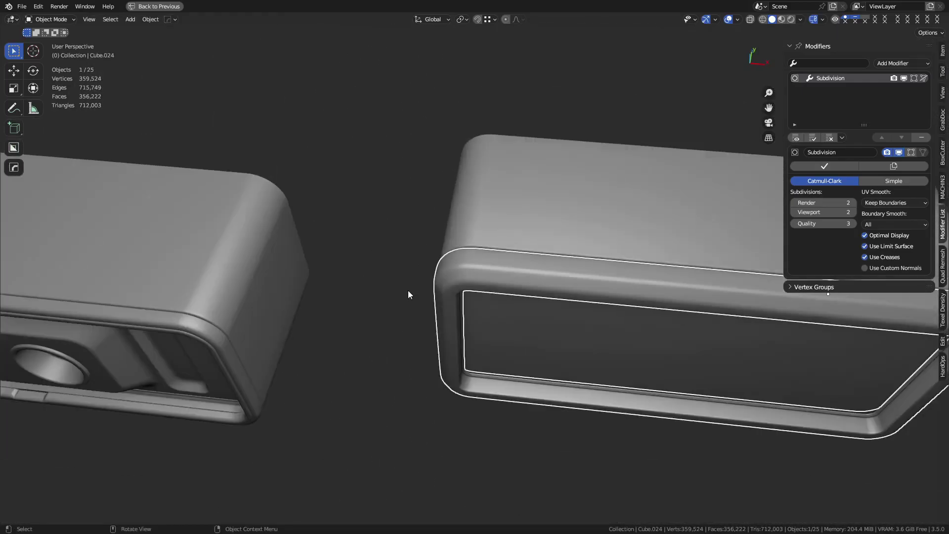
left_click(408, 289)
middle_click(568, 311, "alt")
middle_click_drag(568, 311, 526, 205, "alt")
scroll(526, 206, "up", 1)
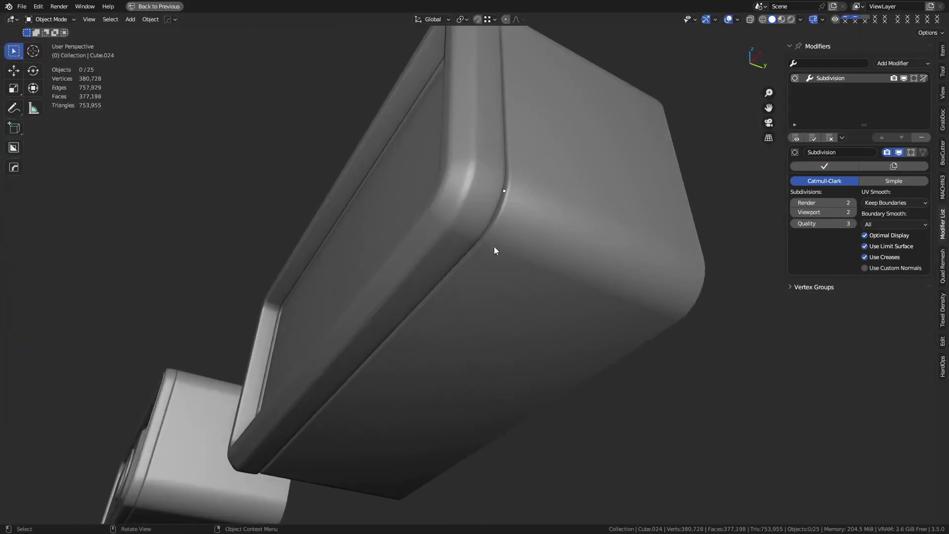
middle_click_drag(494, 247, 523, 286)
middle_click_drag(375, 301, 502, 327)
Show the wireframe overlay and set the front frame's subdivision level to 2
left_click(545, 305)
key("shift+w")
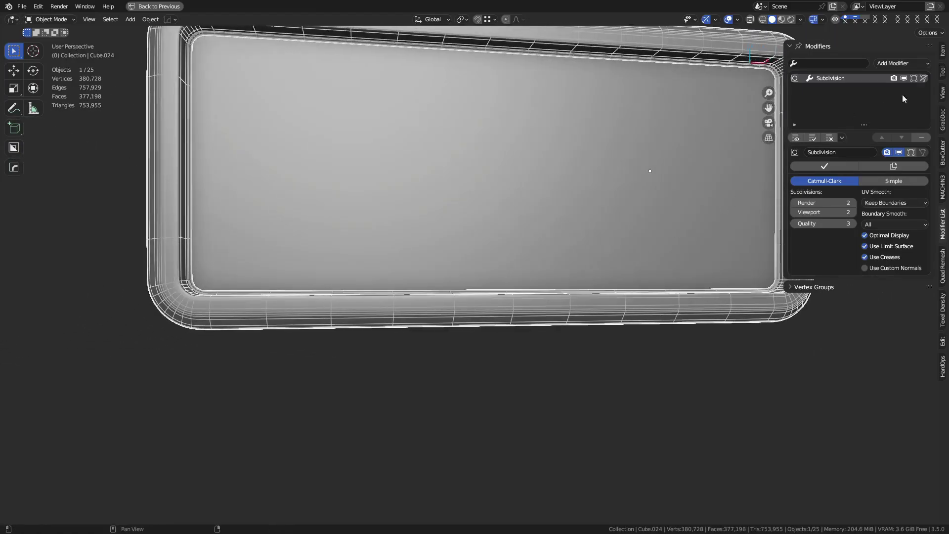
middle_click_drag(741, 156, 508, 322, "shift")
left_click(468, 293)
middle_click_drag(469, 296, 492, 343)
left_click(492, 343)
key("ctrl+2")
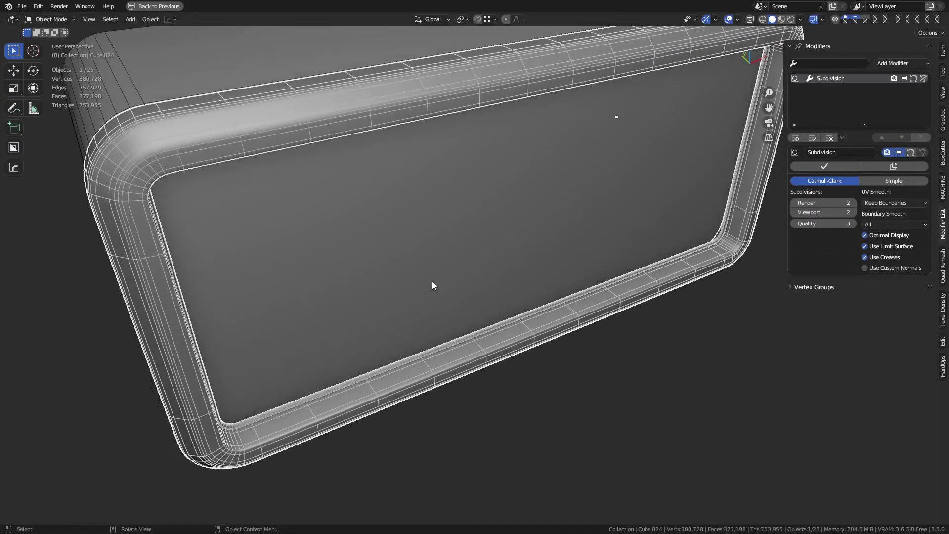
Lower the front frame's viewport subdivision level to 1 and inspect its bottom edge up close
left_click(489, 263)
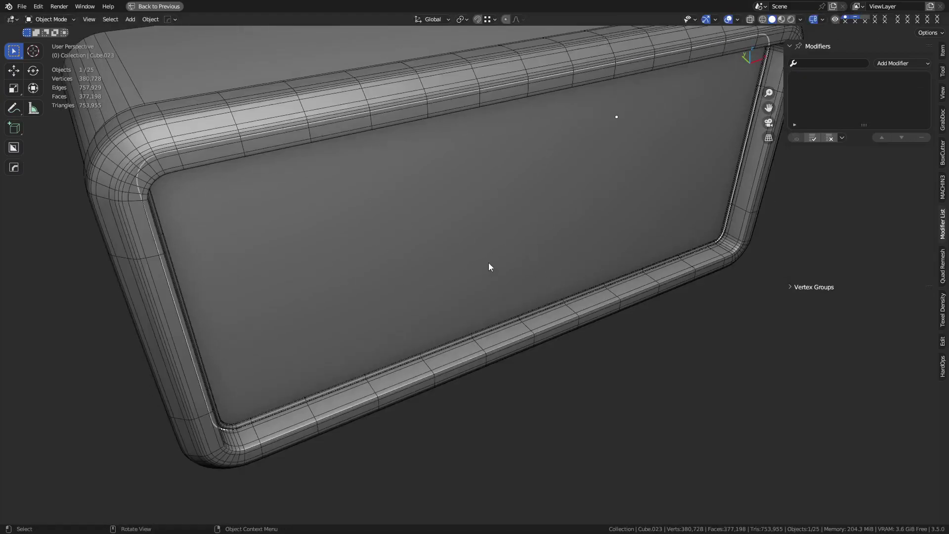
left_click(525, 342)
middle_click(523, 342, "alt")
scroll(482, 295, "up", 7)
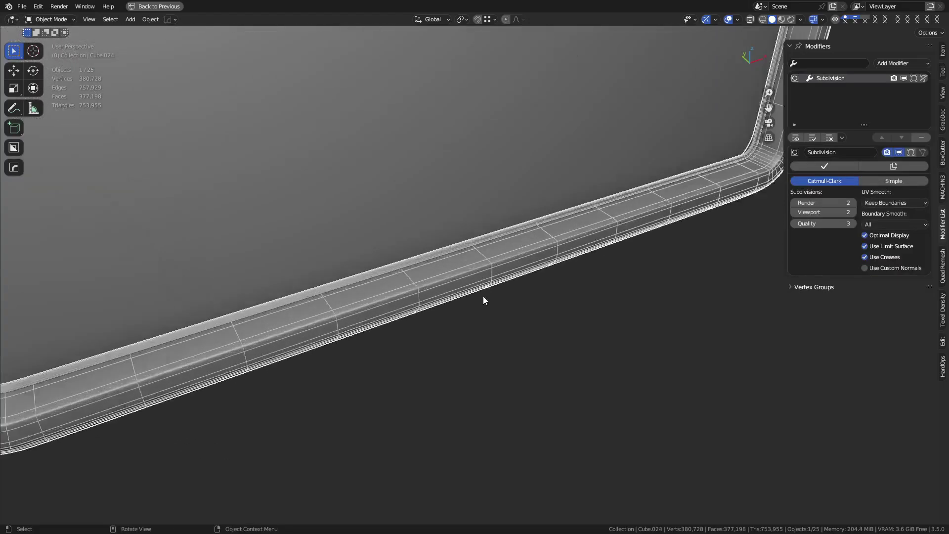
middle_click_drag(456, 305, 680, 268)
key("ctrl+1")
key("g")
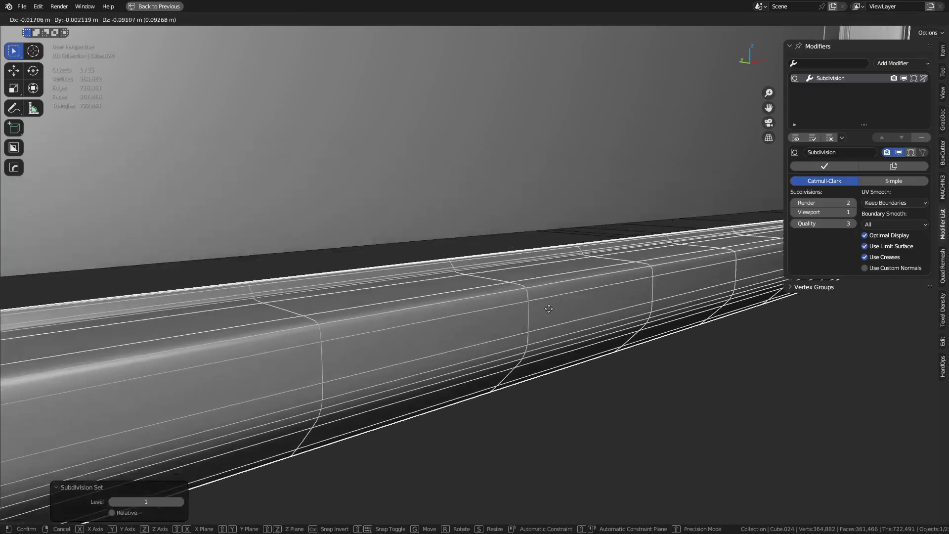
key("Escape")
middle_click_drag(556, 309, 523, 298)
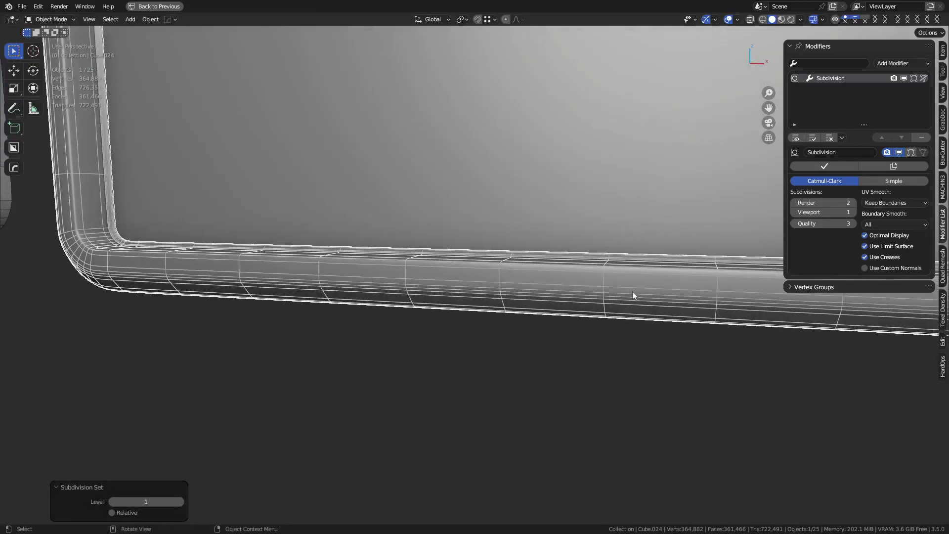
middle_click_drag(527, 314, 646, 260)
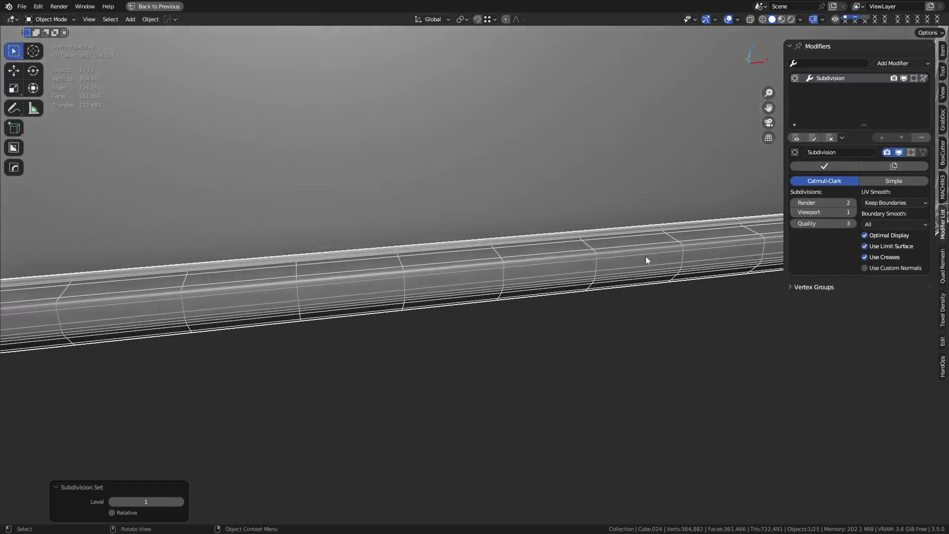
Apply the front frame's Subdivision modifier and enter Edit Mode at its bottom edge
left_click(829, 165)
mouse_move(517, 267)
middle_mouse_down()
mouse_move(485, 272)
mouse_move(509, 290)
mouse_move(525, 273)
mouse_move(505, 265)
middle_mouse_up()
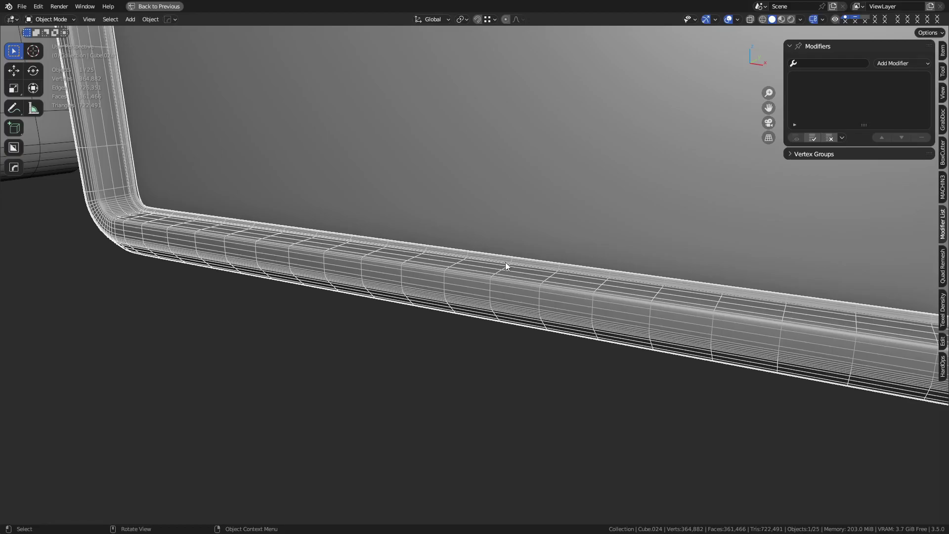
middle_click(490, 294, "alt")
scroll(478, 289, "up", 3)
middle_click_drag(478, 290, 519, 276)
middle_click_drag(419, 272, 513, 287, "shift")
key("ctrl+Tab")
left_click(526, 289)
left_click(501, 288)
left_click(505, 297)
middle_click_drag(541, 302, 558, 298)
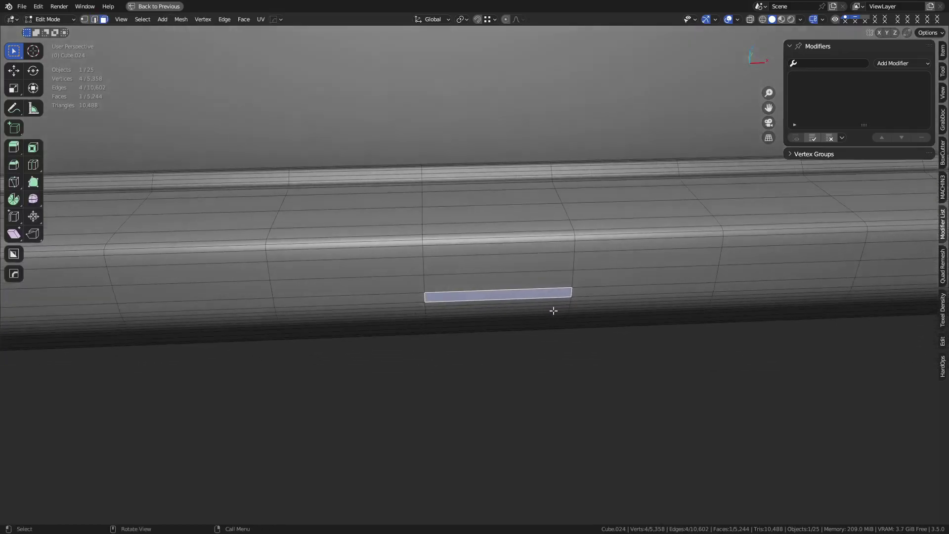
left_click(605, 220, "ctrl+shift")
key("KP_1")
scroll(595, 275, "down", 5)
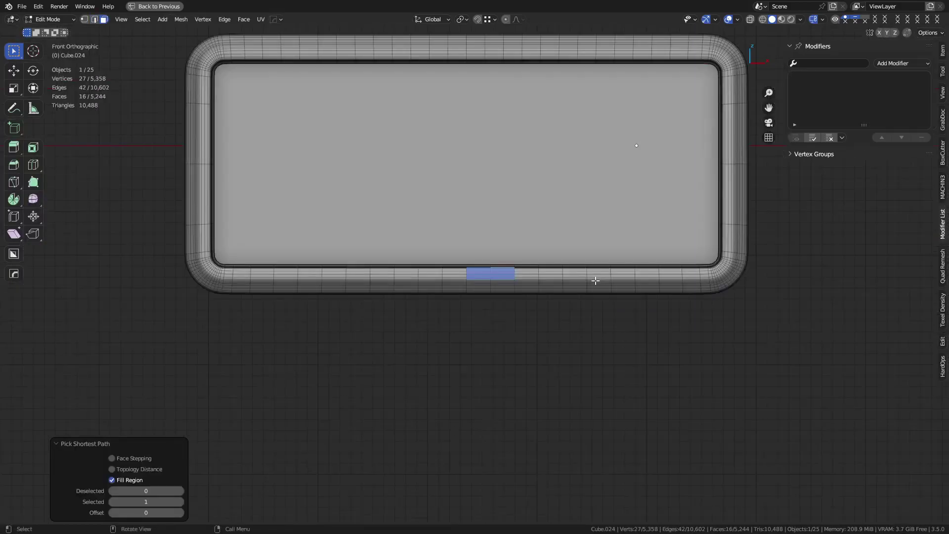
scroll(552, 314, "up", 4)
middle_click_drag(459, 300, 430, 324)
key("2")
left_click(376, 276, "alt")
key("1")
key("alt+z")
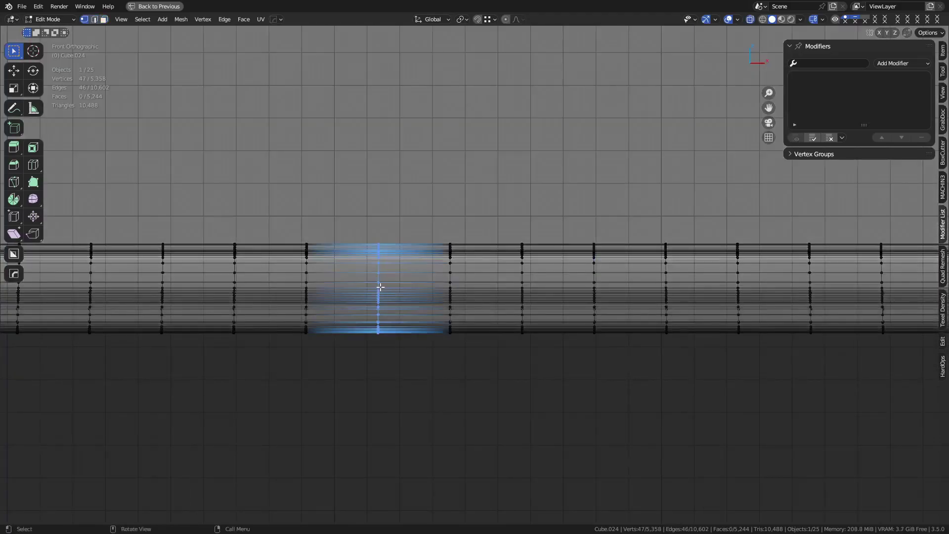
Clear the selection and select a three-segment-wide face patch at the inner lip of the frame's bottom bar
middle_click_drag(426, 228, 413, 237)
key("3")
key("alt+a")
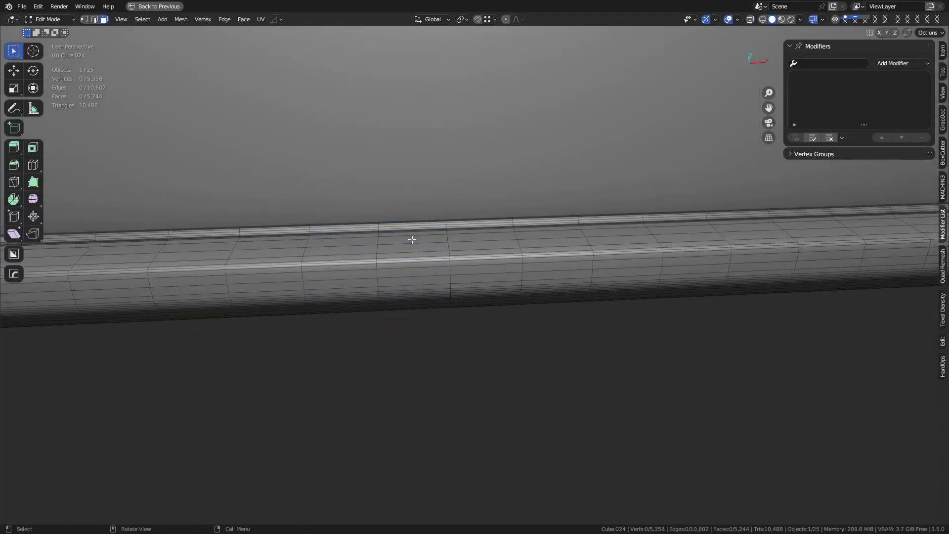
left_click(553, 265, "ctrl+shift")
key("KP_1")
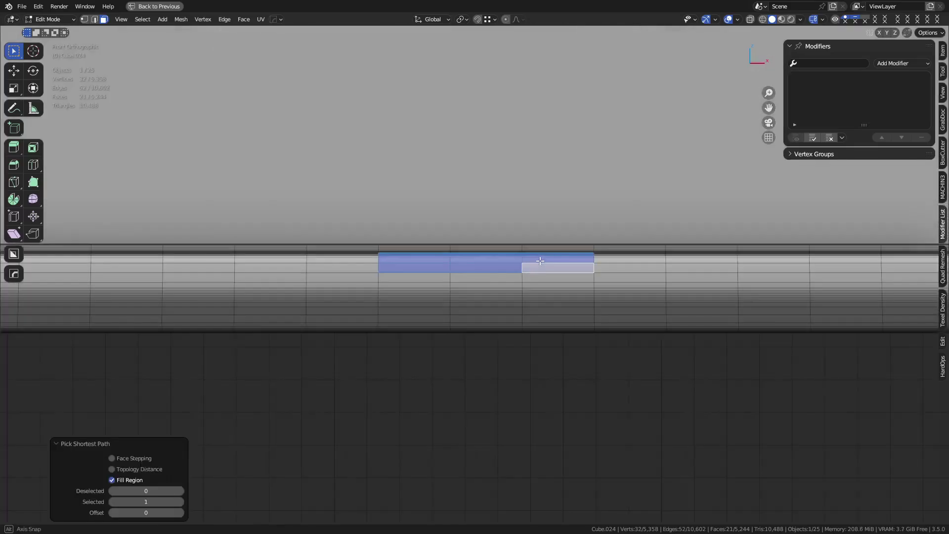
Try lowering the selected faces about 0.048 m along Z with a level 1 subdivision preview, and undo it
key("g")
key("z")
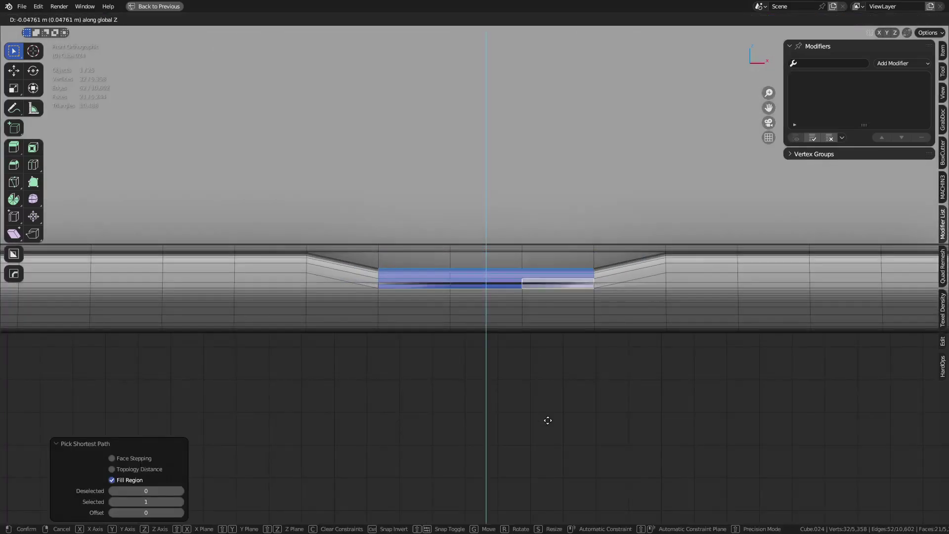
left_click(548, 424)
middle_click_drag(549, 425, 569, 343)
key("ctrl+Tab")
left_click(540, 349)
key("ctrl+1")
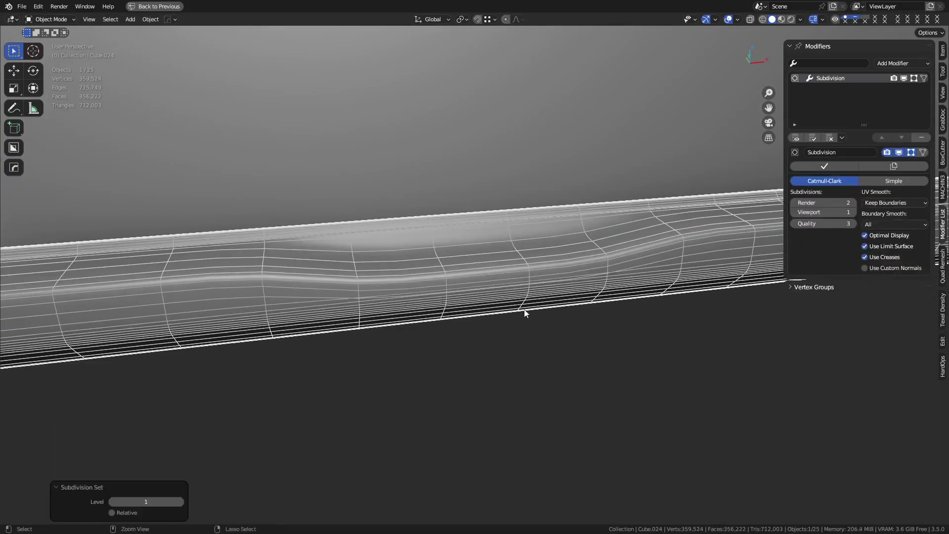
key("ctrl+z")
key("ctrl+z")
middle_click_drag(522, 312, 504, 286)
scroll(464, 318, "up", 3)
key("ctrl+z")
Move the selected face patch down about 0.028 m along global Z
key("g")
key("z")
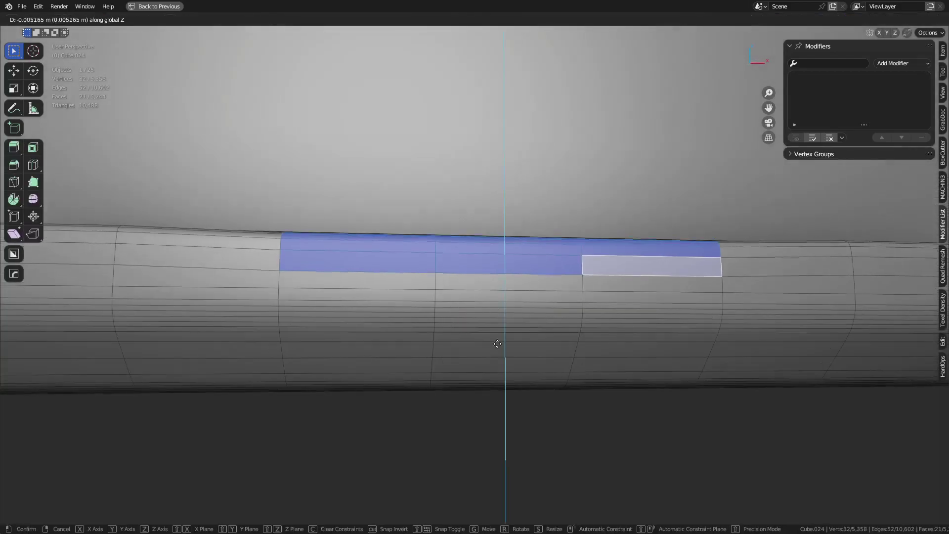
left_click(532, 477)
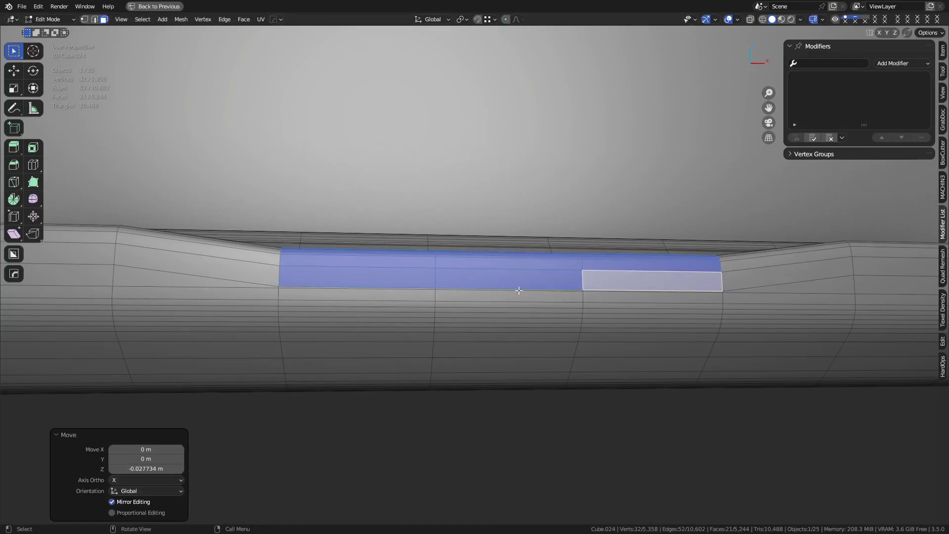
Select the three-segment-wide patch without its lowest front face row and lower it about 0.02 m further along Z
key("2")
left_click(324, 291)
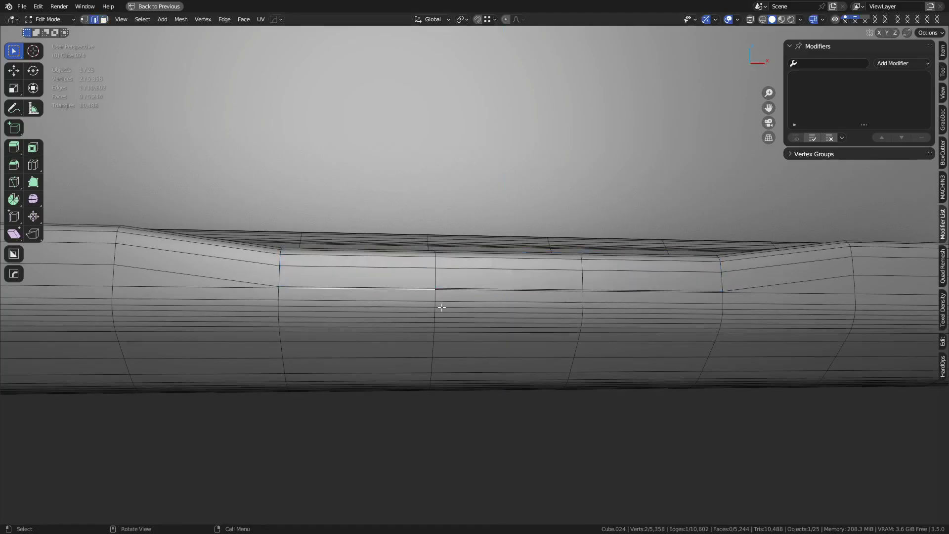
mouse_move(442, 307)
middle_mouse_down()
mouse_move(483, 309)
mouse_move(432, 311)
middle_mouse_up()
key("3")
left_click(414, 272)
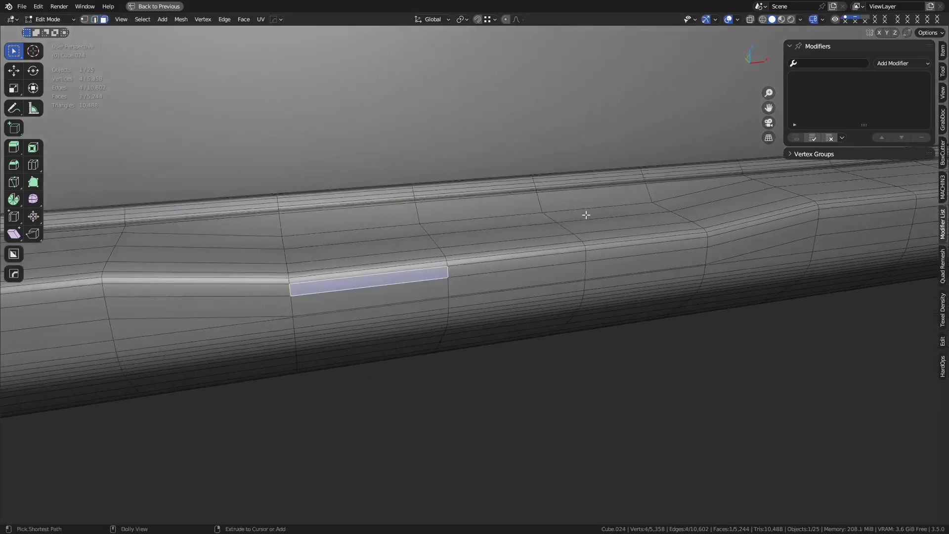
left_click(585, 215, "ctrl+shift")
key("g")
key("z")
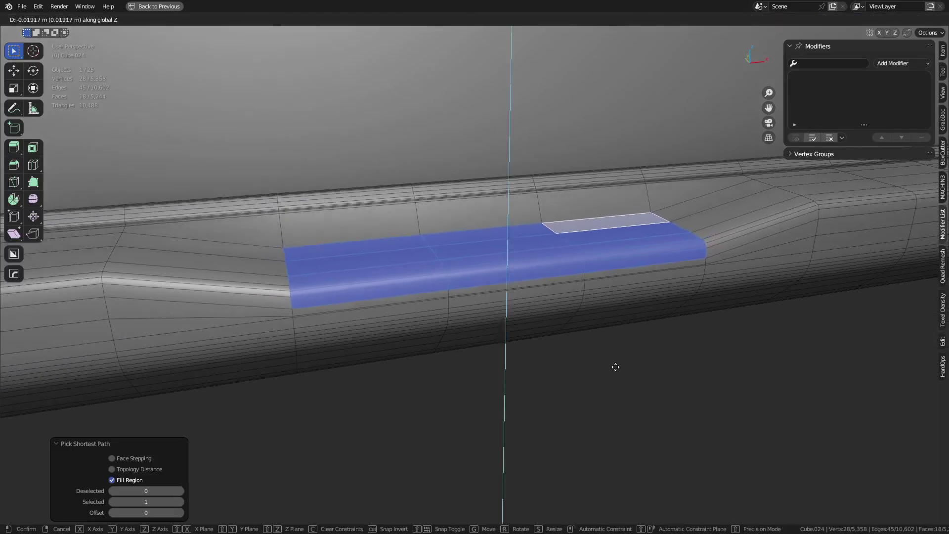
left_click(570, 353)
key("KP_1")
scroll(544, 328, "down", 2)
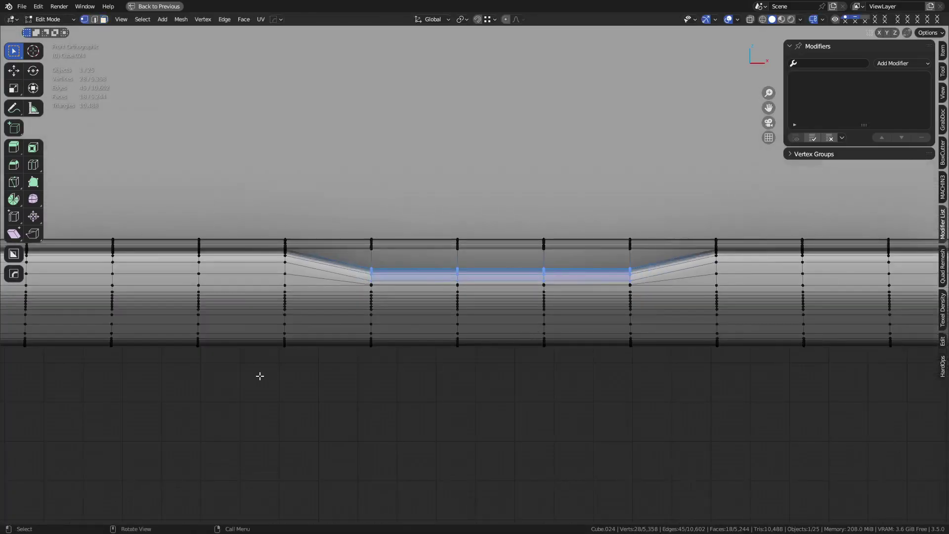
left_click_drag(260, 376, 297, 212)
left_click_drag(649, 380, 749, 180)
key("s")
key("x")
right_click(746, 369)
key("s")
key("x")
right_click(724, 372)
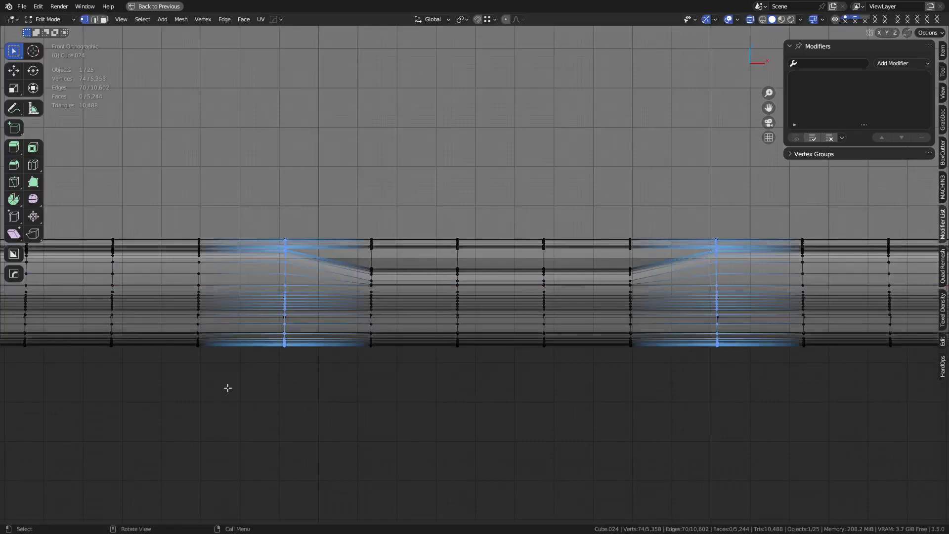
Select the vertex columns at both outer ends of the notch and scale them to about 0.74 along X
left_click_drag(230, 386, 296, 206)
left_click_drag(610, 417, 718, 250)
key("ctrl+z")
left_click_drag(683, 413, 731, 200, "shift")
key("s")
key("x")
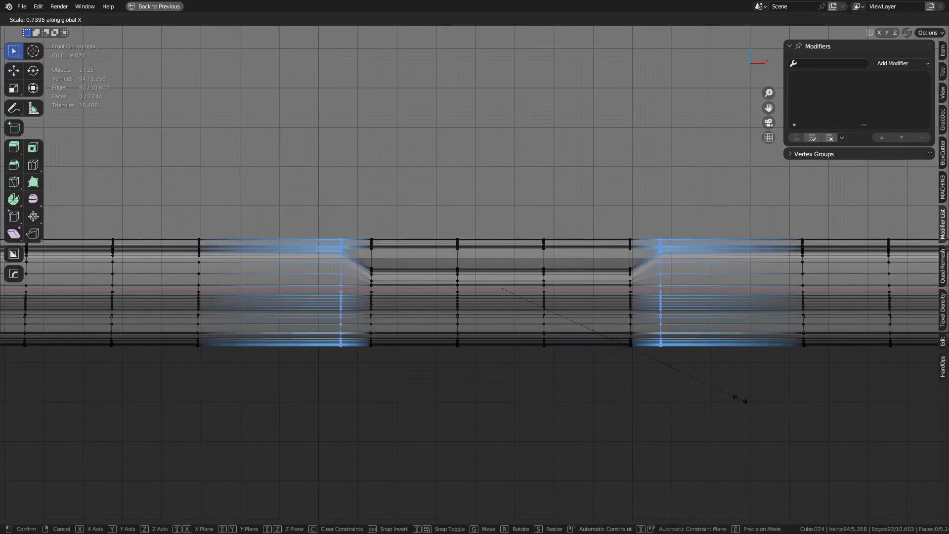
left_click(735, 396)
Return the frame to Object Mode and give it a level 2 Subdivision modifier
key("Tab")
middle_click_drag(613, 384, 603, 402)
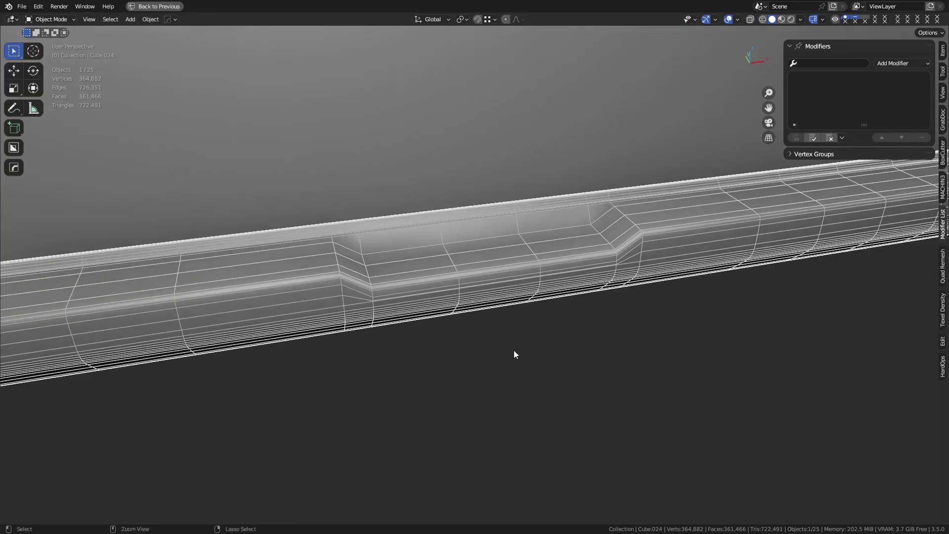
key("ctrl+2")
Select the four edge loops bounding the notch's two sloped sides in the front view
key("Tab")
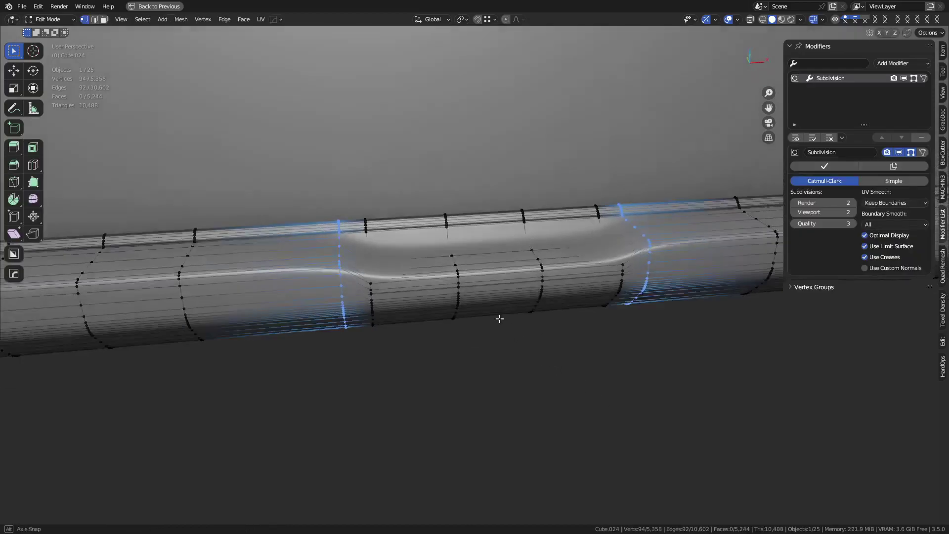
key("KP_1")
left_click(297, 354, "alt")
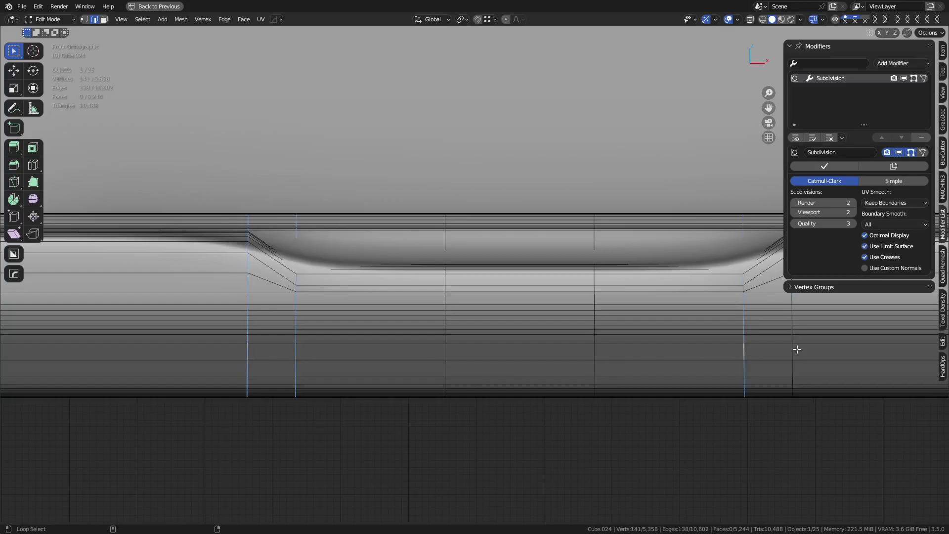
Bevel the four loops about 0.0056 m with three segments and turn off the subdivision display in Edit Mode
key("ctrl+b")
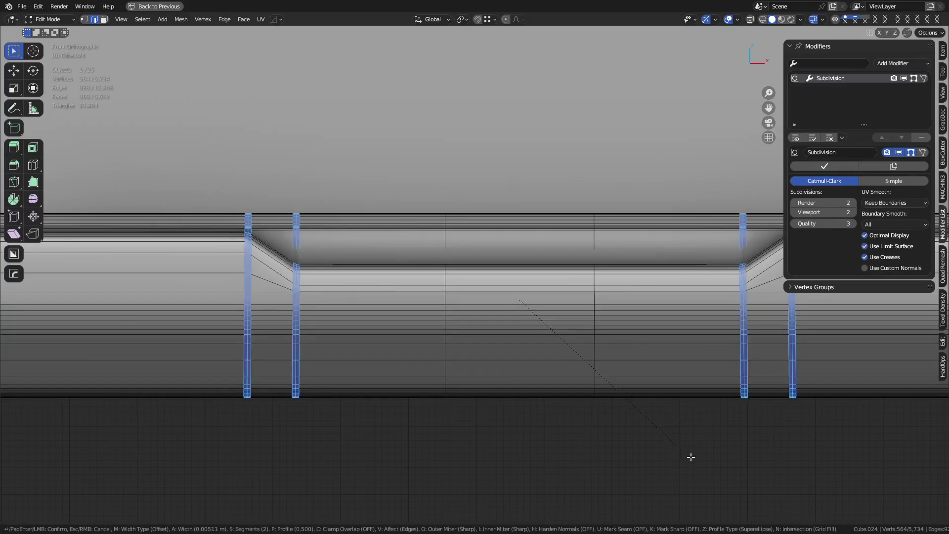
scroll(691, 457, "up", 1)
left_click(692, 456)
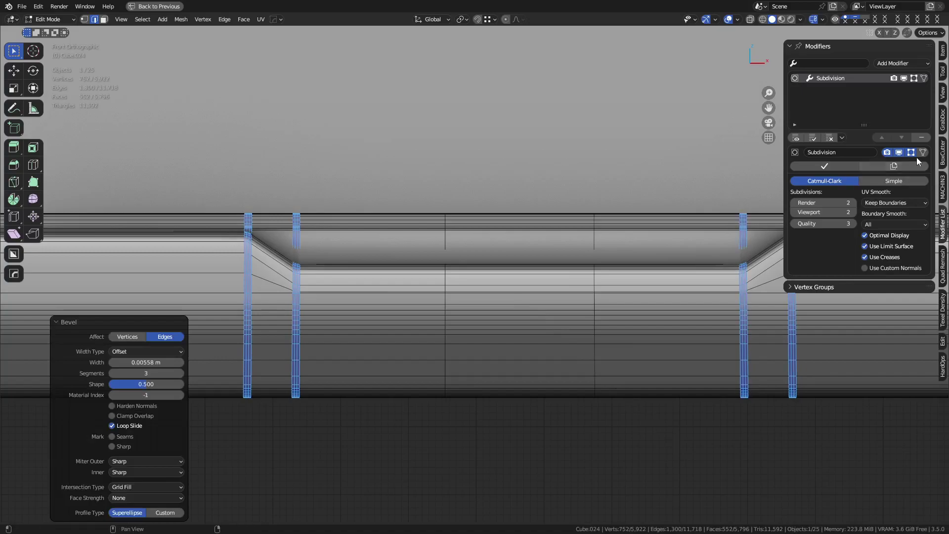
left_click(912, 153)
middle_click_drag(450, 307, 518, 349)
key("ctrl+Tab")
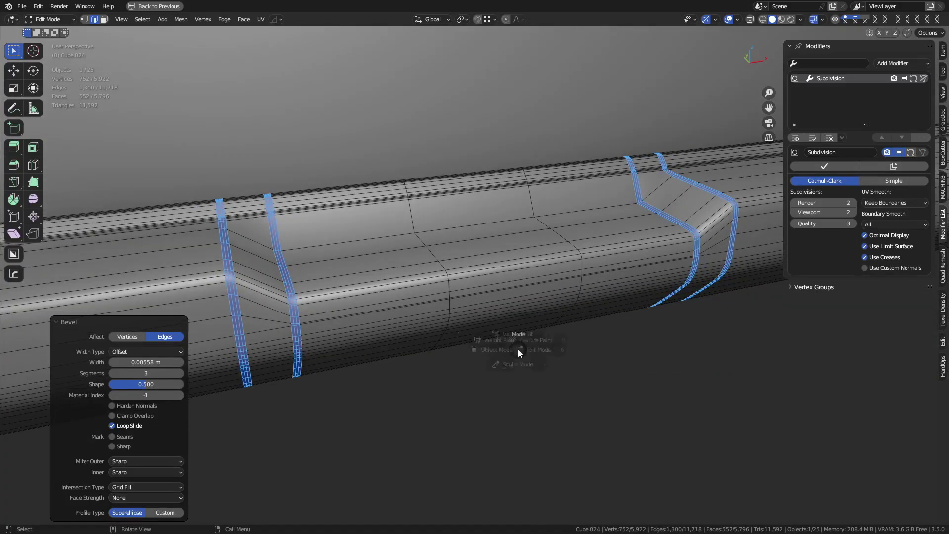
left_click(454, 349)
left_click(592, 378)
Inspect the beveled notch with and without wireframe, up close and on the whole housing
key("shift+z")
scroll(405, 285, "down", 2)
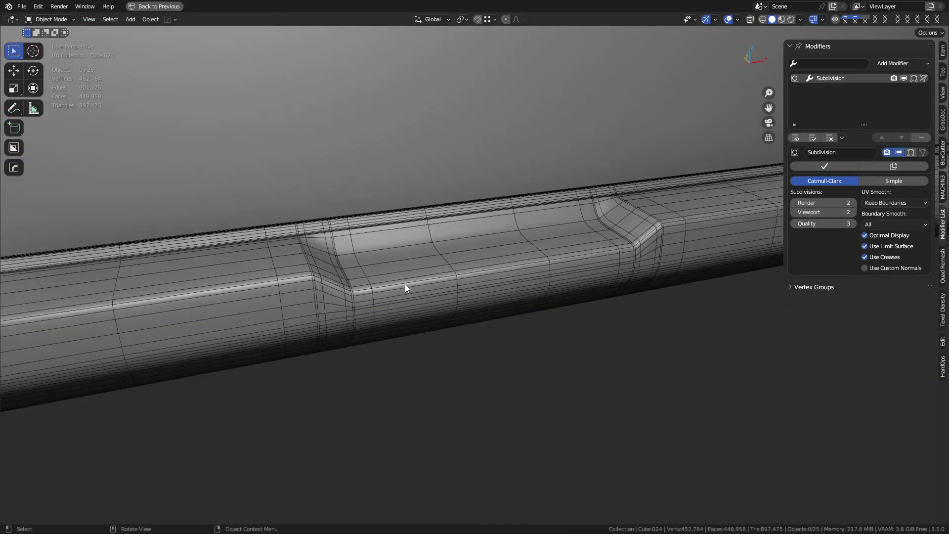
key("shift+z")
scroll(452, 287, "down", 9)
middle_click_drag(558, 283, 641, 370)
scroll(461, 301, "up", 7)
scroll(557, 275, "down", 8)
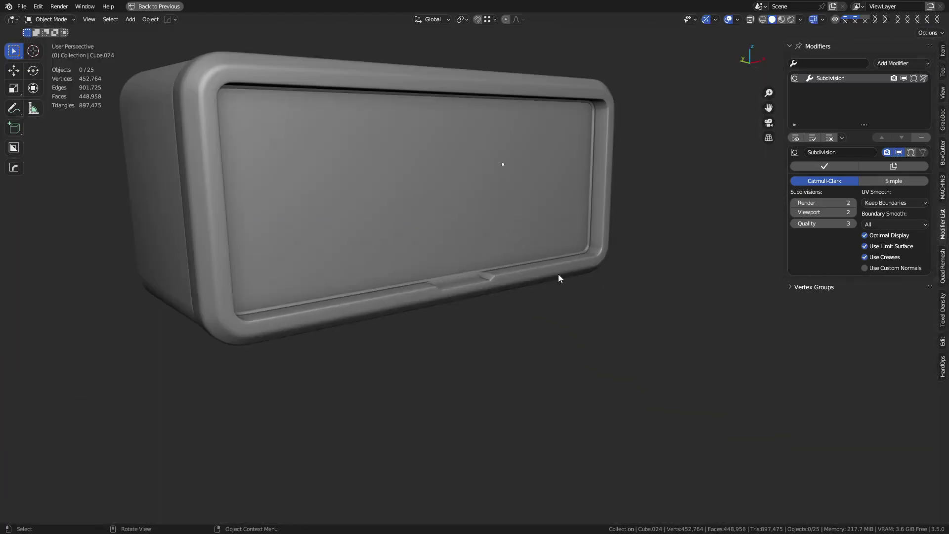
Shade the front frame smooth and check the shading at the notch's corner up close
scroll(520, 288, "up", 8)
left_click(520, 290)
right_click(520, 292)
left_click(514, 292)
scroll(531, 334, "up", 5)
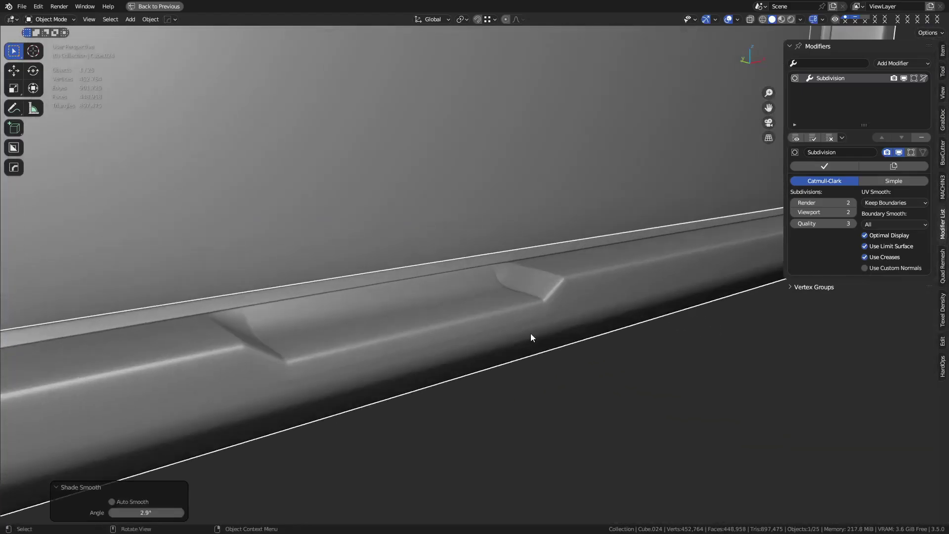
key("Tab")
left_click(610, 334)
middle_click_drag(608, 335, 537, 342)
key("Tab")
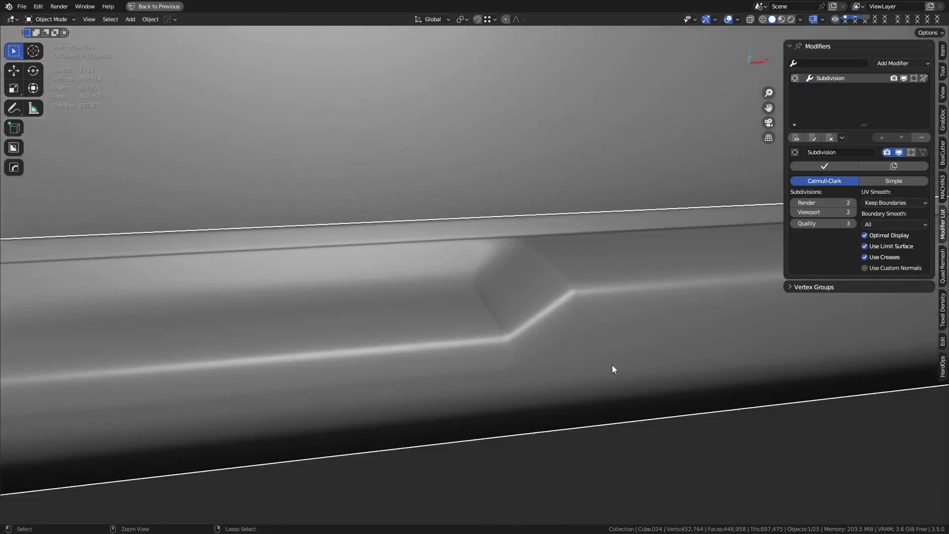
Undo the smooth shading and the three-segment bevel, keeping the four notch edge loops selected
key("ctrl+z")
key("ctrl+z")
key("ctrl+z")
key("ctrl+z")
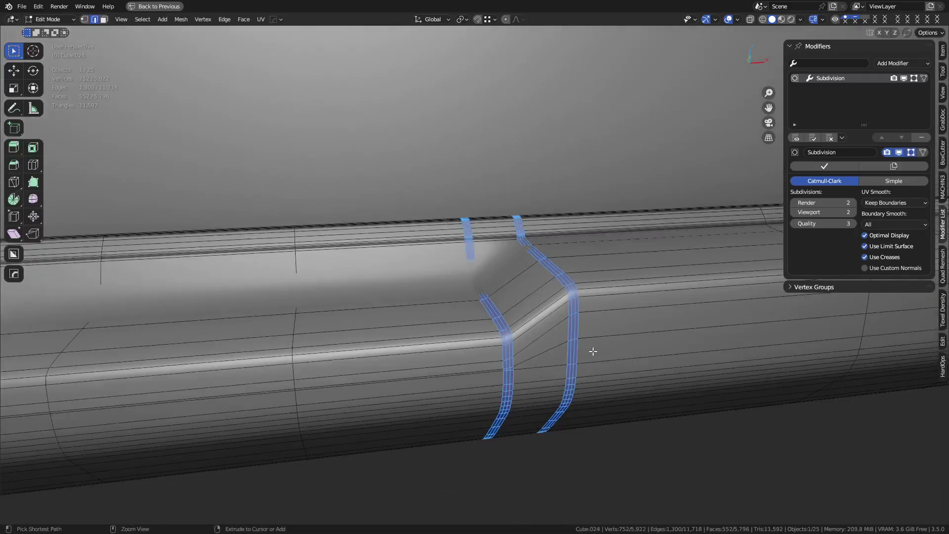
left_click(573, 330, "alt+shift")
scroll(572, 330, "down", 6)
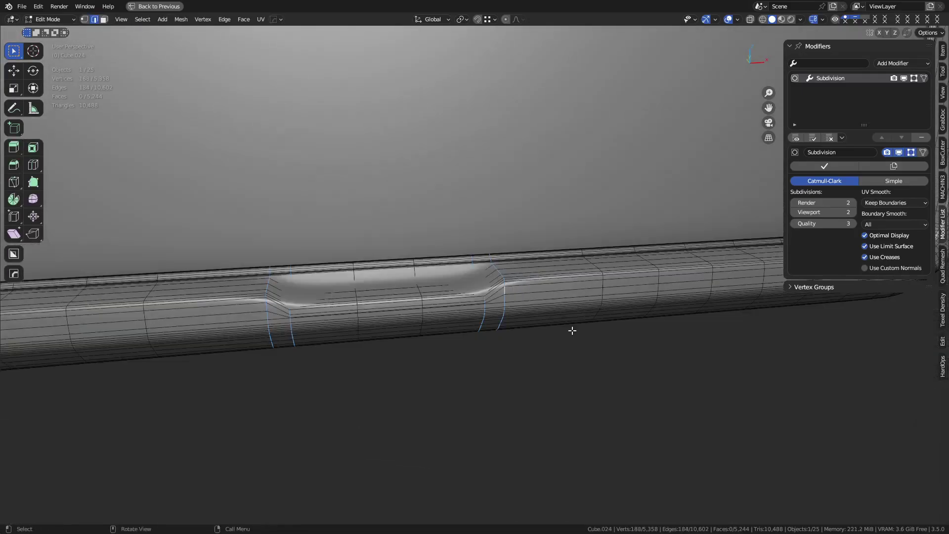
scroll(572, 330, "up", 4)
middle_click_drag(568, 331, 605, 343, "shift")
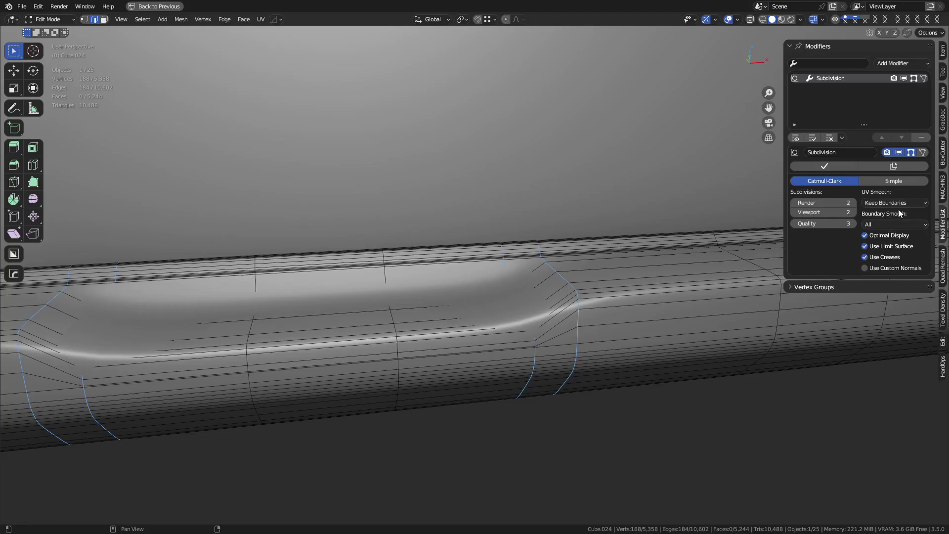
Turn off the subdivision display in Edit Mode and bevel the four notch loops about 0.018 m with two segments
left_click(912, 152)
key("ctrl+b")
scroll(672, 385, "down", 2)
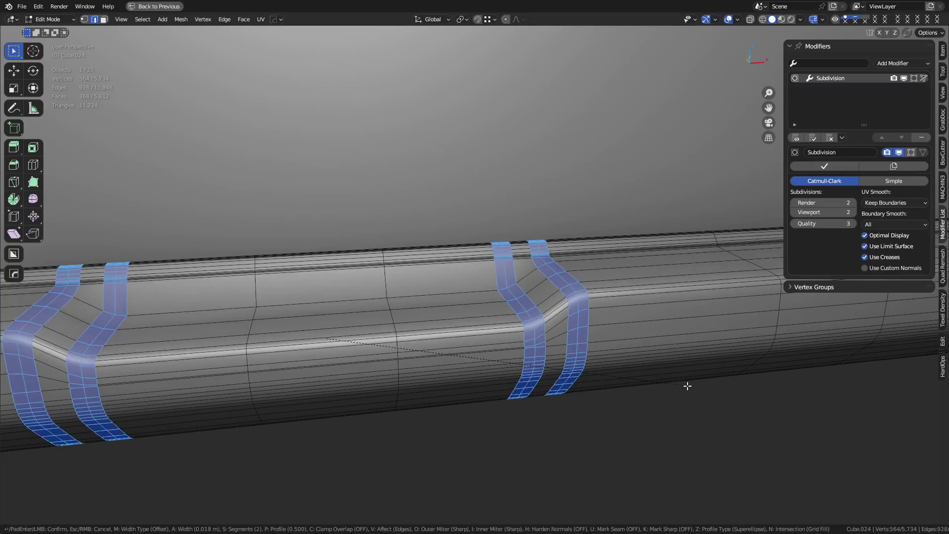
left_click(684, 384)
Examine the softened notch in Object Mode, up close and beside the finished radio housing
key("ctrl+Tab")
left_click(628, 392)
left_click(579, 404)
scroll(578, 405, "down", 6)
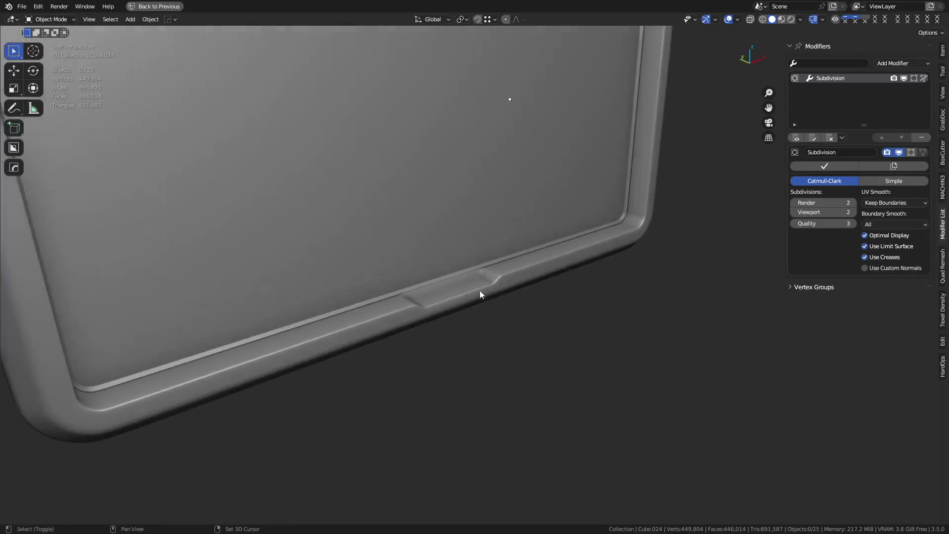
middle_click_drag(479, 290, 540, 351, "shift")
middle_click_drag(520, 292, 511, 334, "ctrl")
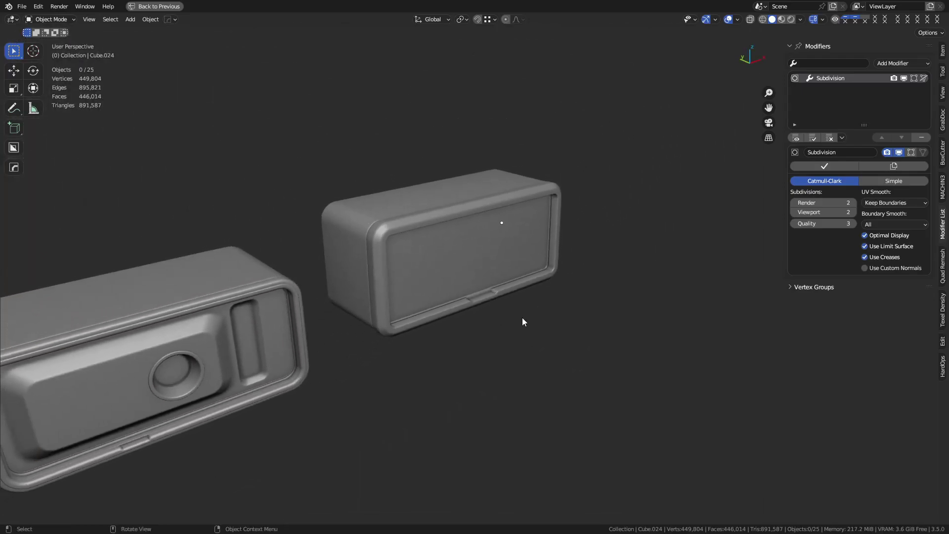
scroll(542, 326, "up", 6)
middle_click_drag(541, 354, 481, 327)
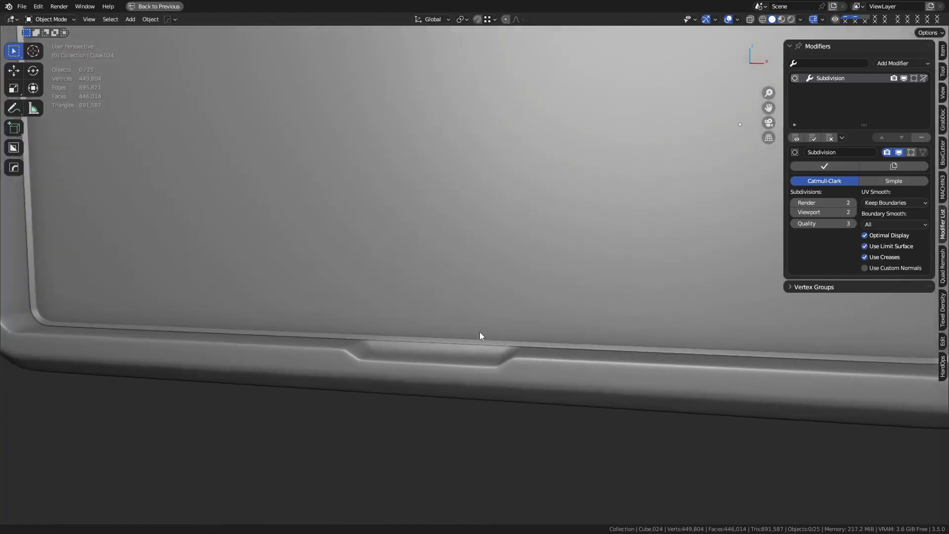
scroll(483, 316, "down", 3)
Select the recessed panel inside the front frame and view the housing from the front
left_click(467, 280)
scroll(467, 280, "down", 4)
middle_click_drag(509, 295, 512, 276)
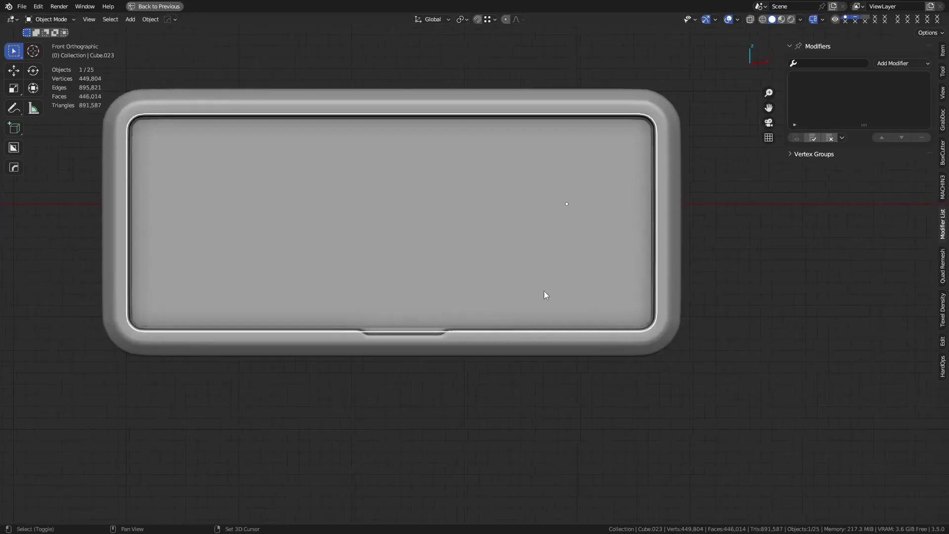
key("shift+a")
left_click(598, 305)
key("g")
key("Escape")
scroll(440, 284, "down", 6)
key("x")
left_click(456, 282)
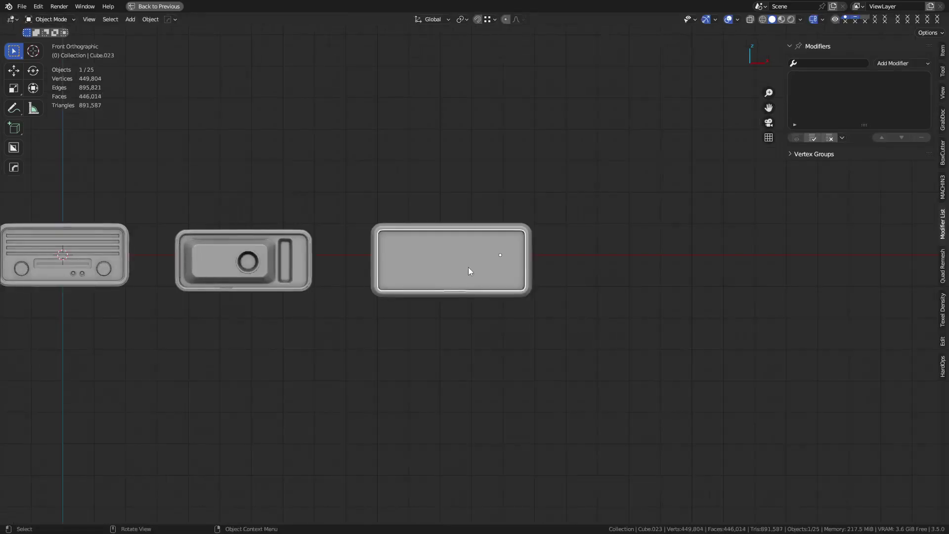
Add a 2 m cube at the 3D cursor in front of the recessed panel's right half
scroll(469, 271, "up", 2)
middle_click_drag(489, 269, 489, 291)
key("shift+a")
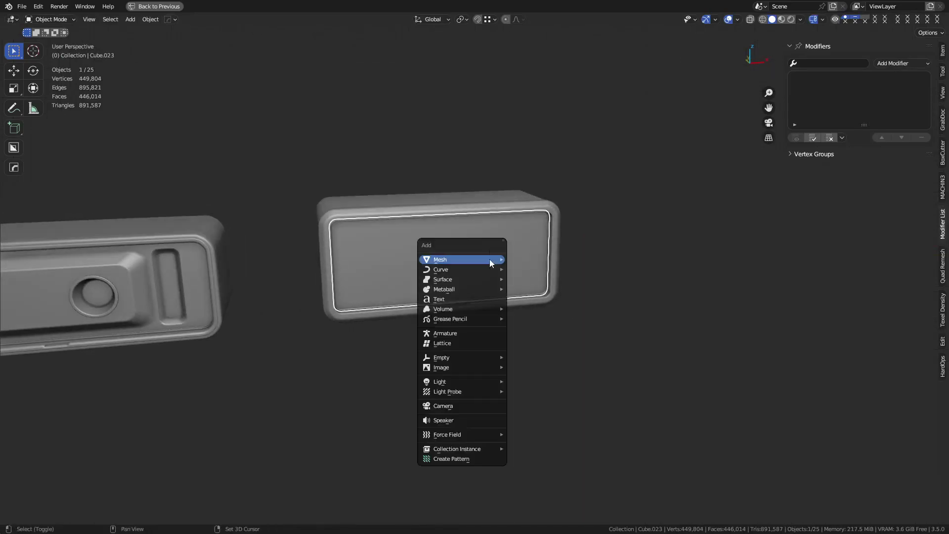
mouse_move(489, 259)
left_click(536, 281)
scroll(511, 297, "up", 4)
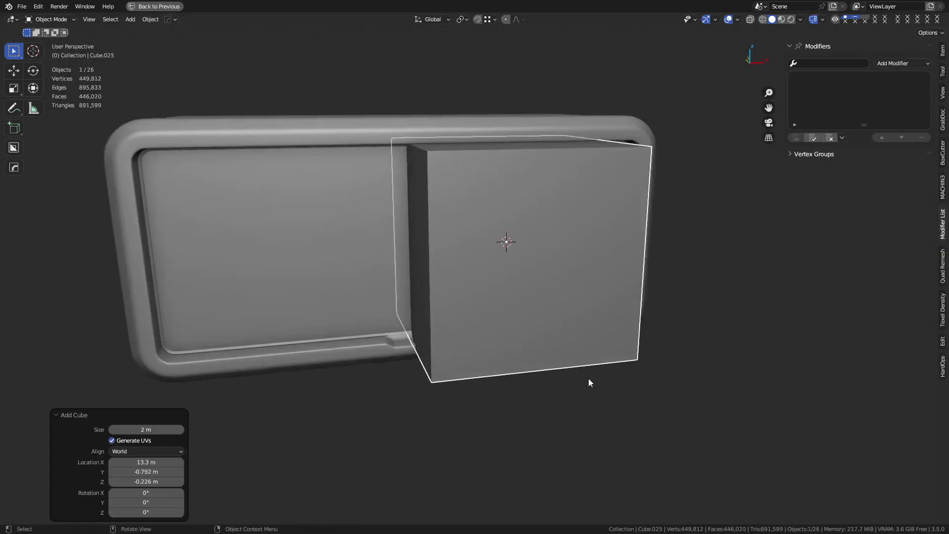
Scale the cube down to fit inside the panel and stretch its mesh along Z into a tall block
key("s")
left_click(543, 313)
key("ctrl+Tab")
left_click(583, 317)
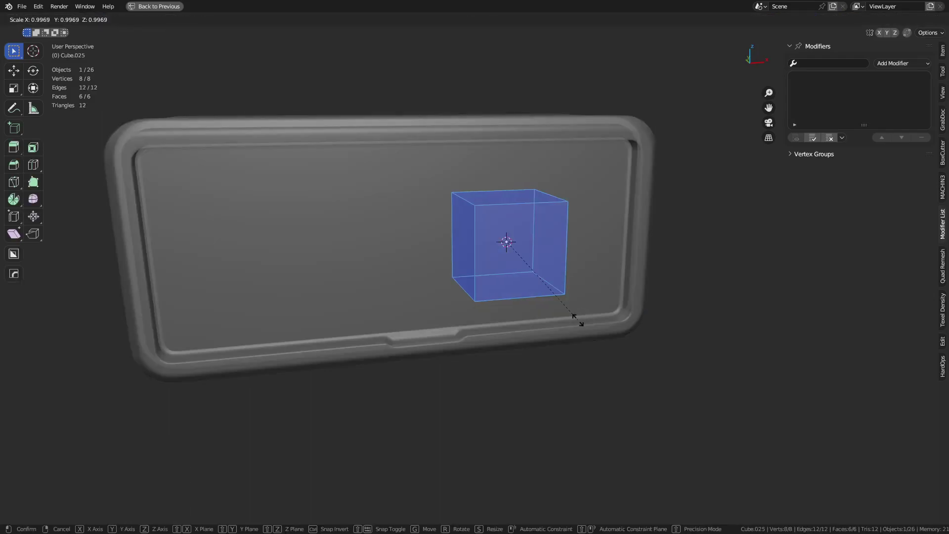
key("s")
key("z")
left_click(617, 375)
Bevel the block's four depth-direction edges about 0.407 m with eight segments to round its front outline
middle_click_drag(562, 352, 518, 286)
left_click(469, 197)
key("alt+r")
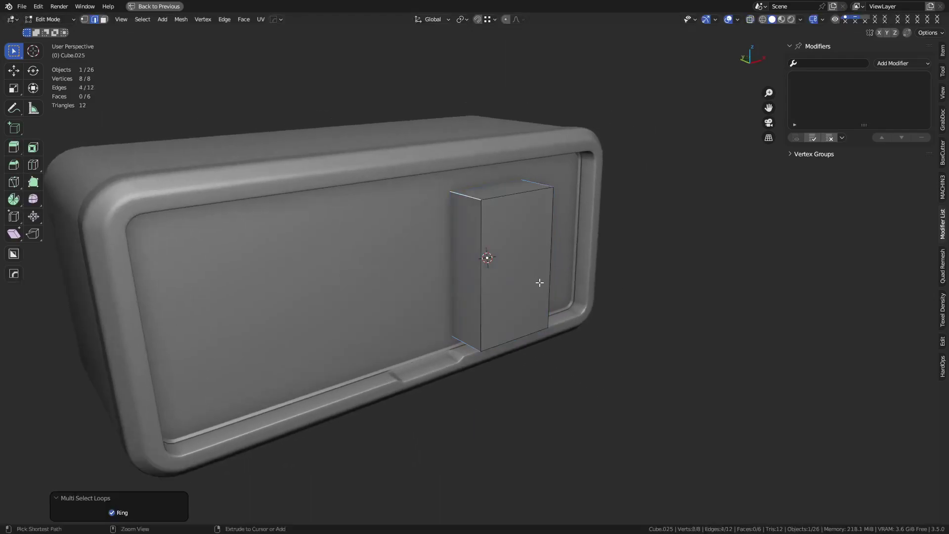
key("ctrl+b")
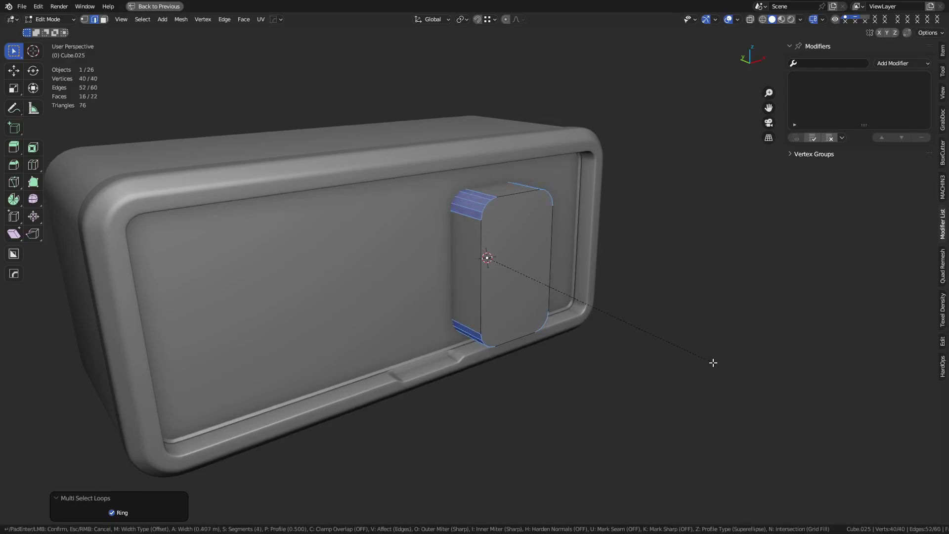
left_click(712, 362)
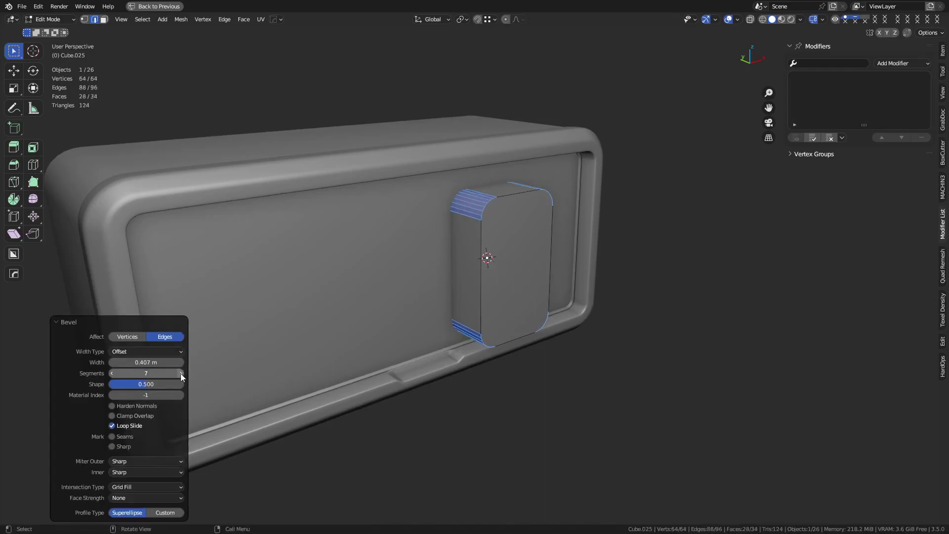
Return to Object Mode and move the rounded block closer to the right end of the recessed panel
middle_click_drag(590, 353, 546, 333)
key("Tab")
key("g")
left_click(689, 325)
scroll(565, 339, "up", 2)
Try to cut the rounded block out of the panel with a Boolean difference, comparing the Exact and Fast solvers
left_click(510, 322)
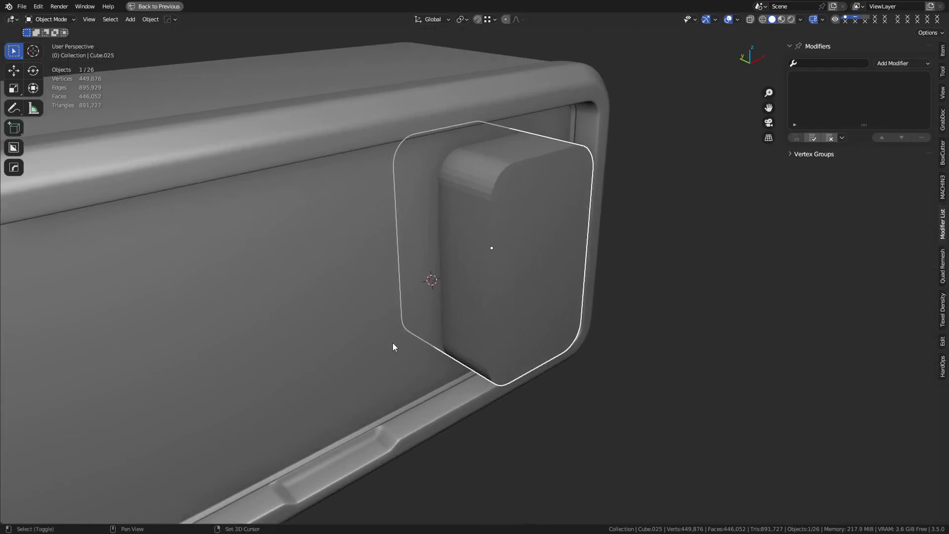
key("ctrl+KP_Subtract")
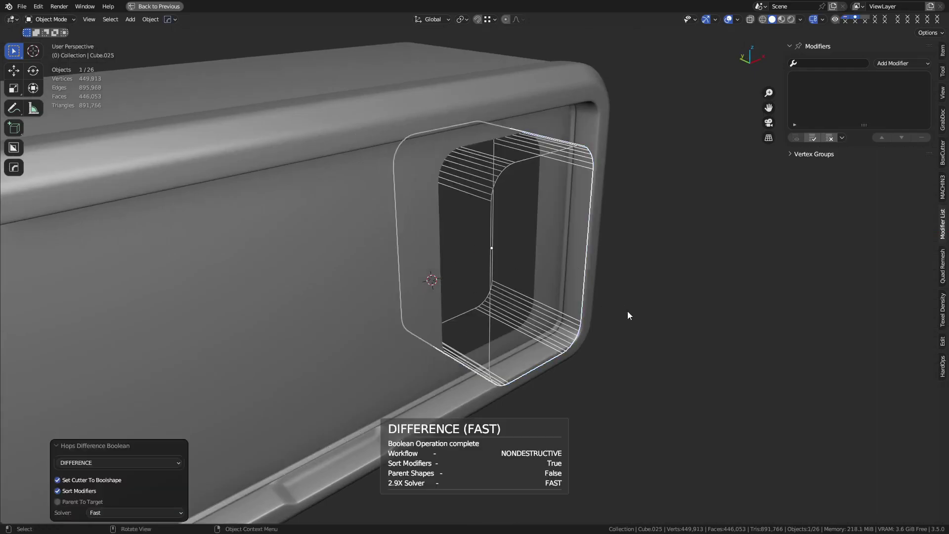
middle_click_drag(625, 313, 348, 247)
left_click(348, 248)
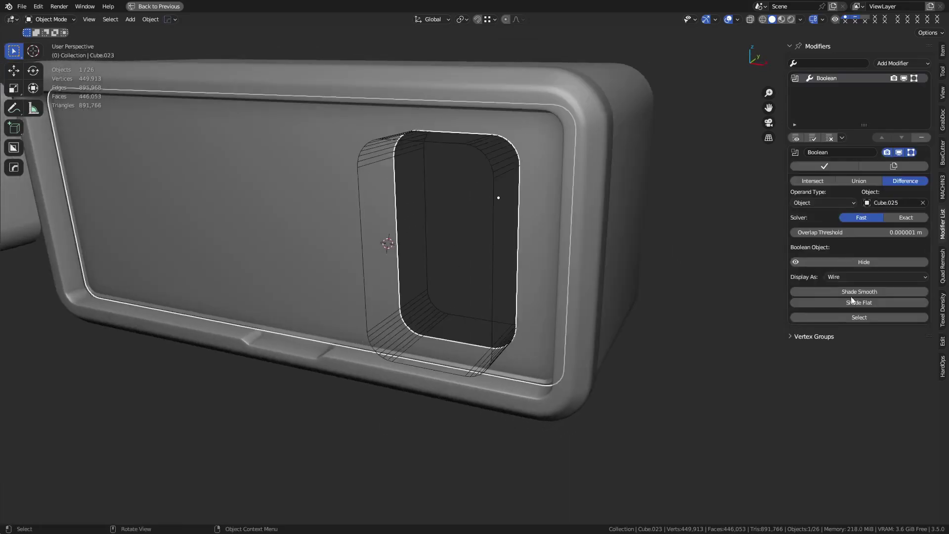
left_click(900, 221)
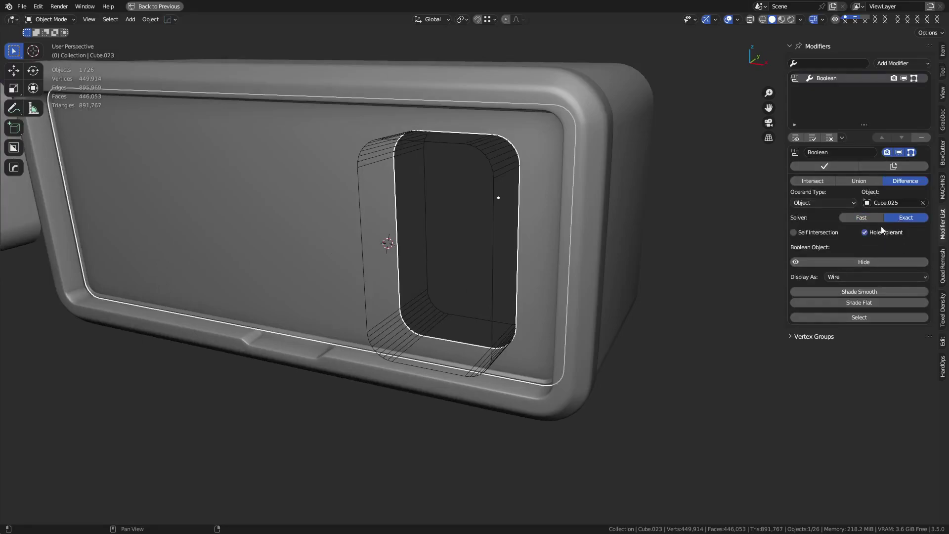
left_click(861, 218)
Undo the solver changes and the Boolean difference on the recessed panel
middle_click_drag(560, 313, 607, 311)
key("ctrl+z")
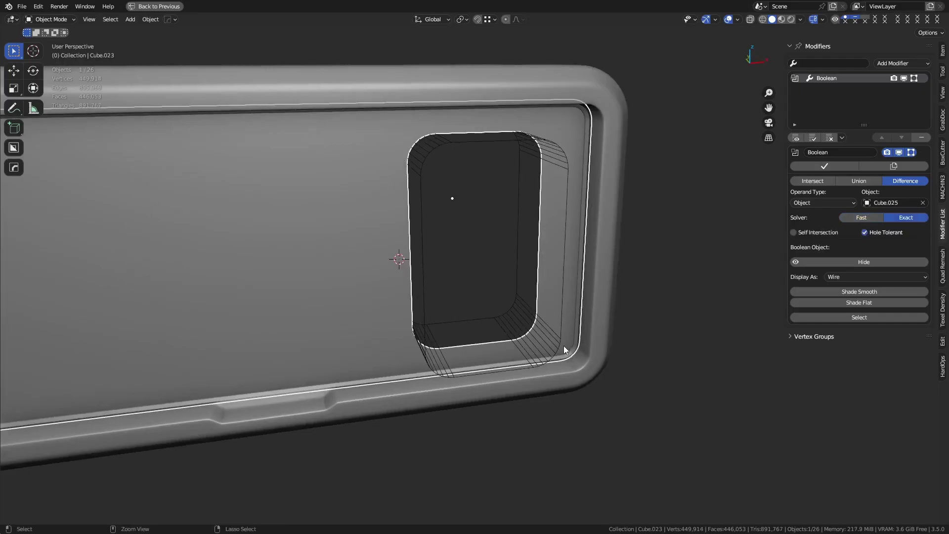
key("ctrl+z")
key("ctrl+z")
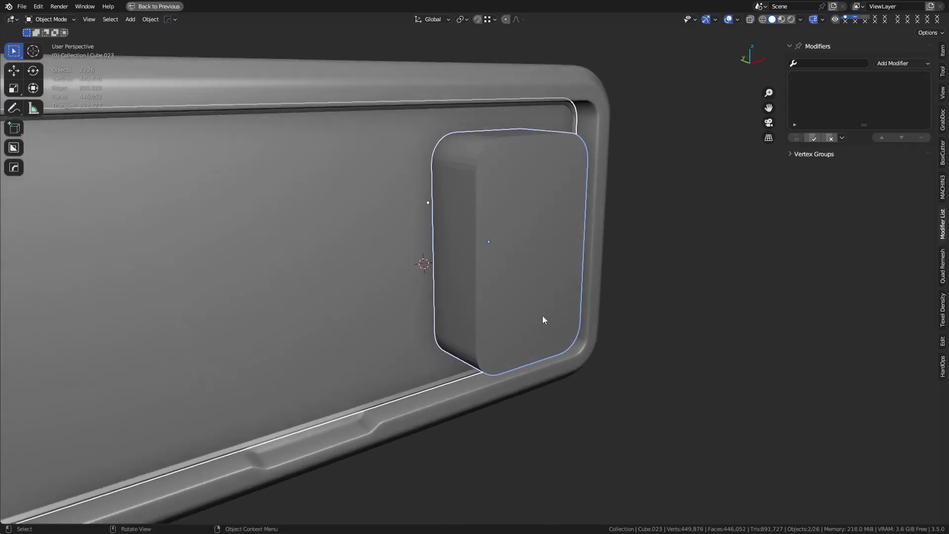
Turn on the wireframe overlay for the scene and select the rounded block, leaving its position as it is
left_click(542, 320)
key("g")
right_click(592, 324)
key("shift+z")
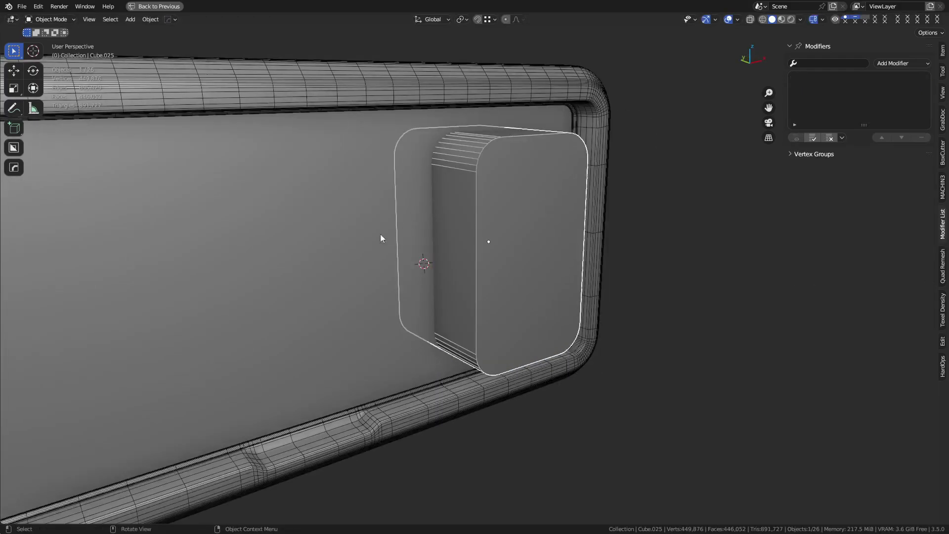
key("ctrl+z")
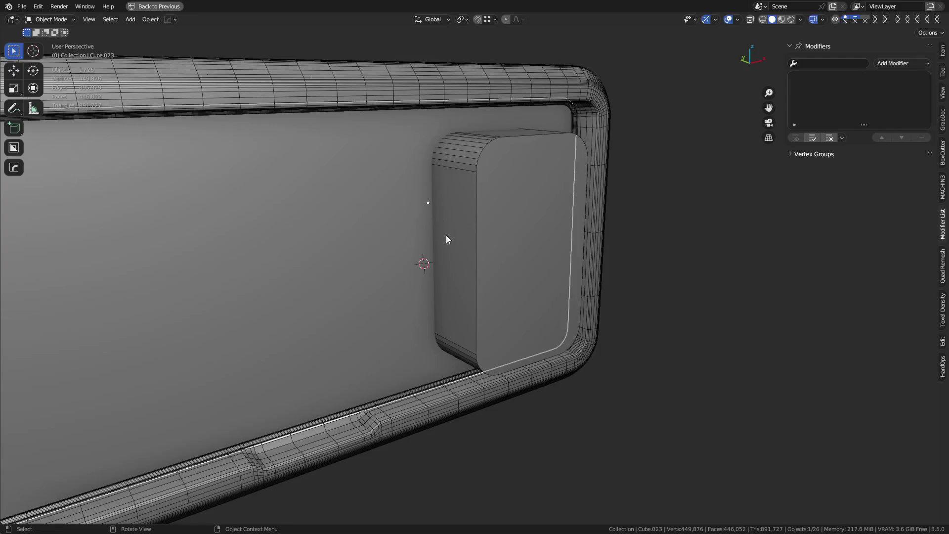
middle_click_drag(487, 290, 501, 289)
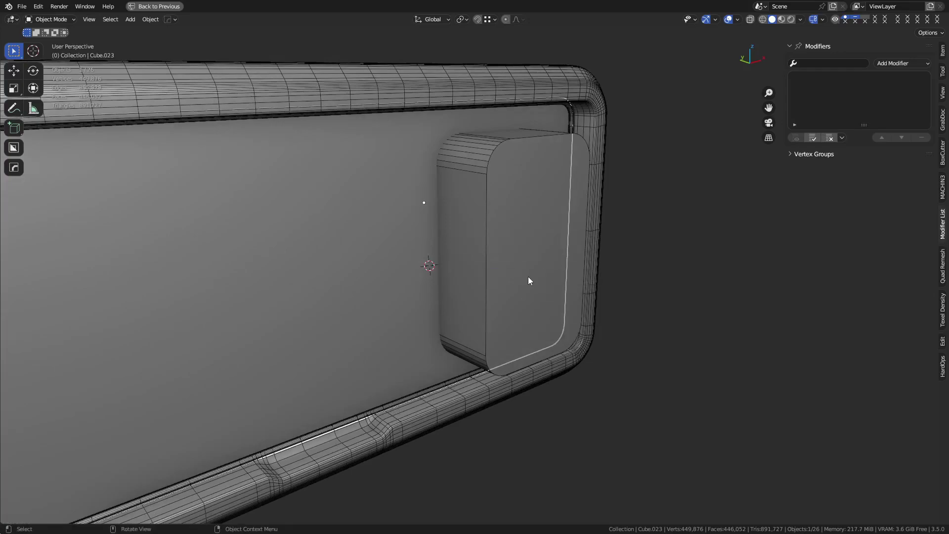
left_click(478, 193)
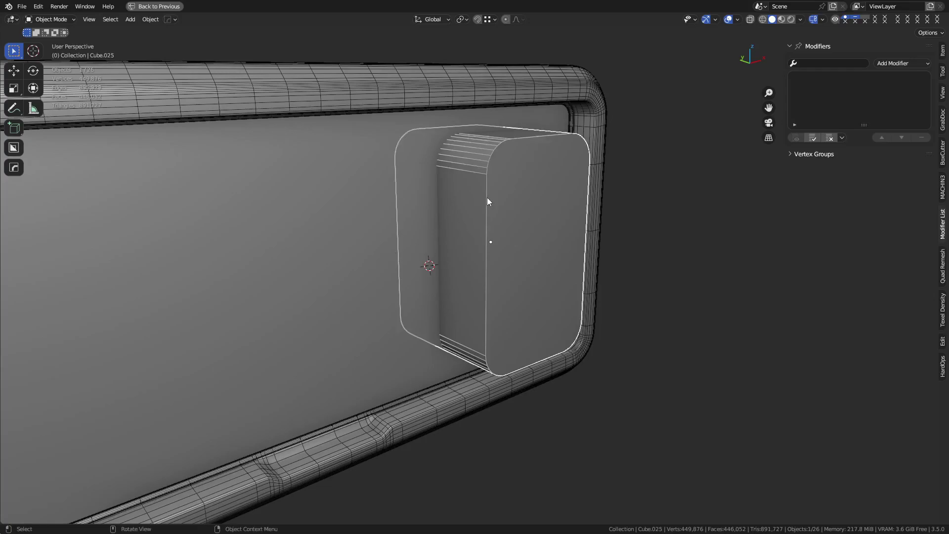
key("g")
right_click(513, 185)
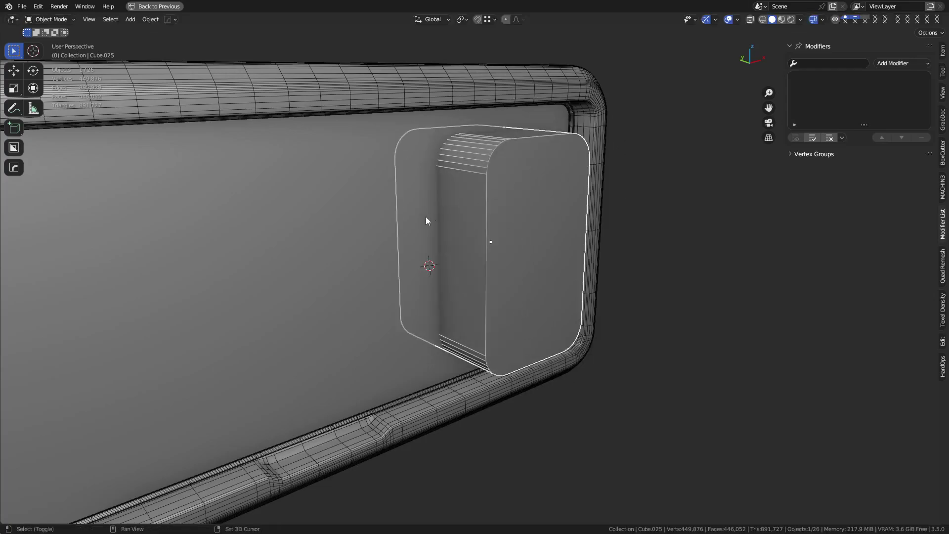
Cut the rounded block's outline into the recessed panel with the MACHIN3tools Mesh Cut
left_click(366, 222, "shift")
left_click(459, 188)
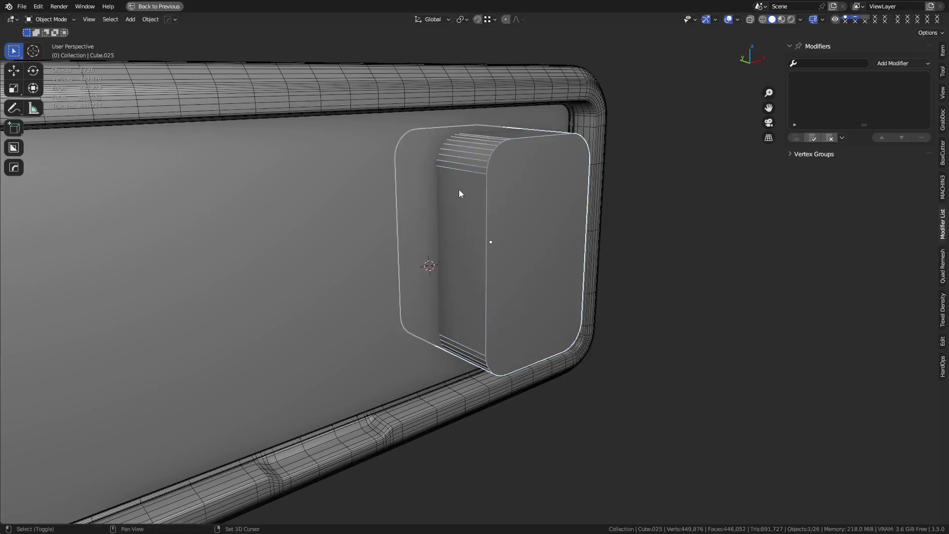
left_click(349, 213, "shift")
right_click(514, 272)
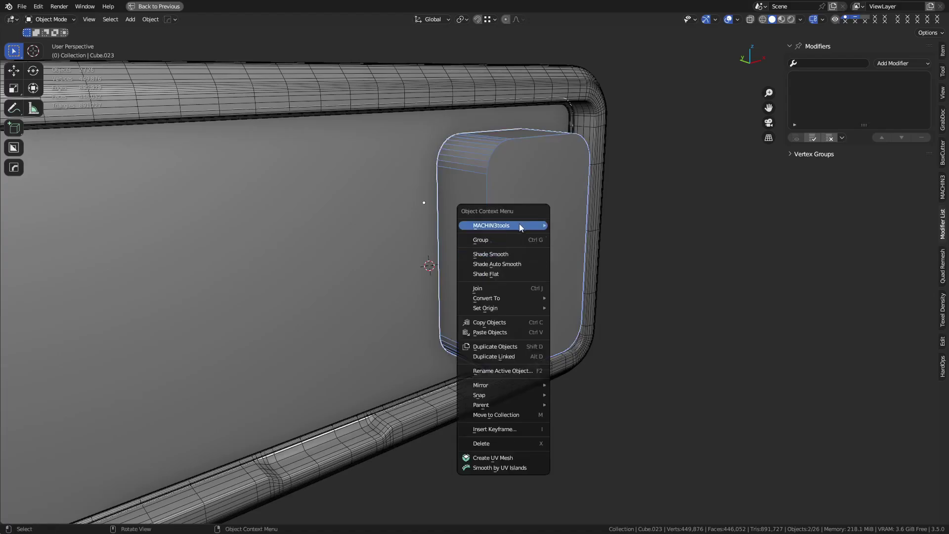
mouse_move(517, 225)
left_click(612, 283)
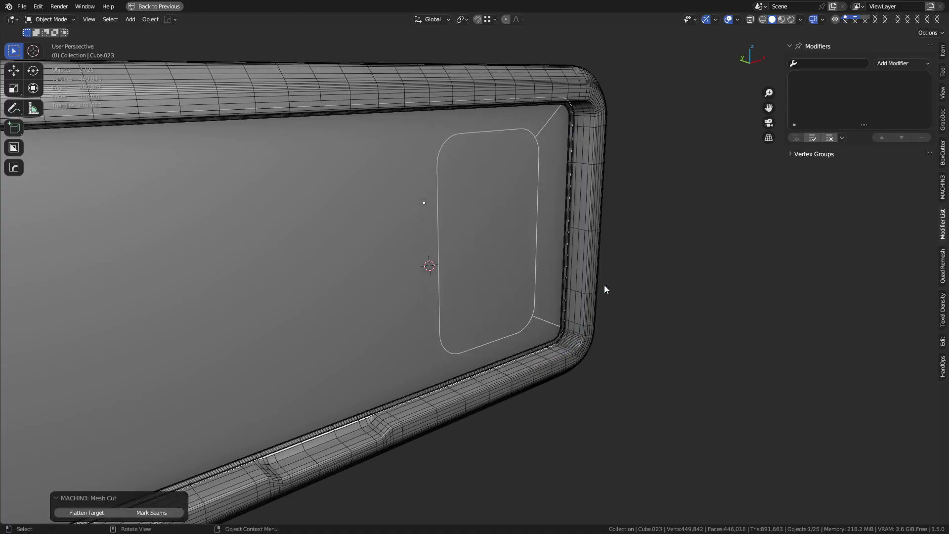
In the panel's mesh, merge the extra vertex into its neighbour at the cut outline's upper-right corner with Smart Vert
key("Tab")
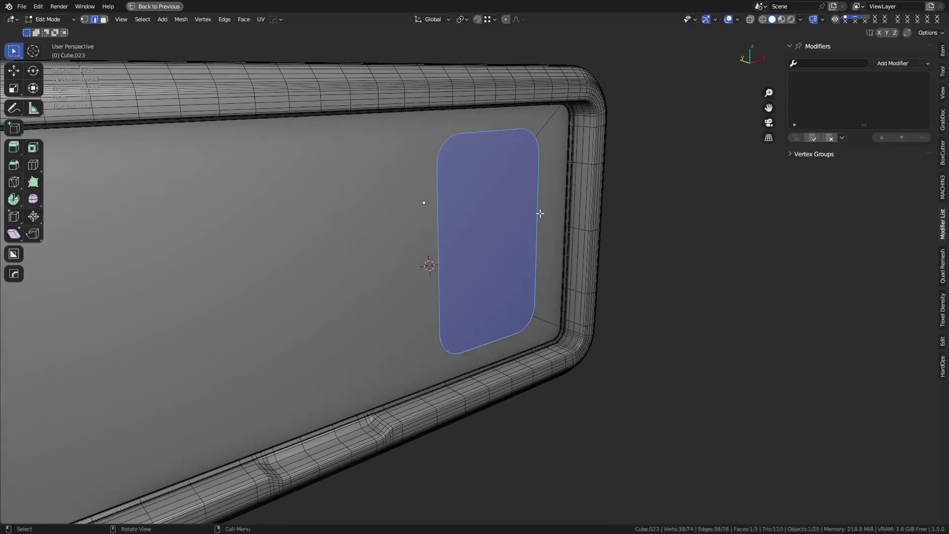
key("1")
middle_click(537, 149, "alt")
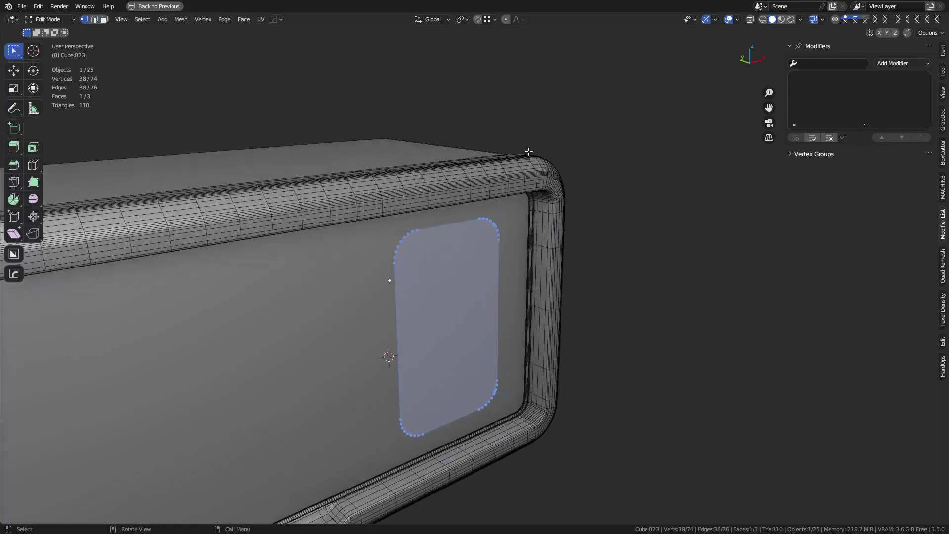
scroll(534, 341, "up", 10)
scroll(574, 309, "up", 3)
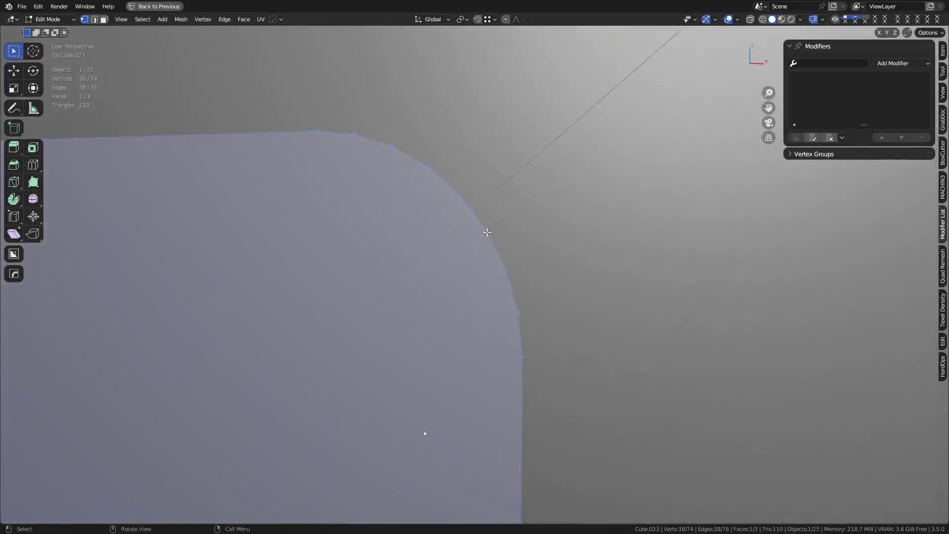
left_click(472, 205)
key("1")
scroll(520, 339, "down", 8)
Merge the extra vertex into its neighbour at the cut outline's lower-right corner with Smart Vert
middle_click_drag(519, 339, 508, 110, "shift")
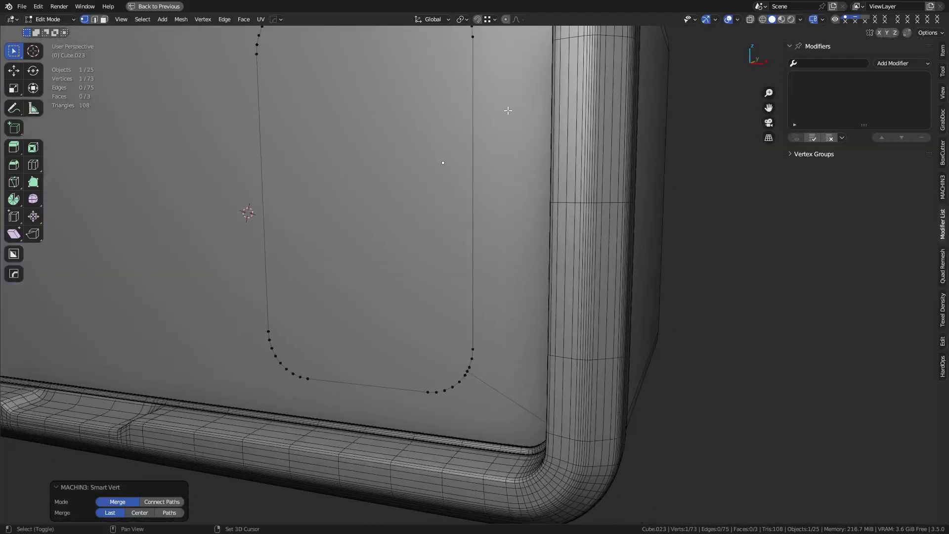
middle_click_drag(483, 351, 513, 254, "shift")
scroll(514, 255, "up", 3)
left_click(523, 247, "shift")
key("1")
scroll(529, 250, "down", 1)
Extrude the rounded cut face in place and scale the new face to about 0.737
key("3")
left_click(439, 215)
scroll(464, 242, "down", 3)
middle_click_drag(464, 241, 487, 260)
middle_click_drag(487, 260, 641, 391, "shift")
scroll(537, 321, "up", 2)
key("e")
right_click(644, 402)
key("s")
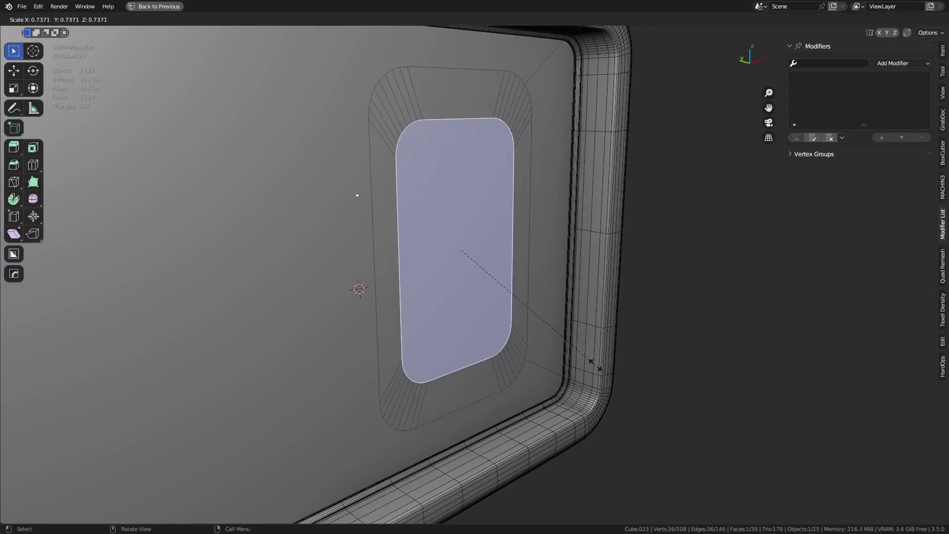
left_click(593, 363)
Scale the inner face to about 0.936 along X and push it back along Y to form a sloped recess
key("s")
key("x")
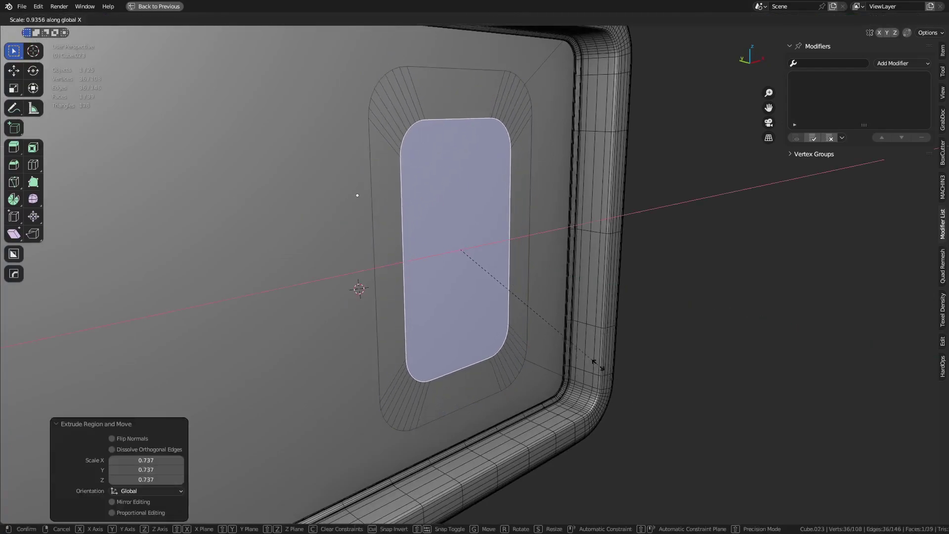
left_click(596, 364)
key("g")
key("x")
key("y")
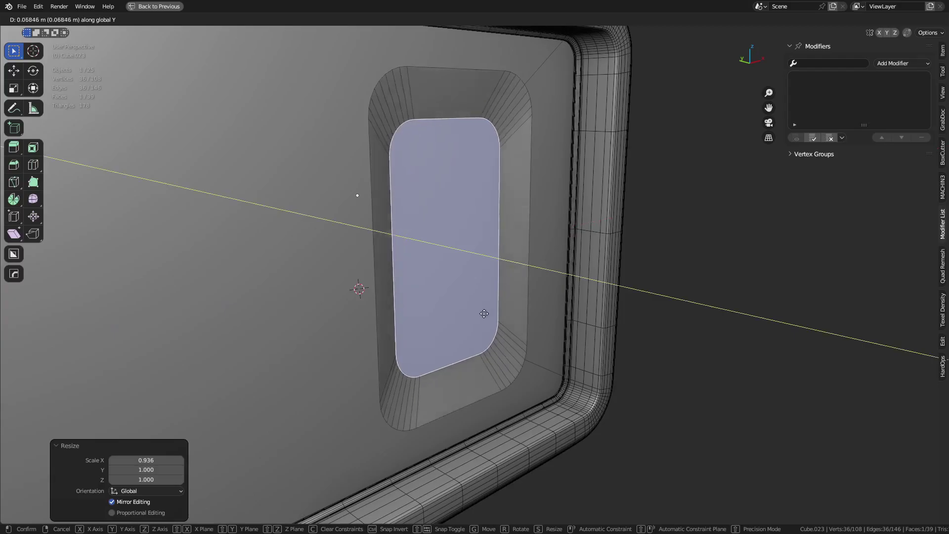
left_click(430, 291)
Grow the selection to the whole recess and outset it about 0.055 m to add a supporting face ring around it
middle_click_drag(514, 345, 534, 349)
key("ctrl+KP_Add")
key("i")
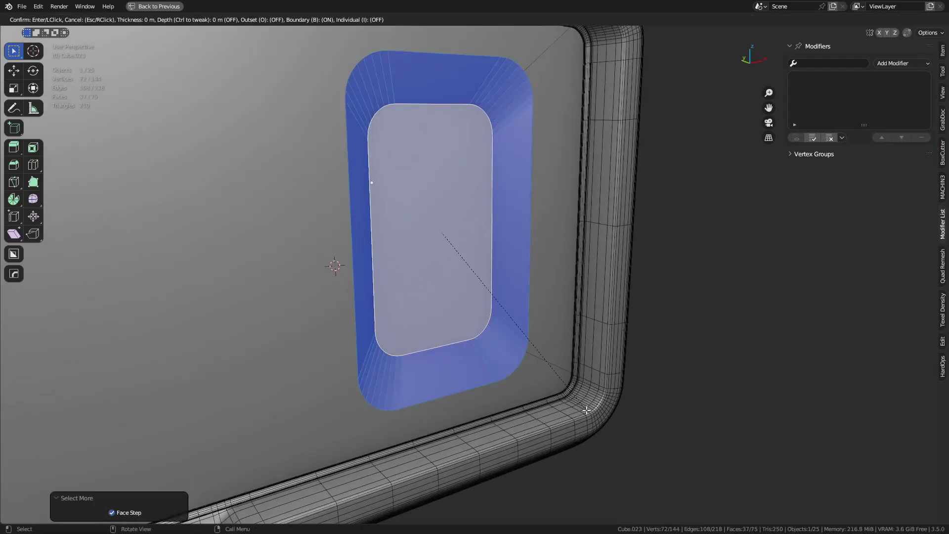
key("o")
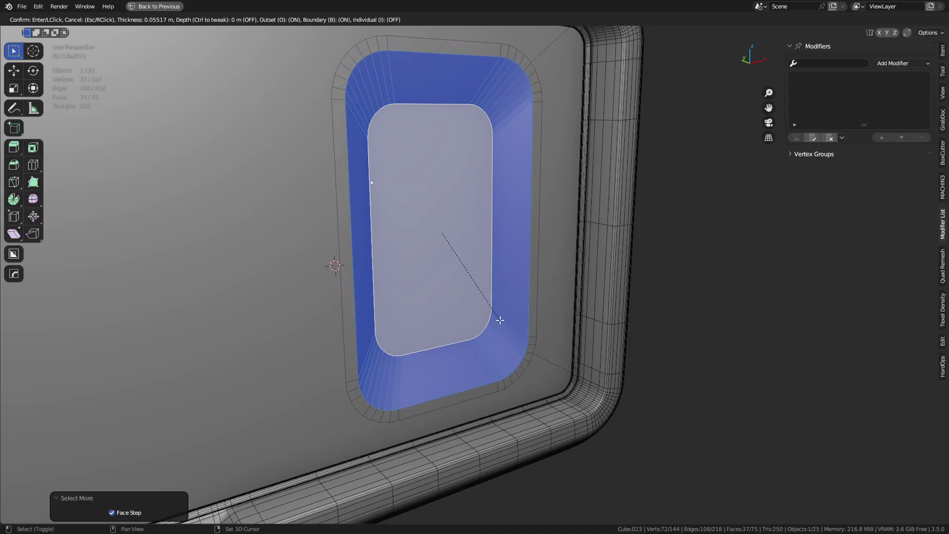
left_click(499, 320)
Add an edge loop around the recess's sloped wall and slide it toward the outer rim
key("ctrl+r")
left_click(511, 358)
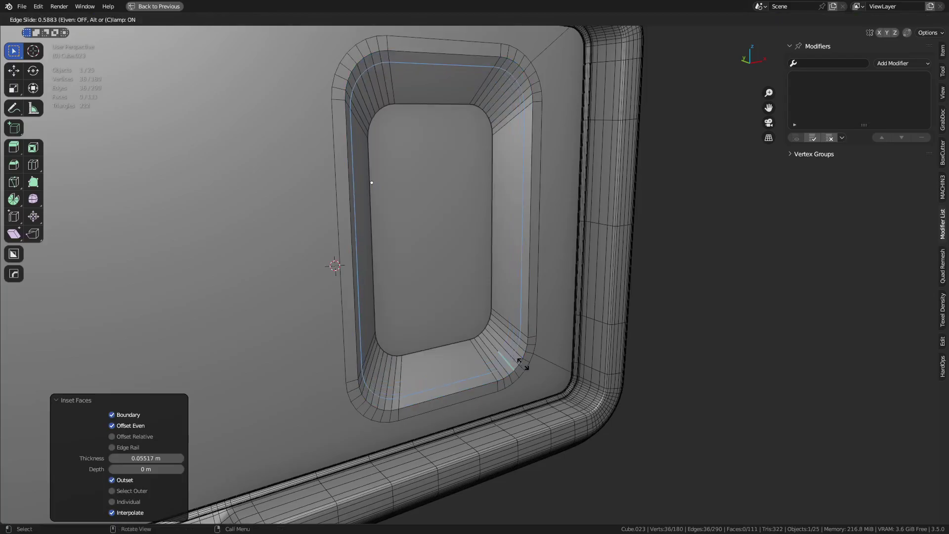
left_click(522, 366)
Select the two face loops on either side of the recess's outer rim
key("alt+a")
left_click(508, 371, "alt")
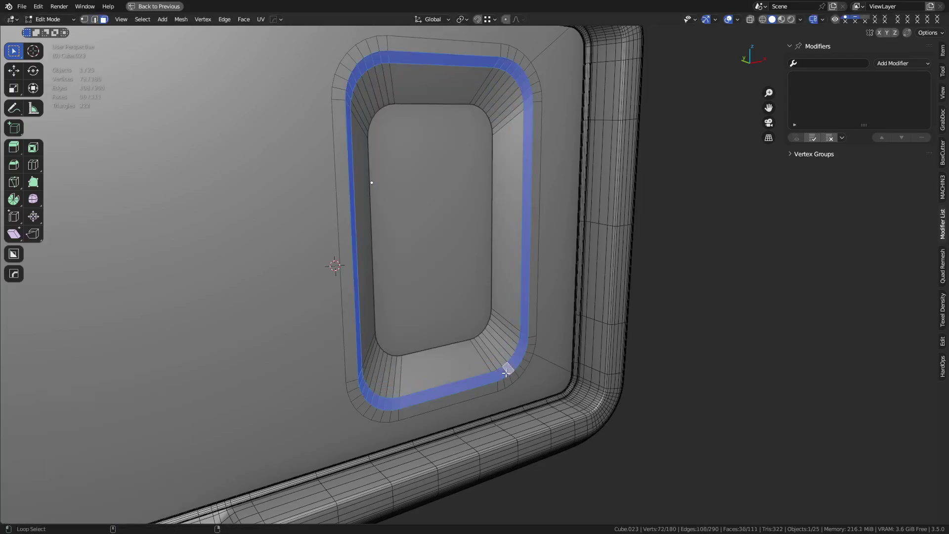
left_click(507, 382, "alt+shift")
middle_click_drag(553, 388, 568, 349, "shift")
scroll(568, 350, "up", 5)
middle_click_drag(613, 376, 637, 336, "shift")
Return to Object Mode and apply Shade Auto Smooth to the recessed panel
key("Tab")
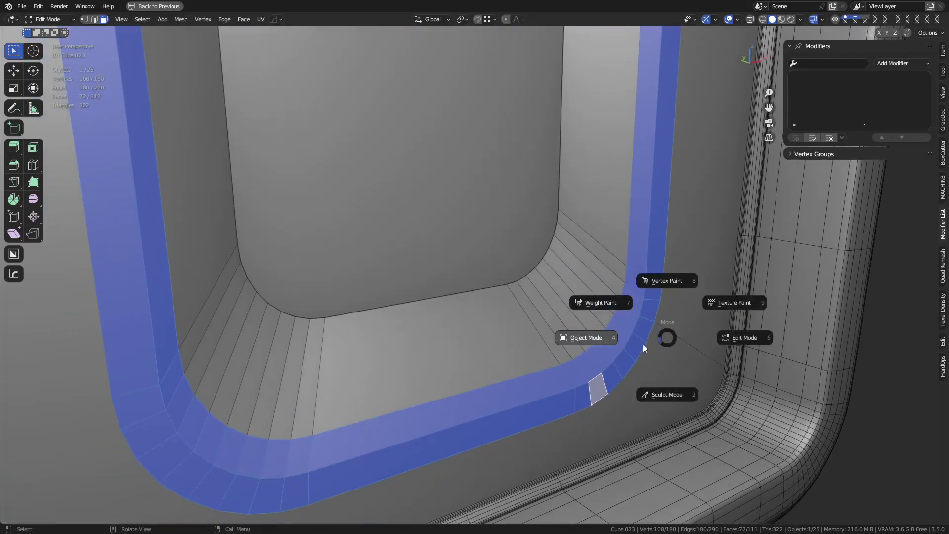
left_click(620, 346)
scroll(620, 347, "down", 5)
right_click(594, 346)
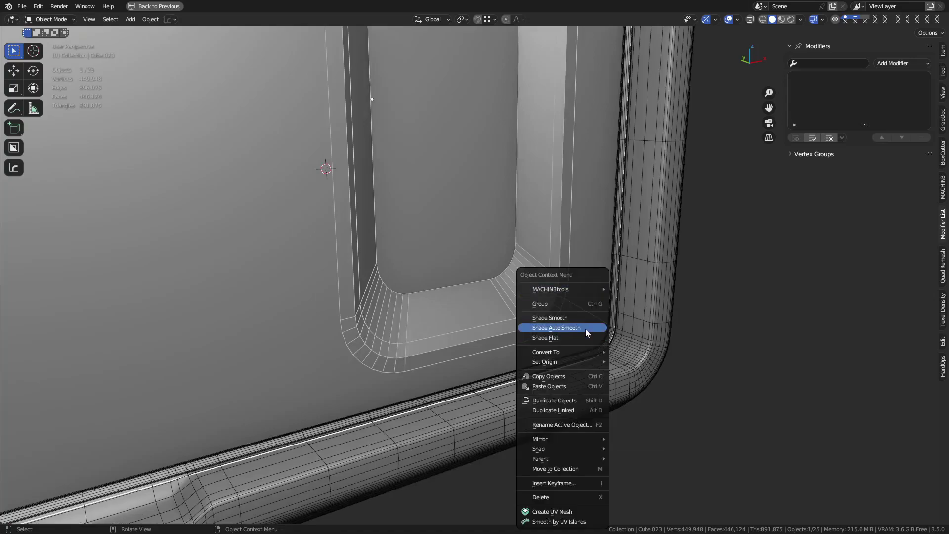
left_click(585, 328)
Select the recess's floor face in Edit Mode and bevel its boundary edges about 0.0237 m with eight segments
key("Tab")
left_click(432, 326)
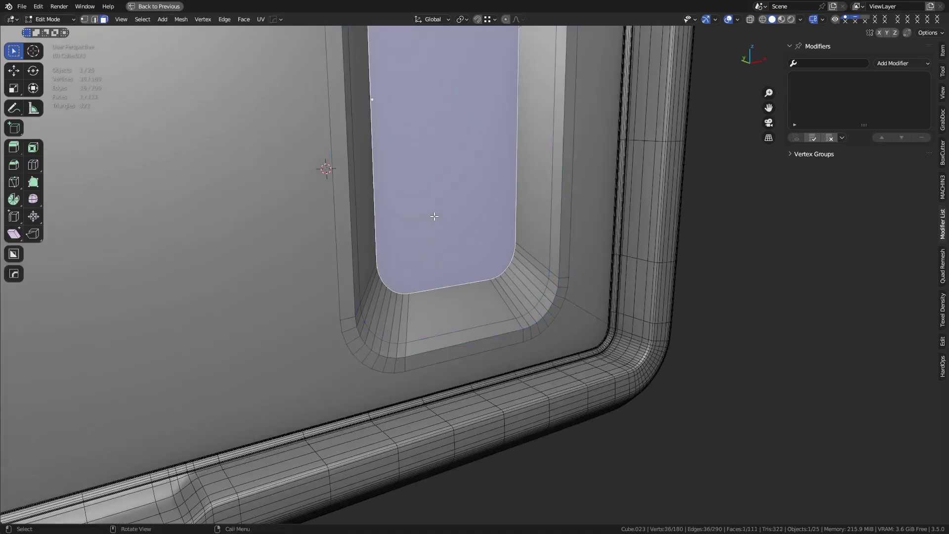
key("ctrl+b")
left_click(564, 336)
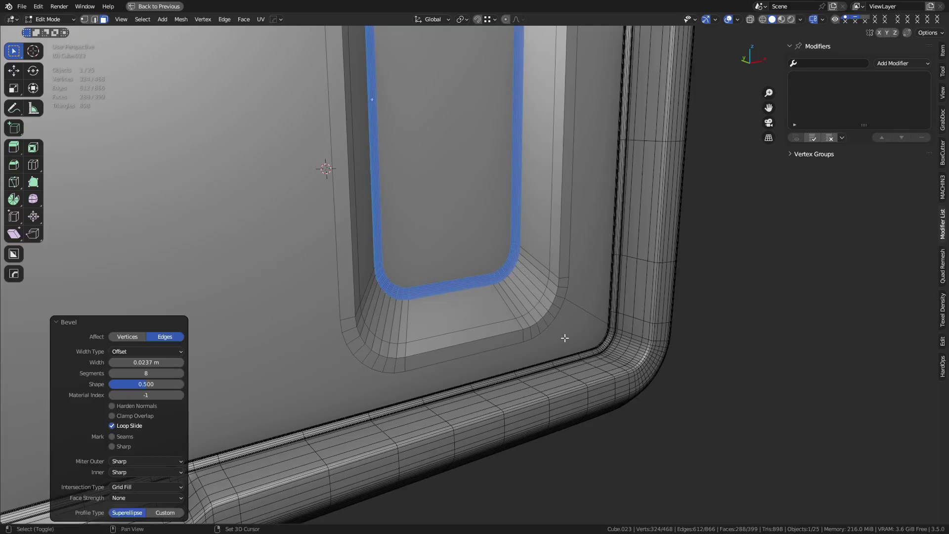
Return to Object Mode and reapply Shade Auto Smooth to the recessed panel
key("Tab")
left_click(512, 335)
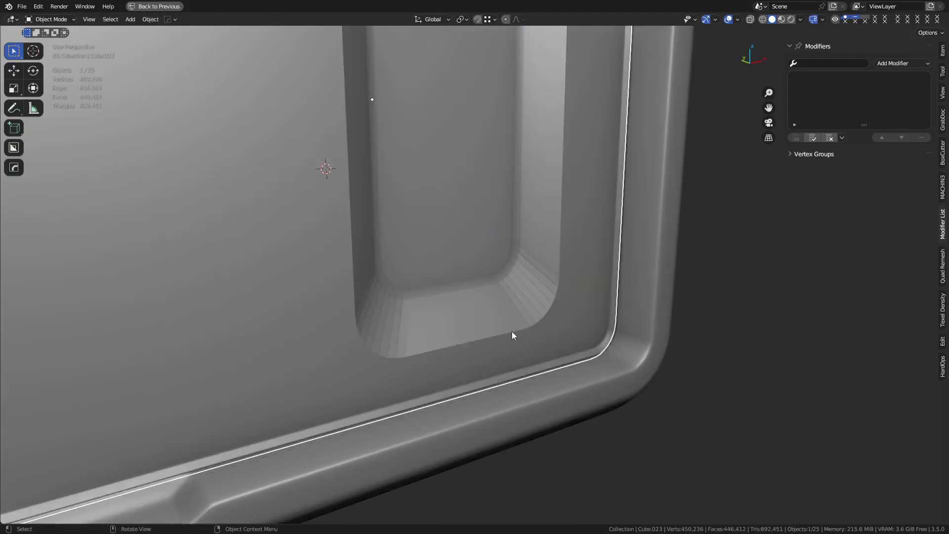
right_click(458, 292)
left_click(458, 292)
key("shift+z")
middle_click_drag(525, 328, 438, 329)
key("shift+alt+z")
Sharpen the recessed panel with HardOps Ssharp at 30° and add a Weighted Normal modifier with Keep Sharp
scroll(442, 316, "down", 2)
scroll(448, 303, "up", 3)
key("q")
left_click(449, 304)
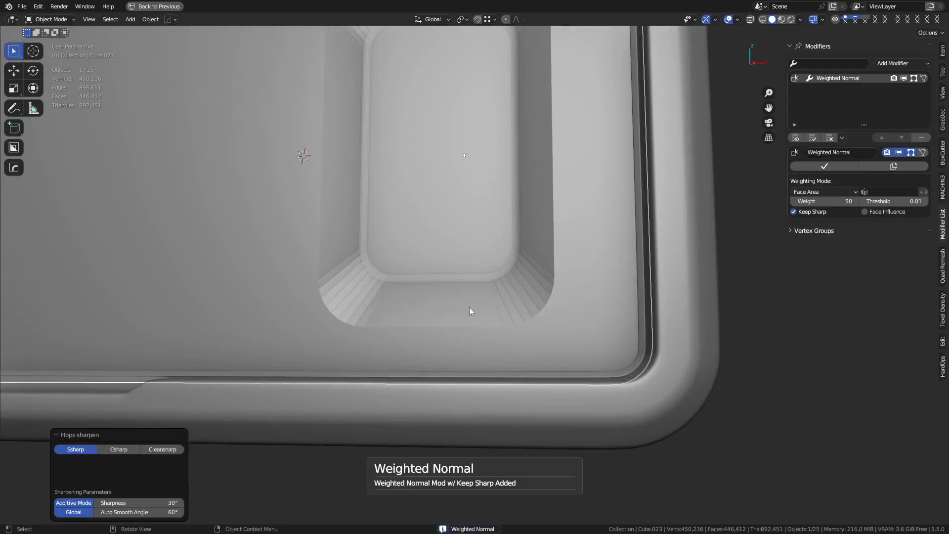
key("q")
left_click(512, 299)
Select the panel's entire mesh in Edit Mode, merge its vertices by distance, and return to Object Mode
key("Tab")
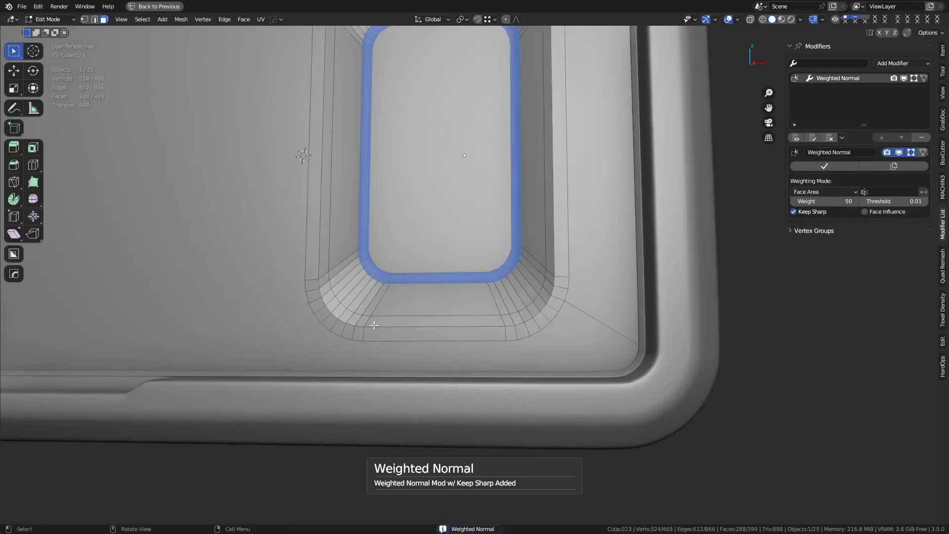
middle_click_drag(362, 323, 428, 309, "shift")
scroll(428, 309, "up", 2)
key("a")
key("m")
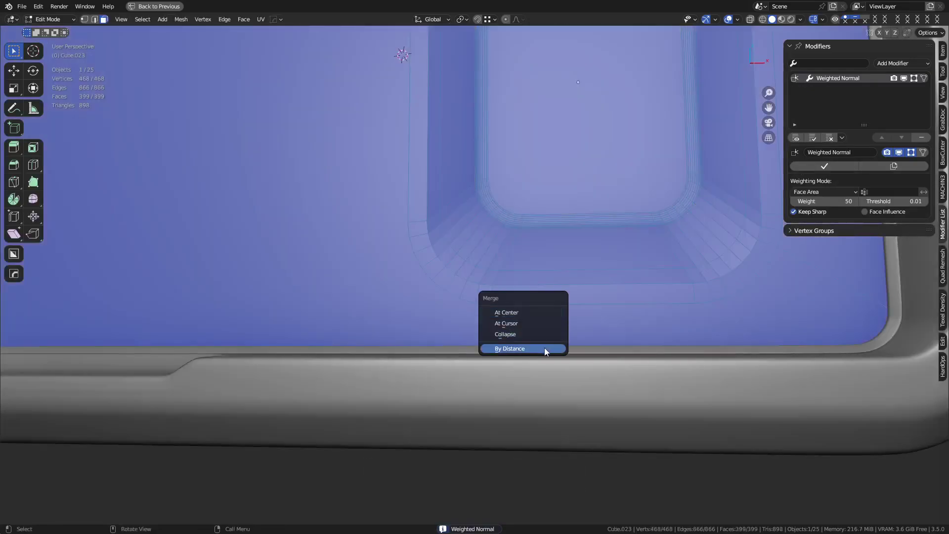
left_click(545, 349)
scroll(449, 301, "up", 6)
key("Tab")
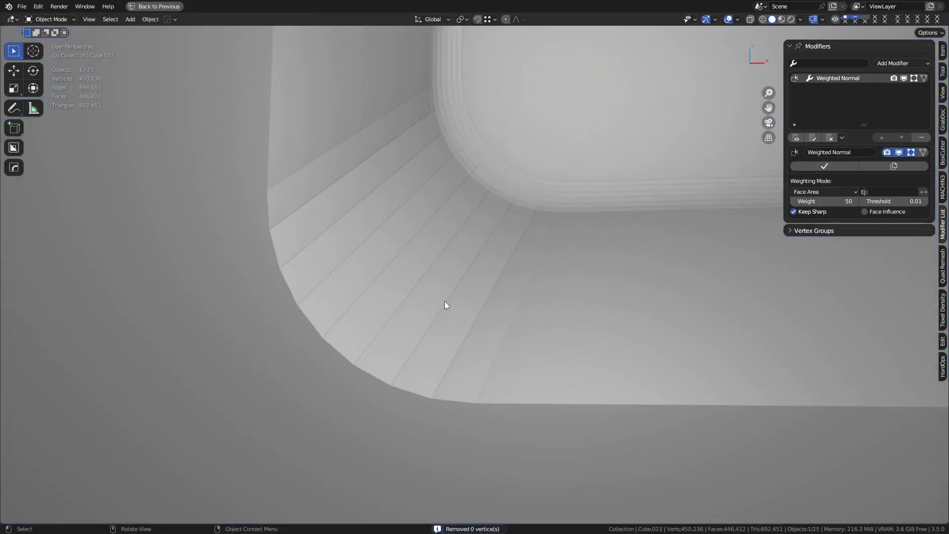
Examine the shading and edges of the recess's rounded lower corners in both Edit Mode and Object Mode
middle_click_drag(446, 305, 444, 327)
key("Tab")
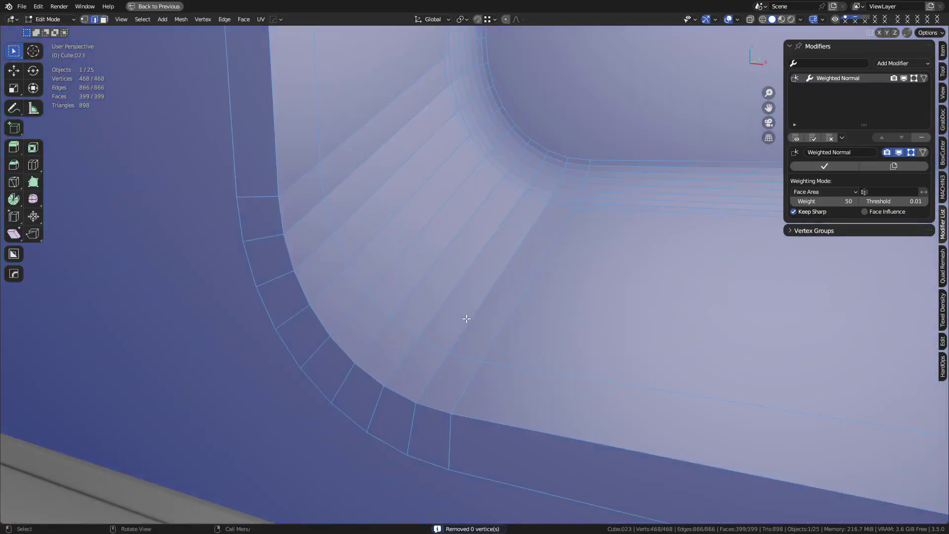
left_click(485, 295, "alt")
key("Tab")
scroll(434, 309, "down", 5)
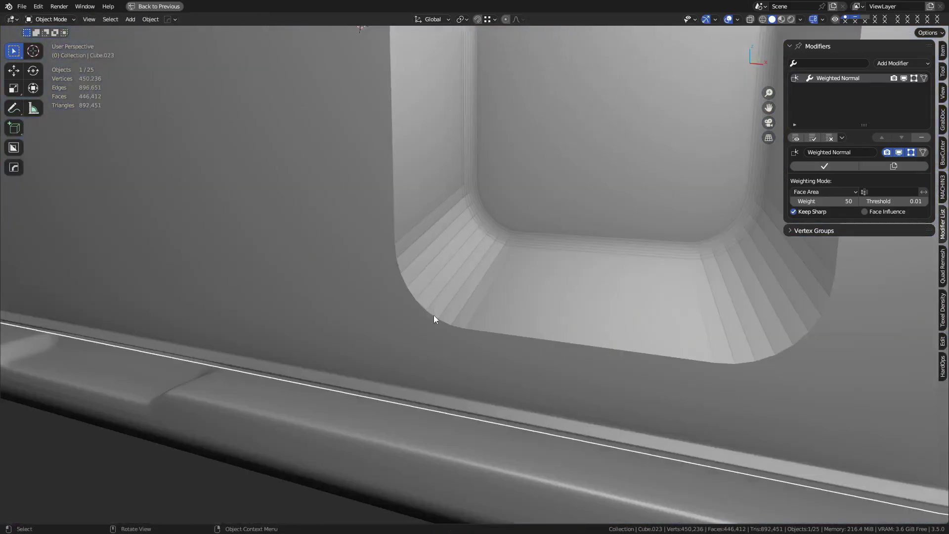
key("g")
right_click(459, 290)
key("shift+w")
key("ctrl+Tab")
left_click(494, 282)
key("3")
left_click(520, 290)
key("g")
right_click(550, 316)
key("ctrl+Tab")
left_click(431, 327)
middle_click_drag(435, 327, 549, 314)
key("shift+w")
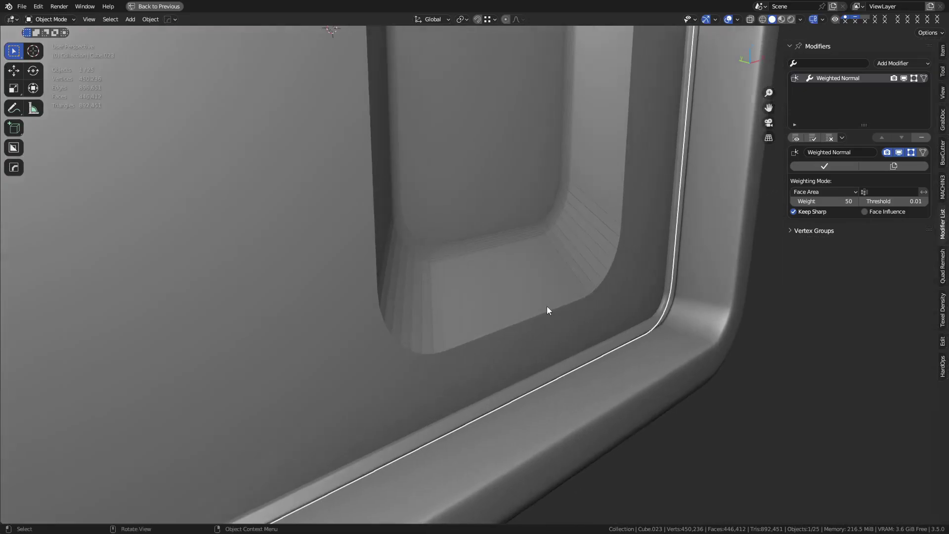
Apply Shade Auto Smooth to the recessed panel, trying angles of 30° and 39.3° before lowering the angle again
right_click(547, 308)
left_click(525, 313)
left_click(158, 512)
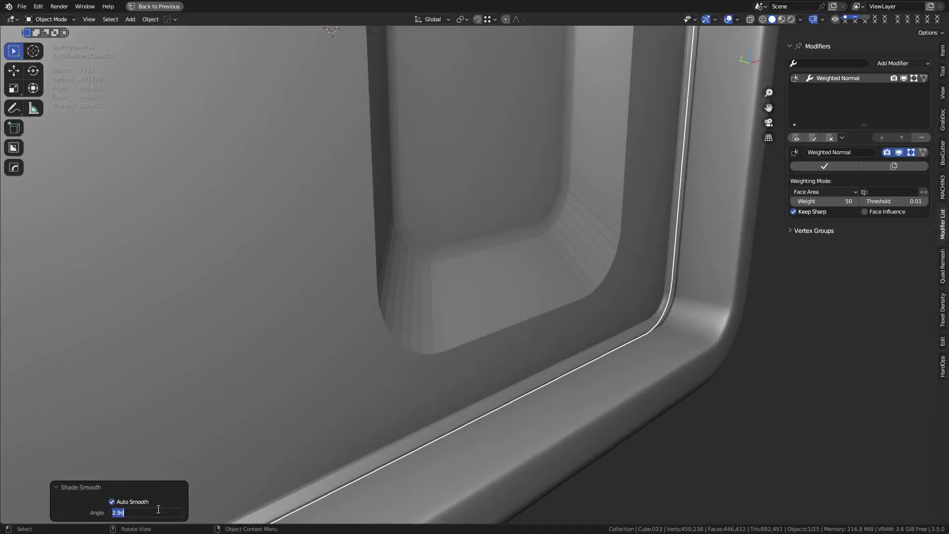
type("30")
key("Return")
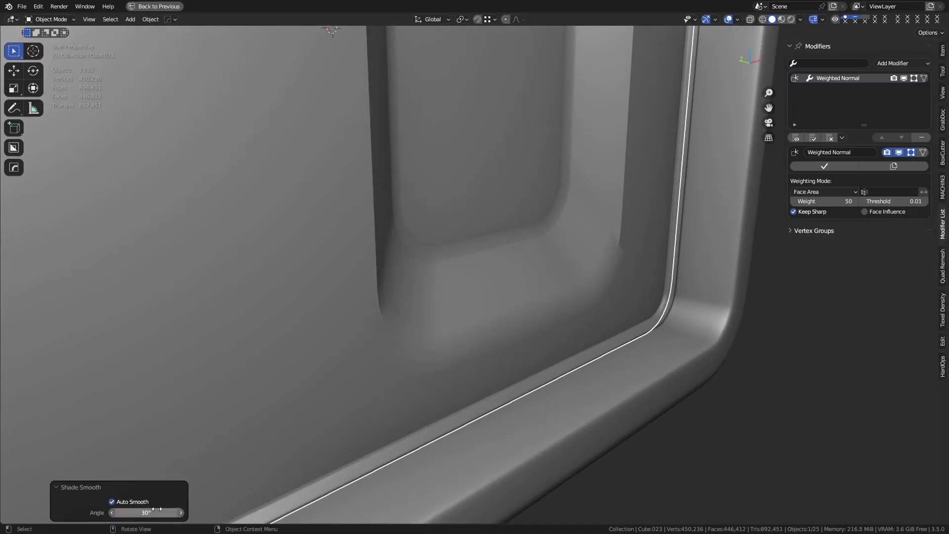
left_click_drag(157, 509, 178, 508)
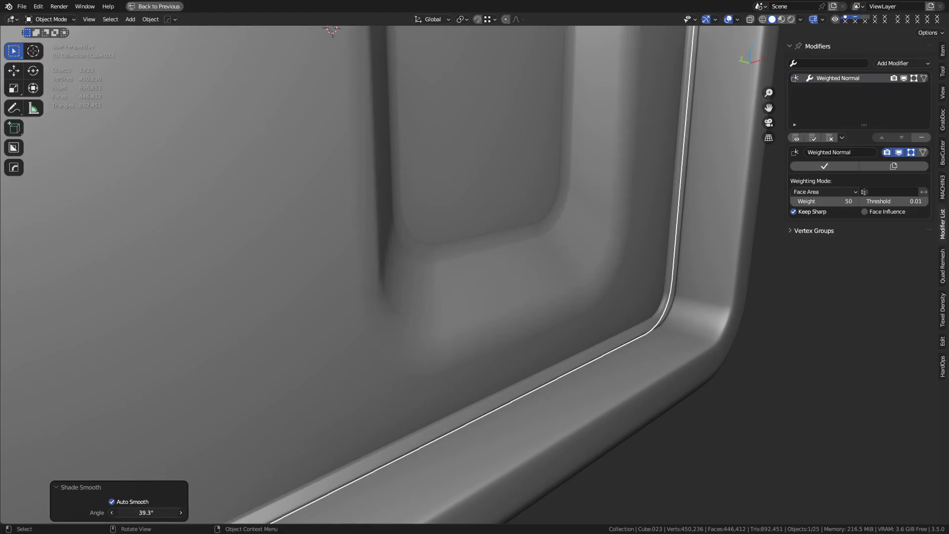
scroll(591, 355, "down", 2)
middle_click_drag(591, 355, 529, 350)
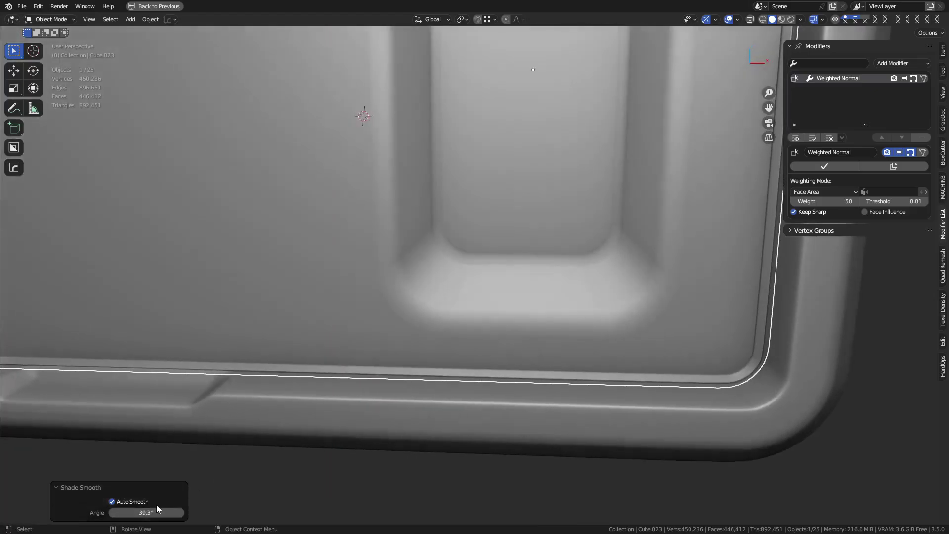
left_click_drag(156, 512, 121, 509)
mouse_move(602, 328)
middle_mouse_down()
mouse_move(565, 309)
mouse_move(523, 349)
middle_mouse_up()
Enter Edit Mode and select the two face loops flanking the recess's outer rim
key("ctrl+Tab")
left_click(558, 343)
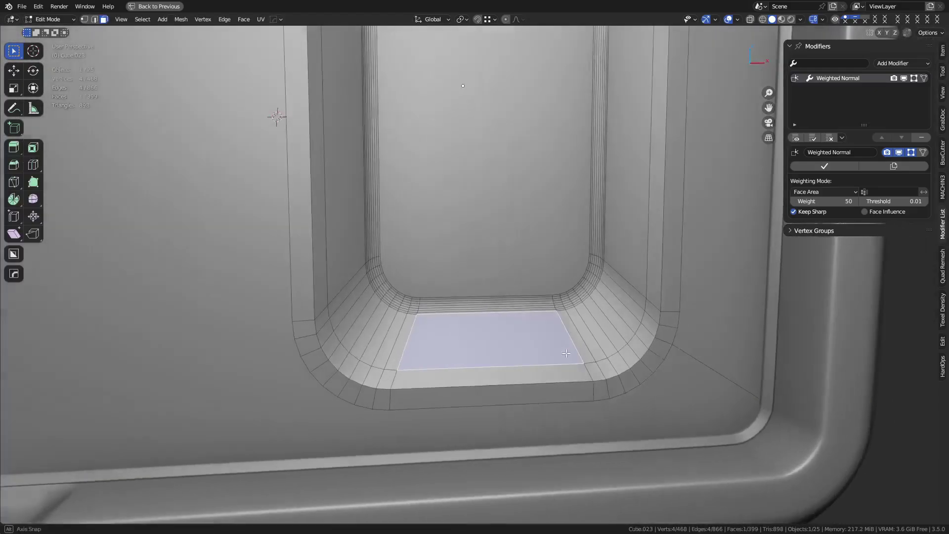
scroll(545, 328, "up", 3)
key("ctrl+Tab")
left_click(545, 343)
left_click(578, 363, "alt")
middle_click_drag(577, 363, 581, 338)
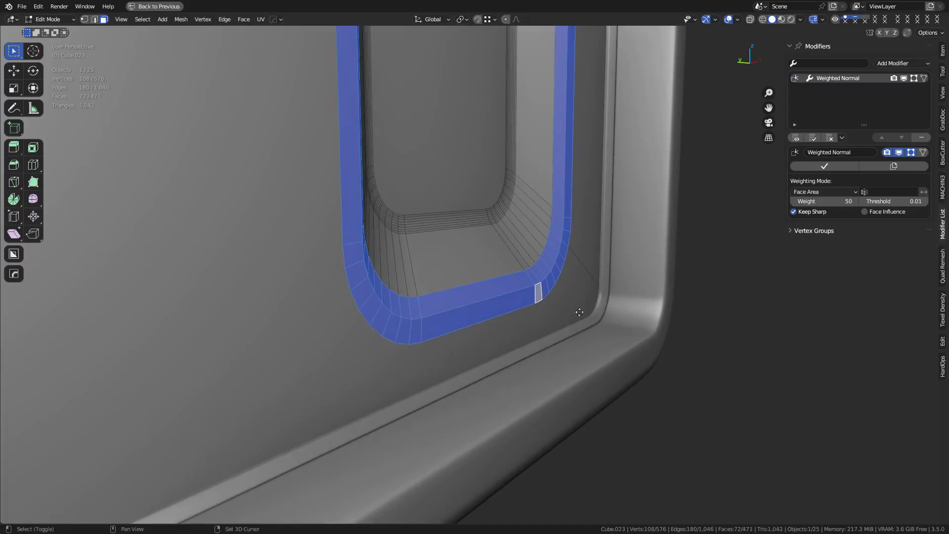
Duplicate the selected rim faces in place, separate them into their own object, and return to Object Mode
key("shift+d")
right_click(595, 322)
right_click(595, 321)
key("Escape")
key("p")
left_click(595, 300)
key("Tab")
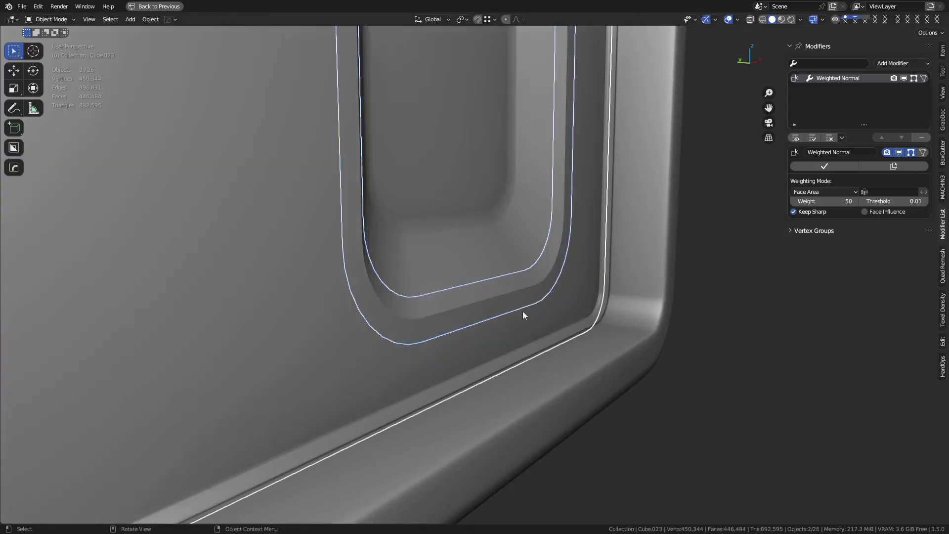
Select the separated rim strip and delete it
left_click(496, 306)
key("g")
right_click(562, 295)
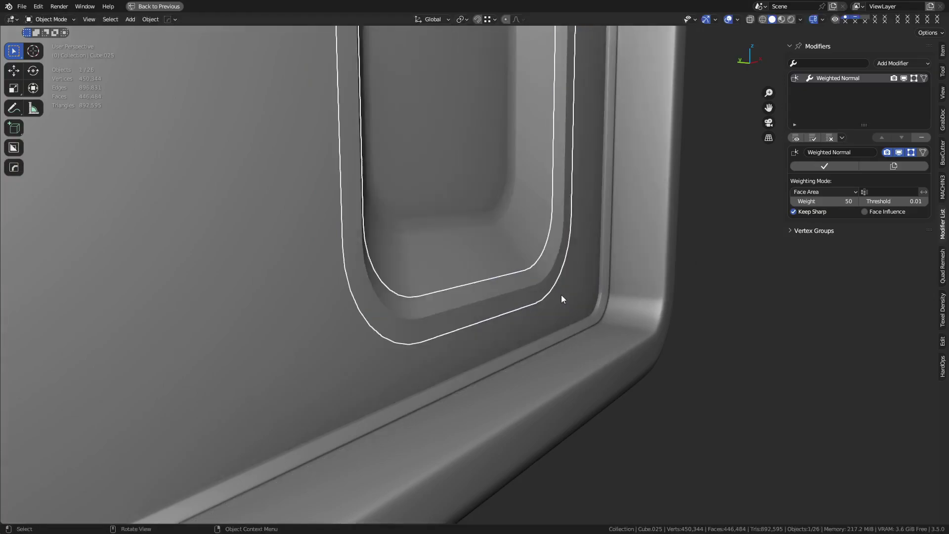
key("x")
left_click(561, 295)
Select the panel's two rim face loops in Edit Mode and extract them as a separate object with MACHIN3 Smart Face
left_click(501, 301)
key("Tab")
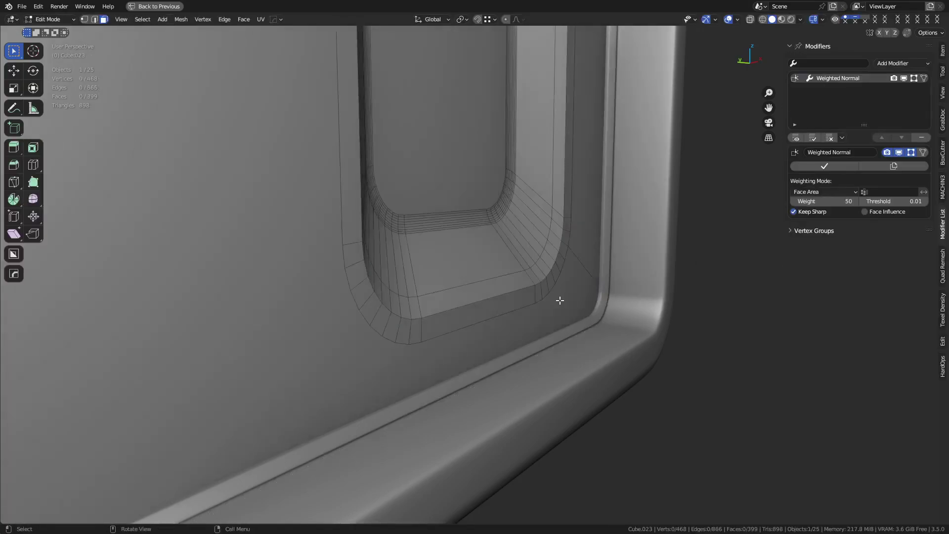
left_click(533, 275, "alt")
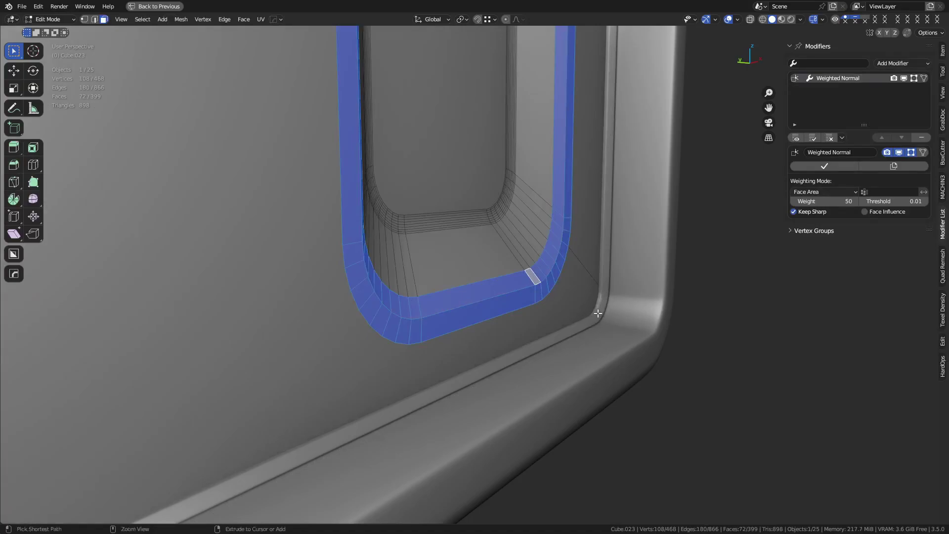
key("f")
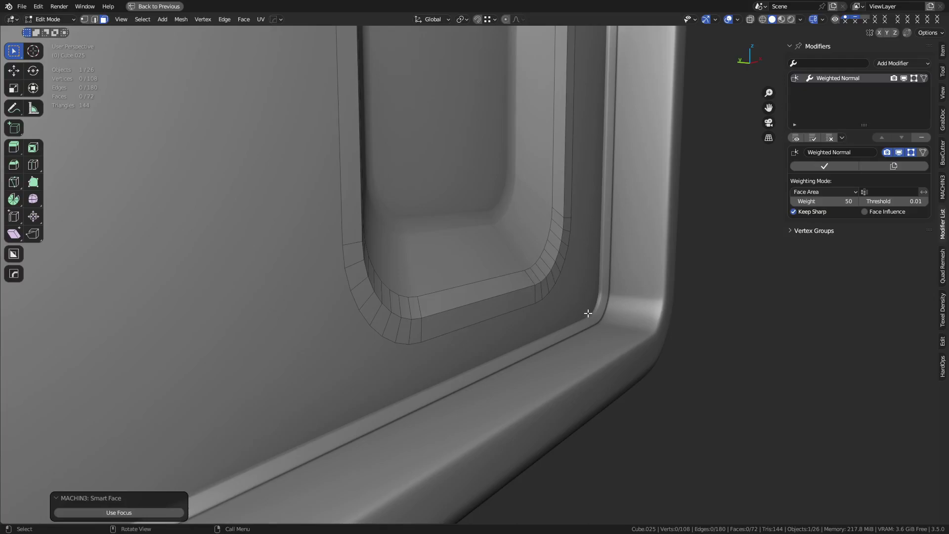
Inset all faces of the extracted rim strip with zero thickness and about 0.03 m depth, and inspect it in isolation
key("a")
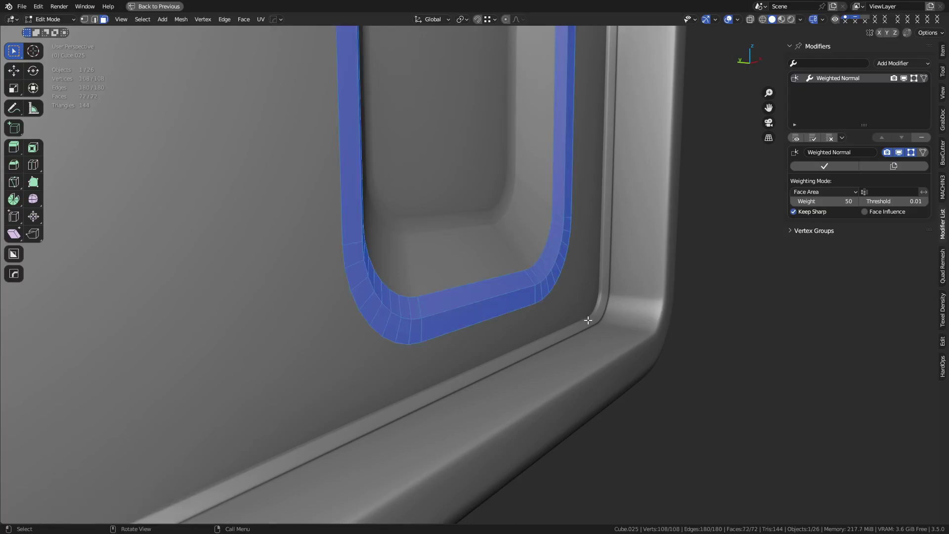
key("i")
key("o")
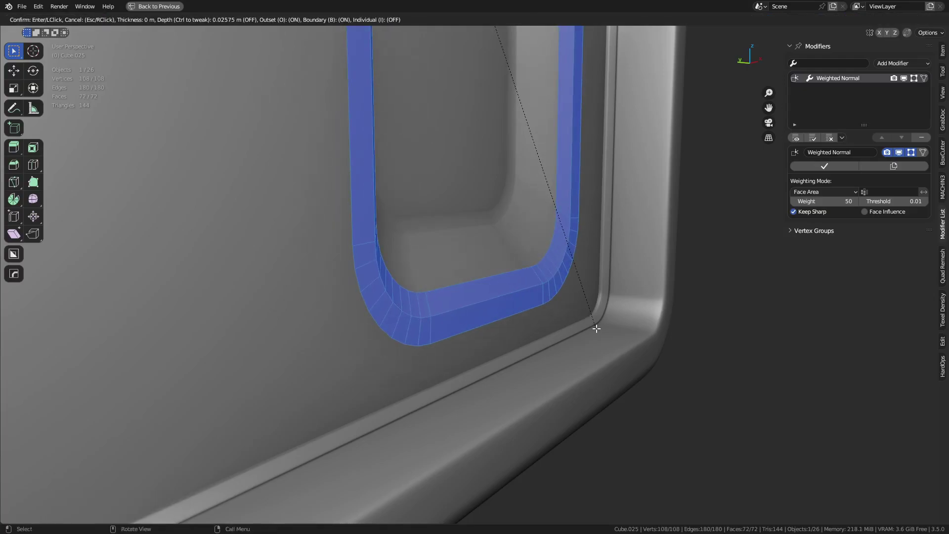
key("o")
key("ctrl")
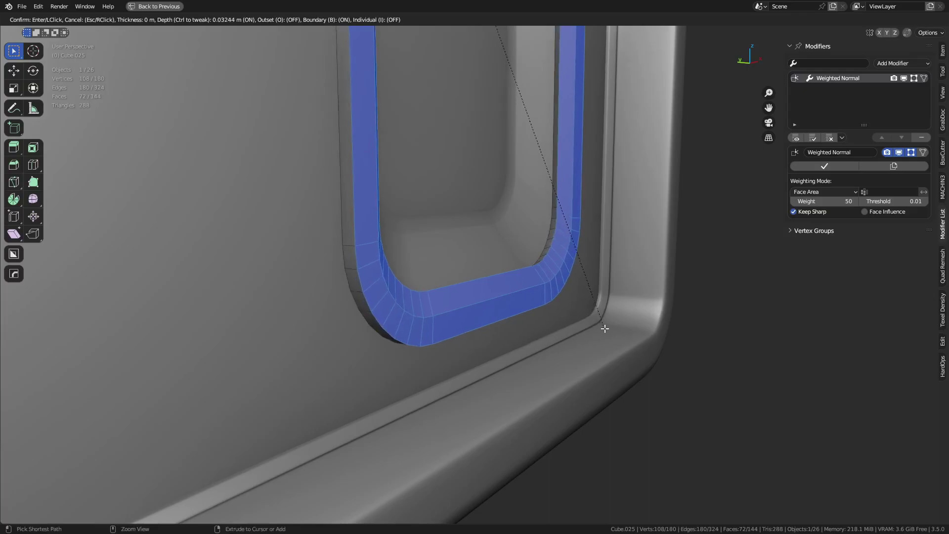
left_click(588, 332)
key("Tab")
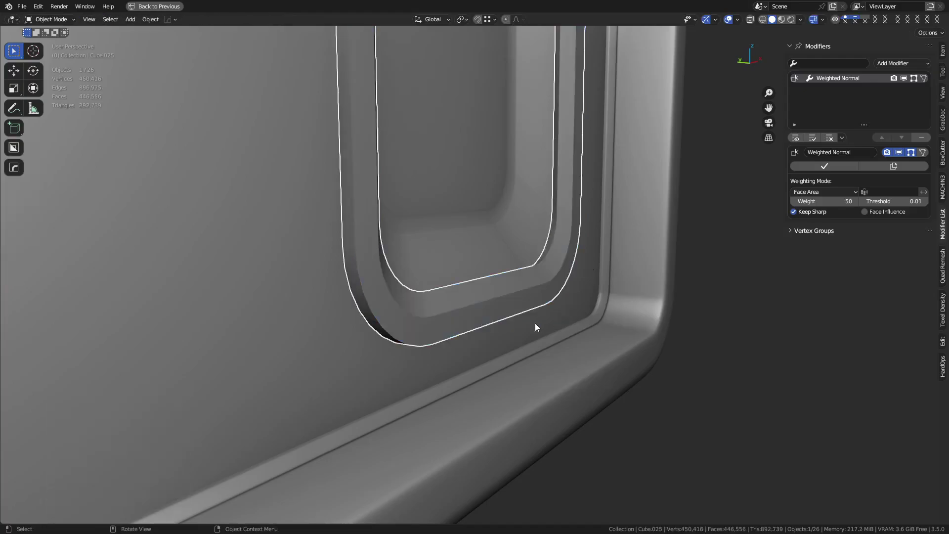
key("KP_Divide")
middle_click_drag(478, 305, 524, 333)
key("KP_Divide")
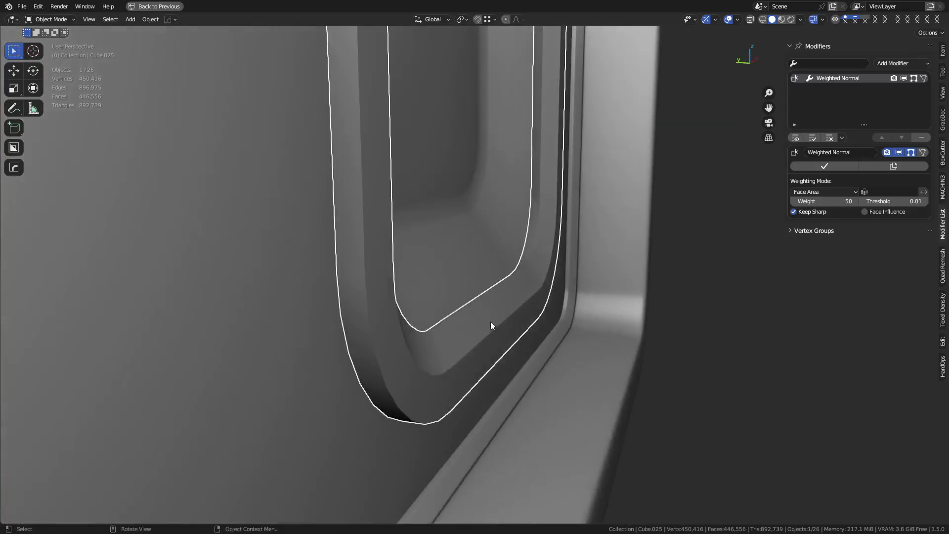
Bevel the rim strip's outer front edge loop and middle crease loop 0.0042 m with two segments
key("Tab")
left_click(378, 370, "alt")
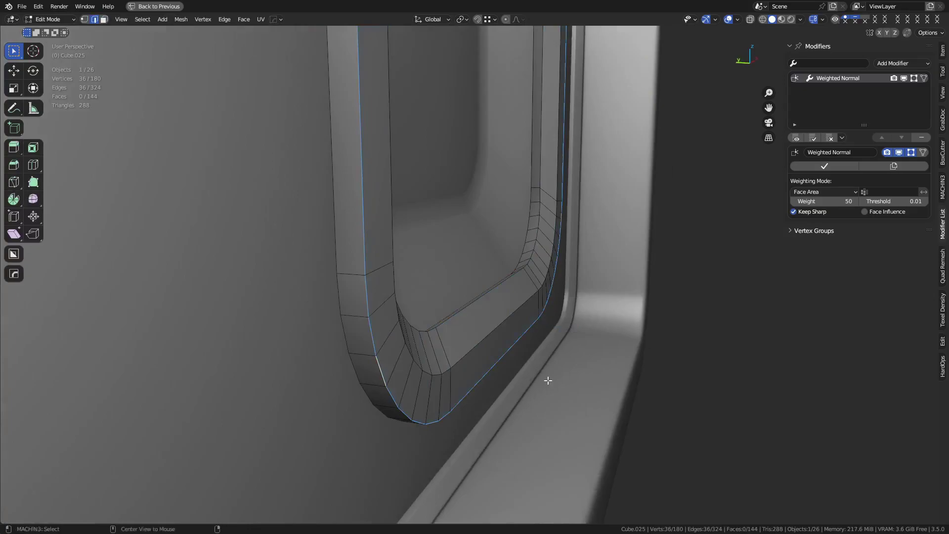
left_click(478, 347, "alt+shift")
left_click(466, 313, "alt+shift")
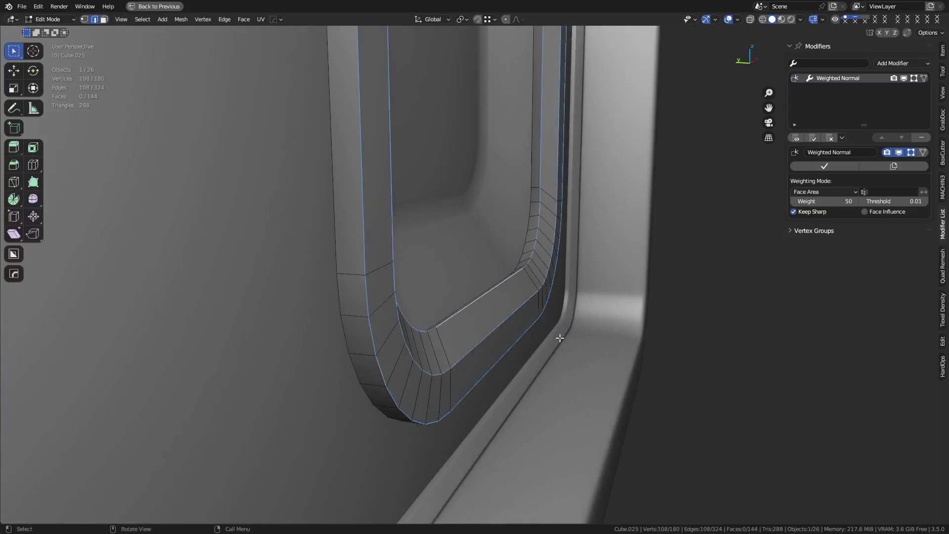
left_click(477, 346, "alt")
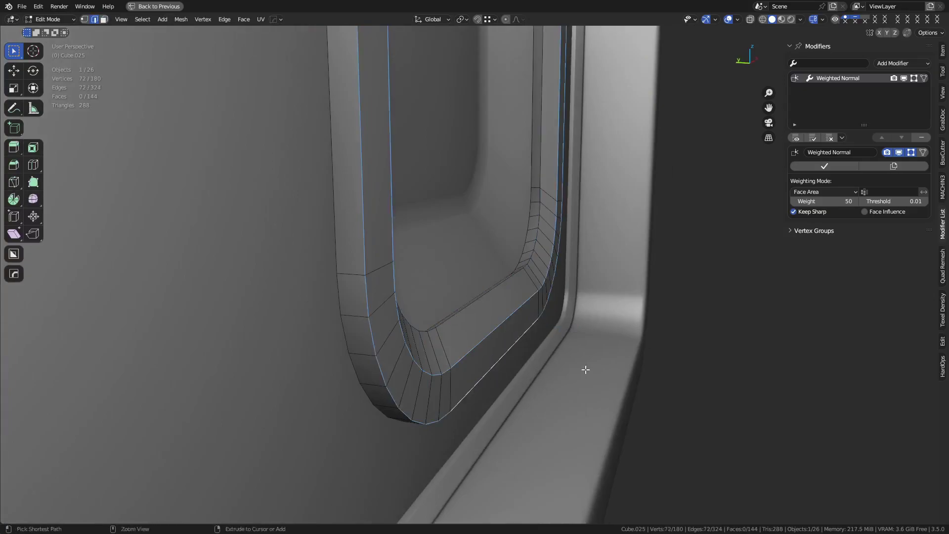
key("ctrl+b")
scroll(618, 390, "down", 6)
left_click(572, 378)
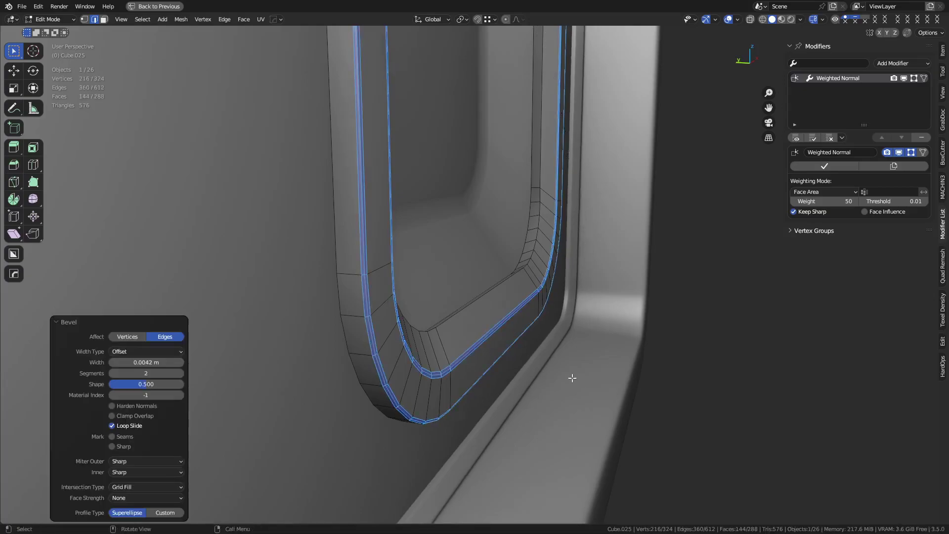
Delete the face loop forming the rim strip's inner side wall
left_click(526, 262)
left_click(528, 256, "alt")
scroll(589, 315, "up", 6)
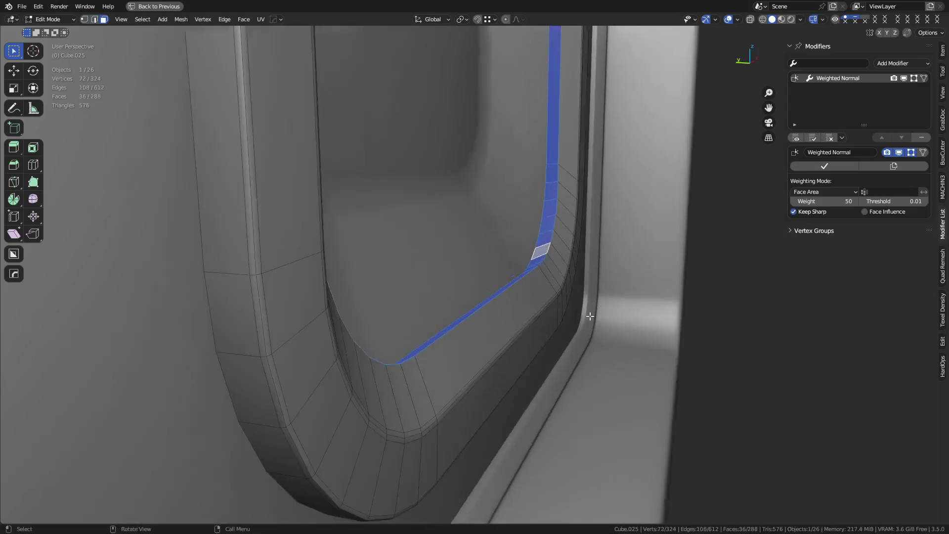
mouse_move(565, 325)
middle_mouse_down()
mouse_move(587, 330)
mouse_move(553, 330)
middle_mouse_up()
key("x")
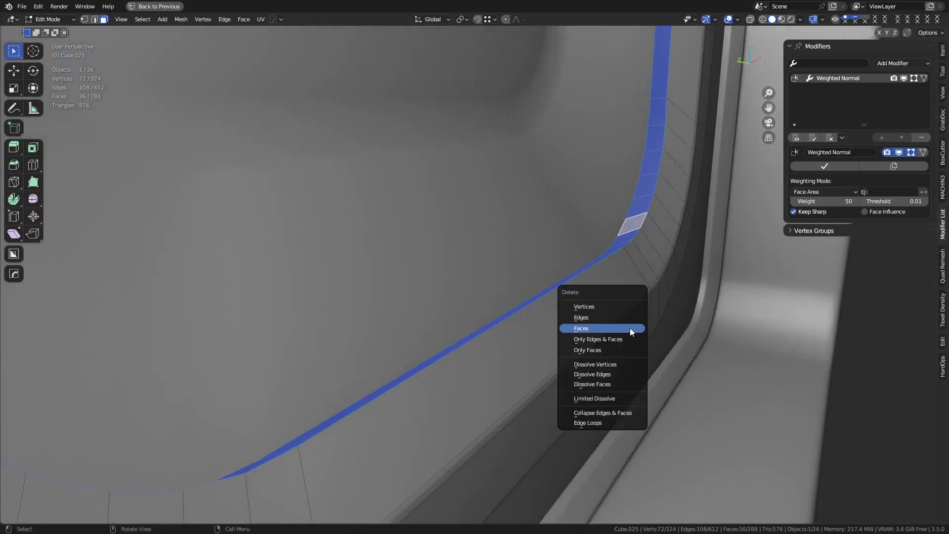
left_click(630, 328)
Extrude the rim strip's open inner edge loop 0.039106 m along the global Y axis
left_click(585, 274, "alt")
key("e")
key("x")
key("y")
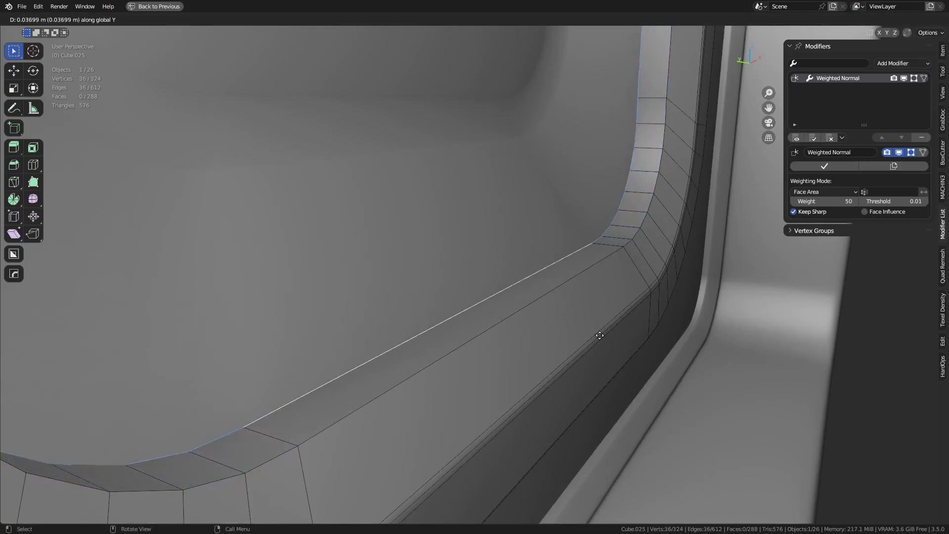
left_click(595, 335)
scroll(506, 322, "down", 4)
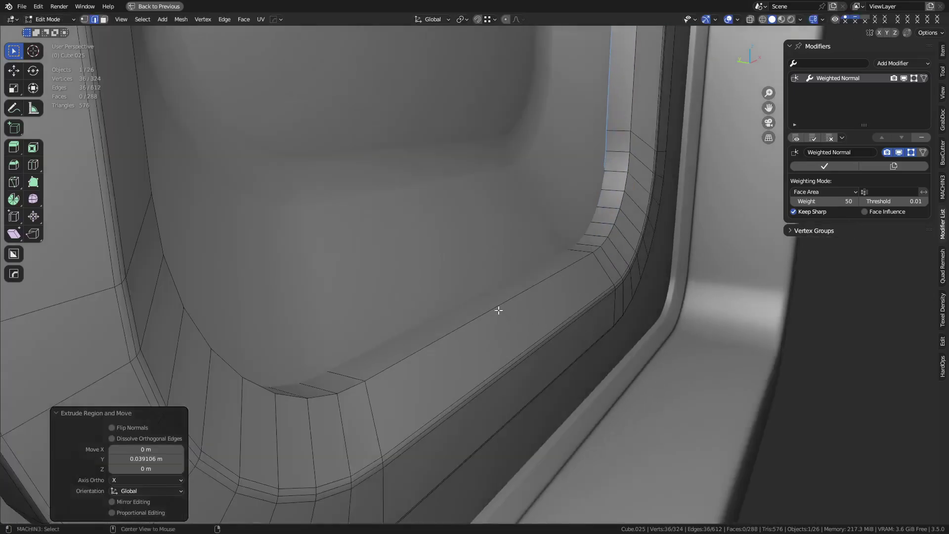
Bevel the rim strip's inner front edge loop 0.00589 m with two segments and return to Object Mode
left_click(498, 311, "alt")
key("ctrl+b")
left_click(525, 383)
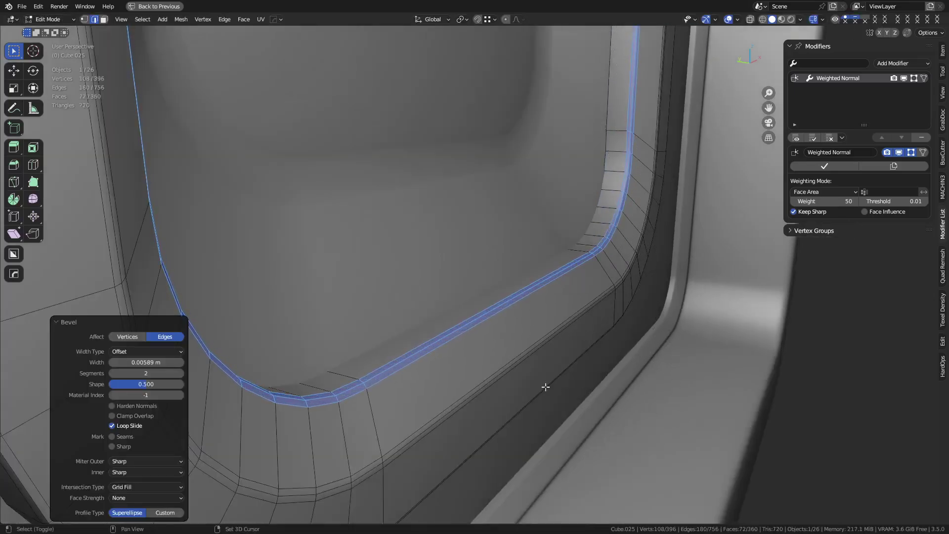
key("Tab")
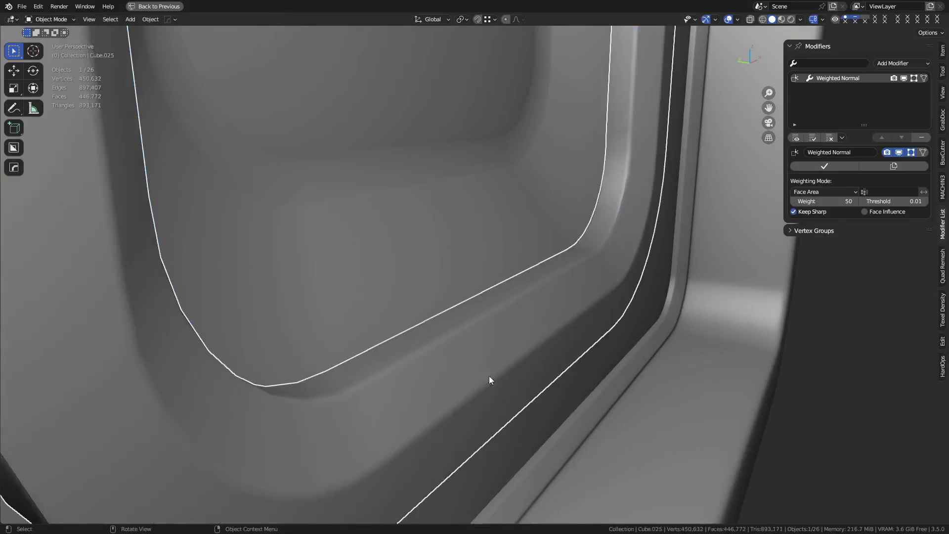
Show the wireframe overlay and add a level-2 Subdivision modifier to the rim strip
middle_click_drag(488, 375, 537, 329)
key("shift+alt+z")
key("ctrl+2")
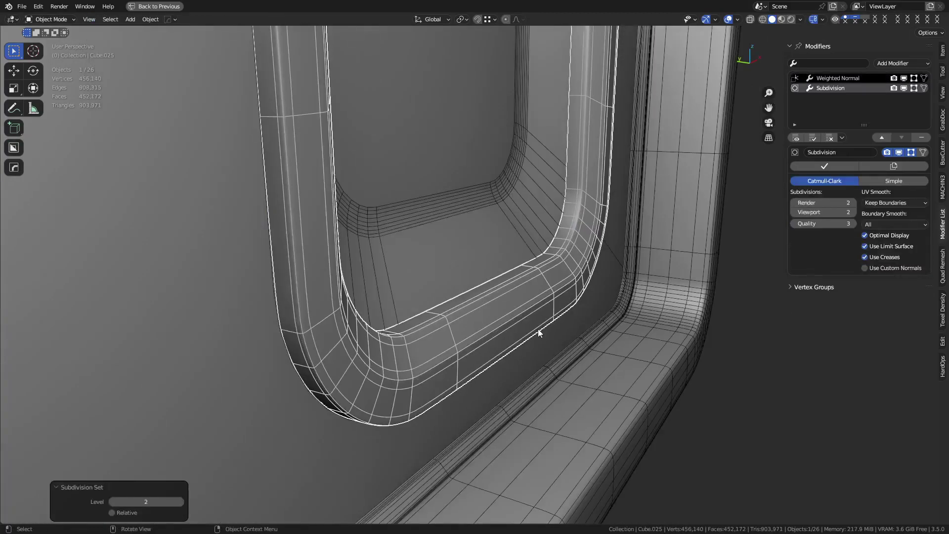
Remove the Weighted Normal modifier from the rim strip, hide the wireframe overlay and leave everything deselected
left_click(845, 82)
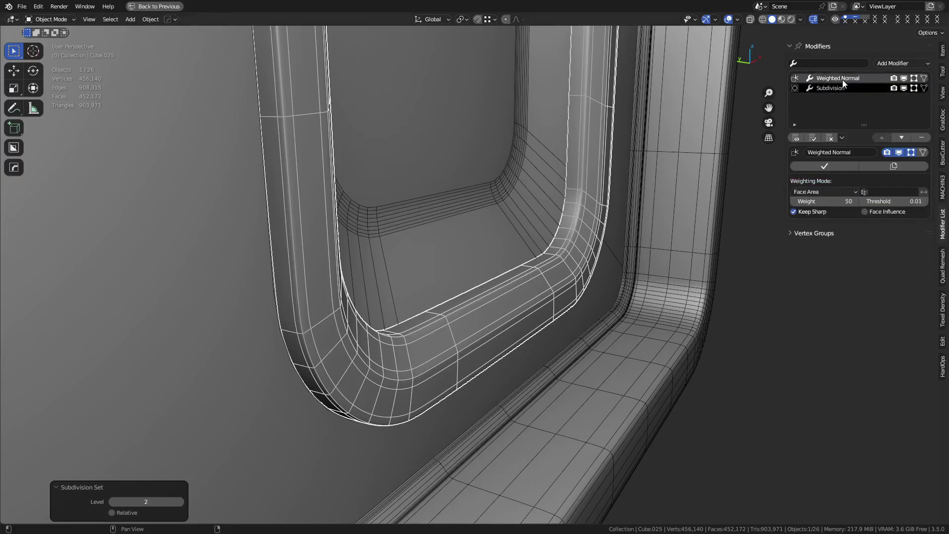
left_click(920, 138)
right_click(648, 271)
left_click(638, 264)
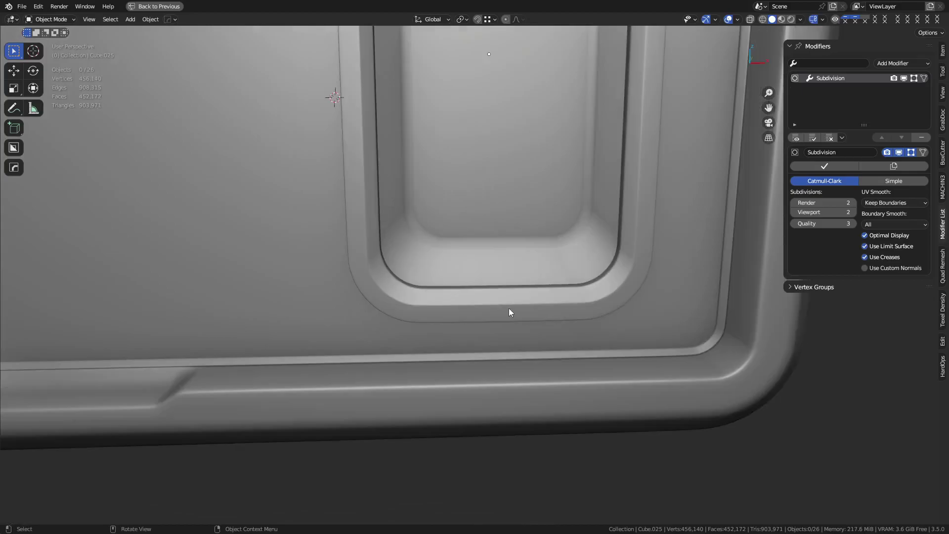
middle_click_drag(509, 307, 462, 341)
left_click(463, 341)
key("g")
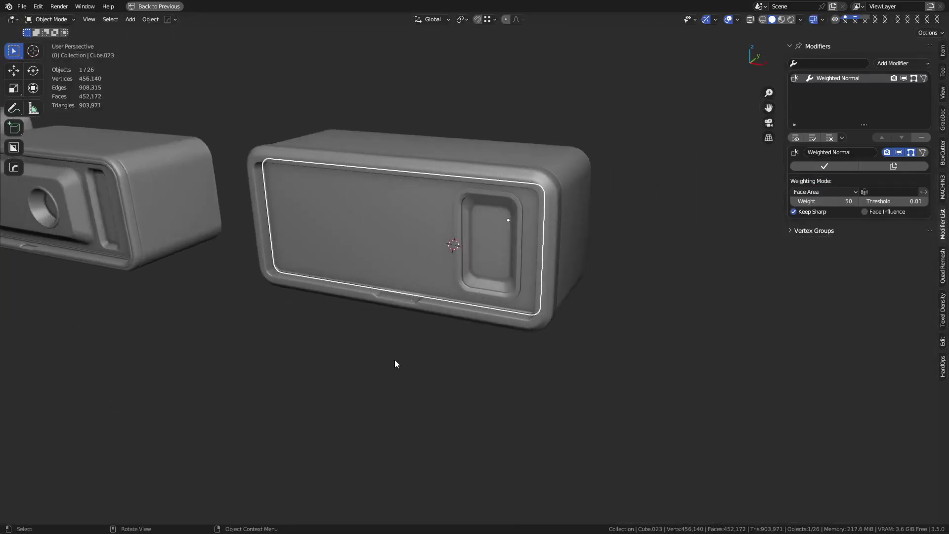
left_click(394, 364)
Add a 2 m cube at the 3D cursor on the radio housing, working in front view
key("KP_1")
middle_click_drag(441, 322, 485, 351, "shift")
key("shift+a")
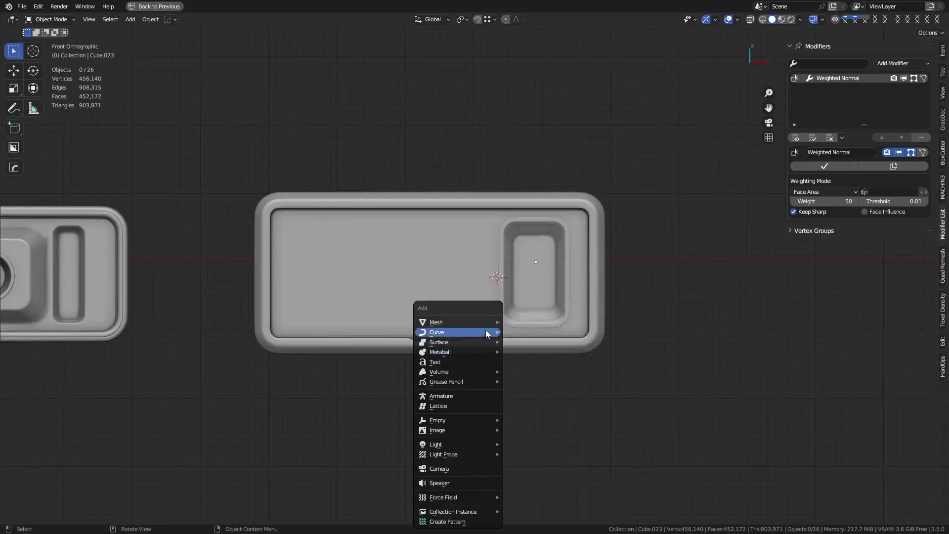
mouse_move(485, 323)
left_click(559, 118)
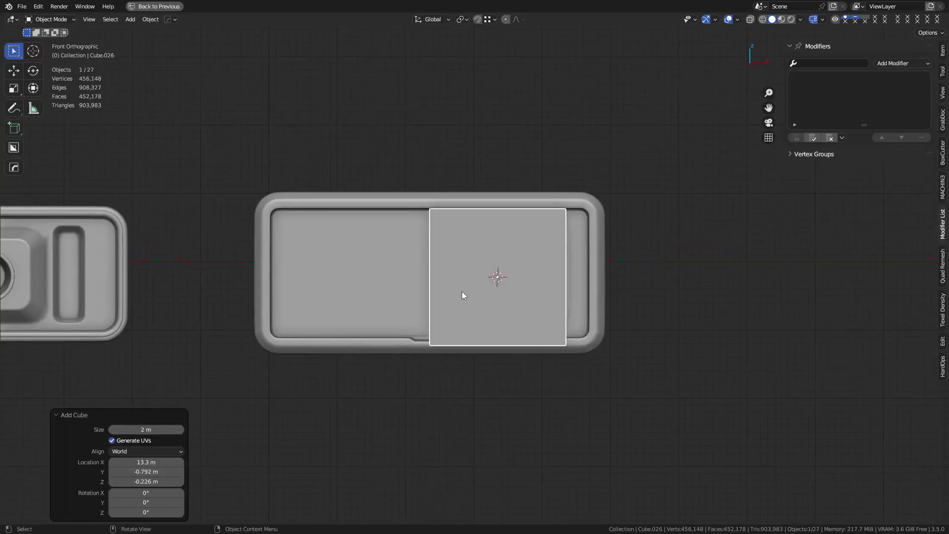
Stretch the cube along X to both sides of the housing, moving its right-side vertices 0.55008 m
key("Tab")
key("1")
left_click_drag(377, 377, 468, 182)
key("g")
key("x")
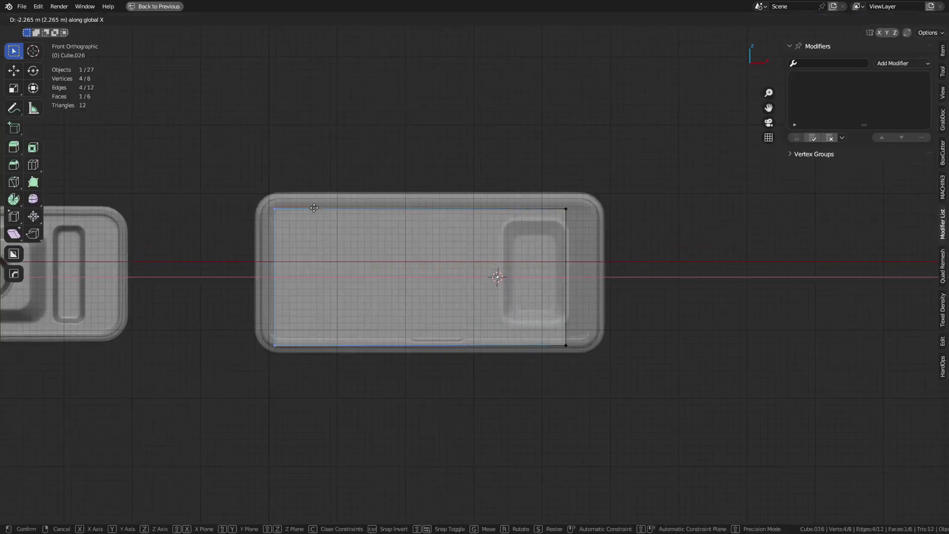
left_click(405, 218)
left_click_drag(519, 413, 615, 163)
key("g")
key("x")
left_click(919, 198)
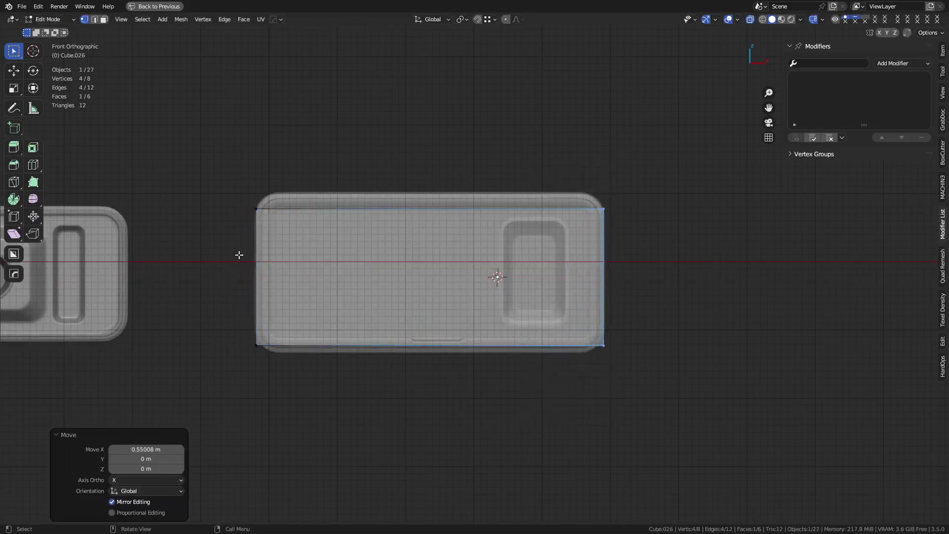
Move the block's top vertices up 0.21786 m and its bottom vertices down 0.099882 m along Z
left_click_drag(239, 255, 632, 166)
key("g")
key("z")
left_click(656, 235)
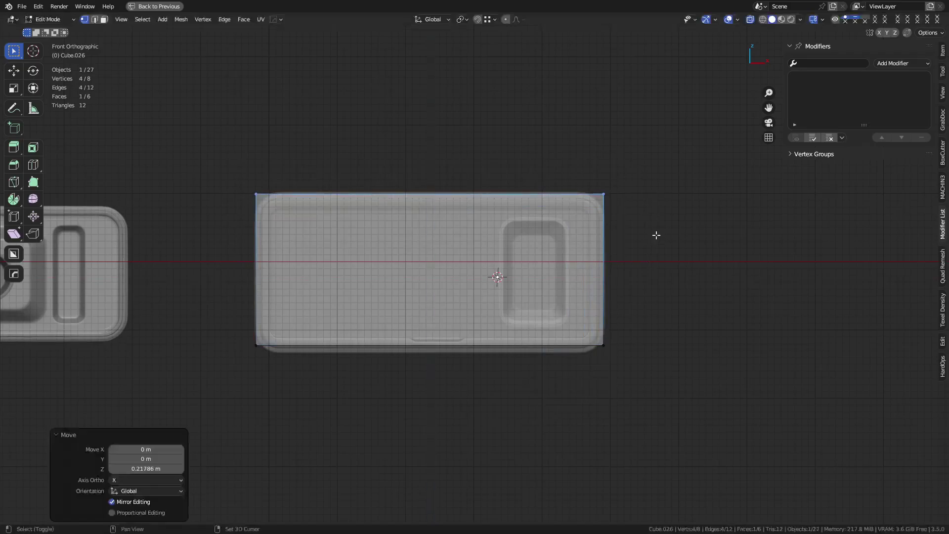
left_click_drag(654, 392, 243, 313)
key("g")
key("z")
left_click(621, 368)
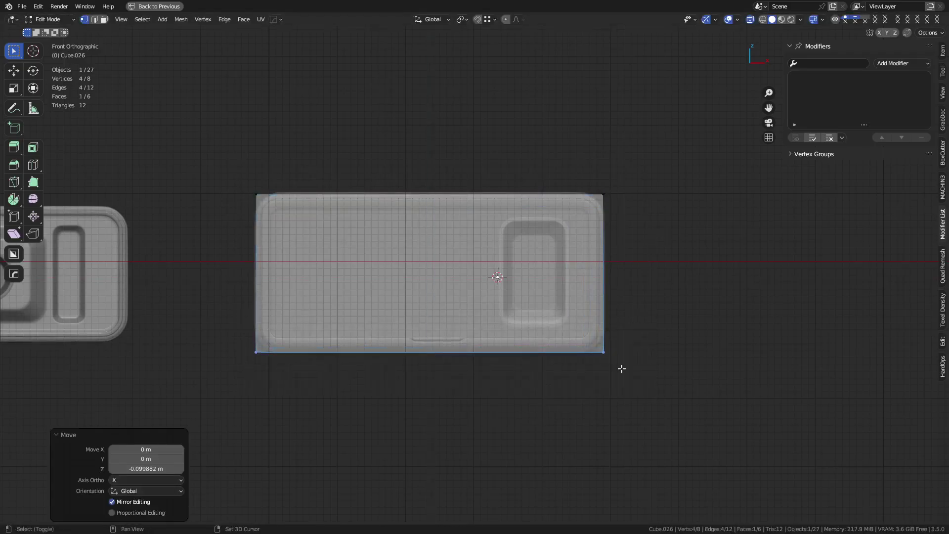
Fine-tune the block's height against the housing outline, lowering the bottom vertices 0.022121 m and raising the top vertices 0.031705 m
key("KP_Decimal")
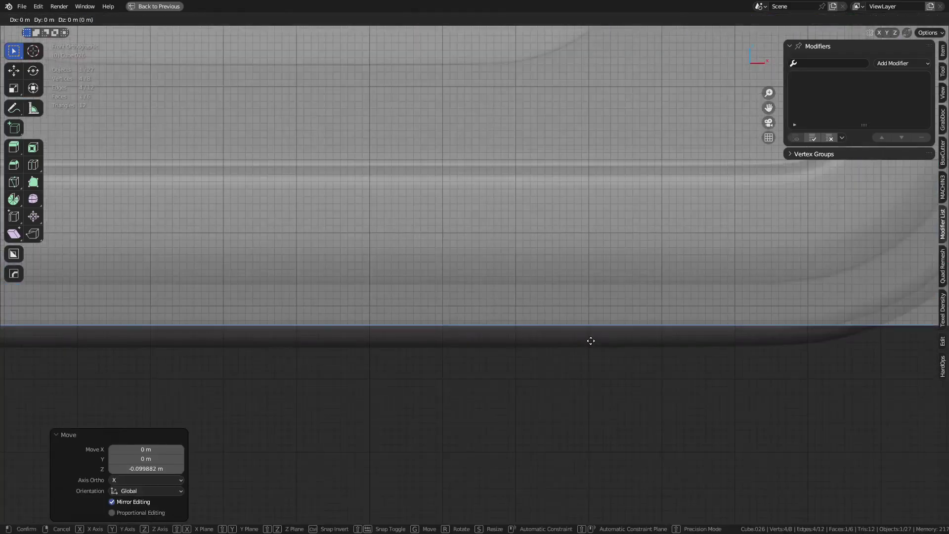
key("z")
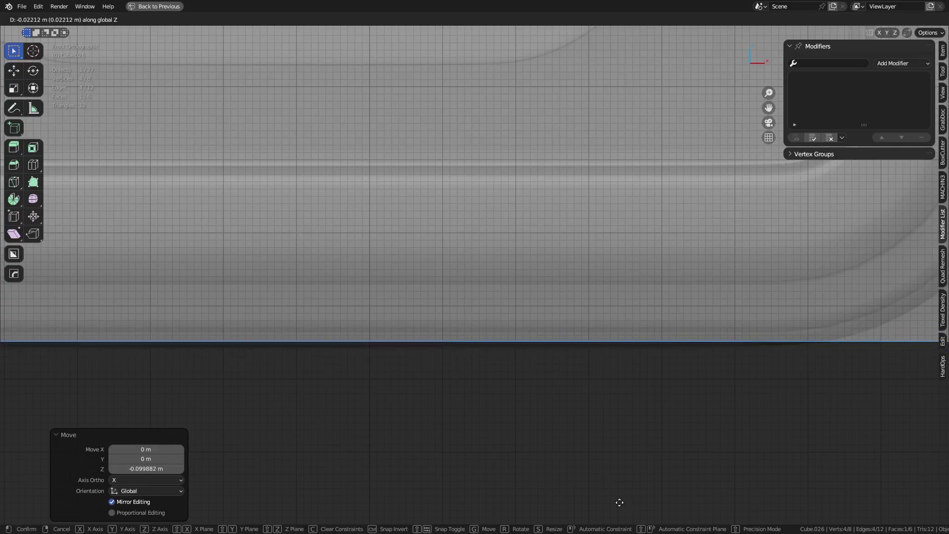
left_click(619, 502)
scroll(611, 346, "down", 5)
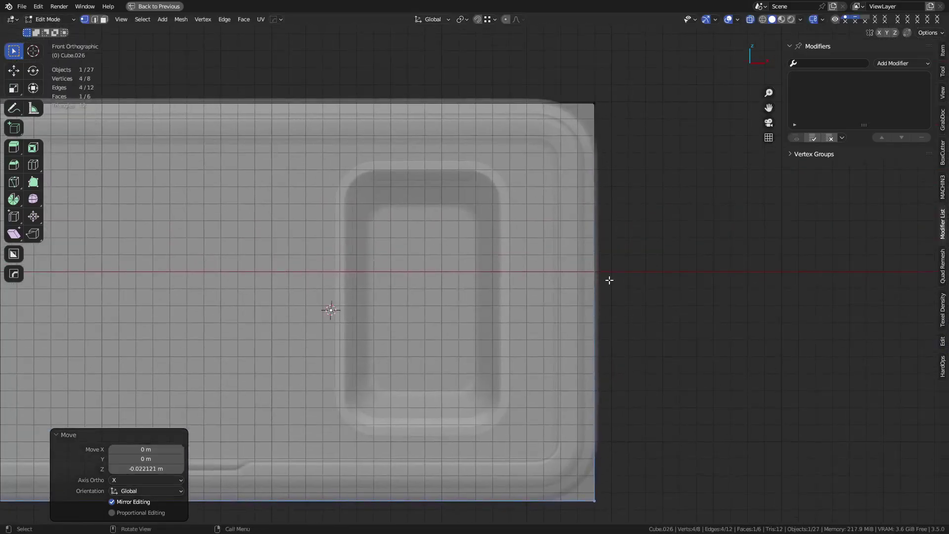
key("2")
left_click(456, 102)
scroll(462, 102, "down", 3)
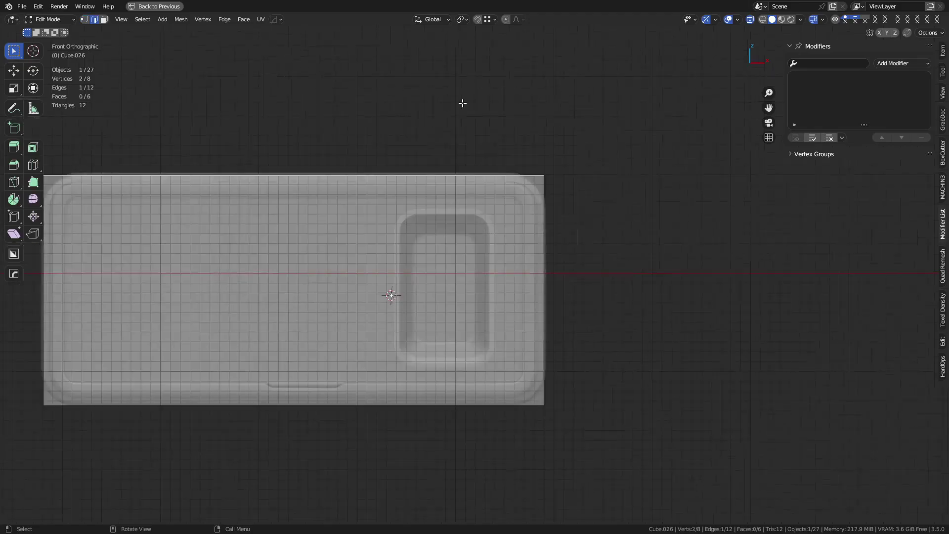
scroll(630, 221, "down", 3)
left_click_drag(235, 165, 635, 249)
scroll(619, 214, "up", 4)
key("g")
key("z")
left_click(627, 161)
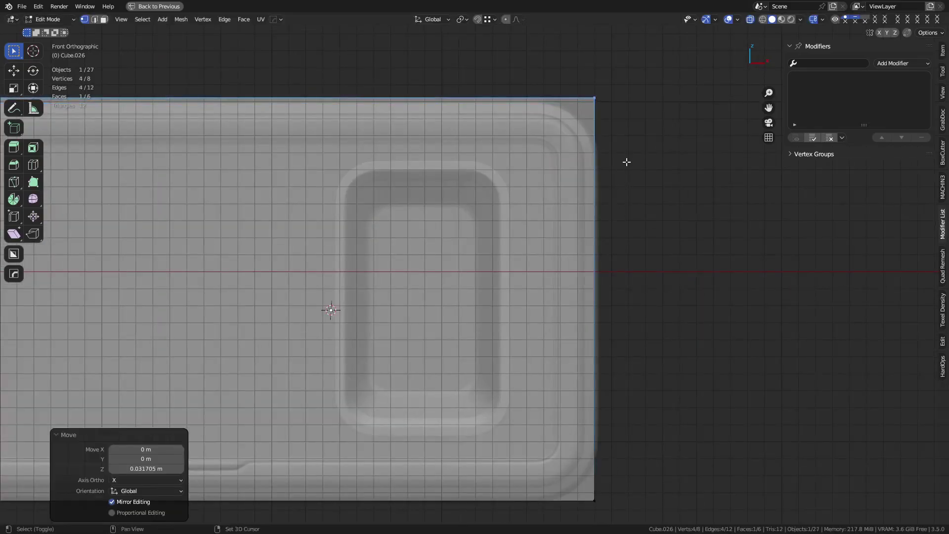
middle_click_drag(643, 223, 636, 216, "shift")
Select the block's two right-hand corner edges that run front to back
key("2")
left_click_drag(525, 137, 625, 55)
middle_click_drag(613, 407, 560, 280, "shift")
scroll(575, 243, "down", 3)
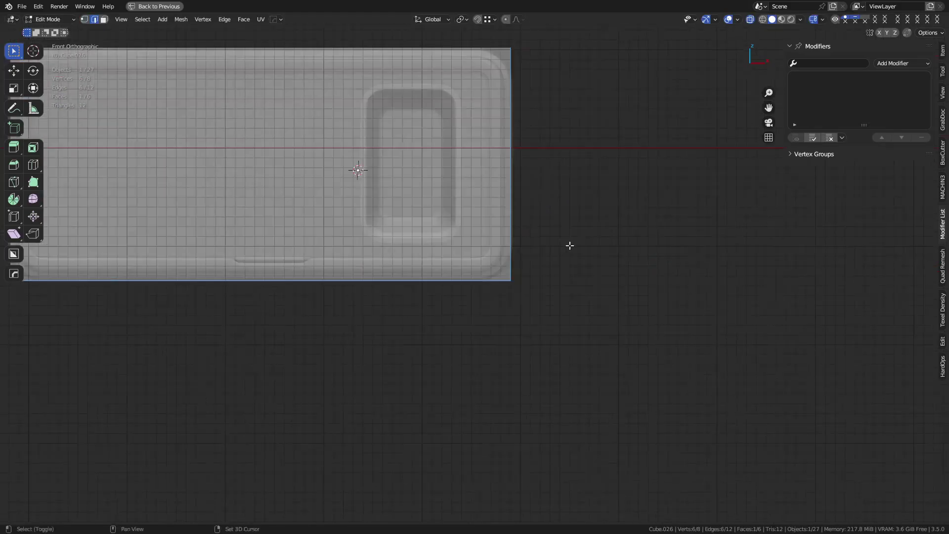
middle_click_drag(502, 119, 495, 177, "shift")
left_click_drag(554, 72, 488, 129)
left_click_drag(541, 380, 475, 318, "shift")
scroll(590, 281, "up", 4)
scroll(590, 281, "up", 2)
scroll(565, 281, "down", 3, "shift")
Try a 0.295 m, six-segment bevel on the two right corner edges and undo it
key("ctrl+b")
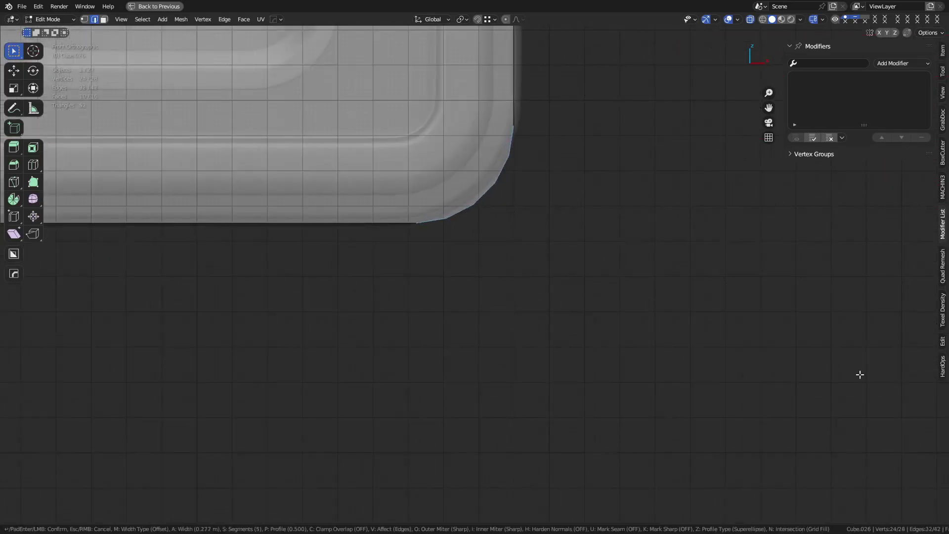
left_click(925, 377)
scroll(532, 125, "down", 2)
scroll(509, 339, "up", 5, "shift")
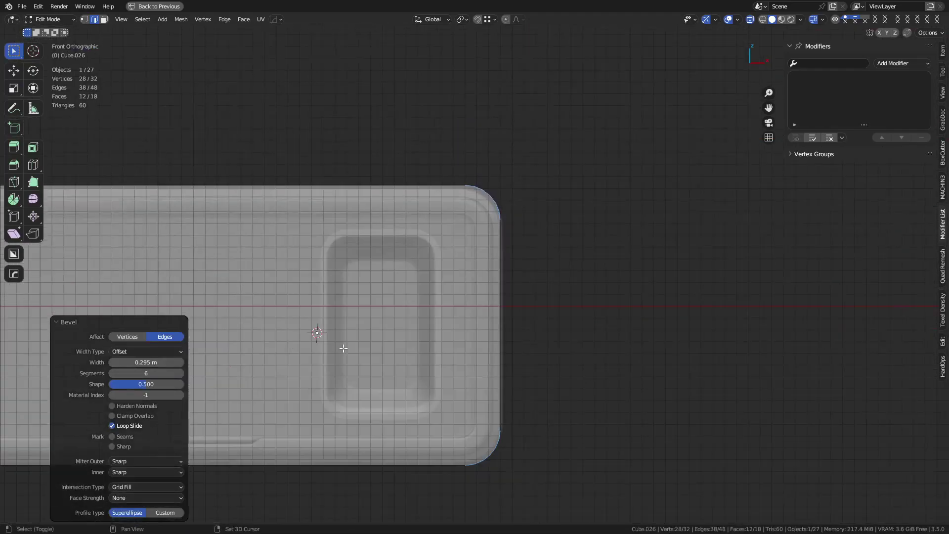
middle_click_drag(343, 349, 799, 274, "shift")
key("ctrl+z")
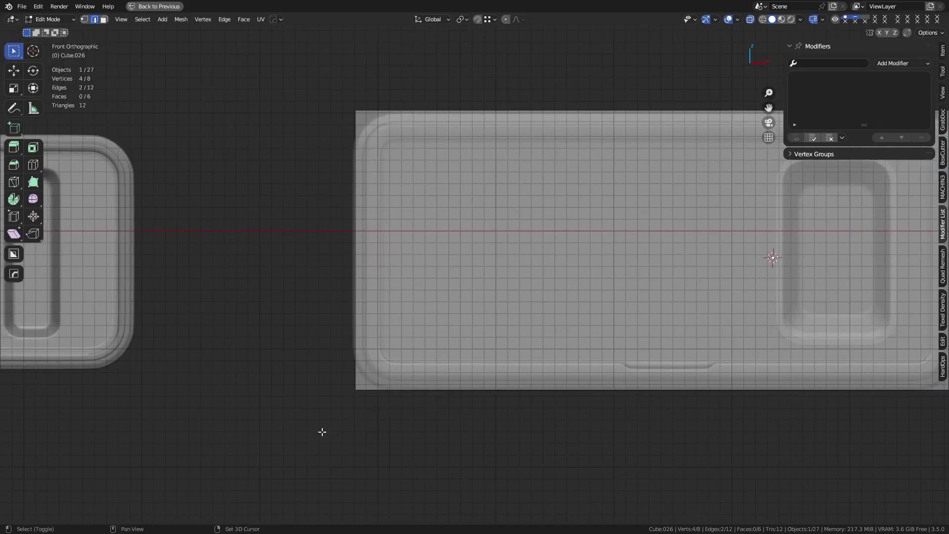
Add the two left corner edges to the selection, bevel all four 0.298 m with eight segments, and return to Object Mode
left_click_drag(297, 71, 388, 110, "shift")
scroll(495, 309, "up", 4)
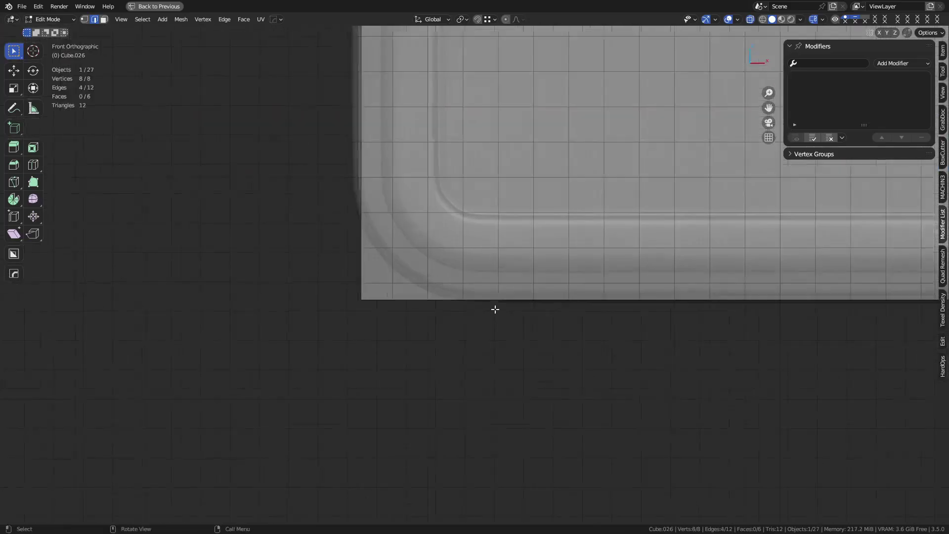
scroll(495, 309, "up", 2)
key("ctrl+b")
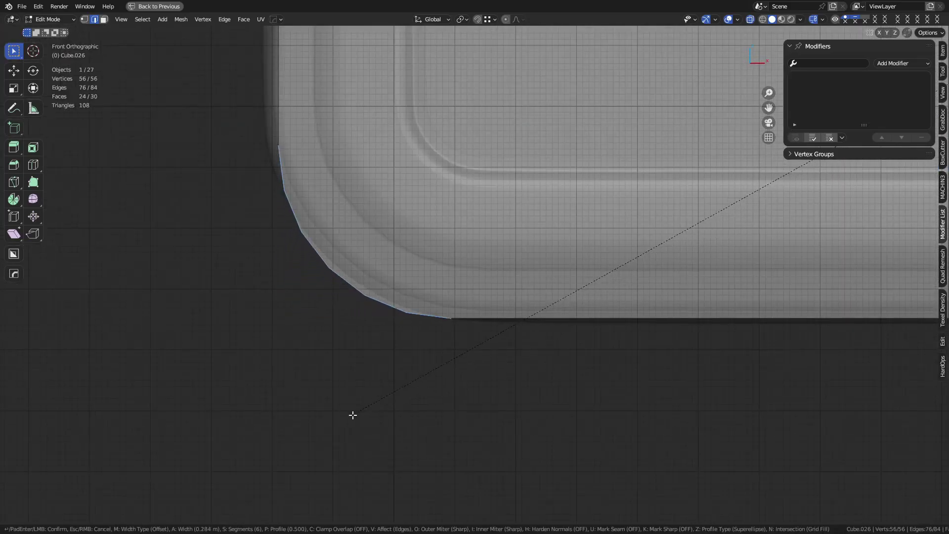
left_click(289, 416)
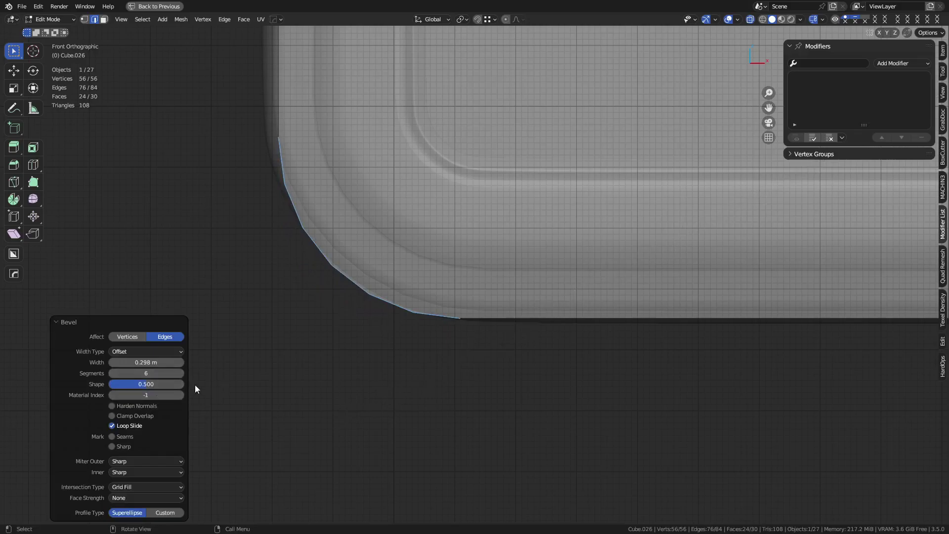
key("Tab")
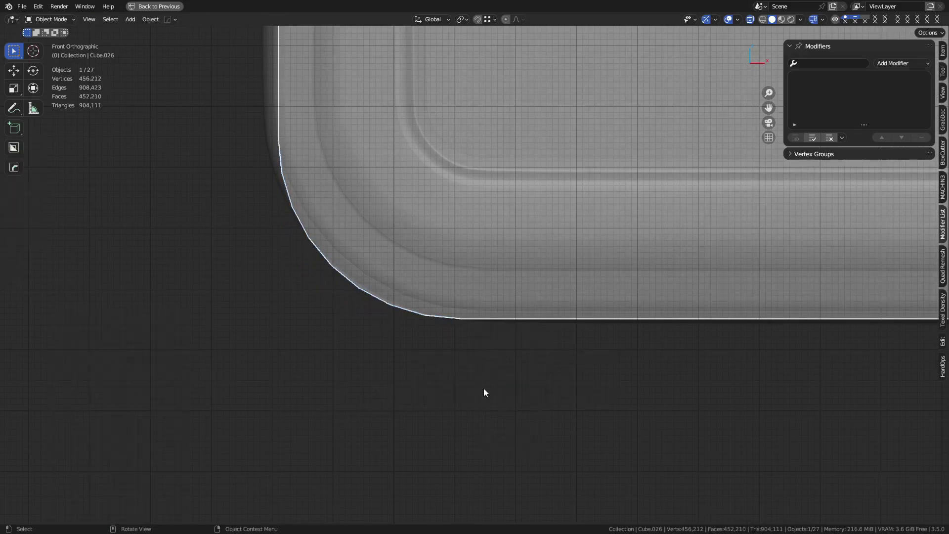
scroll(390, 334, "up", 2)
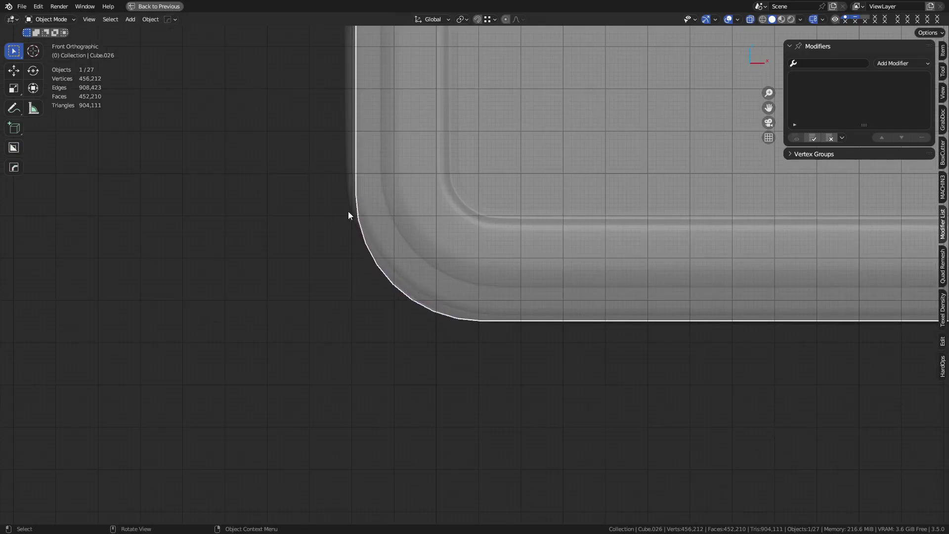
middle_click_drag(408, 241, 396, 396, "shift")
scroll(440, 228, "down", 4)
middle_click_drag(440, 229, 340, 421, "shift")
middle_click_drag(368, 379, 581, 408)
key("ctrl+Tab")
key("g")
key("y")
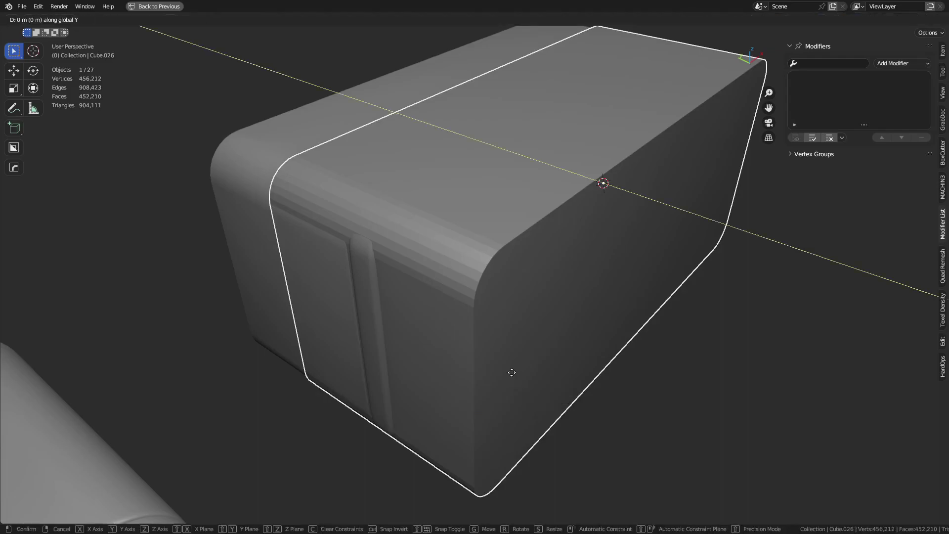
right_click(511, 372)
Move the block's rear vertices about 0.77 m along Y to the back of the housing, using X-ray in top view
middle_click_drag(515, 291, 561, 372, "alt")
key("ctrl+Tab")
left_click(611, 372)
scroll(555, 319, "down", 6)
middle_click_drag(555, 319, 554, 351, "shift")
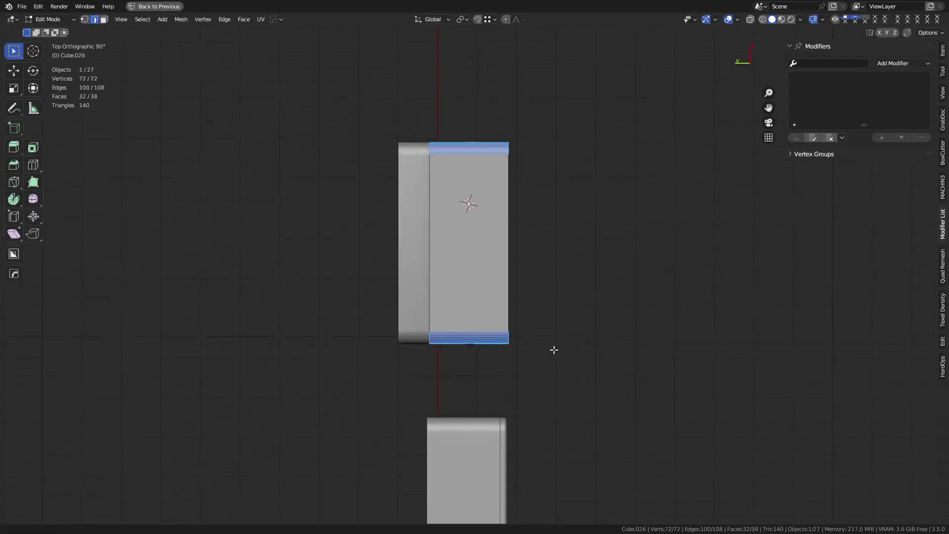
key("1")
key("alt+z")
left_click_drag(385, 397, 441, 118)
middle_click_drag(490, 302, 530, 295, "shift")
scroll(531, 298, "up", 4)
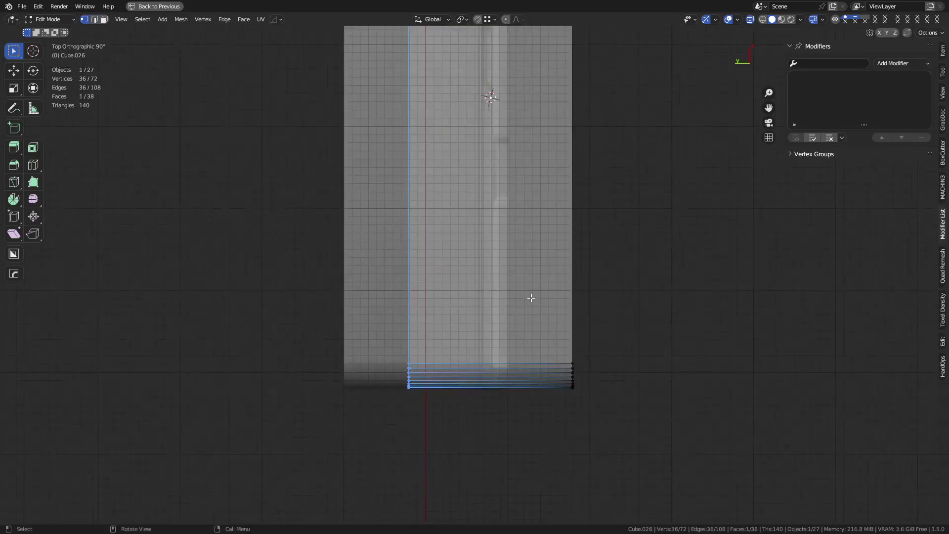
key("g")
key("y")
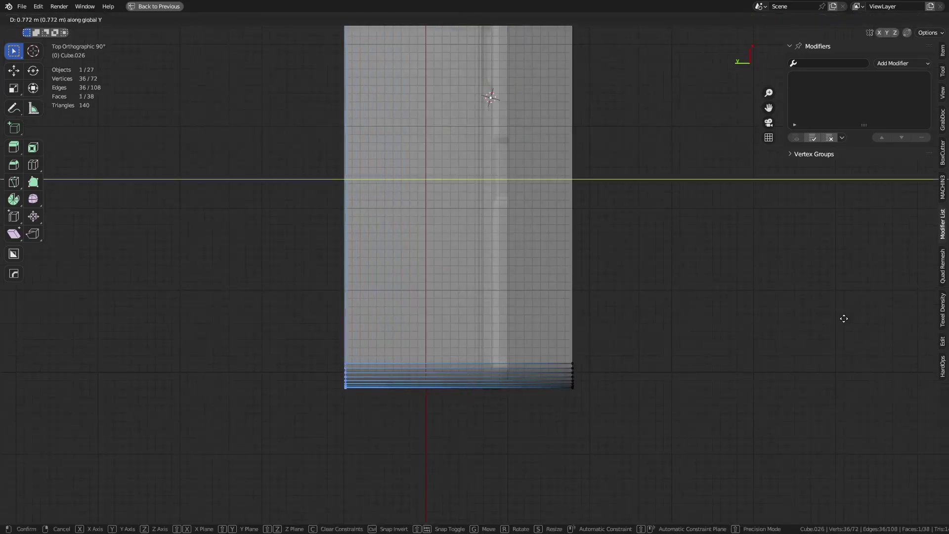
left_click(841, 318)
Move the block's front vertices 0.79194 m along Y toward the housing's front face
left_click_drag(640, 426, 478, 33)
middle_click_drag(665, 239, 670, 358, "shift")
left_click_drag(527, 236, 651, 42, "shift")
middle_click_drag(663, 344, 674, 296, "shift")
key("g")
key("y")
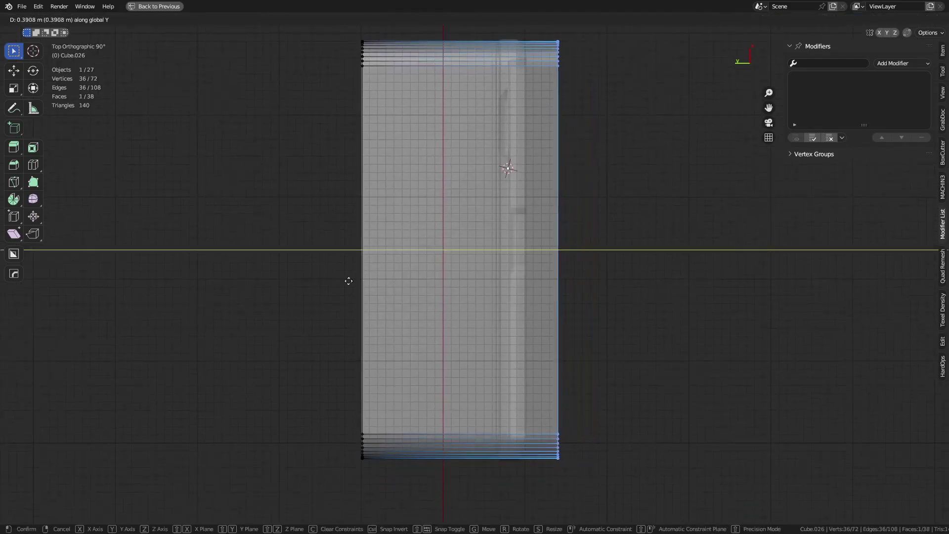
left_click(25, 298)
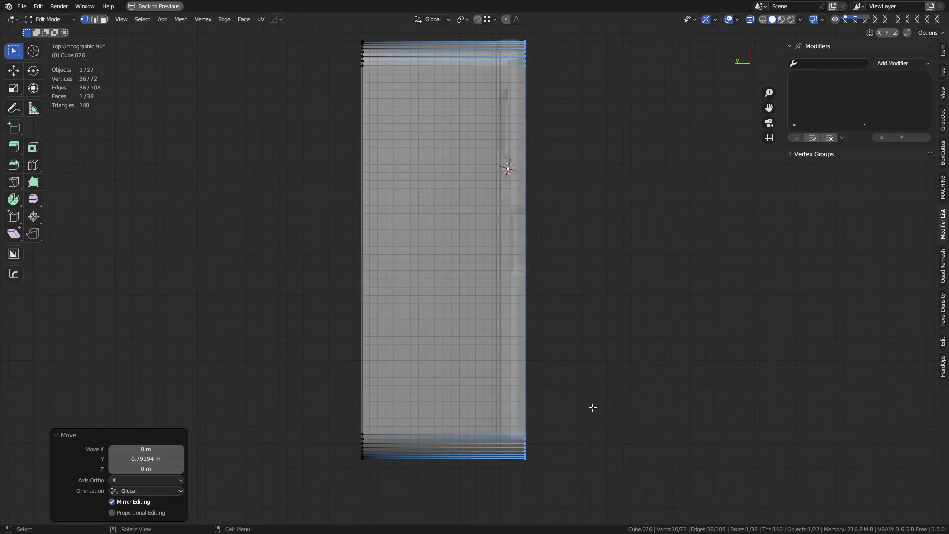
Turn off X-ray and shift the block's front face -0.023323 m along Y to cover the front frame
middle_click_drag(593, 407, 536, 330)
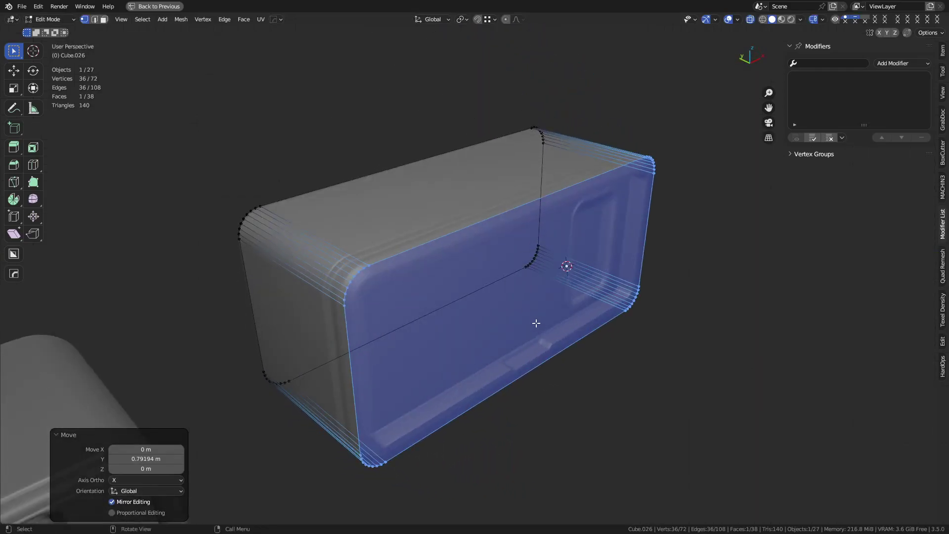
key("alt+z")
key("g")
key("y")
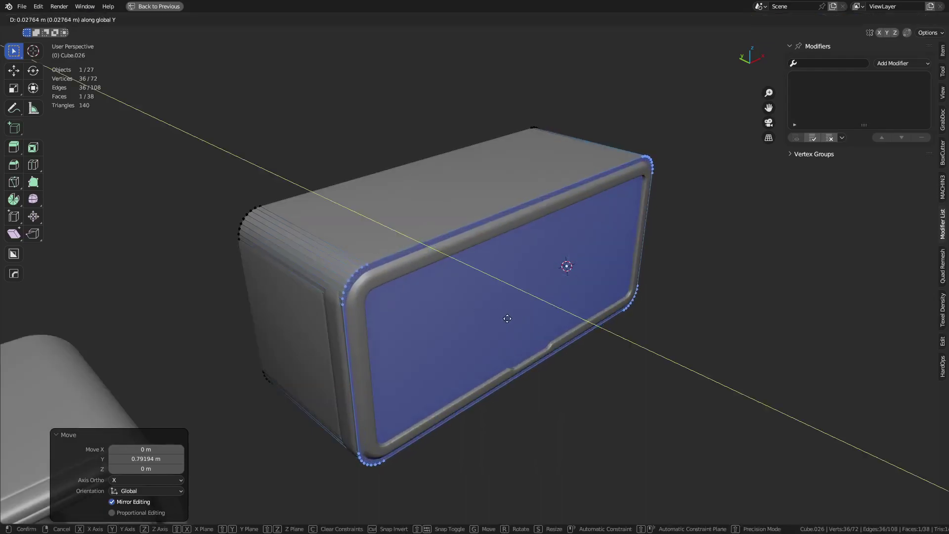
left_click(541, 328)
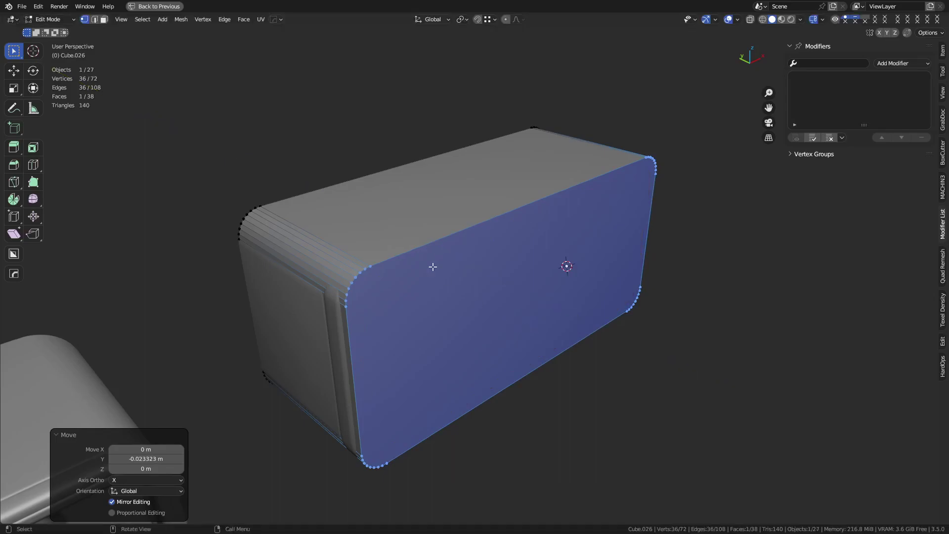
Bevel the edge loop around the block's front face 0.126 m with a single segment
key("2")
key("ctrl+b")
scroll(708, 415, "down", 7)
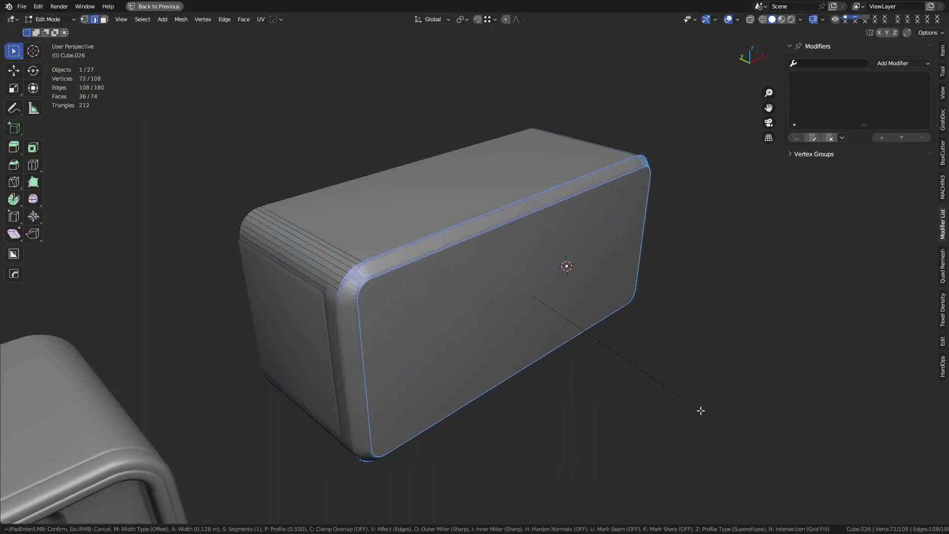
left_click(701, 410)
scroll(479, 257, "up", 8)
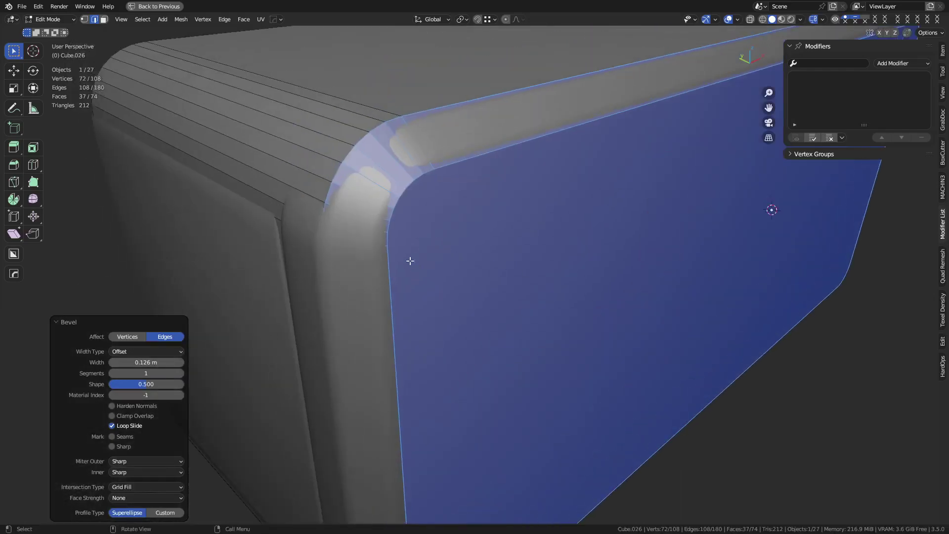
key("alt+z")
key("1")
left_click(388, 247)
left_click(438, 166, "ctrl")
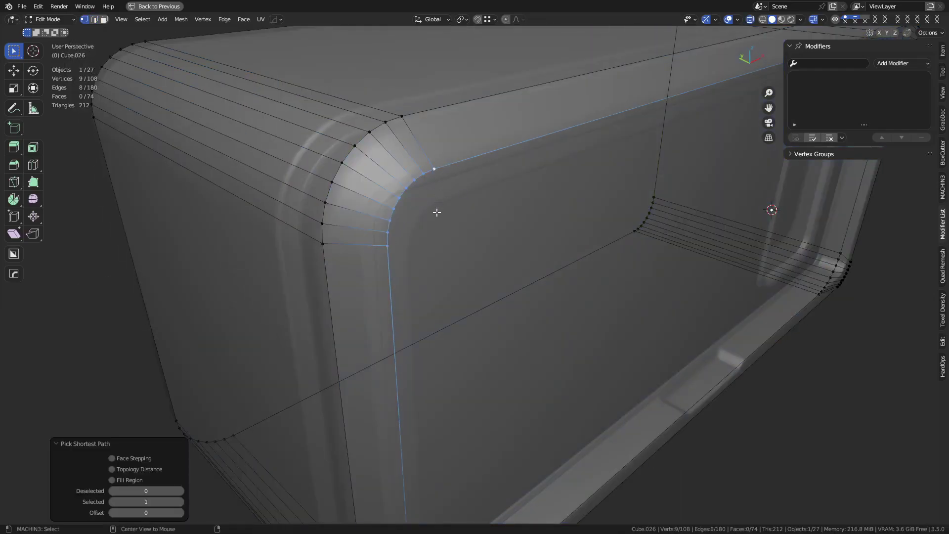
key("s")
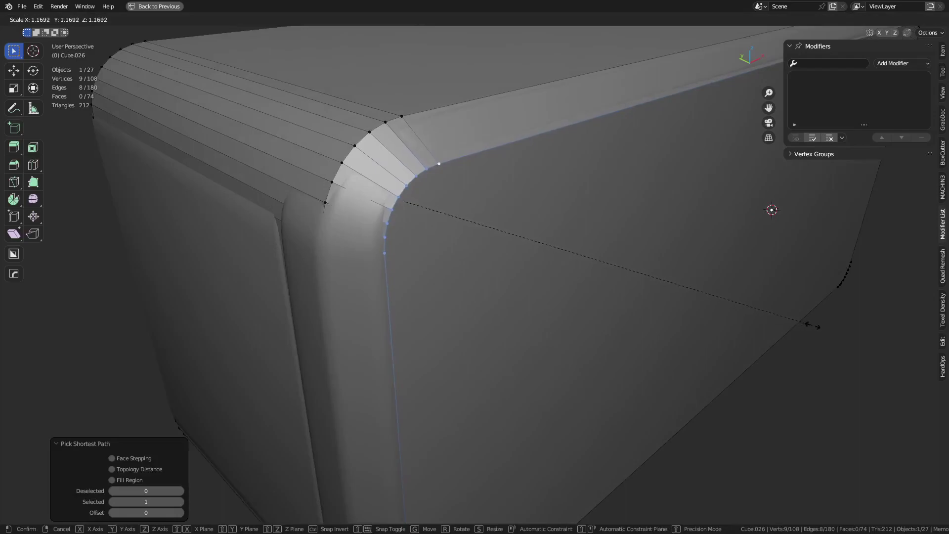
right_click(812, 325)
key("2")
left_click(478, 162, "alt")
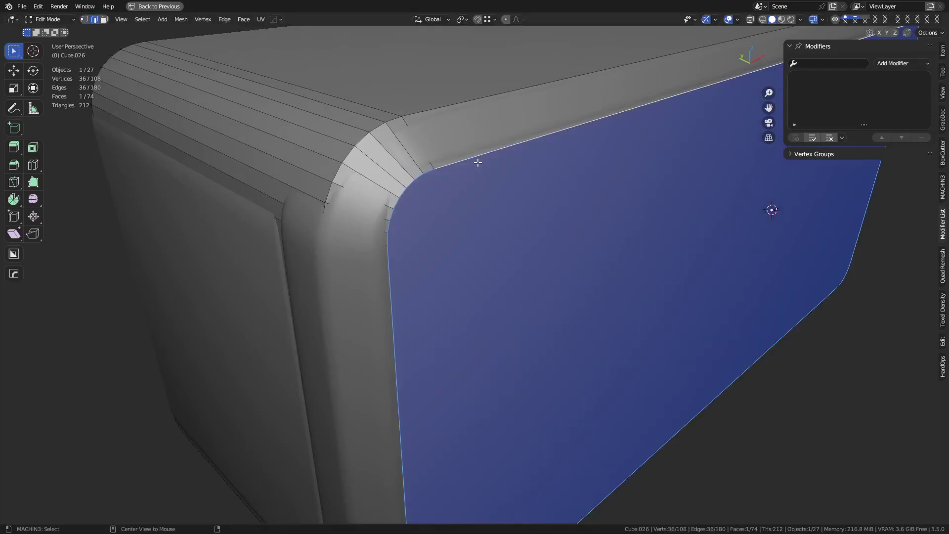
left_click(455, 108, "alt+shift")
key("s")
key("Escape")
key("s")
key("Escape")
Scale the whole block to about 1.008 along X so its sides cover the housing
key("a")
key("s")
key("x")
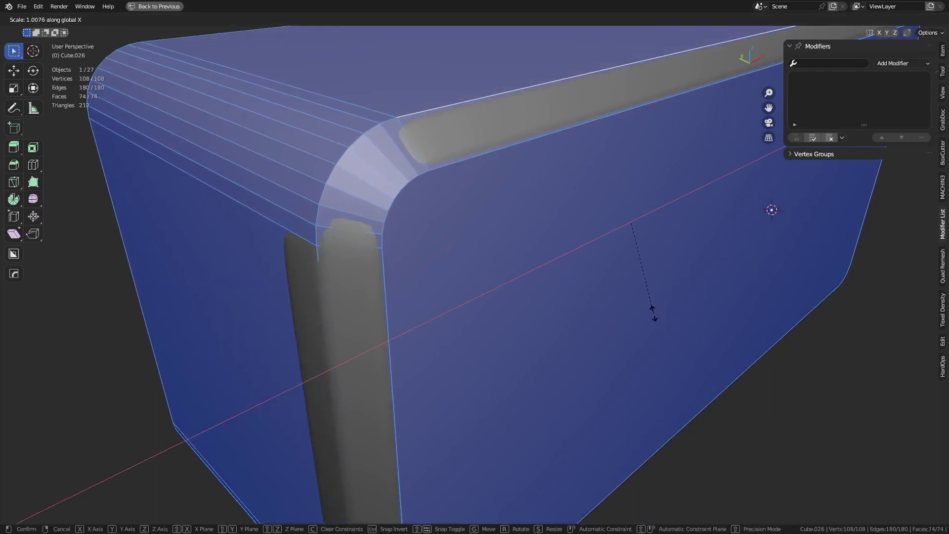
left_click(652, 314)
Bevel the two edge loops bordering the block's front chamfer about 0.02 m with a single segment
key("1")
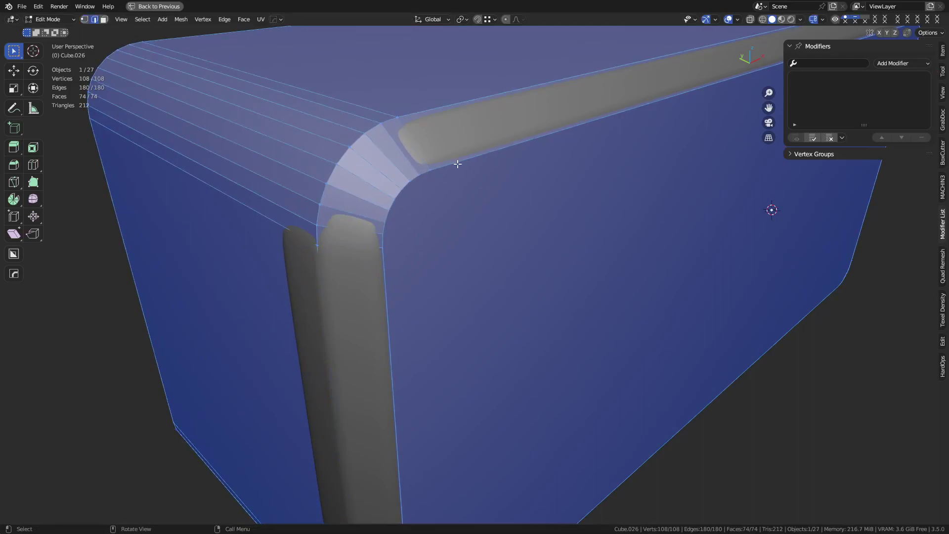
left_click(458, 164)
key("ctrl+b")
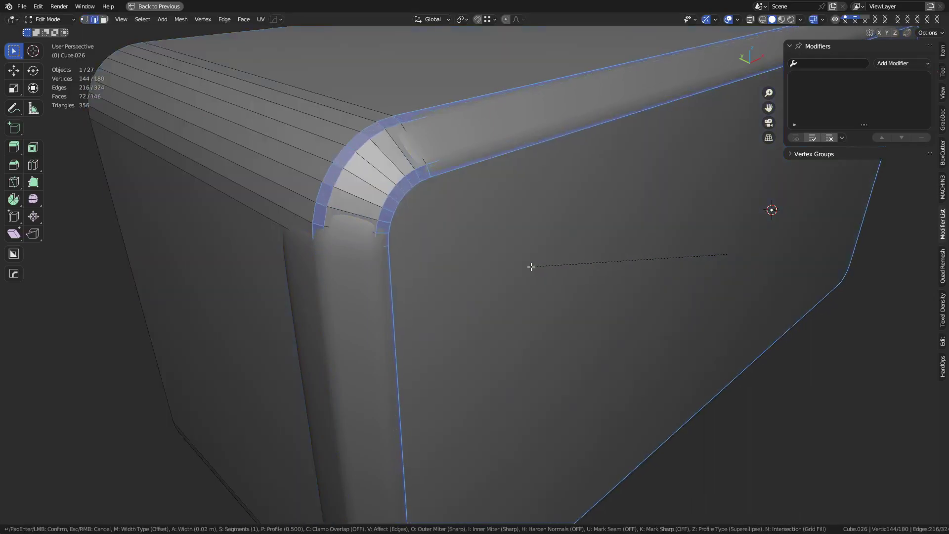
left_click(529, 265)
key("Tab")
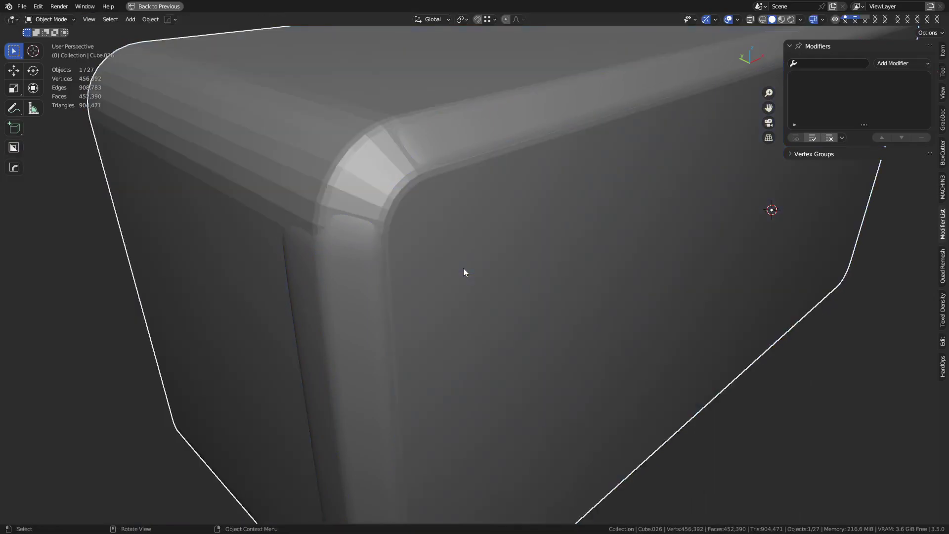
Inset the block's front face 0.04125 m with a depth of -0.005318 m
middle_click_drag(464, 268, 588, 289)
key("Tab")
key("alt+a")
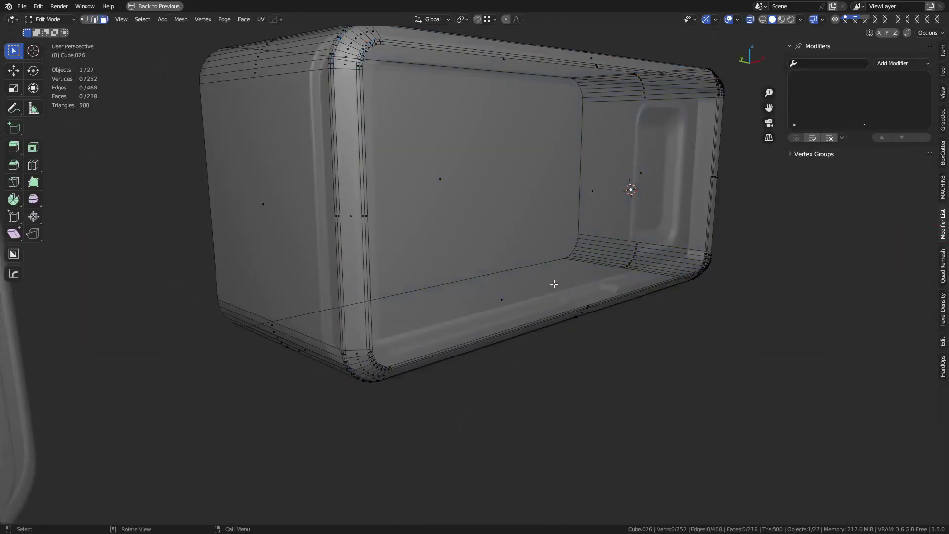
left_click(602, 186)
middle_click_drag(610, 175, 662, 352)
scroll(655, 333, "up", 5)
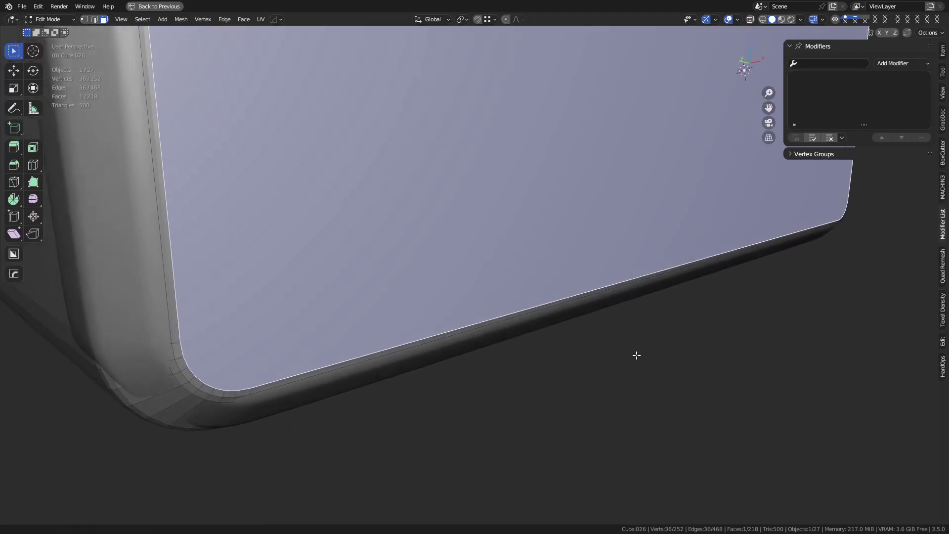
key("i")
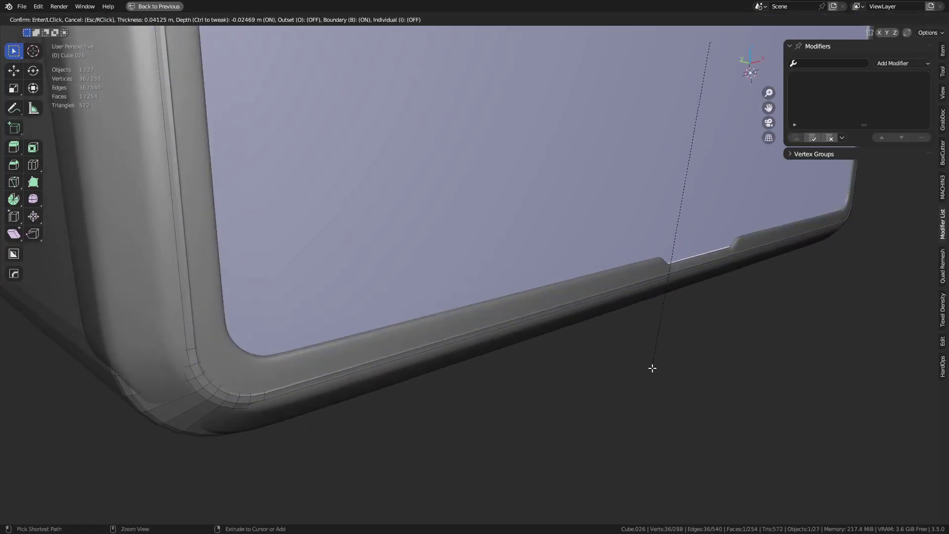
key("ctrl")
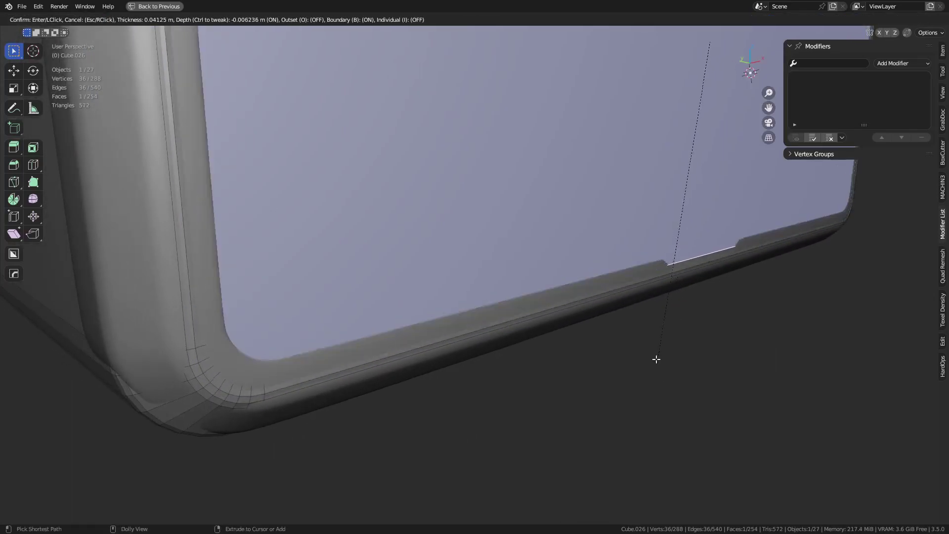
left_click(663, 364)
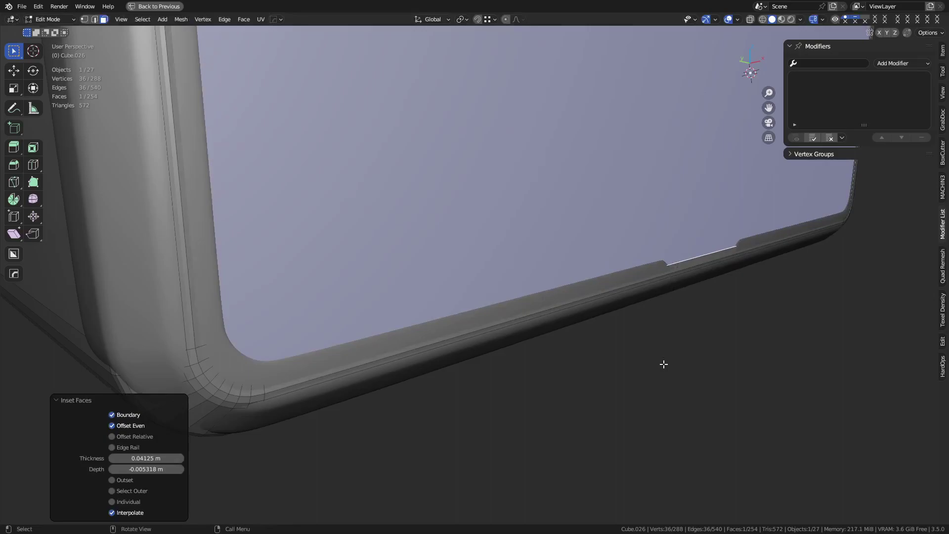
Push the inset front face inward with a zero-thickness inset at a depth of -0.1944 m
key("i")
key("ctrl")
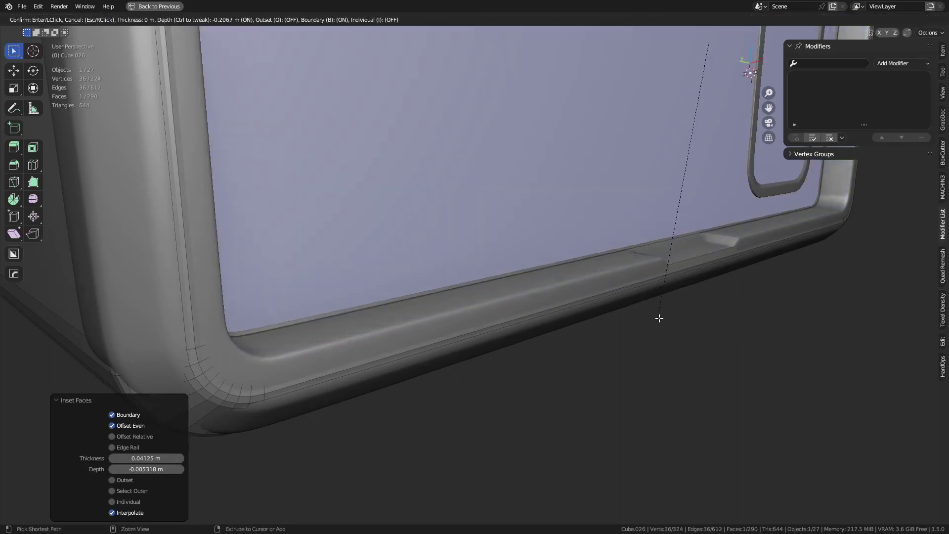
left_click(662, 320)
Inset the recessed face about 0.077 m with a depth of about -0.036 m
key("i")
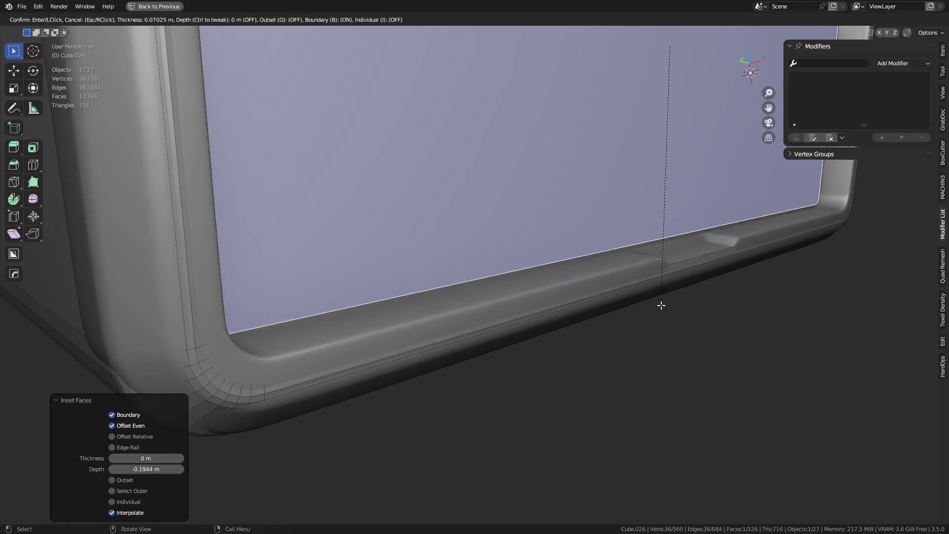
key("ctrl")
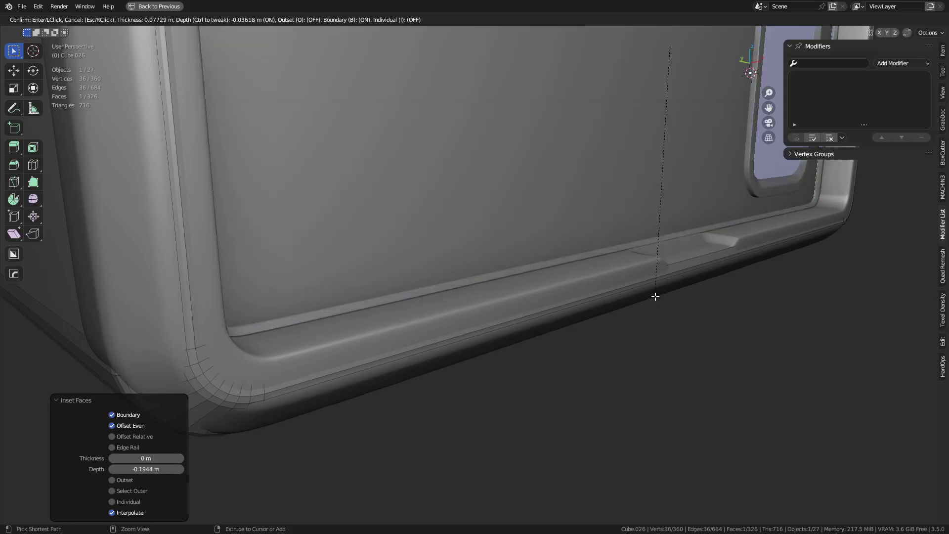
left_click(656, 298, "ctrl")
Select the edge loop around the recess opening and choose another transform preset
key("alt+z")
key("2")
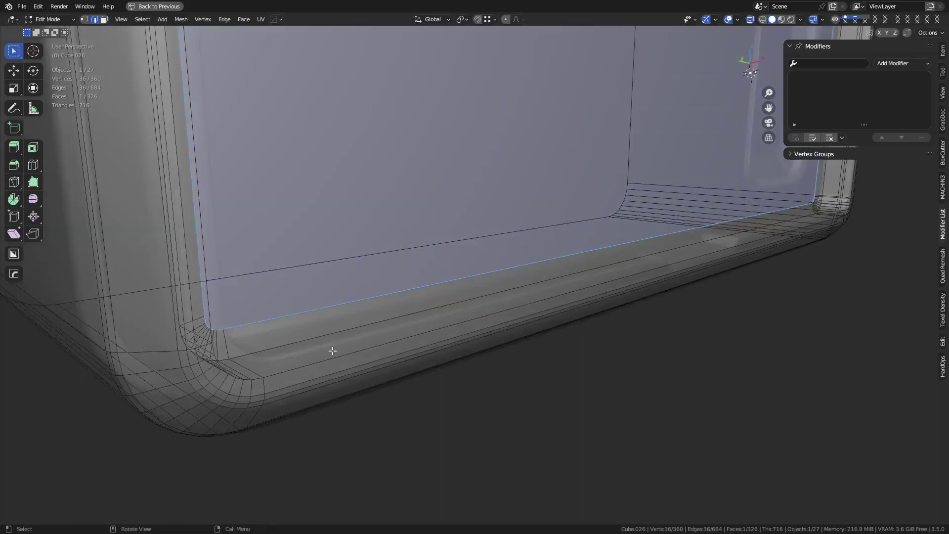
left_click(330, 355, "alt")
middle_click_drag(330, 354, 459, 341)
key("alt+z")
key("s")
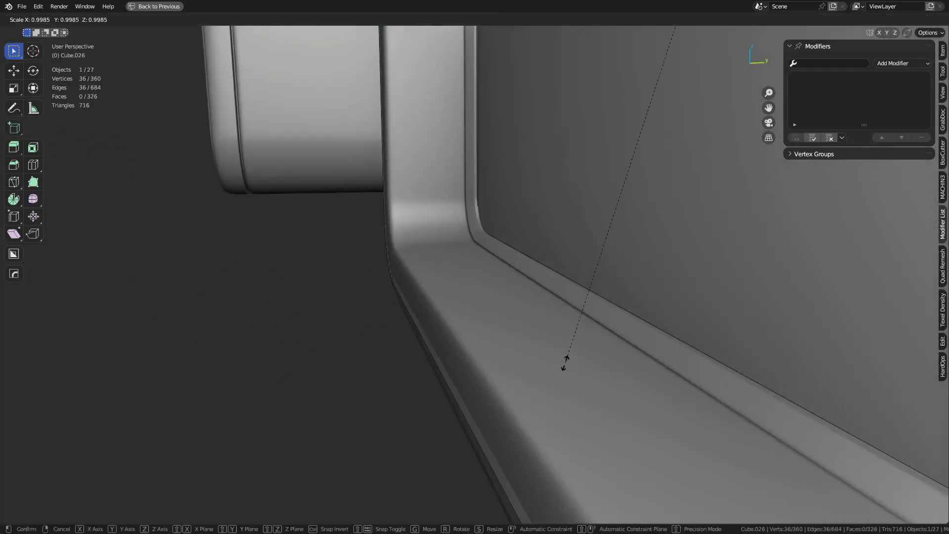
right_click(580, 316)
key("shift+space")
left_click(638, 316)
Try a uniform 0.963 scale on the recess opening's edge loop and undo it
key("s")
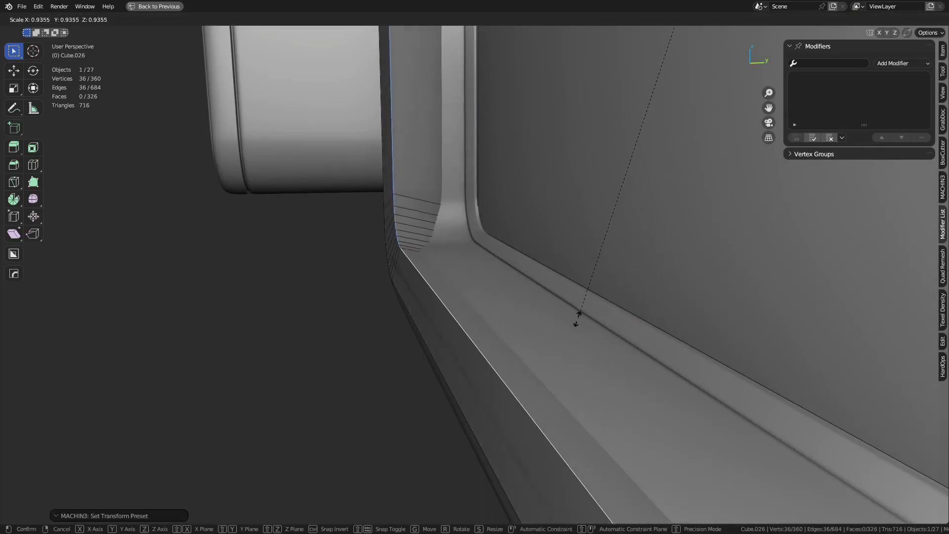
left_click(577, 334)
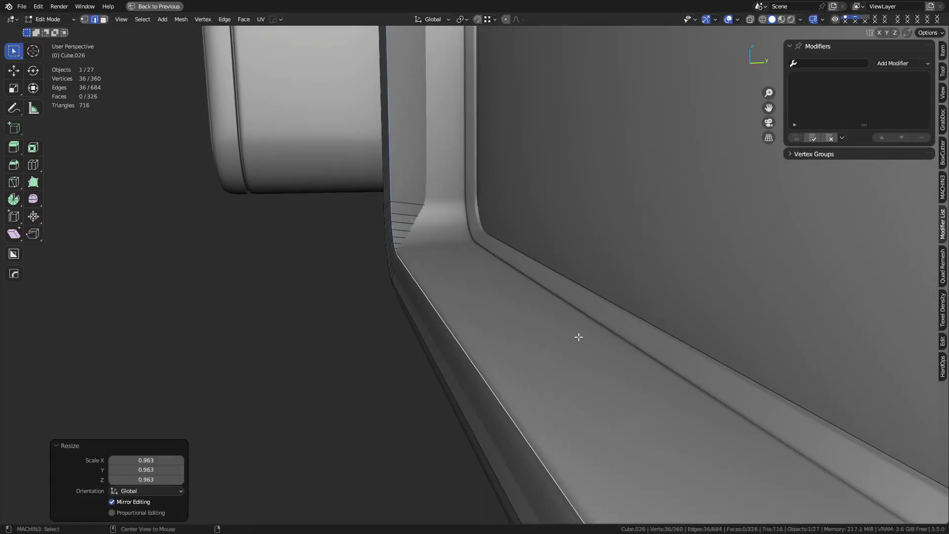
key("alt+z")
left_click(566, 333)
double_click(566, 335)
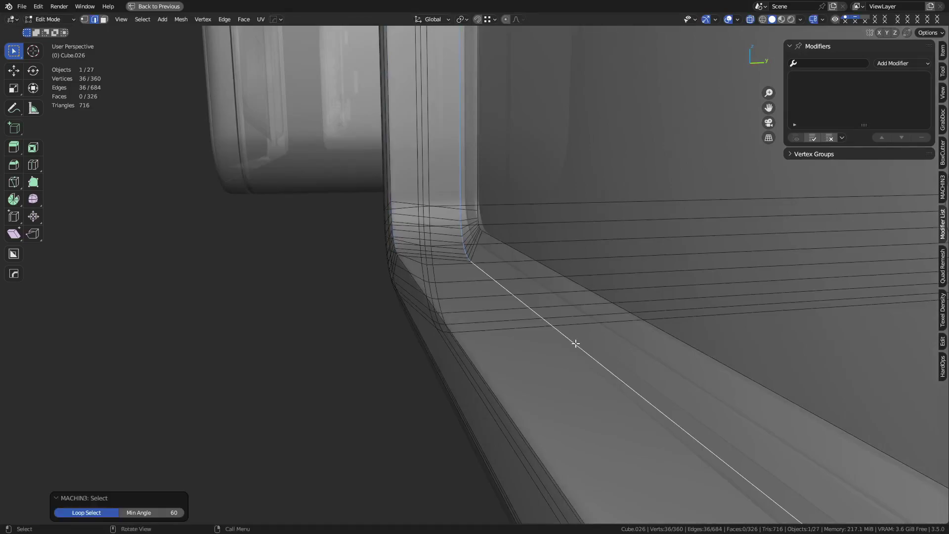
key("alt+z")
key("s")
right_click(590, 329)
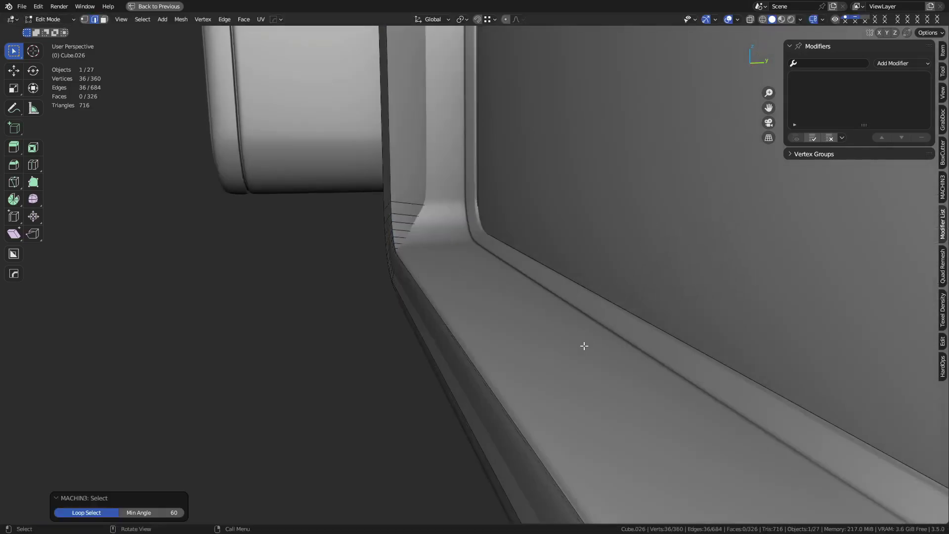
key("ctrl+z")
key("ctrl+z")
key("ctrl+z")
Scale the recess opening's edge loop to 0.965 along Z and about 0.987 along X to match the frame
middle_click_drag(558, 375, 579, 353)
key("alt+z")
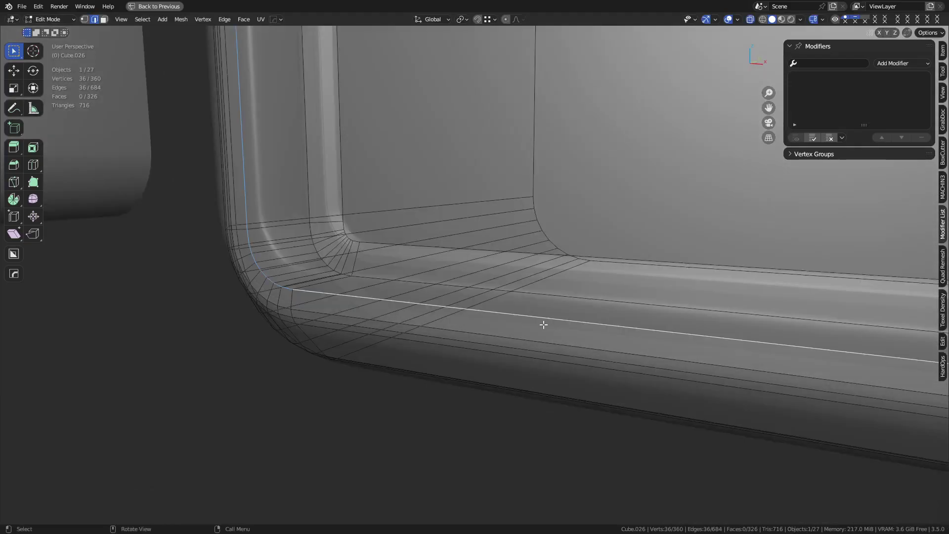
key("alt+z")
middle_click_drag(547, 325, 627, 350)
key("s")
key("z")
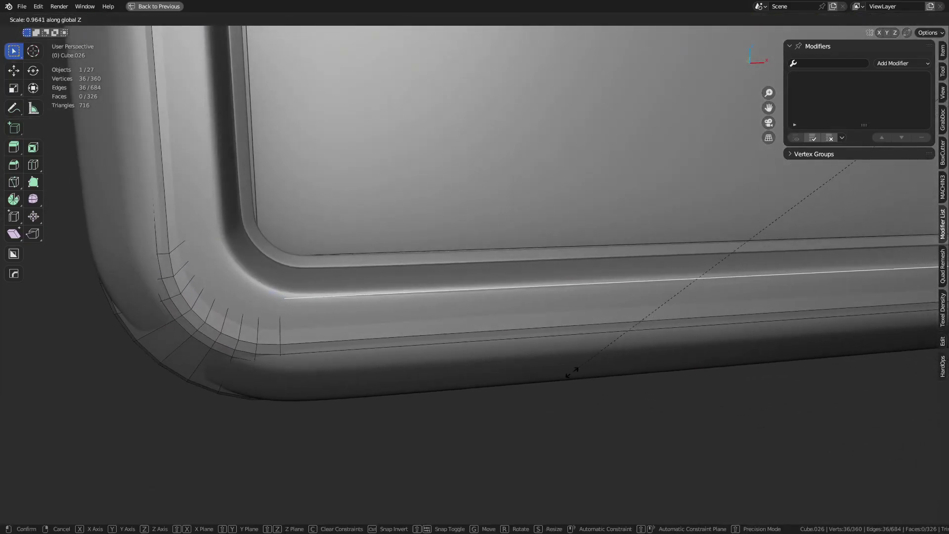
left_click(568, 373)
key("s")
key("y")
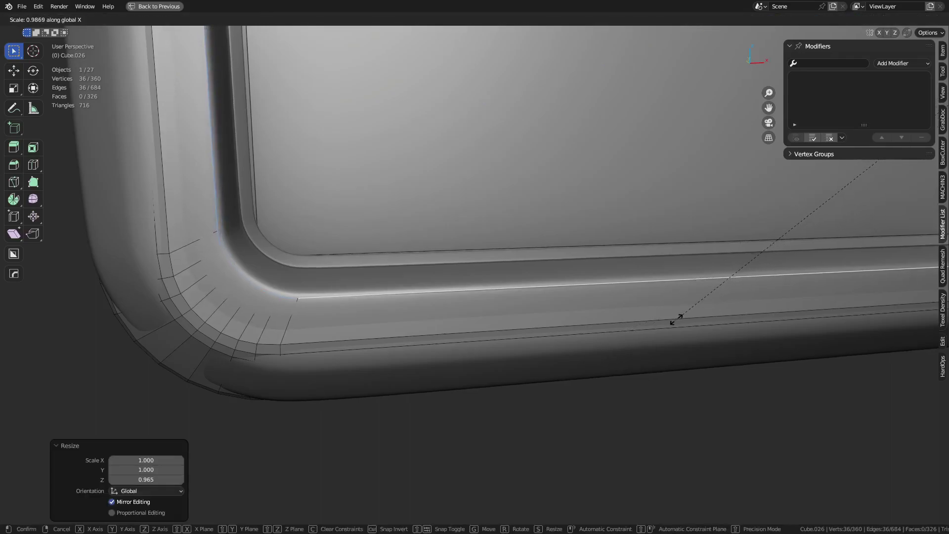
left_click(675, 320)
Scale the deeper edge loop at the back of the recess wall to 0.949 along Z
key("alt+z")
middle_click_drag(433, 264, 625, 365)
key("s")
key("x")
key("Escape")
key("s")
key("z")
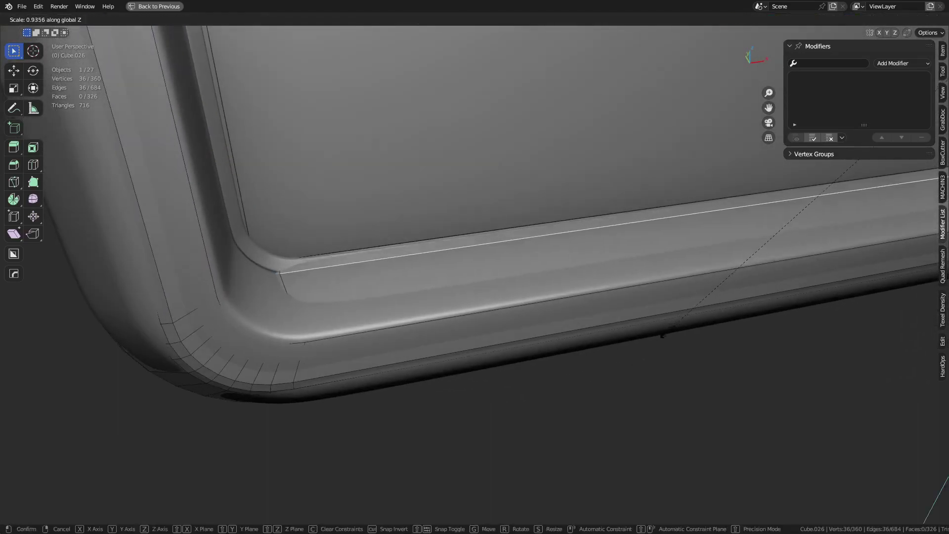
left_click(551, 390)
Scale the recess's deeper edge loop to 0.979 along X and fine-tune it to about 0.998 along Z
key("s")
key("x")
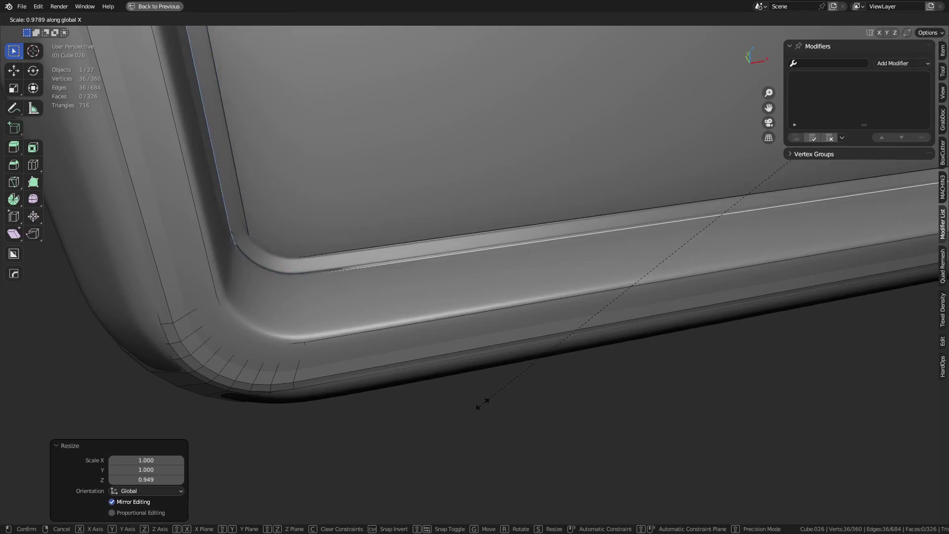
left_click(484, 404)
key("s")
key("z")
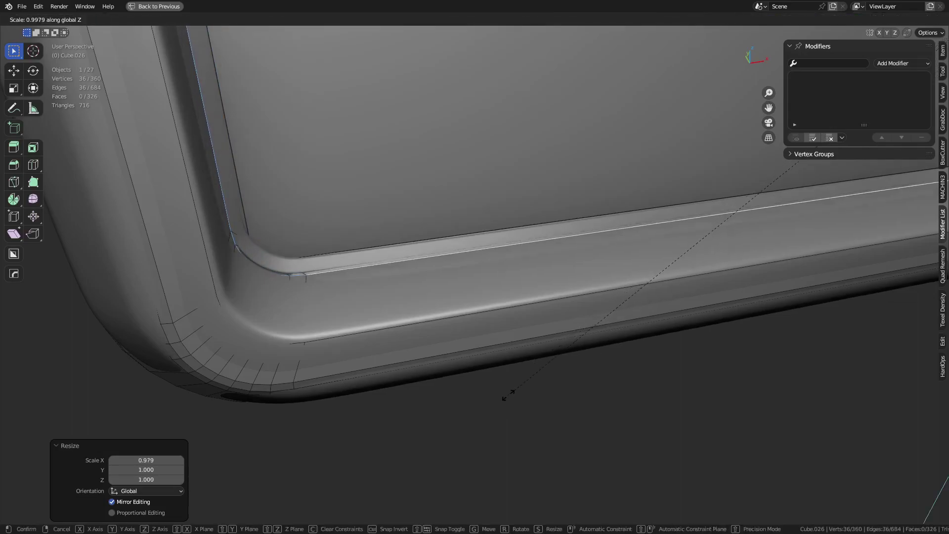
left_click(509, 393)
Select the large recessed back face and scale it to 0.992 along X
middle_click_drag(521, 385, 455, 277)
left_click(418, 212)
middle_click_drag(418, 212, 658, 244)
scroll(635, 164, "down", 2)
left_click(635, 164)
scroll(585, 365, "up", 4)
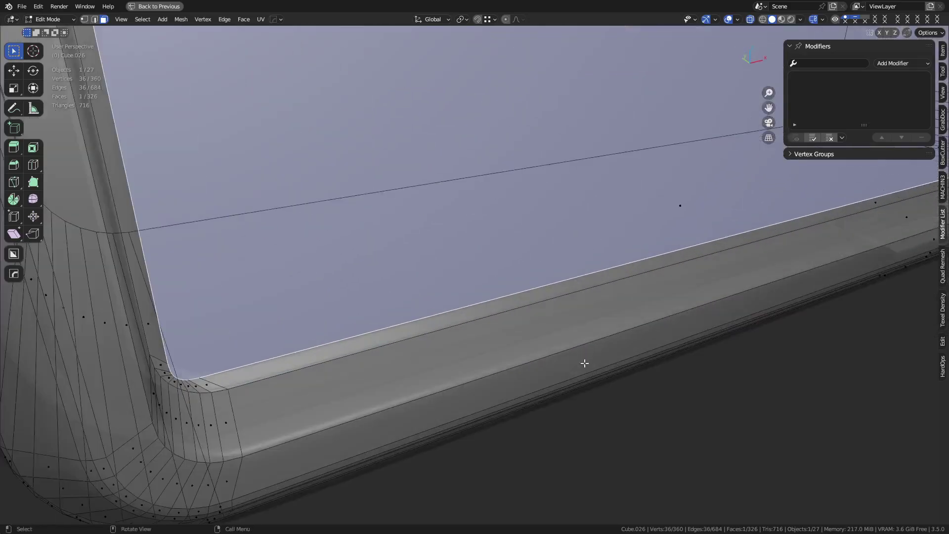
key("s")
key("x")
left_click(589, 380)
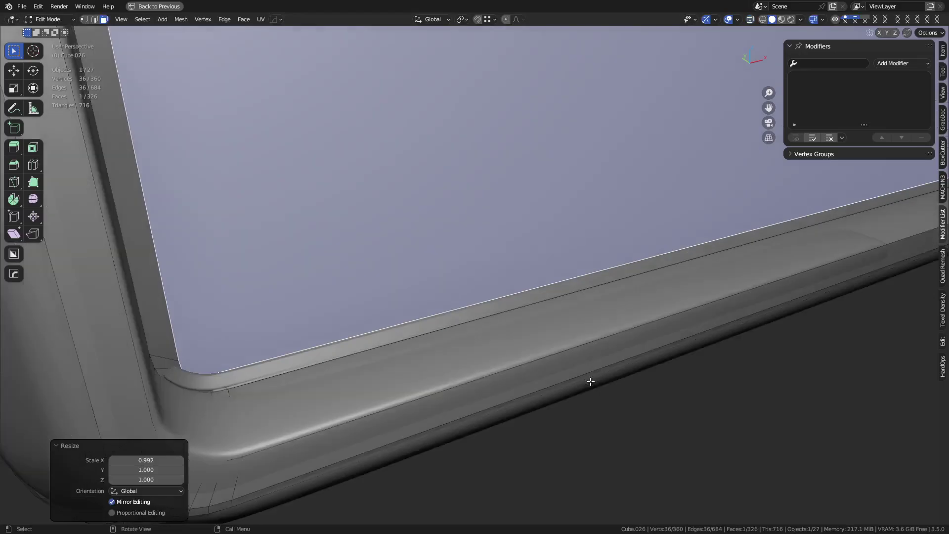
Return to object mode and set the viewport shading colour to Random
key("ctrl+Tab")
scroll(564, 372, "down", 4)
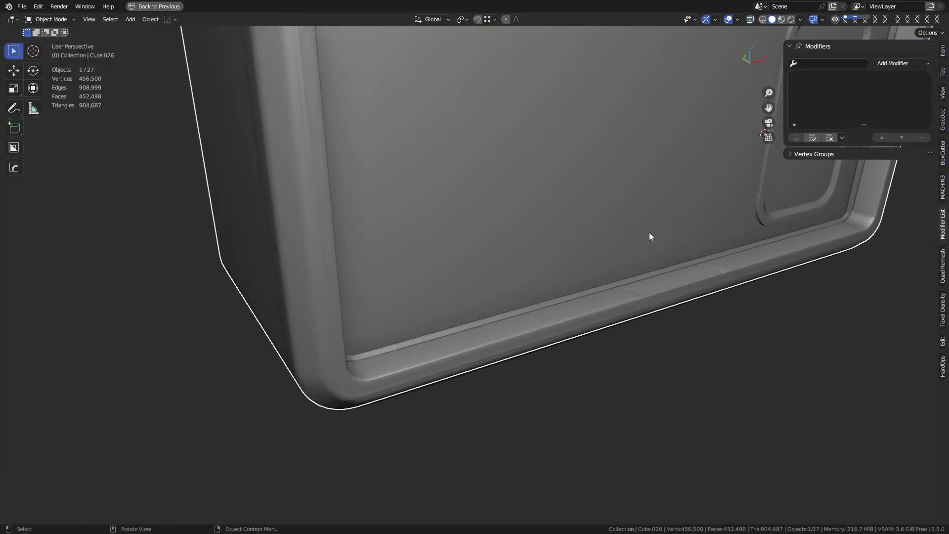
left_click(800, 19)
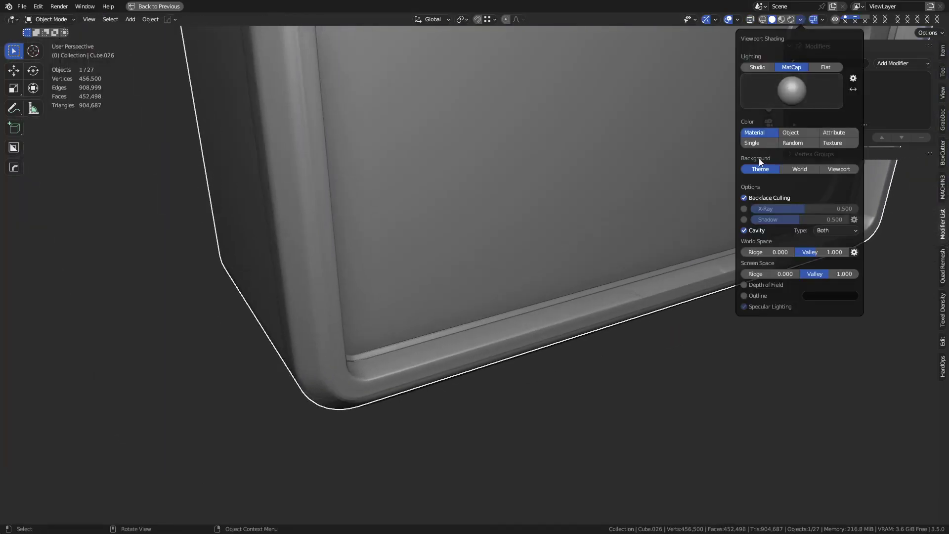
left_click(788, 144)
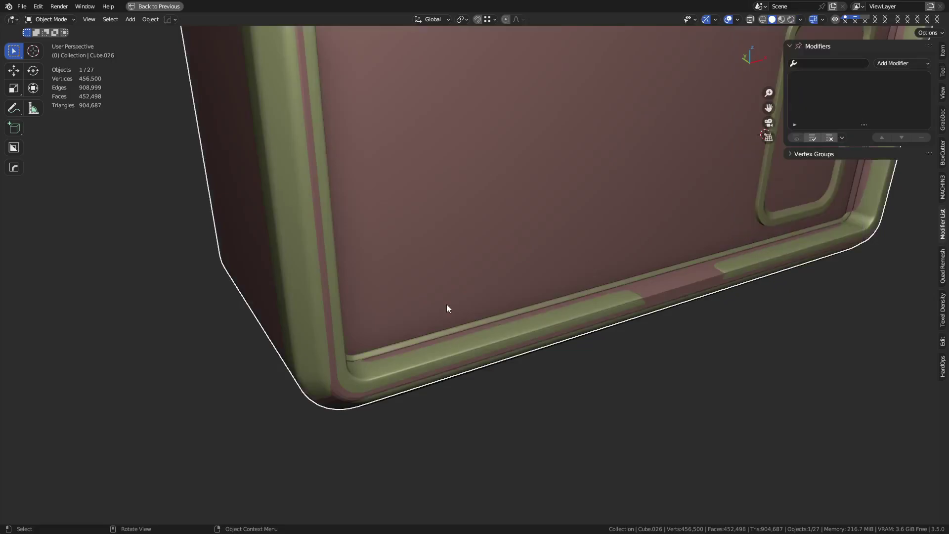
Scale the recessed back face to about 0.993 along Z to align with the underlying frame
key("Tab")
scroll(523, 367, "up", 6)
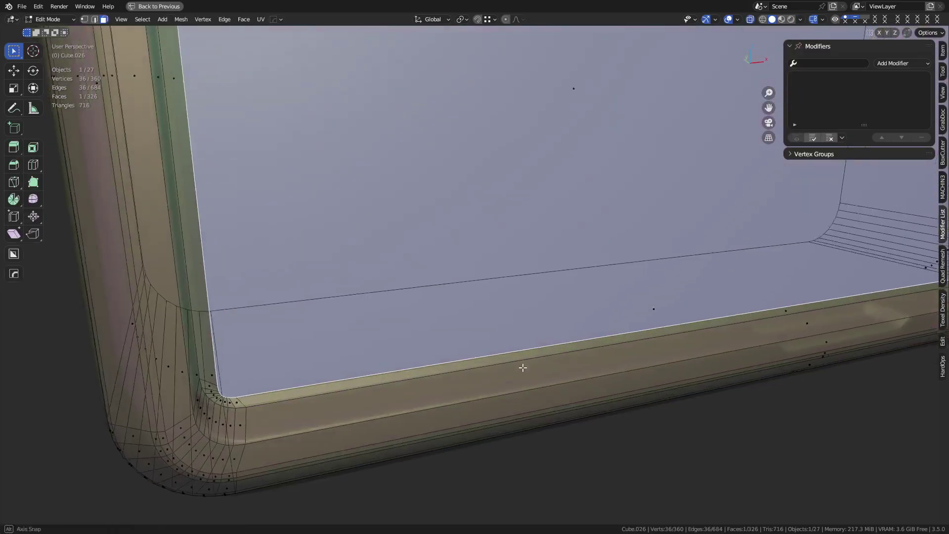
scroll(543, 413, "down", 1)
key("s")
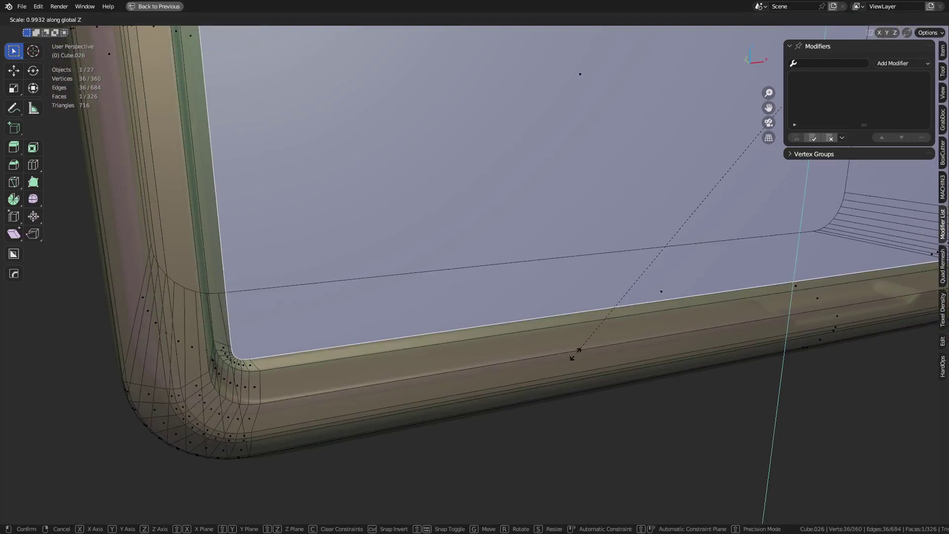
left_click(557, 388)
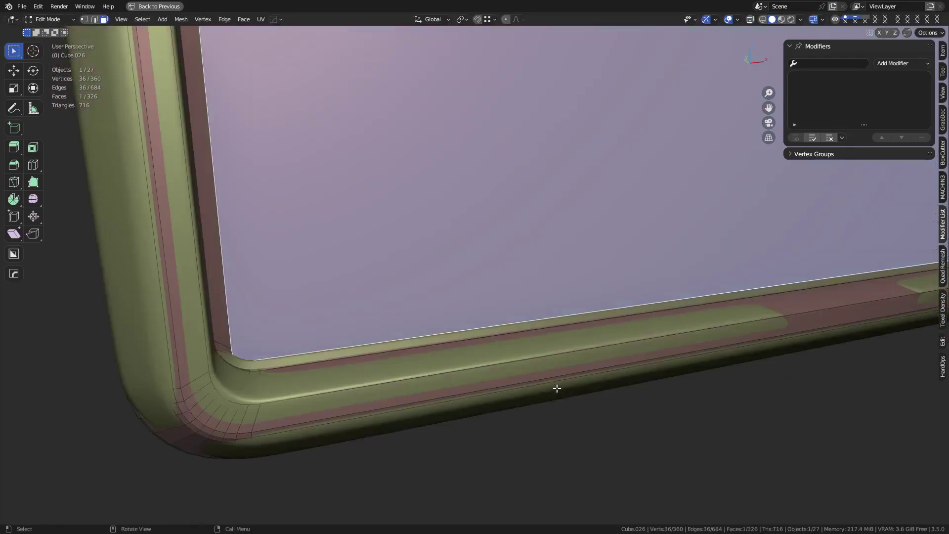
Show the wireframe overlay in object mode and isolate the rebuilt housing in local view
key("Tab")
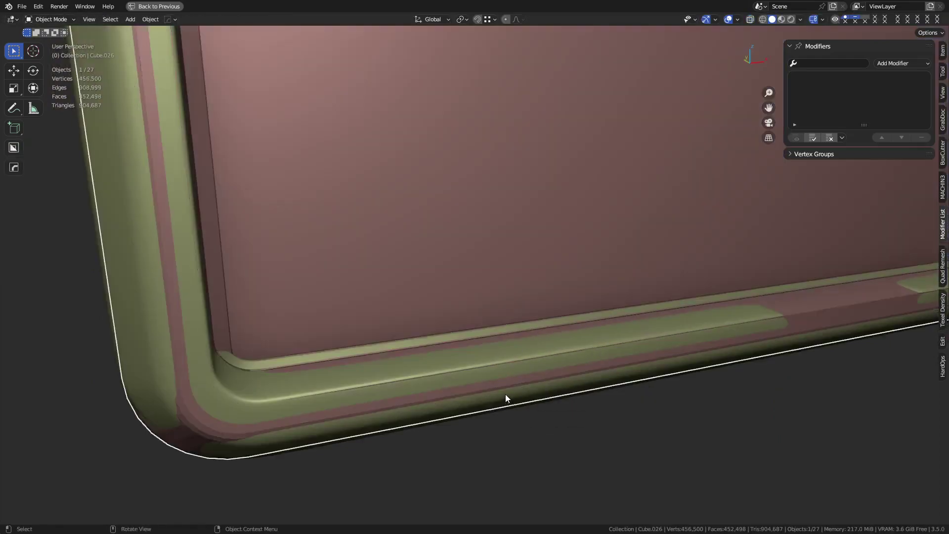
scroll(505, 395, "down", 2)
middle_click_drag(756, 324, 462, 388, "shift")
middle_click_drag(622, 349, 454, 346)
key("shift+w")
middle_click_drag(513, 348, 523, 318, "shift")
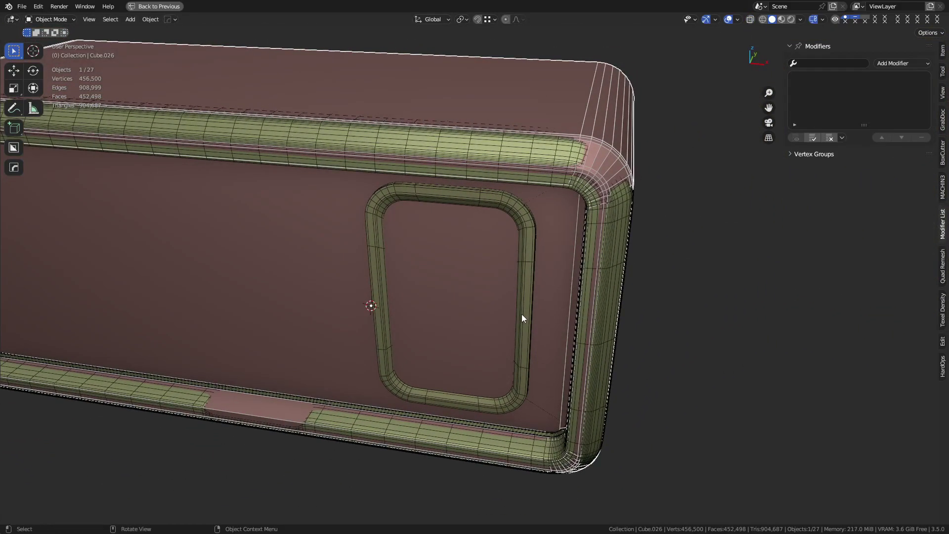
middle_click_drag(563, 252, 570, 285)
key("KP_Divide")
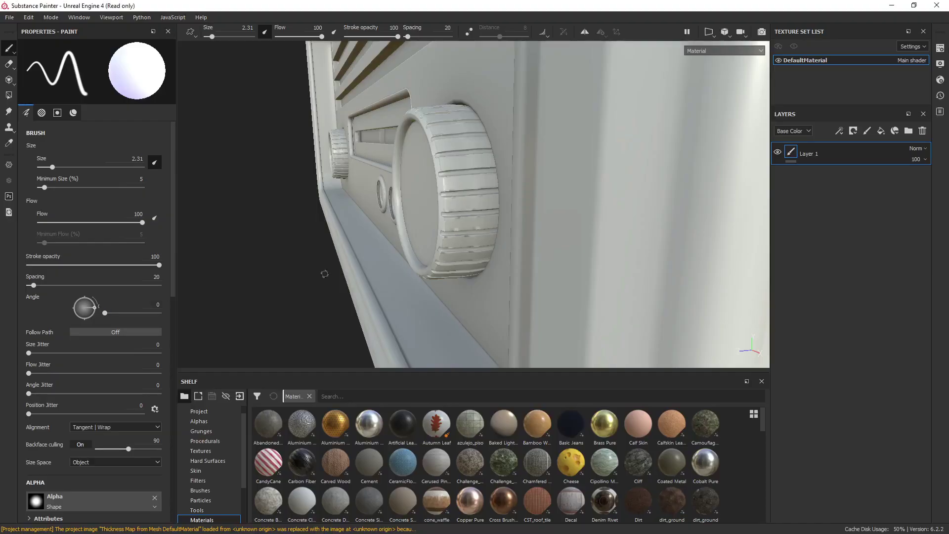
Close Substance Painter and return to Blender
left_click(937, 4)
left_click(447, 284)
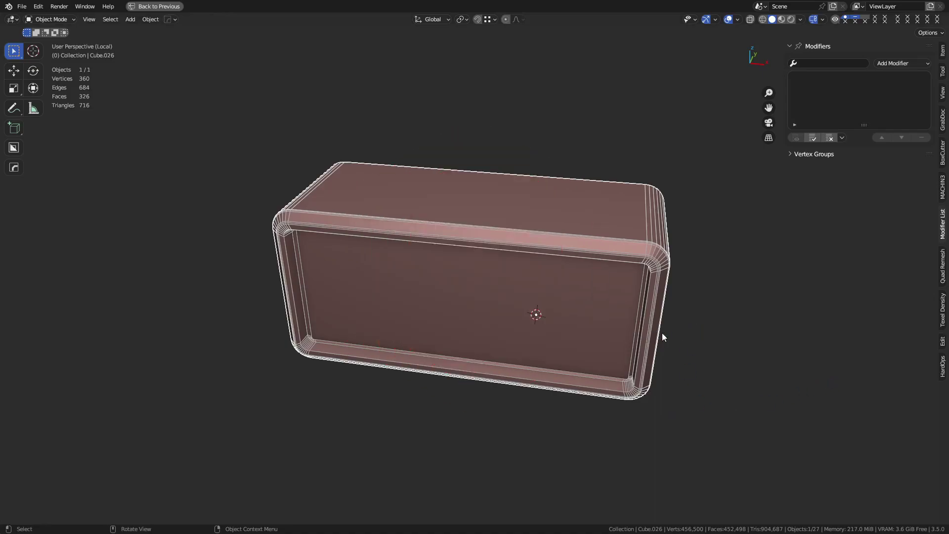
Mark a seam along the outer edge loop of the narrow step surrounding the recessed back face
key("Tab")
key("a")
middle_click_drag(590, 341, 640, 303)
scroll(523, 273, "up", 2)
left_click(497, 248)
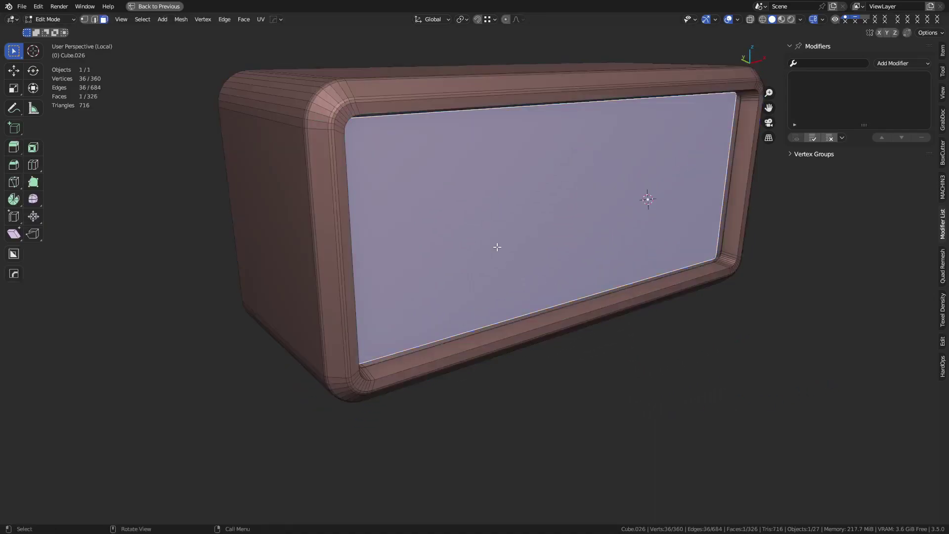
key("ctrl+KP_Add")
key("u")
key("Escape")
key("2")
key("u")
left_click(689, 299)
middle_click_drag(627, 276, 587, 282)
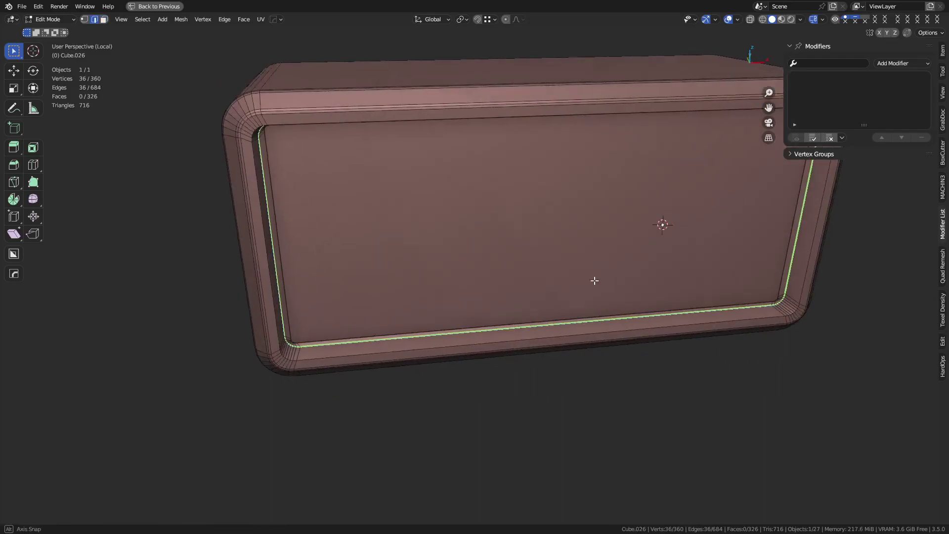
Mark a seam along the outer shell's edge loop just behind the beveled front rim
middle_click(278, 337, "alt")
scroll(580, 332, "up", 4)
middle_click_drag(581, 333, 543, 365)
scroll(573, 338, "down", 4)
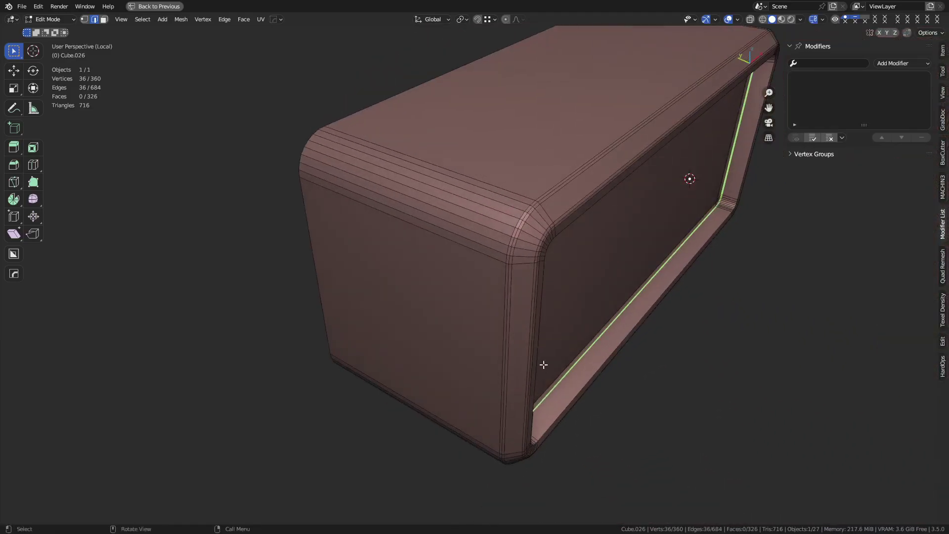
left_click(505, 275, "alt")
key("u")
left_click(457, 279)
scroll(373, 306, "down", 1)
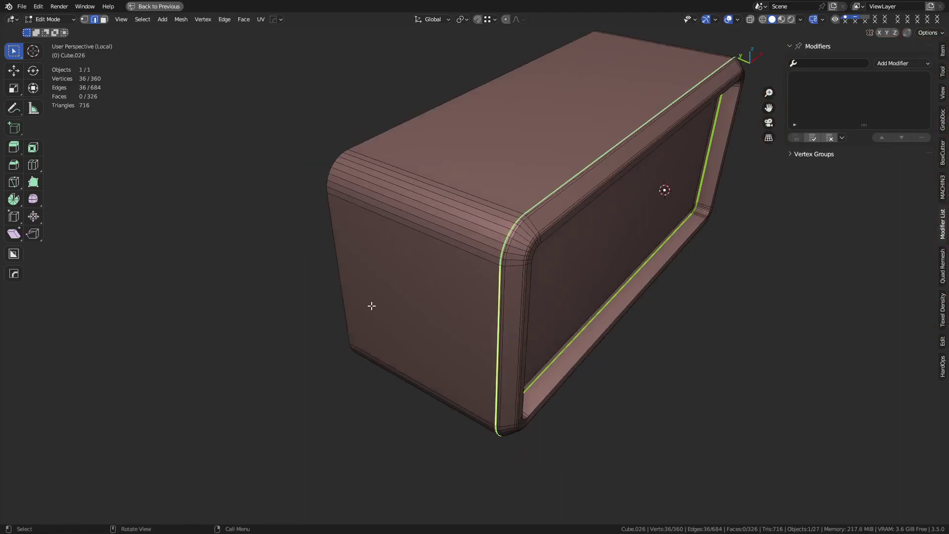
Select the housing's large rear face and mark its border as a seam
middle_click_drag(372, 306, 486, 299)
key("3")
left_click(311, 339)
key("u")
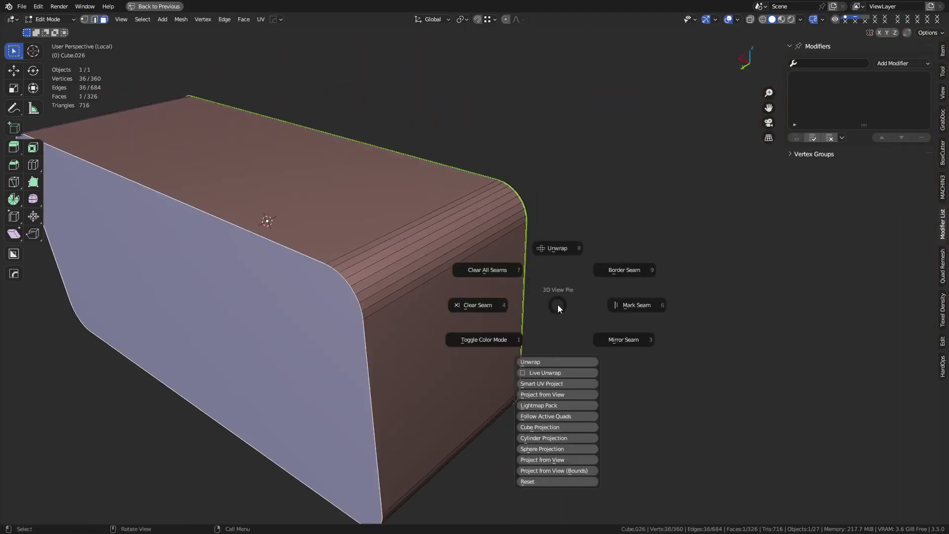
left_click(638, 305)
Bevel the edge loop at the recess opening with 2 segments and a width of about 0.013 m
middle_click_drag(692, 298, 678, 310)
scroll(521, 325, "up", 2)
middle_click_drag(522, 325, 404, 266)
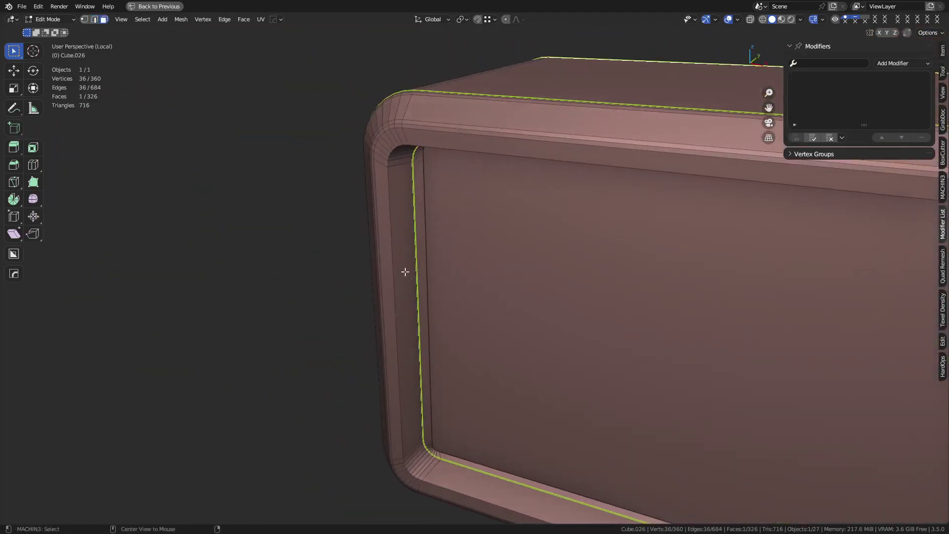
middle_click(404, 266, "alt")
scroll(502, 299, "up", 4)
middle_click_drag(493, 313, 498, 401)
left_click(440, 272, "alt")
middle_click_drag(482, 298, 499, 309)
key("2")
left_click(430, 253, "alt")
key("ctrl+b")
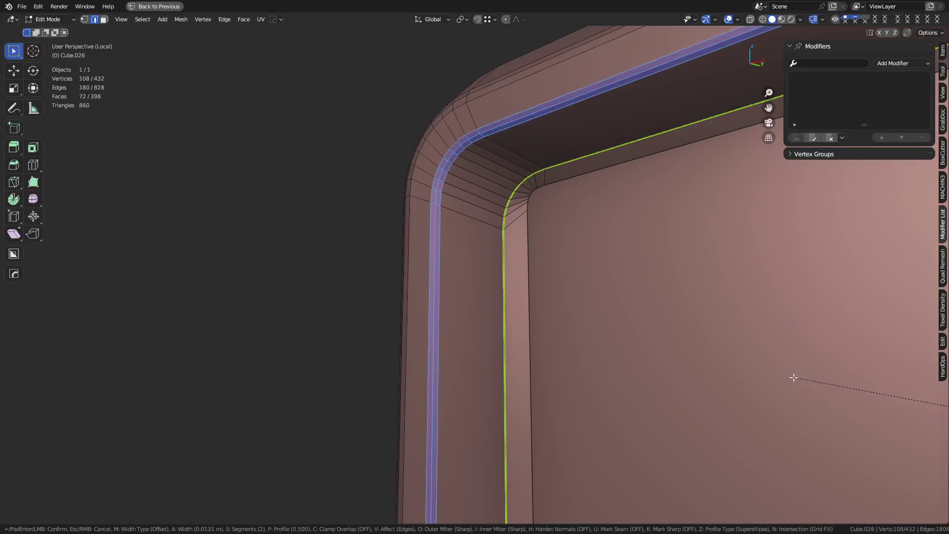
left_click(785, 375)
Mark a seam along the middle edge loop of the new bevel around the recess opening
middle_click_drag(500, 322, 548, 369)
middle_click_drag(499, 344, 452, 312)
left_click(428, 232, "alt")
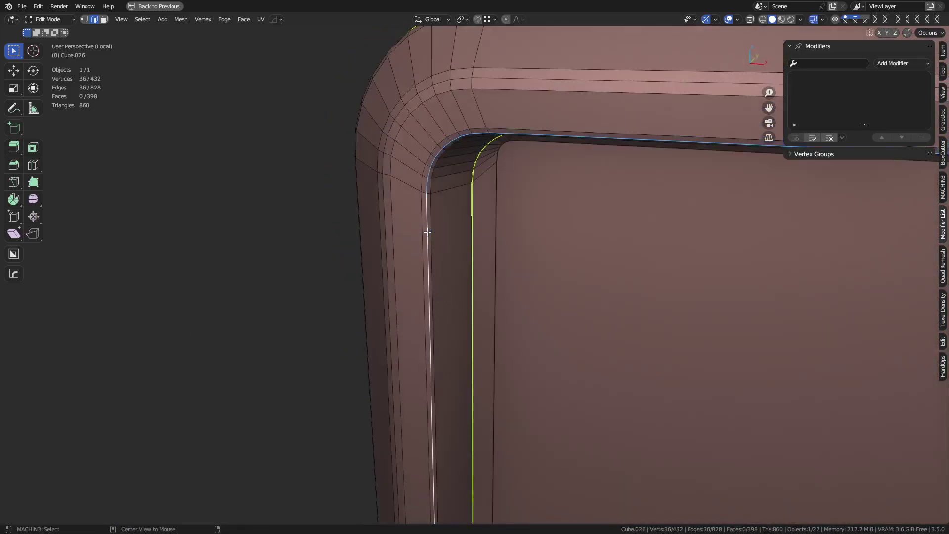
key("u")
left_click(621, 262)
Unwrap the whole housing mesh and examine its islands in a maximized UV editor
scroll(519, 312, "down", 3)
middle_click_drag(519, 312, 615, 307)
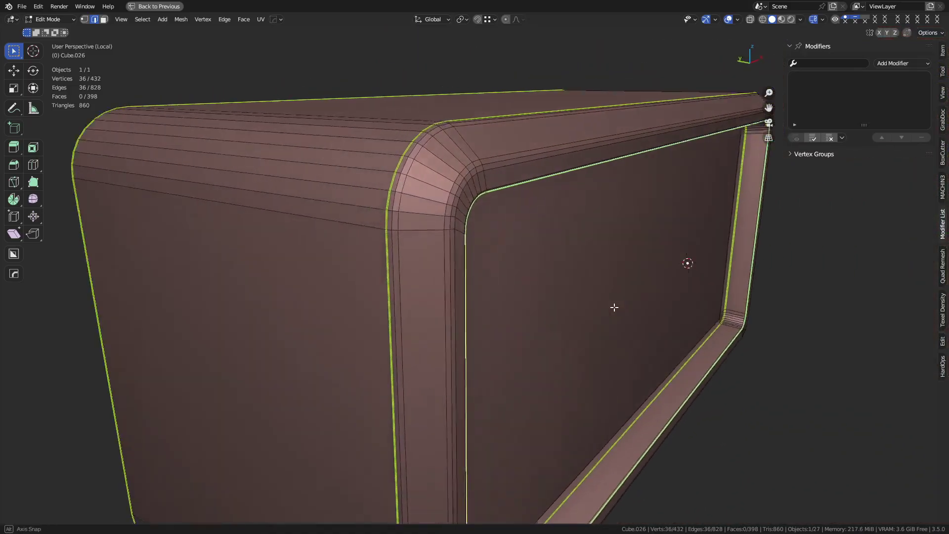
scroll(615, 307, "down", 6)
key("ctrl+space")
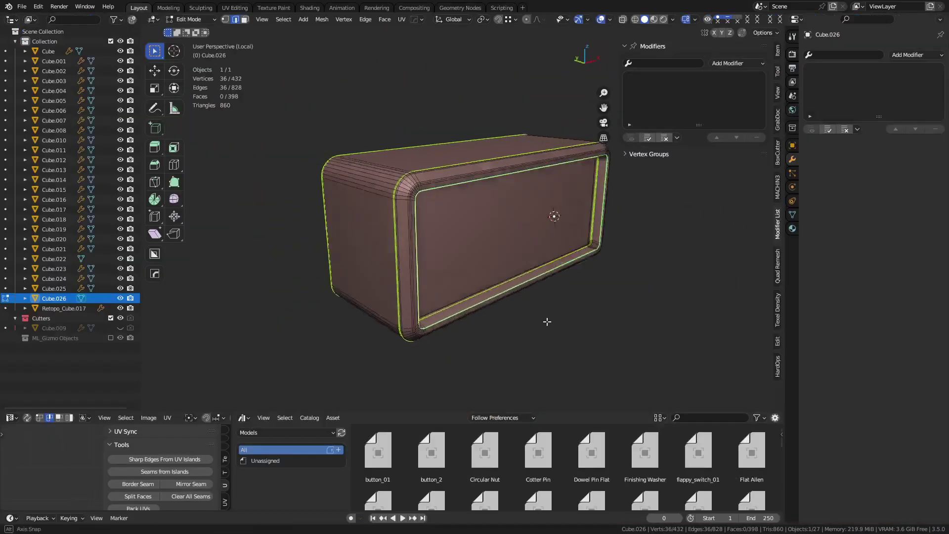
middle_click_drag(540, 321, 514, 318)
key("a")
key("u")
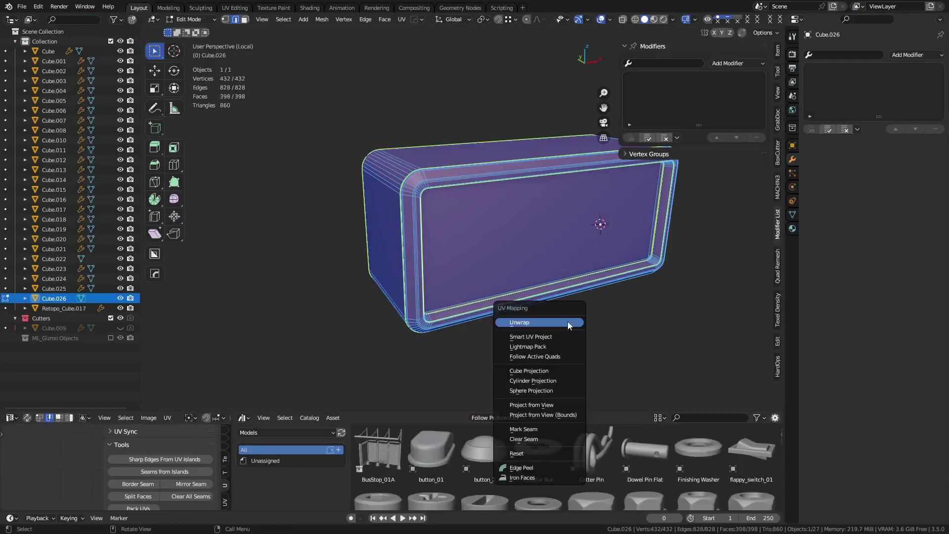
left_click(567, 321)
key("ctrl+space")
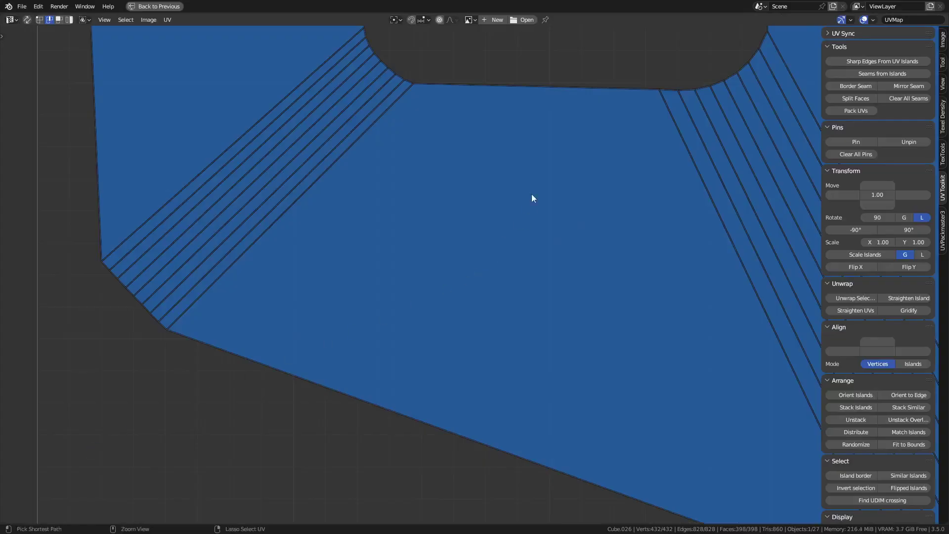
scroll(553, 239, "down", 10)
scroll(514, 318, "up", 12)
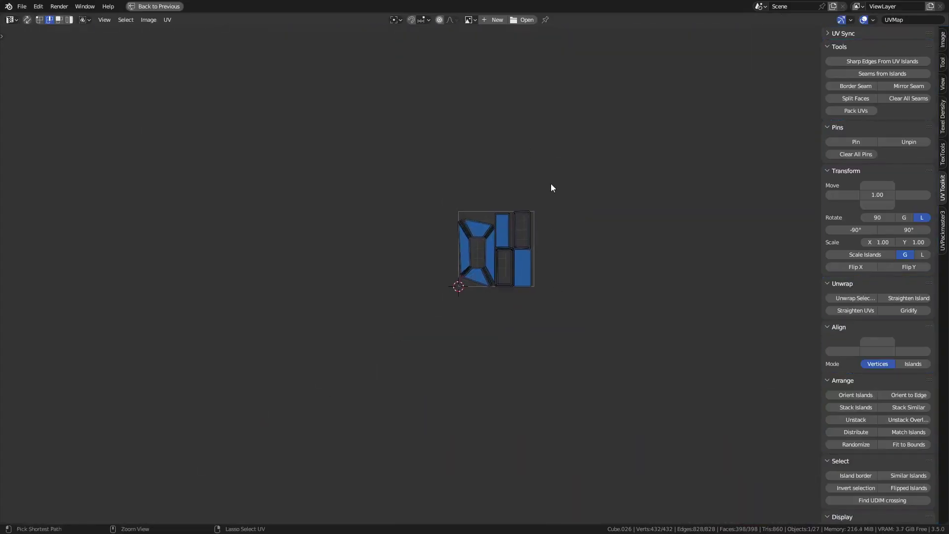
middle_click_drag(663, 223, 522, 345)
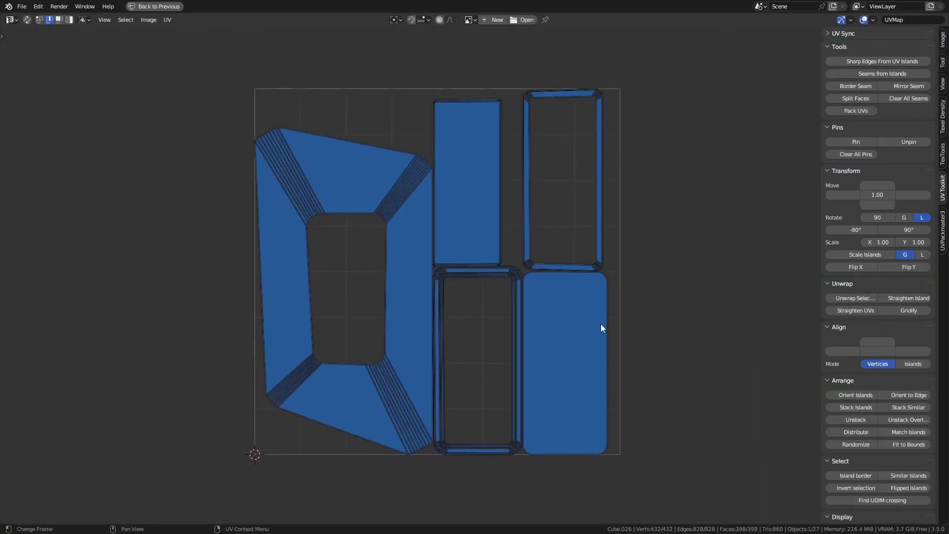
Unwrap the whole mesh again with the Conformal method and check the resulting UV layout
key("ctrl+space")
key("u")
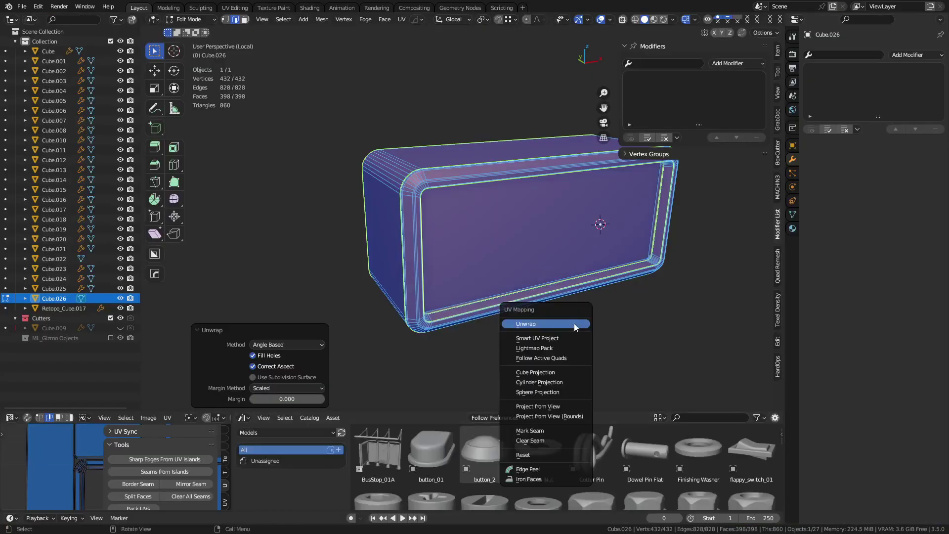
left_click(298, 346)
left_click(294, 367)
key("ctrl+space")
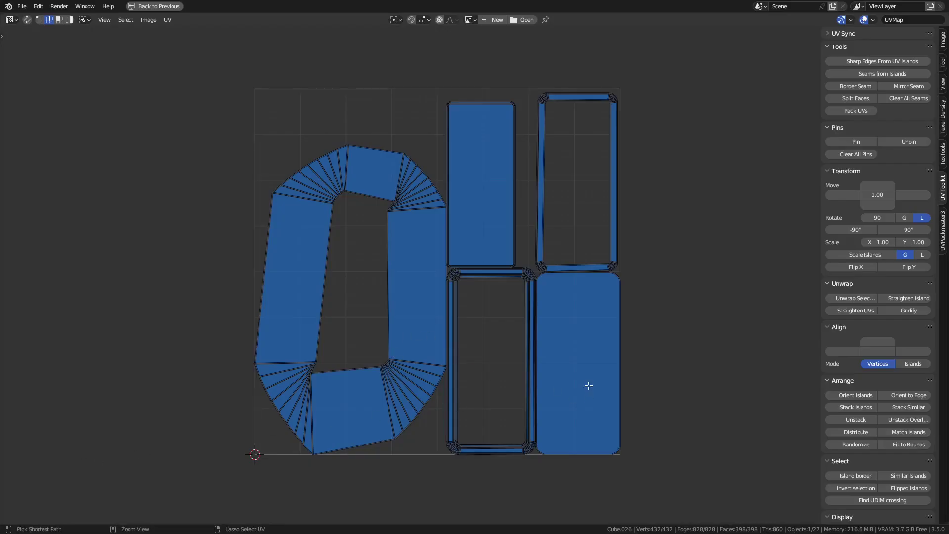
key("ctrl+space")
Mark a seam across the recess wall on the middle edge of its upper-left rounded corner
key("Tab")
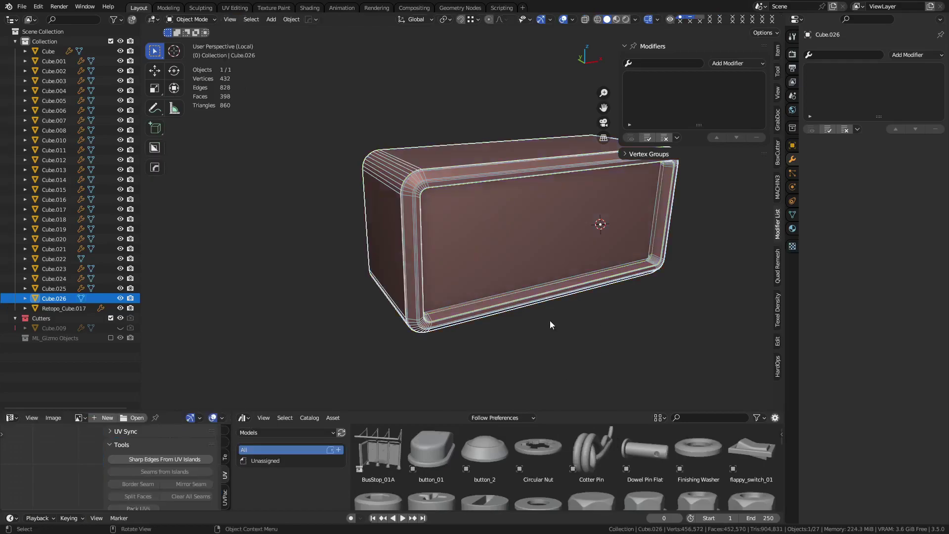
key("Tab")
scroll(559, 208, "up", 5)
middle_click_drag(559, 208, 450, 159)
middle_click_drag(486, 197, 428, 169, "shift")
middle_click(435, 159, "alt")
scroll(422, 182, "up", 6)
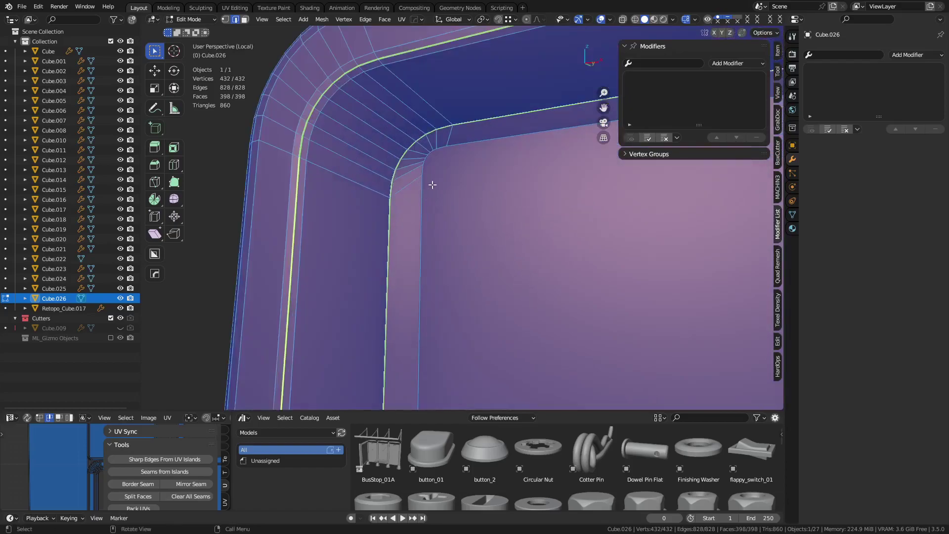
left_click(387, 137)
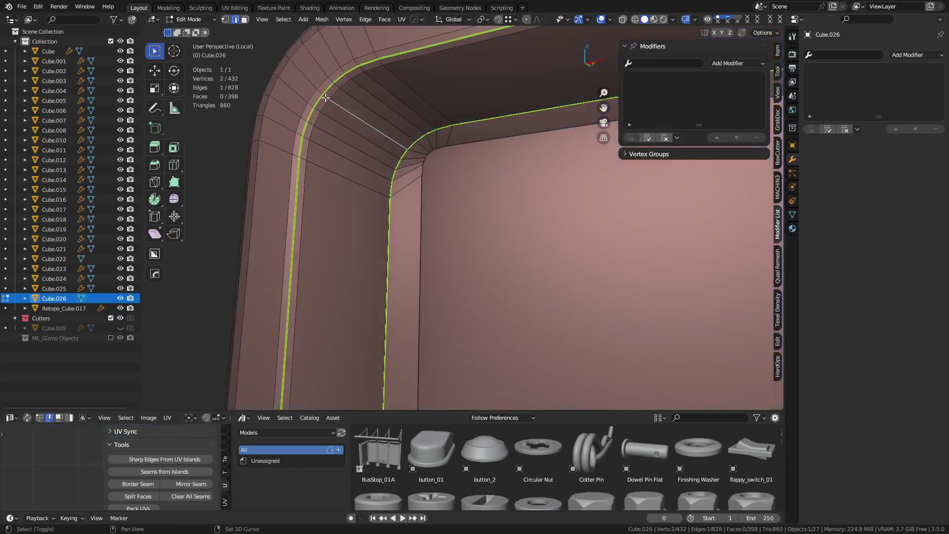
key("u")
left_click(568, 160)
Mark a seam across the recess wall on the middle edge of its lower-left rounded corner
scroll(502, 343, "down", 4)
middle_click_drag(502, 343, 509, 29, "shift")
middle_click_drag(458, 353, 464, 328)
scroll(462, 335, "up", 4)
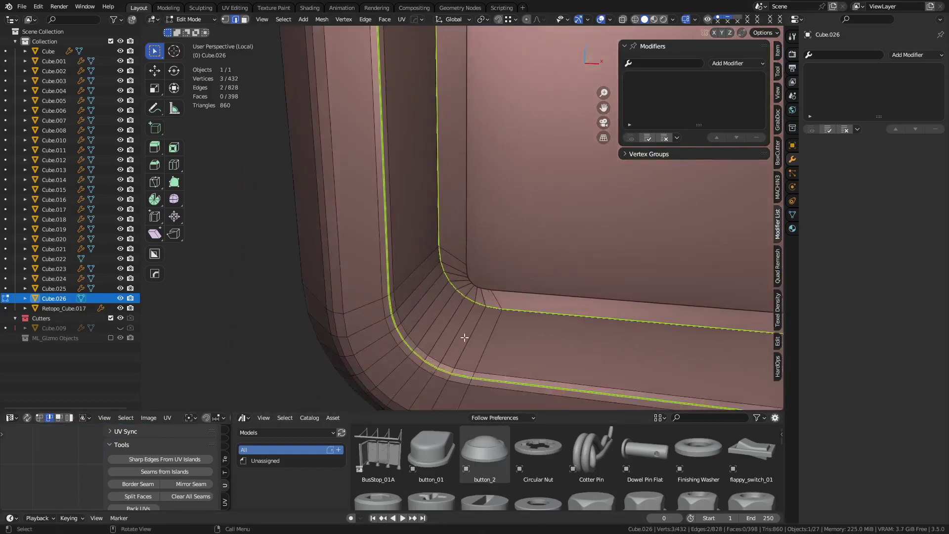
middle_click_drag(458, 396, 438, 272)
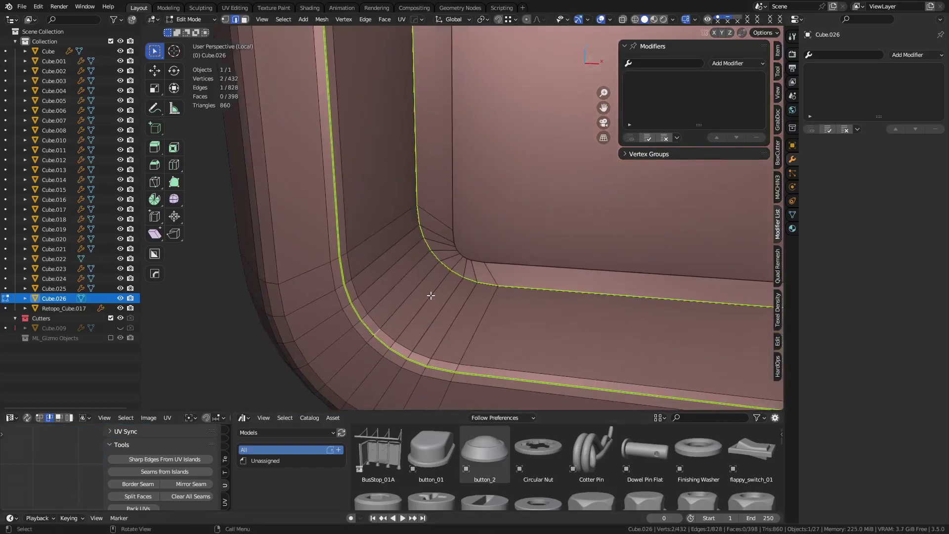
key("u")
left_click(536, 321)
Mark seams across the recess wall on the middle edges of its lower-right and upper-right rounded corners
scroll(529, 321, "down", 7)
middle_click_drag(612, 276, 572, 279, "shift")
scroll(498, 256, "up", 7)
middle_click_drag(599, 361, 571, 307, "shift")
left_click(586, 302, "shift")
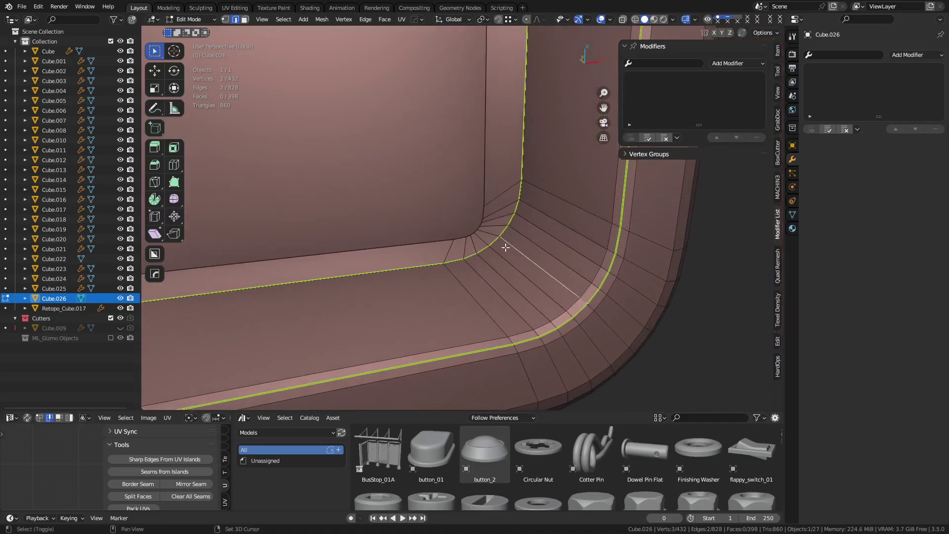
middle_click_drag(505, 247, 495, 225)
left_click(523, 144)
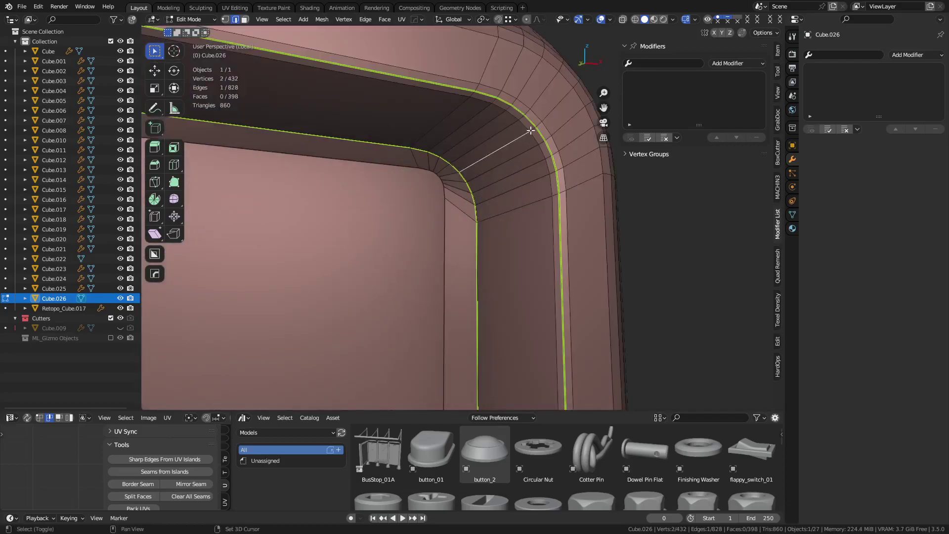
key("alt+u")
left_click(593, 169)
Select the whole mesh and unwrap it with the new recess-corner seams
key("a")
key("u")
left_click(507, 216)
scroll(72, 461, "down", 6)
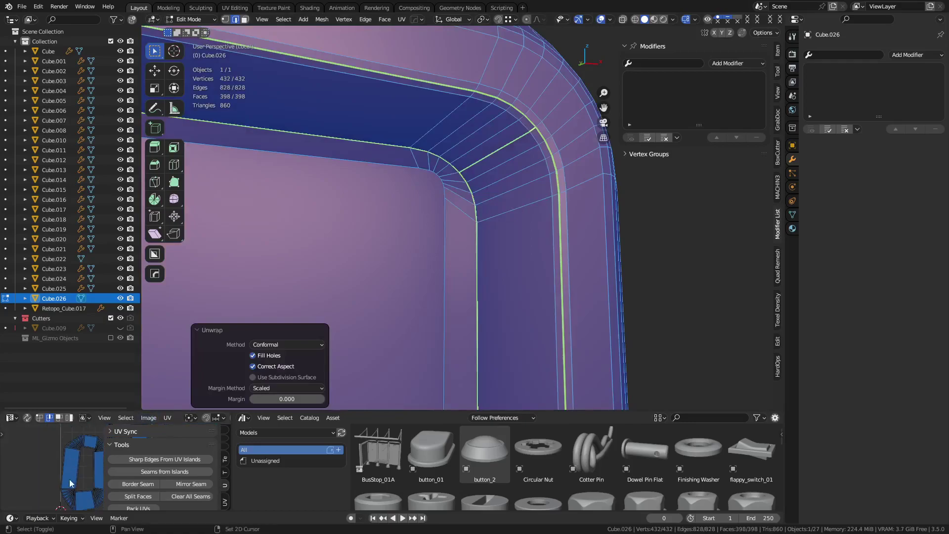
scroll(568, 271, "down", 6)
Select the middle lengthwise edge of each of the outer shell's four rounded corners and mark them as seams
mouse_move(466, 275)
middle_mouse_down()
mouse_move(472, 284)
mouse_move(453, 293)
mouse_move(446, 254)
mouse_move(388, 271)
mouse_move(445, 324)
mouse_move(464, 279)
middle_mouse_up()
scroll(438, 230, "up", 3)
scroll(388, 271, "down", 2)
left_click(383, 275)
scroll(471, 345, "down", 4)
middle_click_drag(437, 370, 430, 314)
scroll(429, 313, "up", 3)
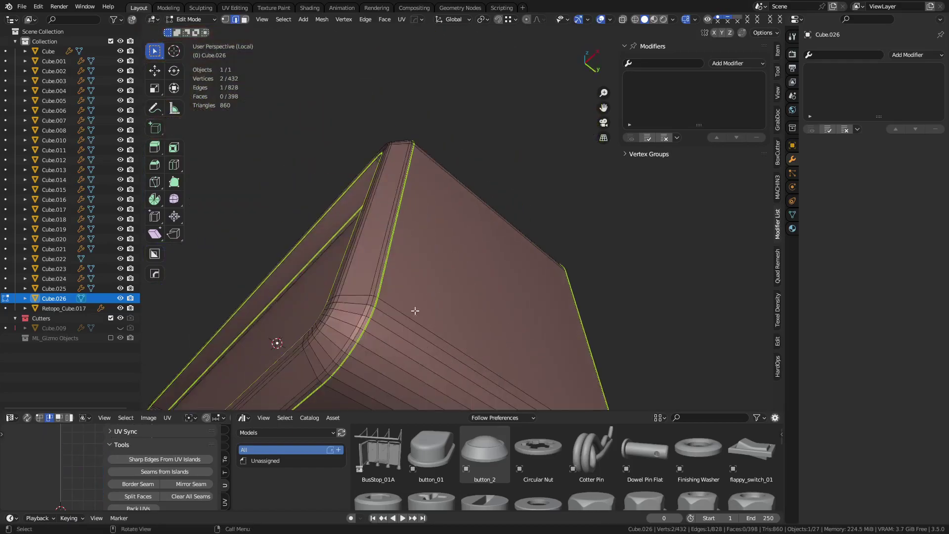
left_click(373, 354, "shift")
middle_click_drag(373, 355, 430, 269, "shift")
middle_click_drag(322, 331, 400, 274)
left_click(448, 161, "shift")
left_click(416, 224, "shift")
left_click(400, 274, "shift")
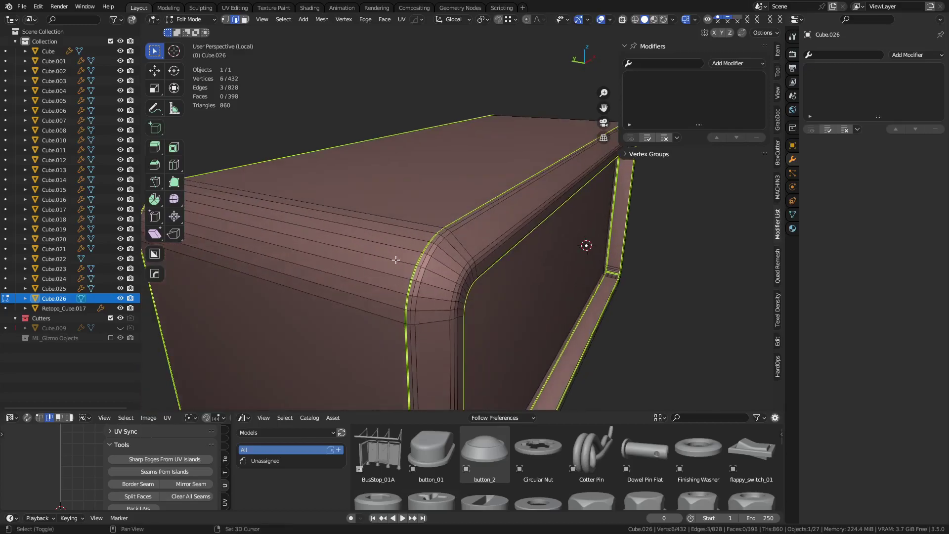
left_click(395, 260, "shift")
key("shift+u")
left_click(457, 263)
Unwrap the whole mesh with the outer-shell seams and inspect the islands in a maximized UV editor
key("a")
key("u")
left_click(500, 301)
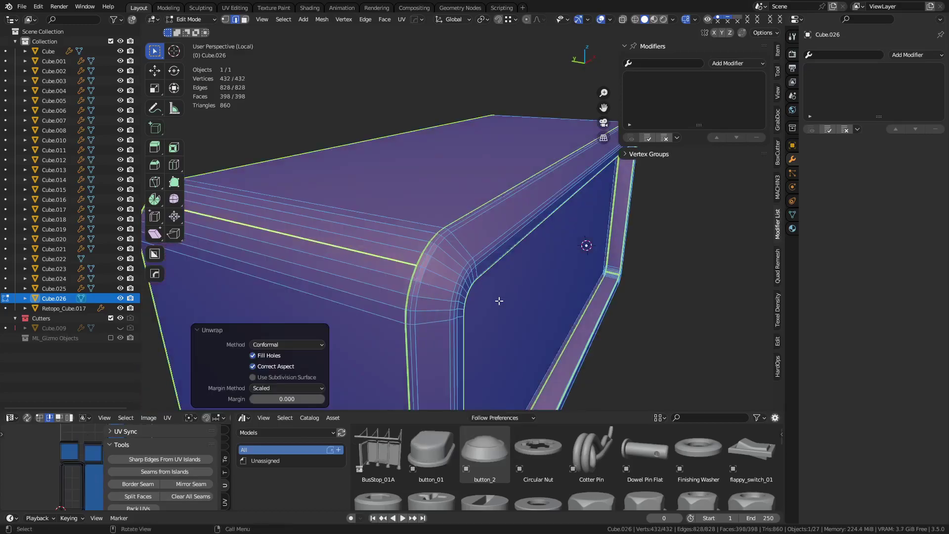
key("ctrl+space")
scroll(419, 244, "up", 4)
scroll(419, 244, "up", 4)
middle_click_drag(225, 309, 543, 392, "shift")
scroll(541, 392, "up", 1)
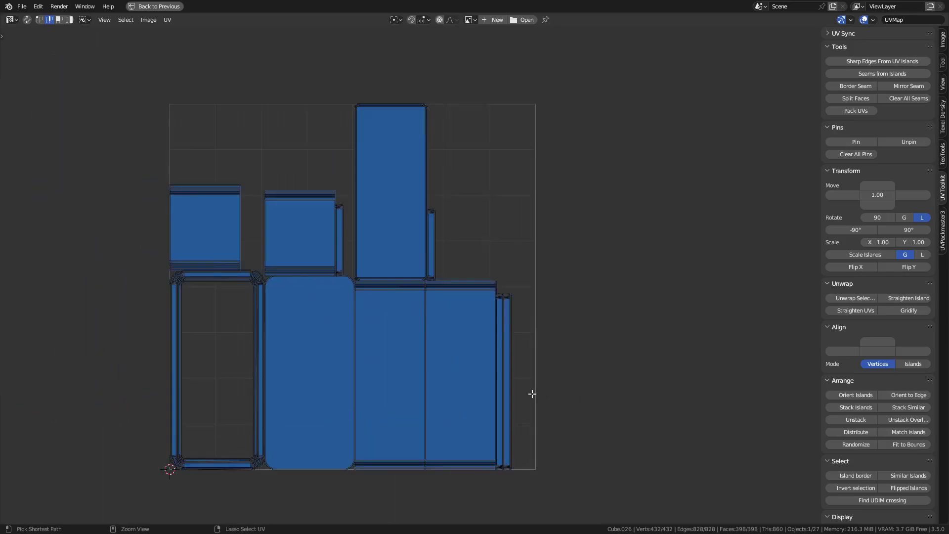
key("ctrl+space")
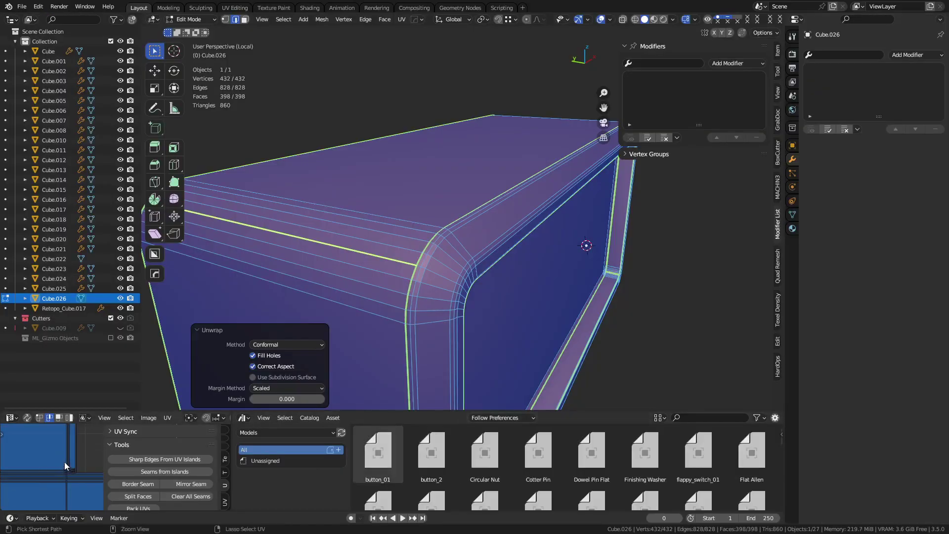
key("ctrl+space")
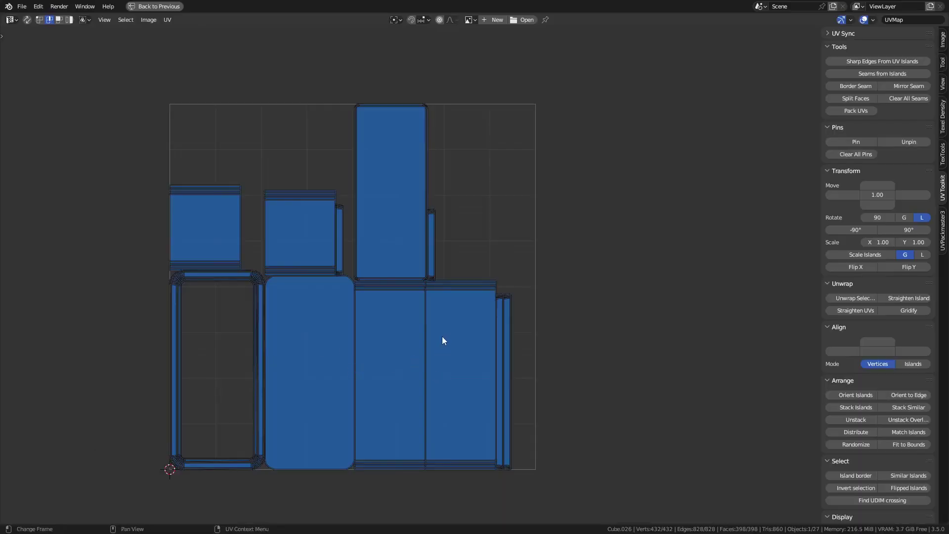
Pack all UV islands with UVPackmaster using a margin of 0.007, then stop the heuristic search
key("a")
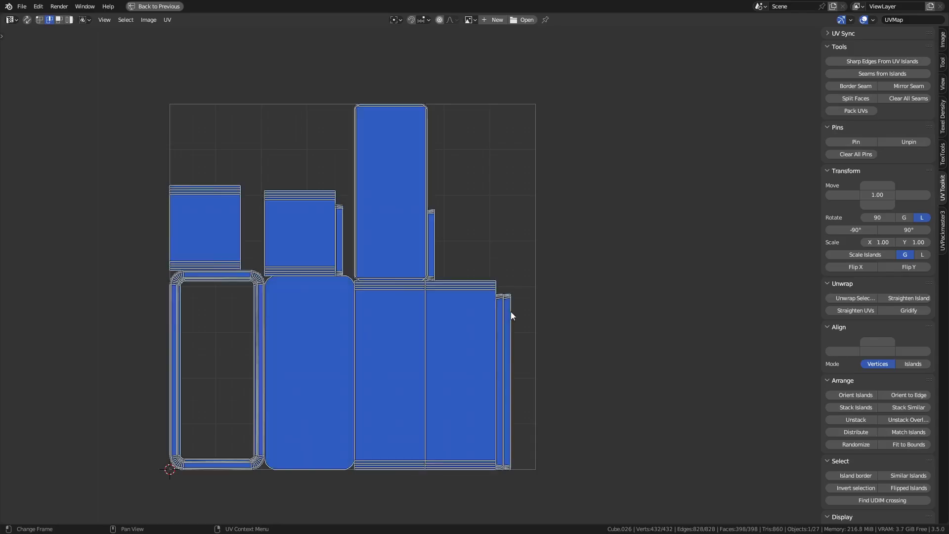
left_click(943, 230)
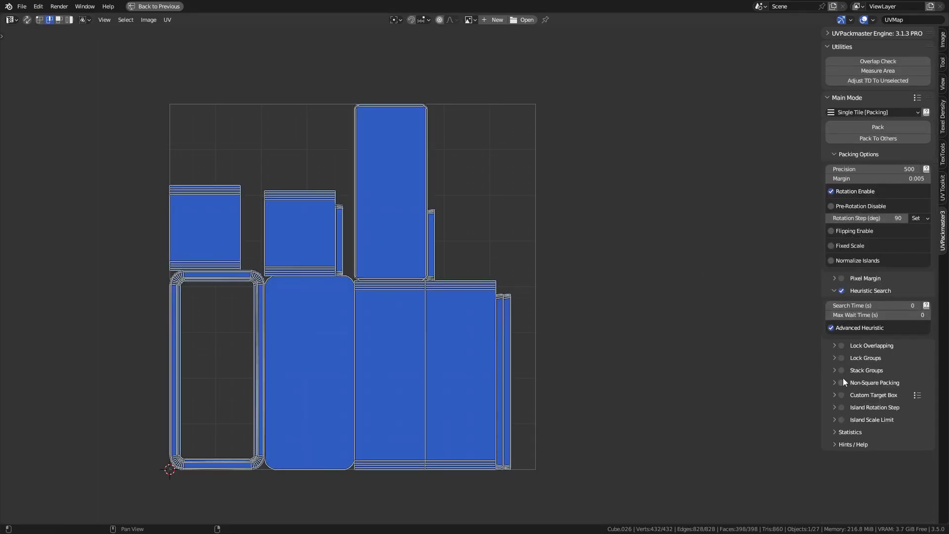
left_click(930, 178)
left_click(930, 178)
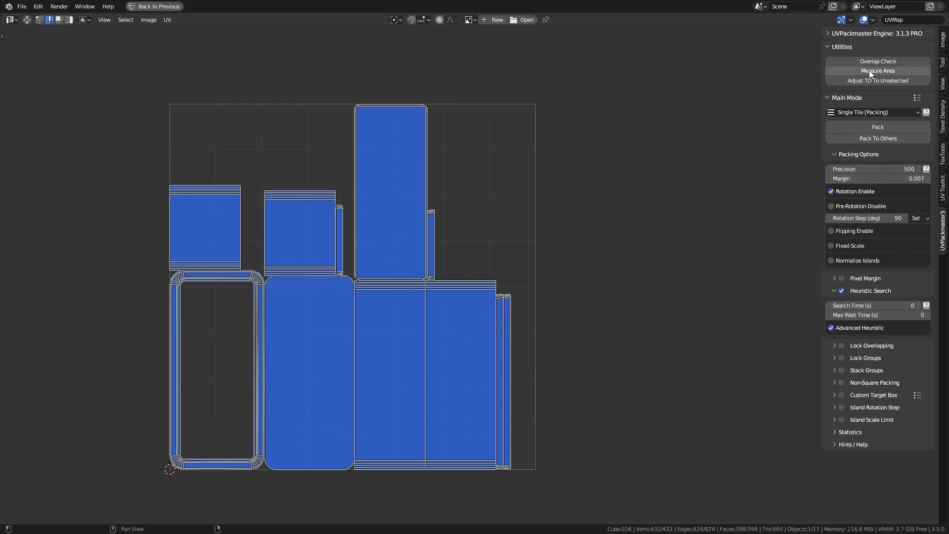
left_click(879, 127)
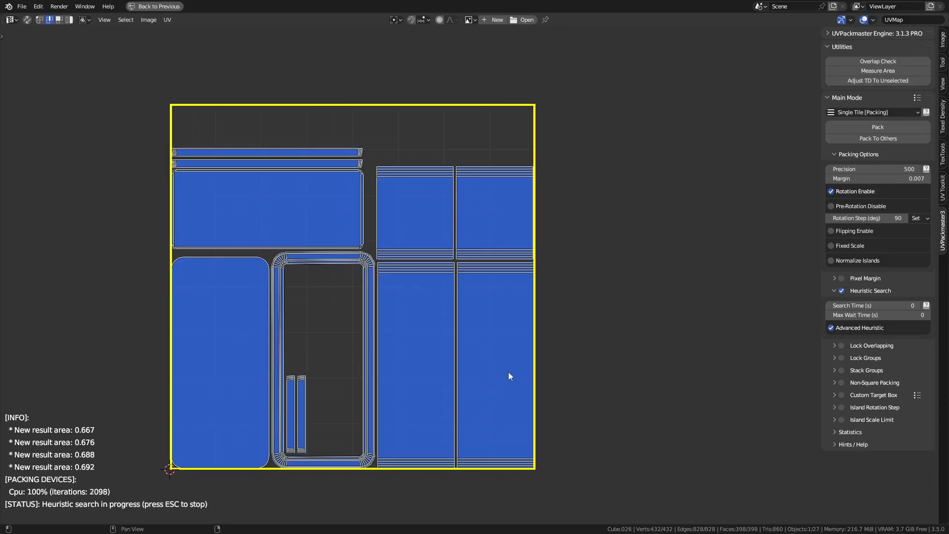
key("Escape")
Restore the full workspace layout, return to object mode and deselect the housing
key("ctrl+space")
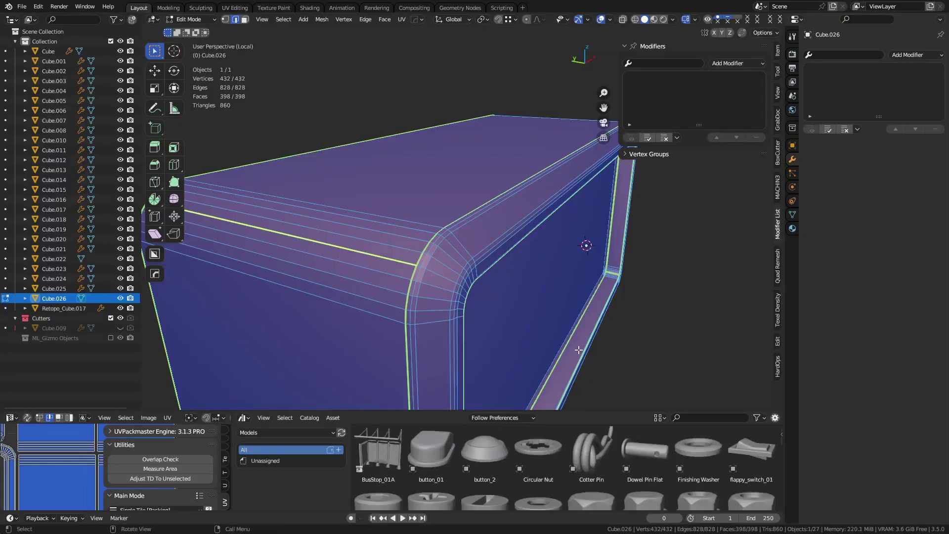
key("ctrl+Tab")
left_click(526, 357)
left_click(636, 351)
middle_click_drag(636, 351, 502, 235)
scroll(606, 330, "down", 1)
scroll(503, 236, "down", 1)
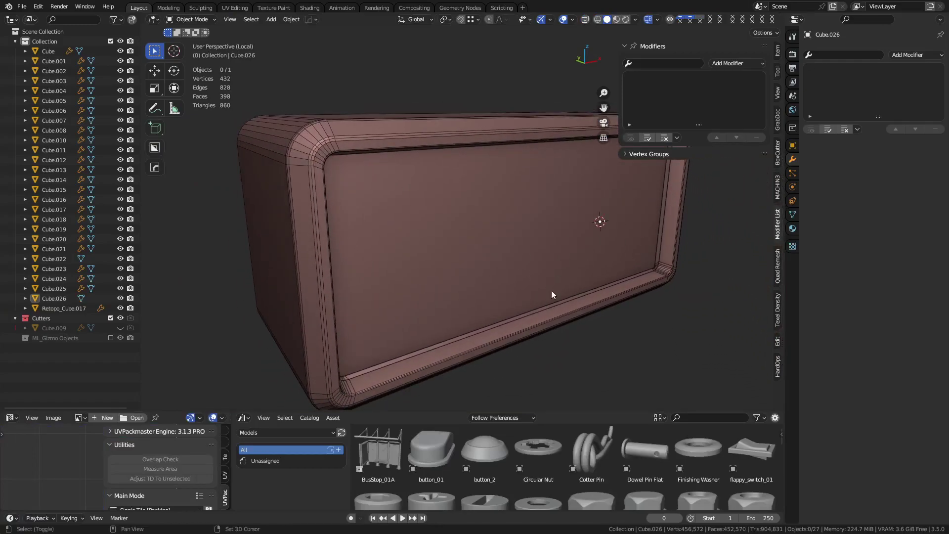
Select the isolated low-poly radio case, Cube.026
middle_click_drag(550, 289, 521, 311, "shift")
left_click(487, 306)
key("ctrl+s")
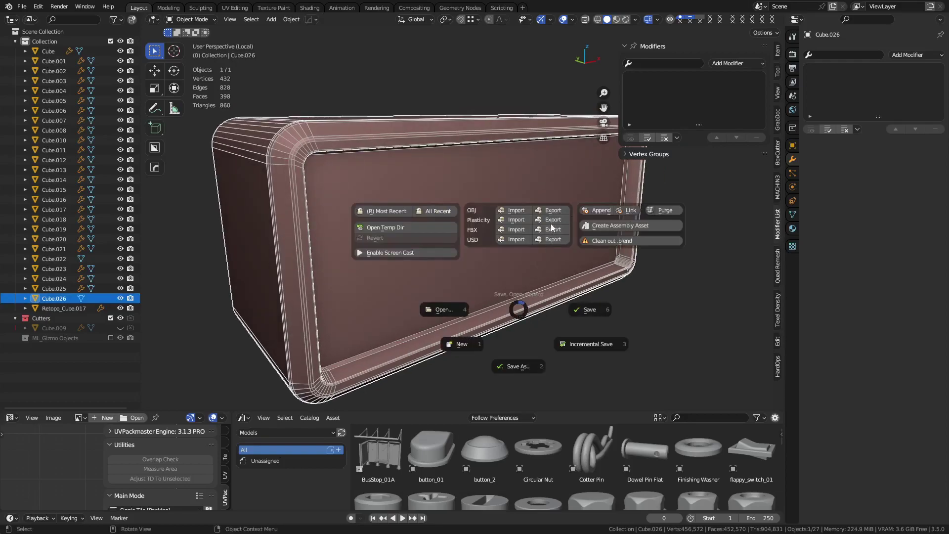
left_click(549, 221)
left_click(261, 223)
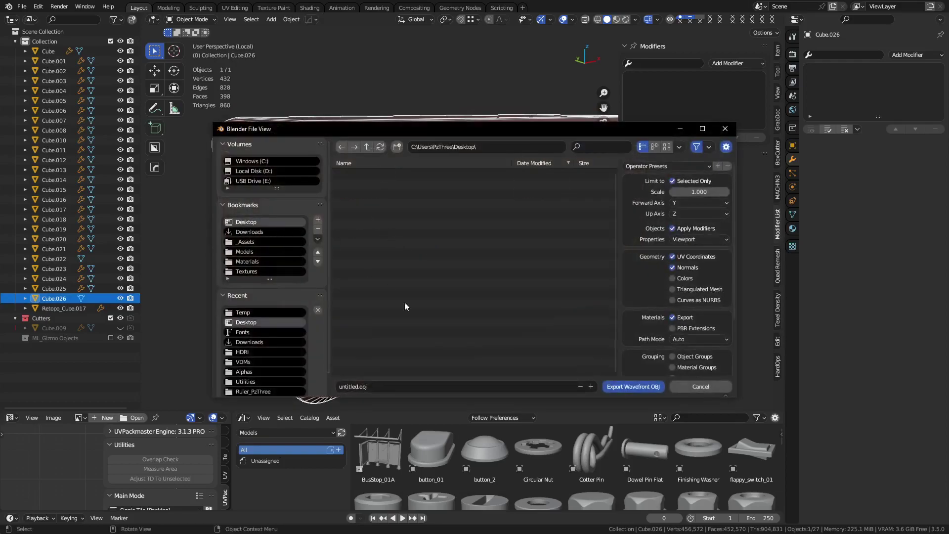
left_click(427, 387)
type("low")
left_click(629, 384)
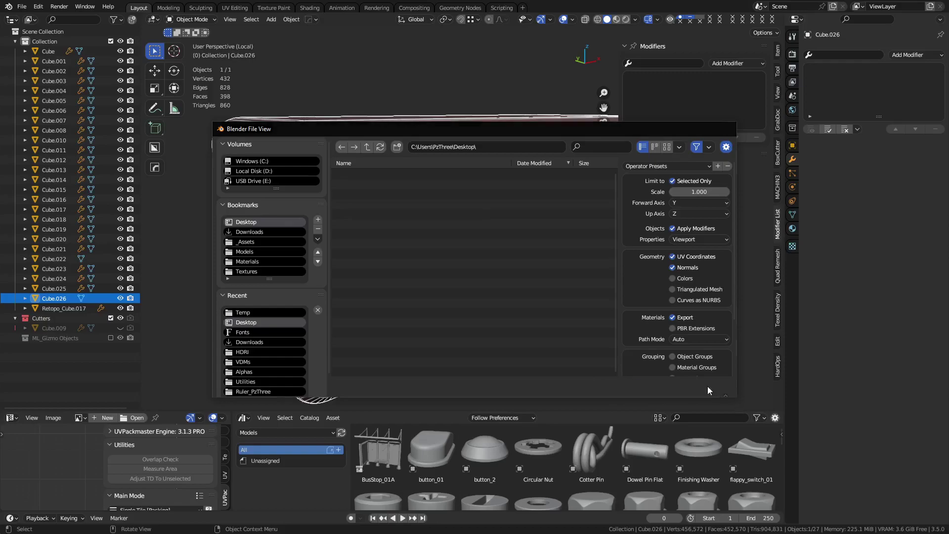
Export the selected low-poly case as low.fbx to the Documents folder, limited to selected objects
key("ctrl+s")
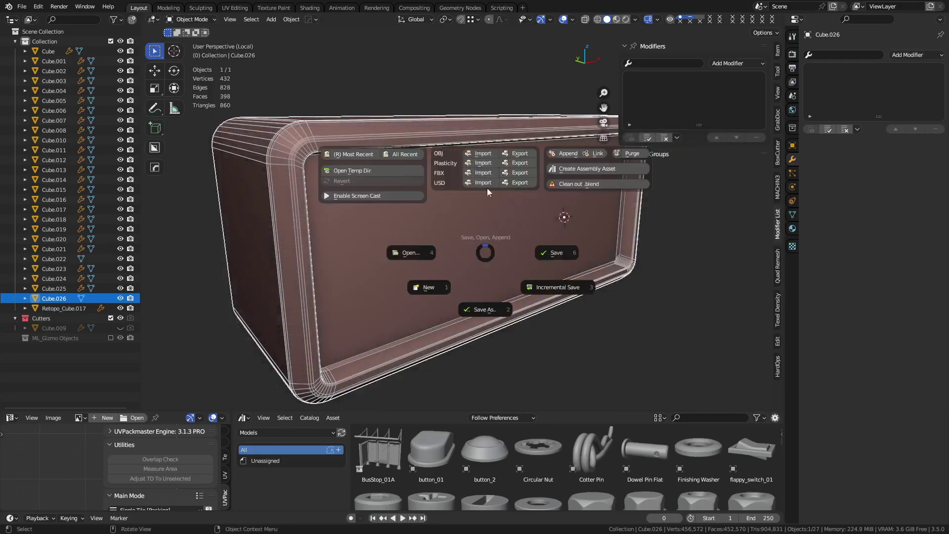
left_click(518, 173)
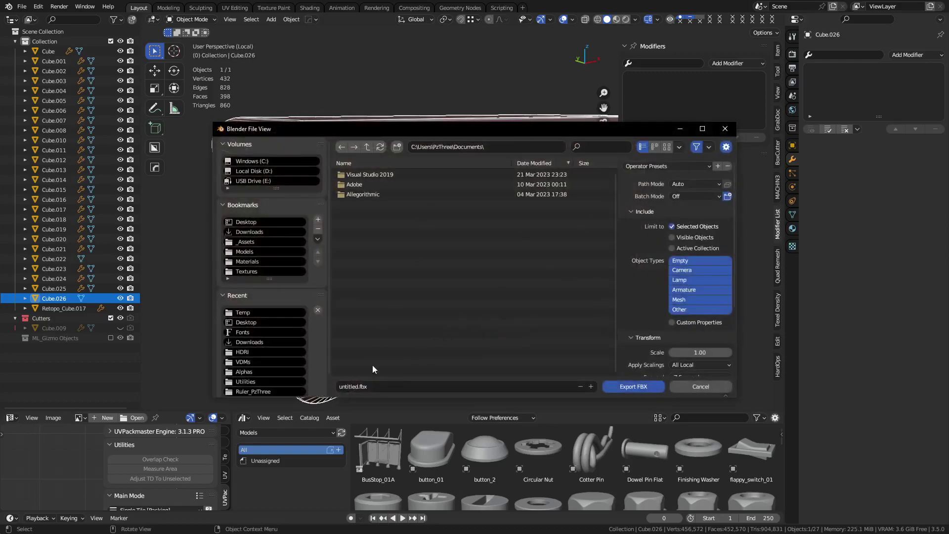
key("BackSpace")
type("low")
key("Return")
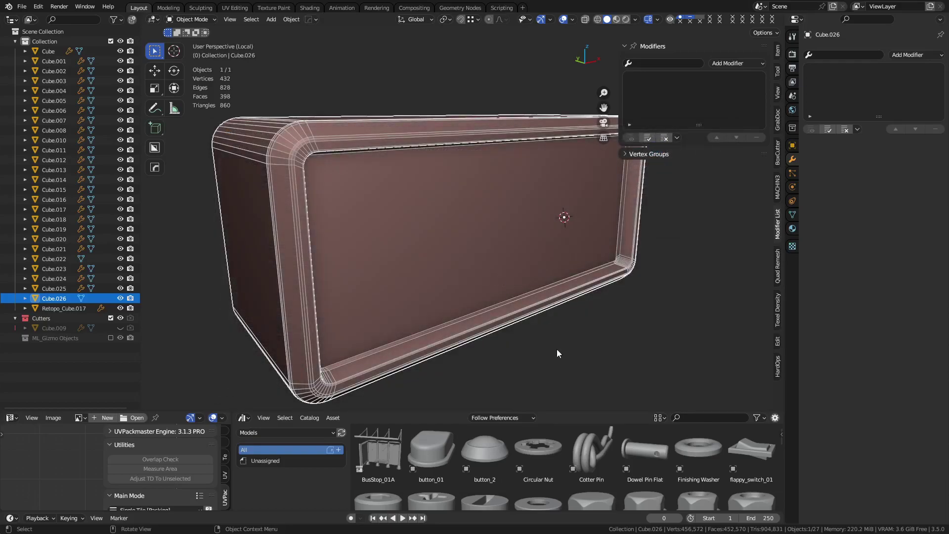
Leave the isolated view and hide the low-poly case
key("KP_Divide")
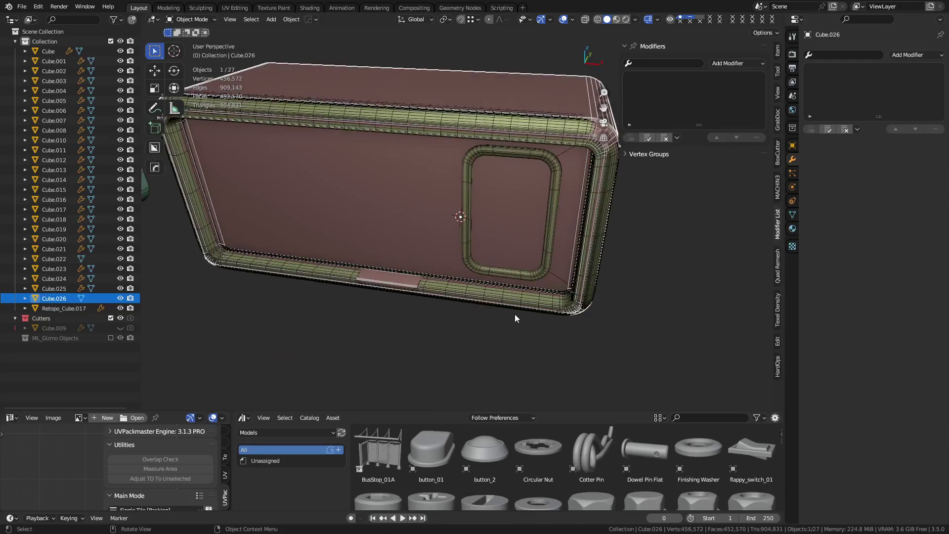
key("h")
scroll(431, 308, "down", 4)
Select the four high-poly radio parts, Cube.022 to Cube.025, together
middle_click_drag(430, 307, 497, 317)
left_click_drag(335, 312, 657, 102)
mouse_move(630, 289)
middle_mouse_down()
mouse_move(531, 272)
mouse_move(613, 280)
middle_mouse_up()
key("g")
right_click(610, 208)
scroll(594, 281, "up", 3)
key("ctrl+s")
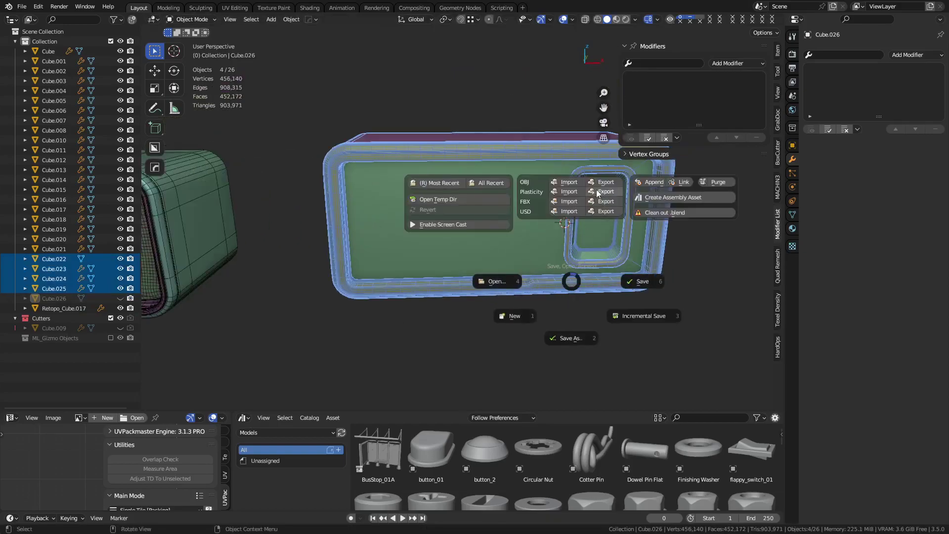
left_click(602, 201)
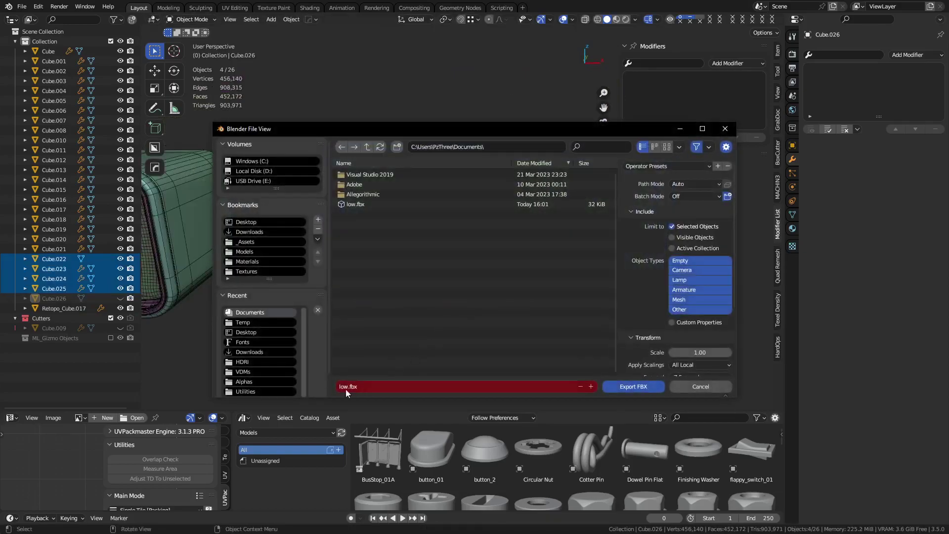
left_click(371, 387)
type("high")
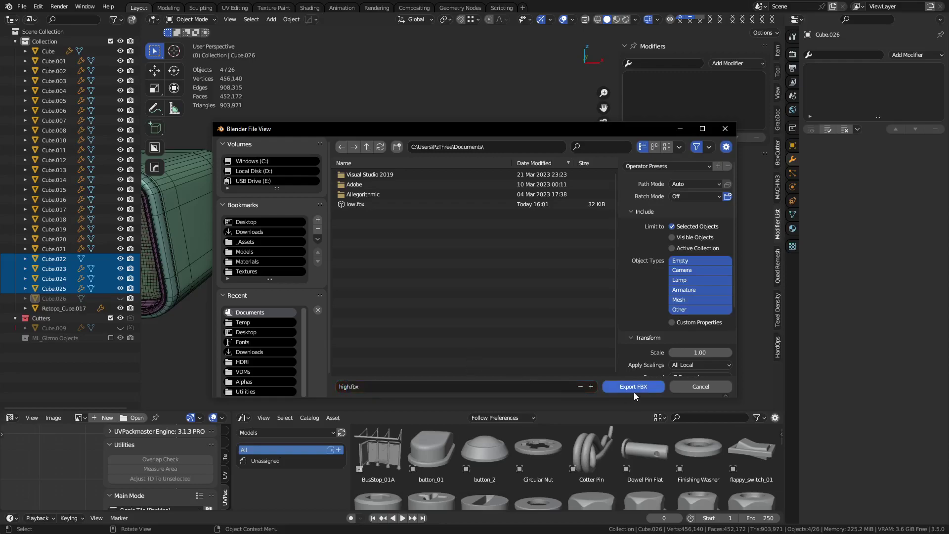
left_click(634, 387)
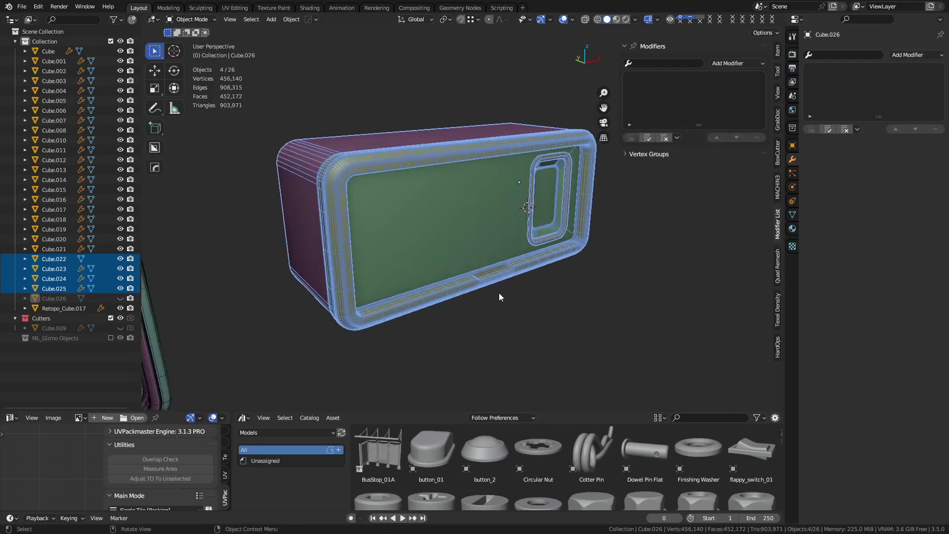
middle_click_drag(499, 293, 513, 299, "shift")
right_click(502, 297)
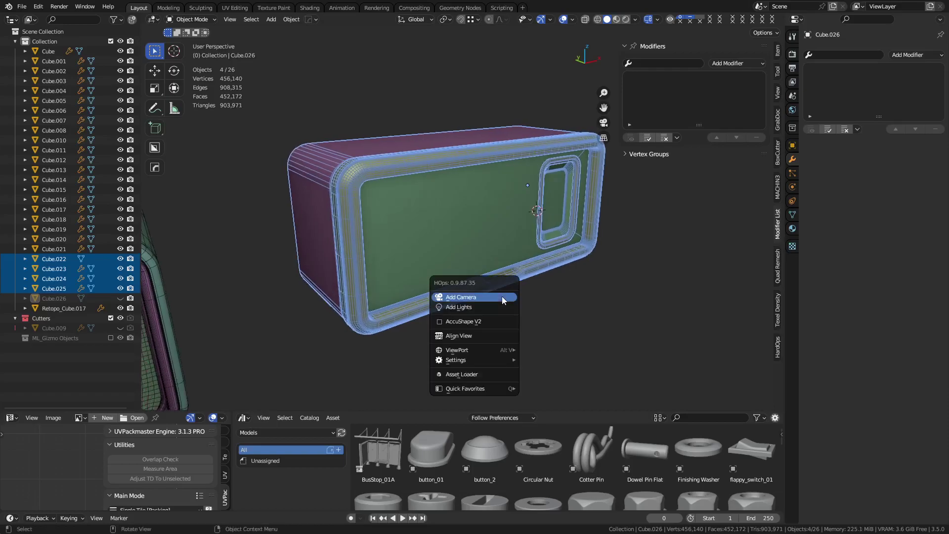
left_click(491, 336)
middle_click_drag(478, 248, 432, 247, "shift")
key("q")
mouse_move(422, 311)
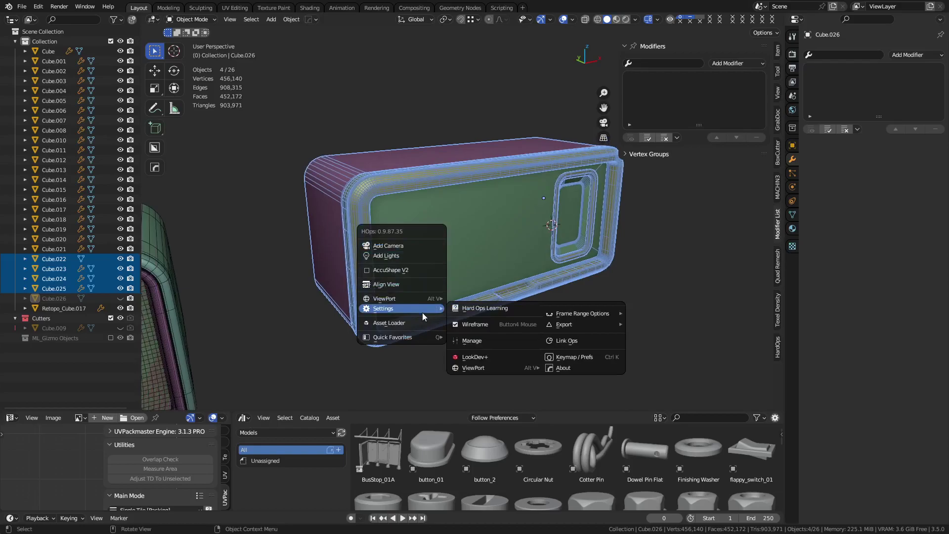
Make the front panel Cube.023 active and add a Triangulate modifier with Keep Normals to the four high-poly parts
left_click(458, 282, "shift")
key("q")
mouse_move(435, 332)
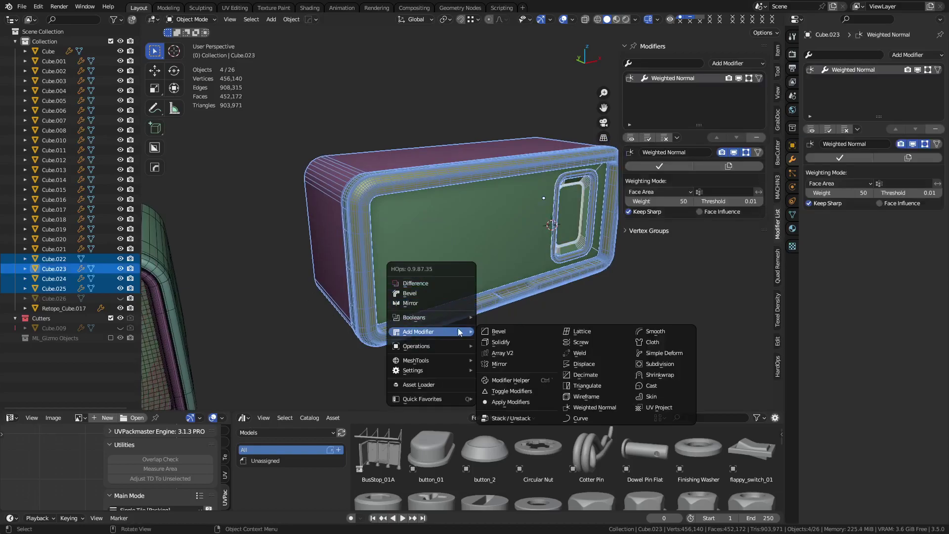
left_click(599, 386)
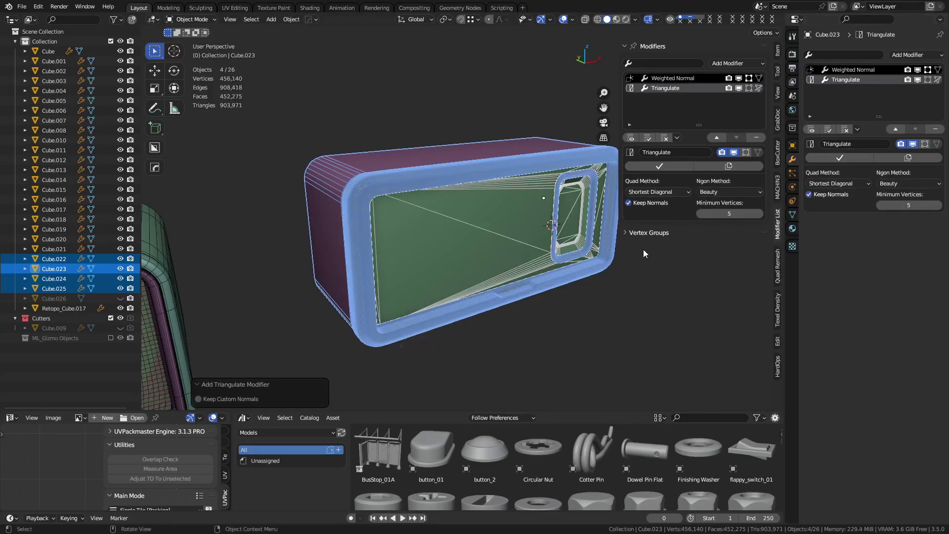
Check the modifier stacks of the high-poly front panel and the outer frame
left_click(398, 271)
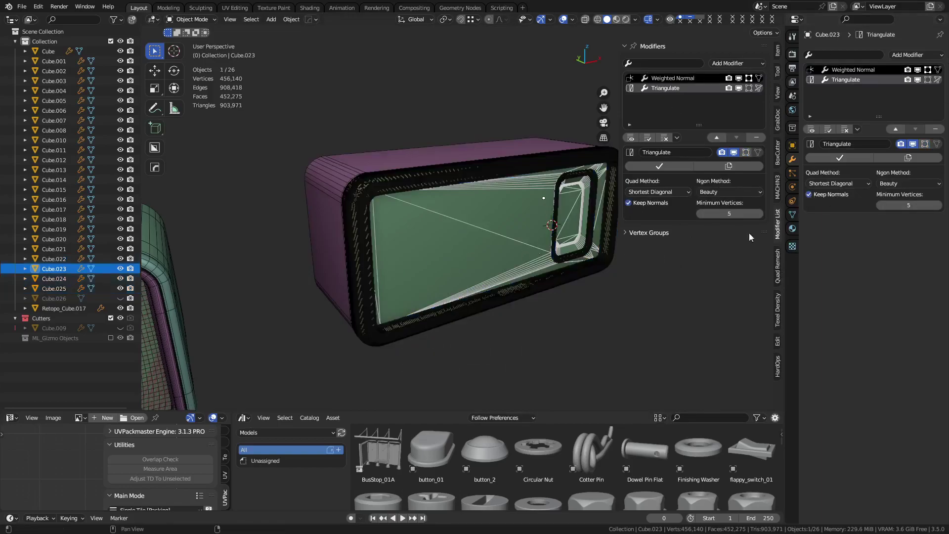
left_click(529, 280)
left_click(645, 286)
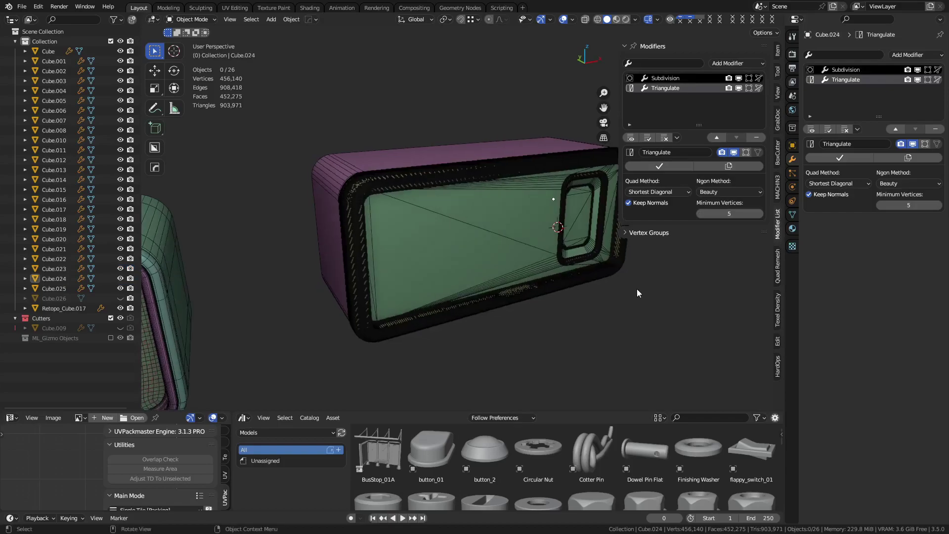
scroll(618, 290, "up", 1)
left_click(402, 180)
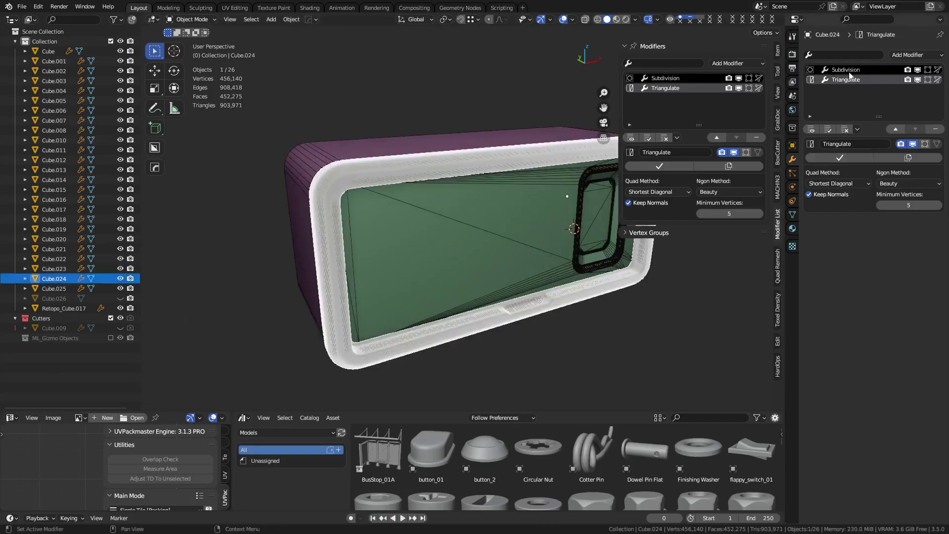
Turn off the wireframe overlay and examine the front panel's shading and modifier stack
key("shift+z")
middle_click_drag(565, 279, 369, 245)
left_click(560, 318)
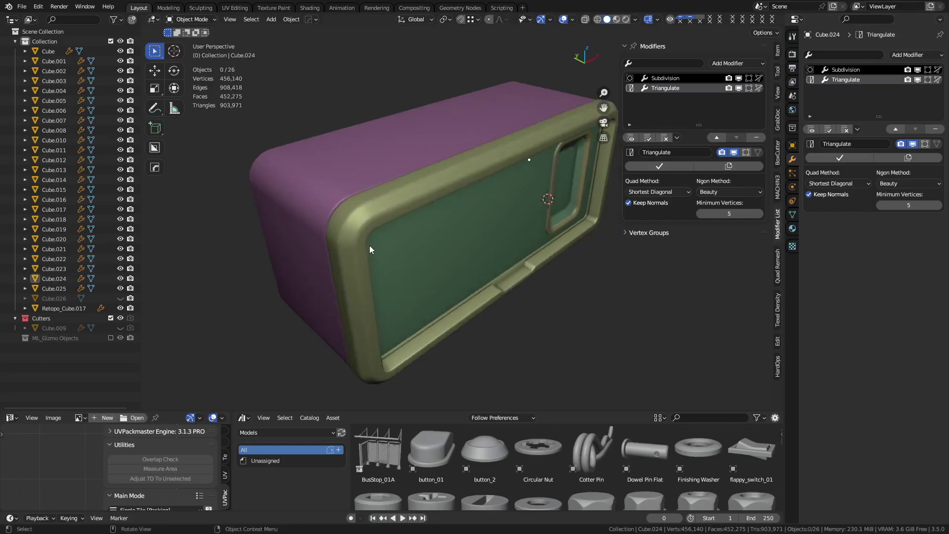
left_click(467, 240)
left_click(478, 250)
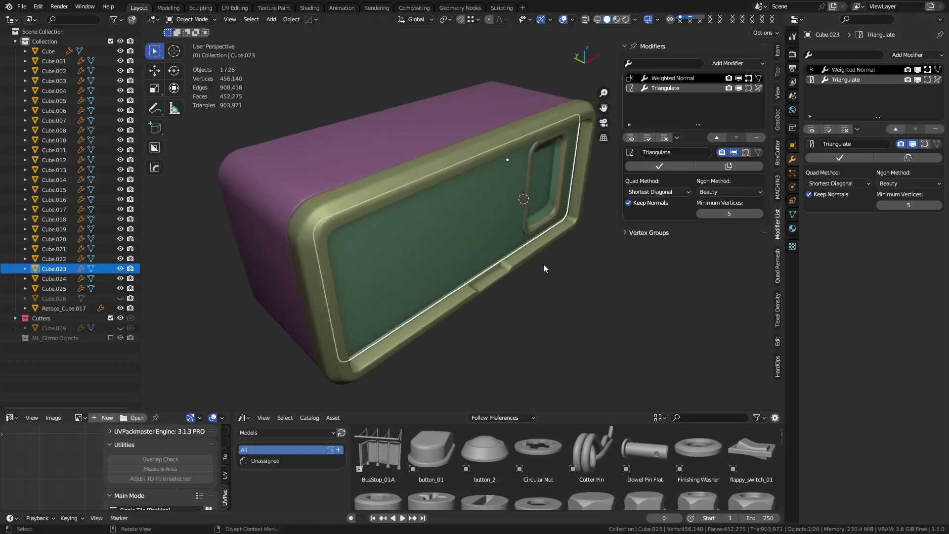
middle_click_drag(544, 268, 644, 193)
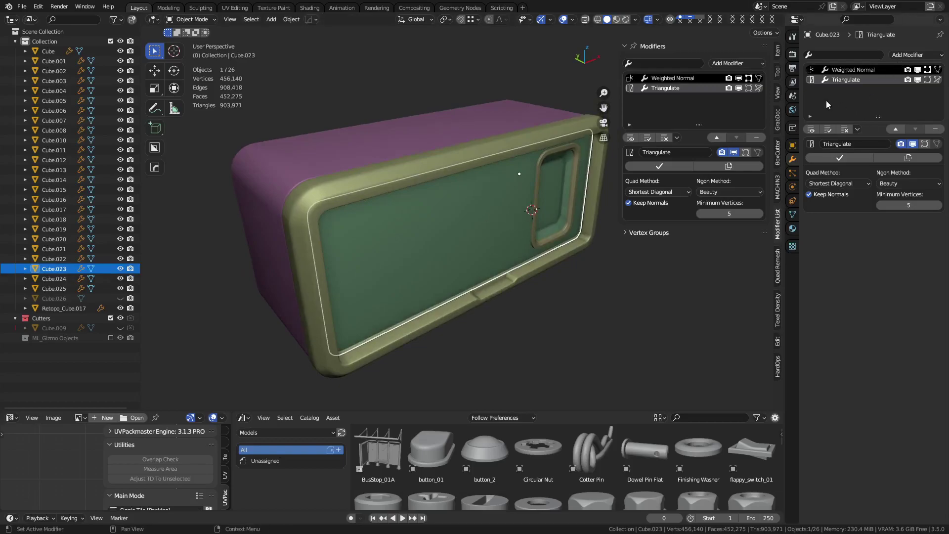
middle_click_drag(524, 343, 532, 314)
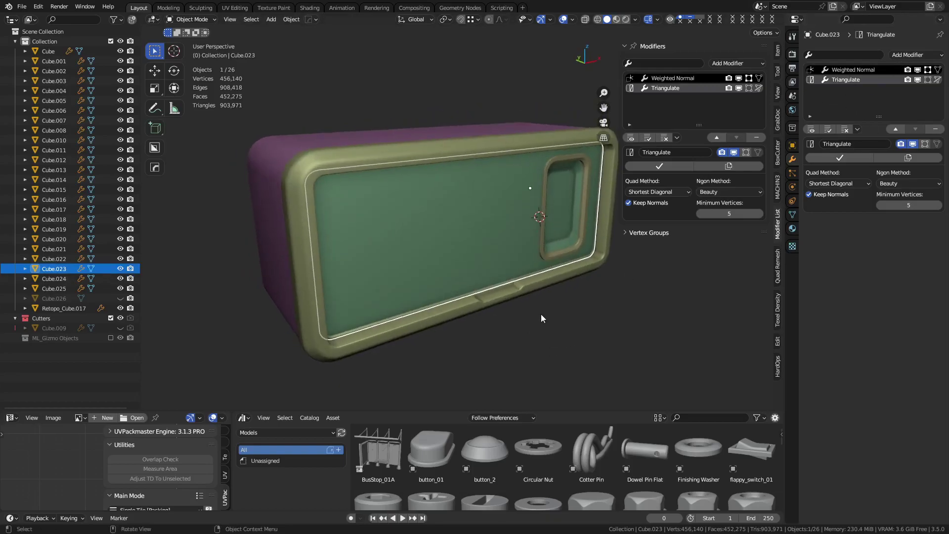
Select all visible objects and export them as high.fbx to the Documents folder
key("a")
key("ctrl+s")
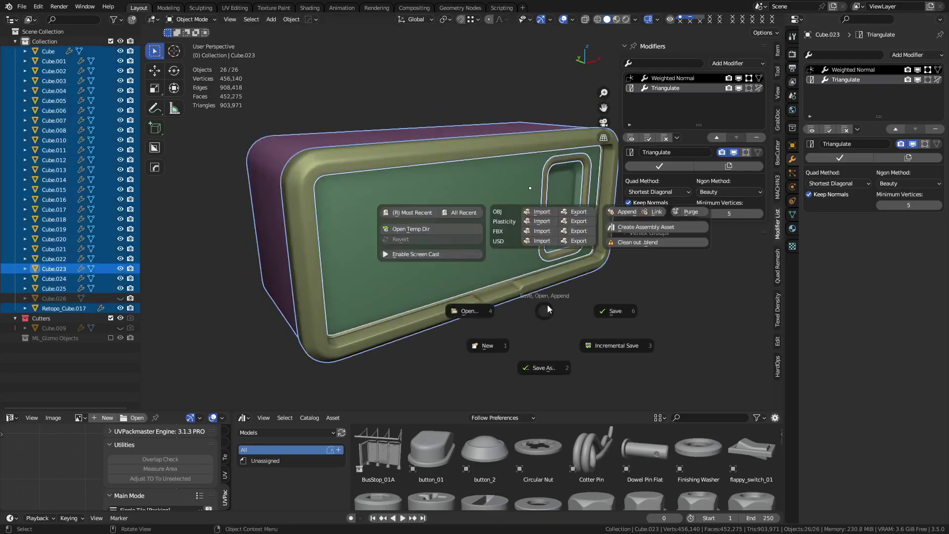
left_click(580, 232)
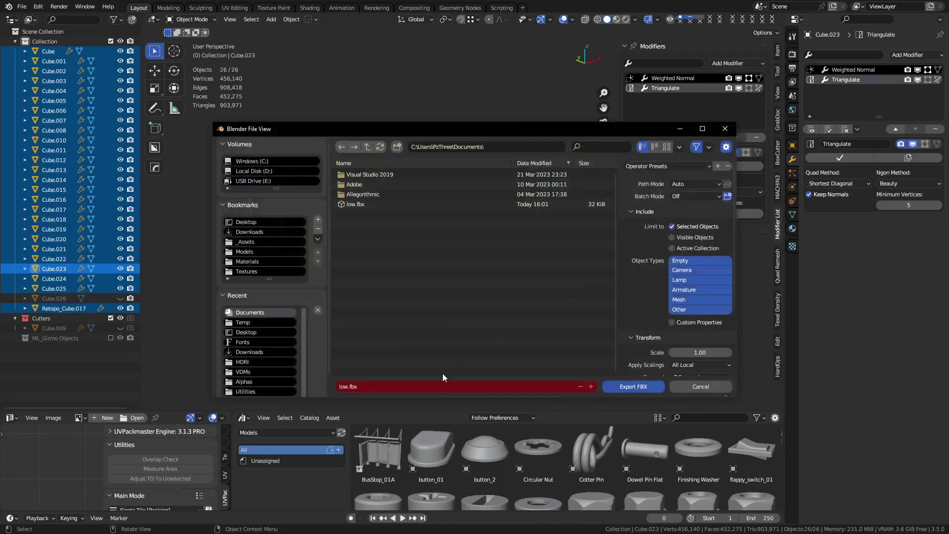
left_click(420, 387)
type("hi")
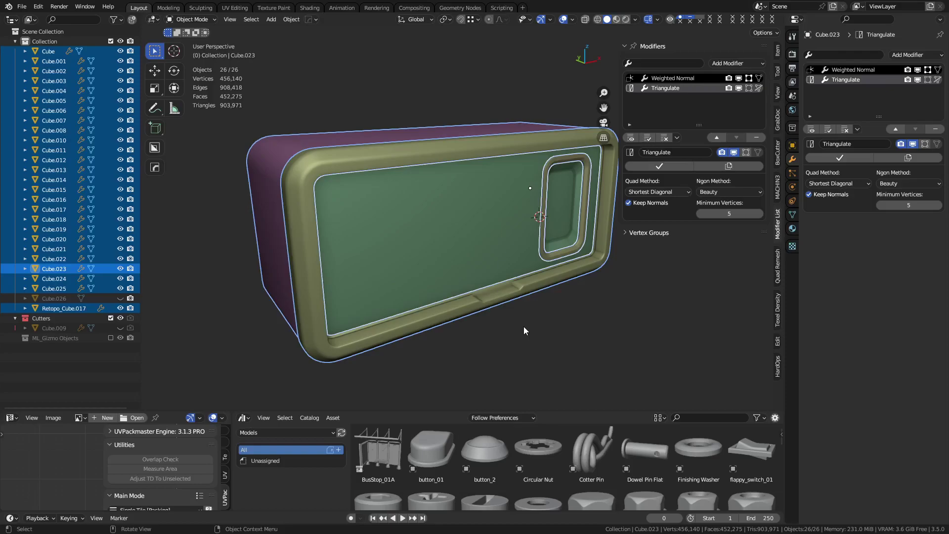
Unhide all hidden objects and select the low-poly radio case, Cube.026
key("ctrl+shift+d")
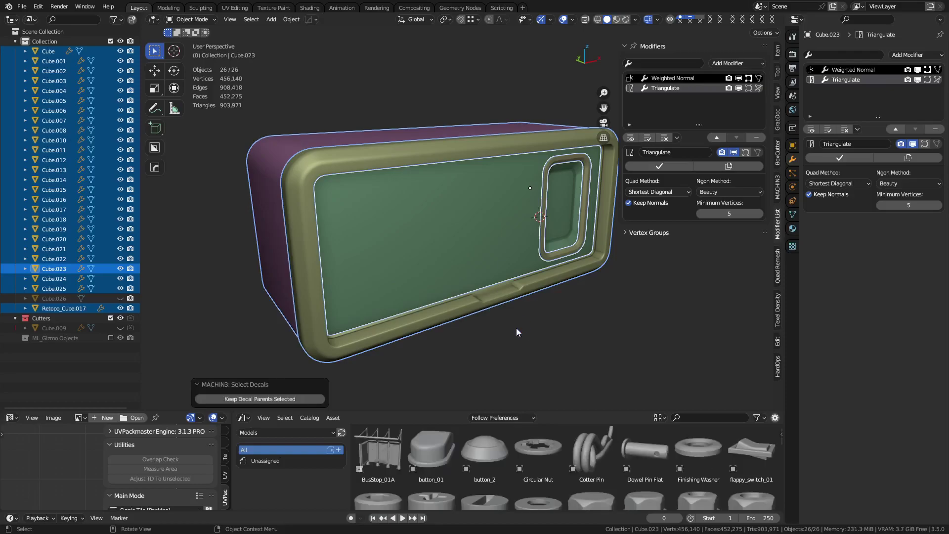
middle_click_drag(489, 353, 542, 333)
left_click(530, 347)
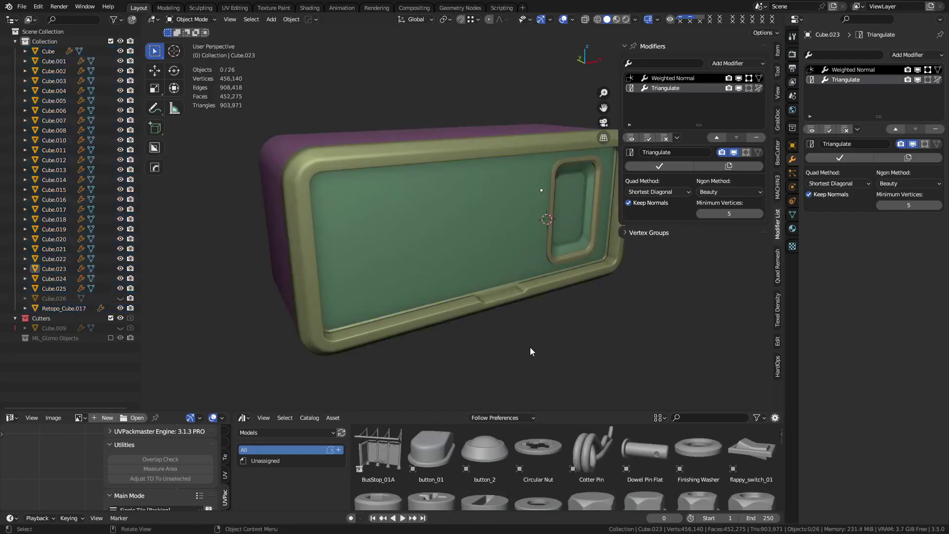
key("alt+h")
left_click(442, 271)
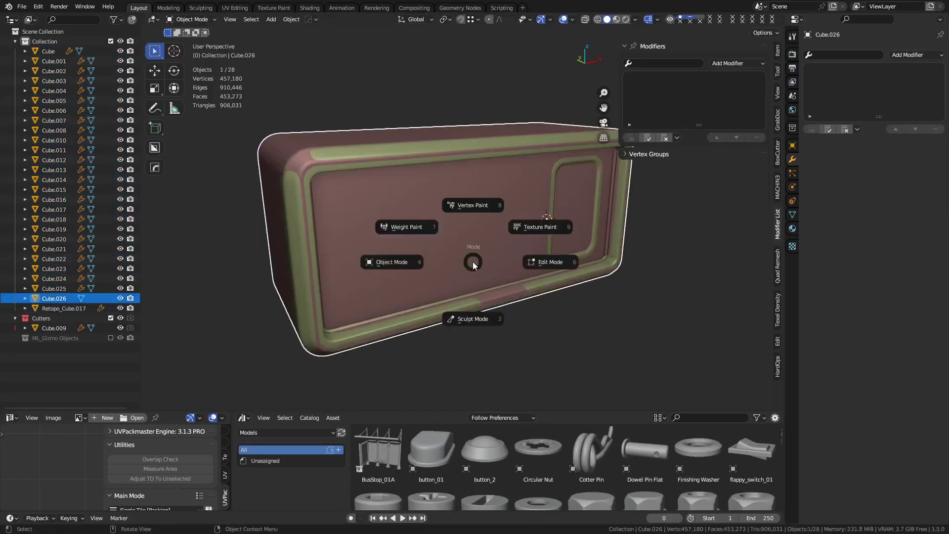
Sharpen the low-poly case with the HOps Sharpen operation, adding a Weighted Normal modifier
key("q")
mouse_move(471, 263)
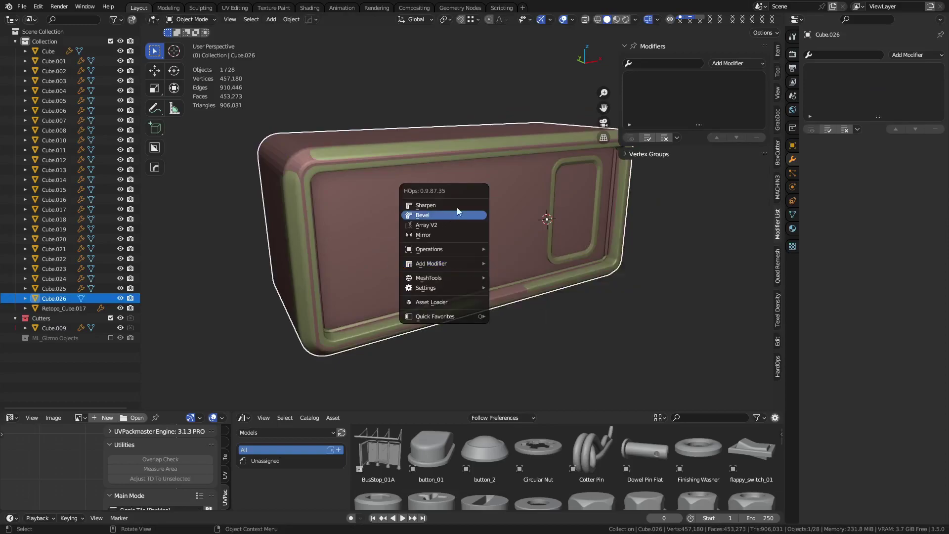
left_click(458, 204)
Add a Triangulate modifier to the low-poly case and enable Keep Normals
key("q")
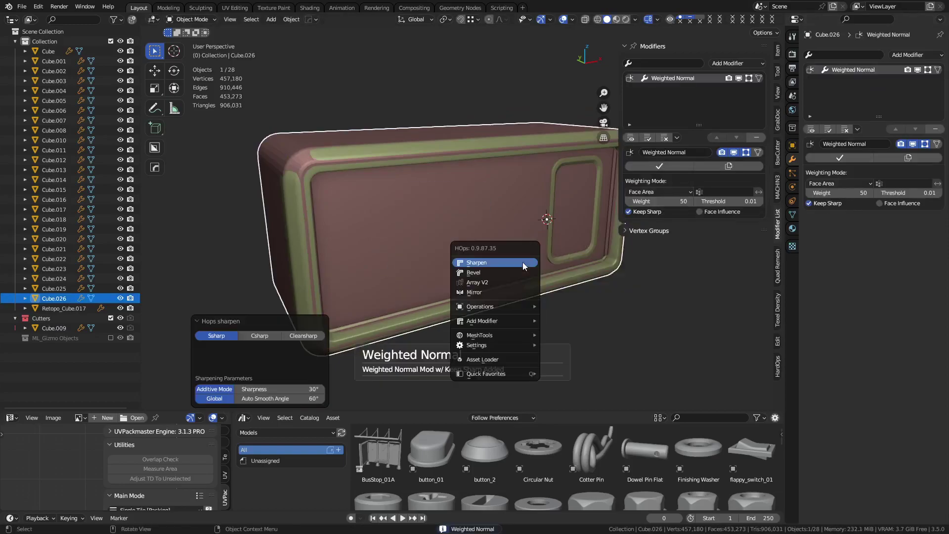
mouse_move(514, 319)
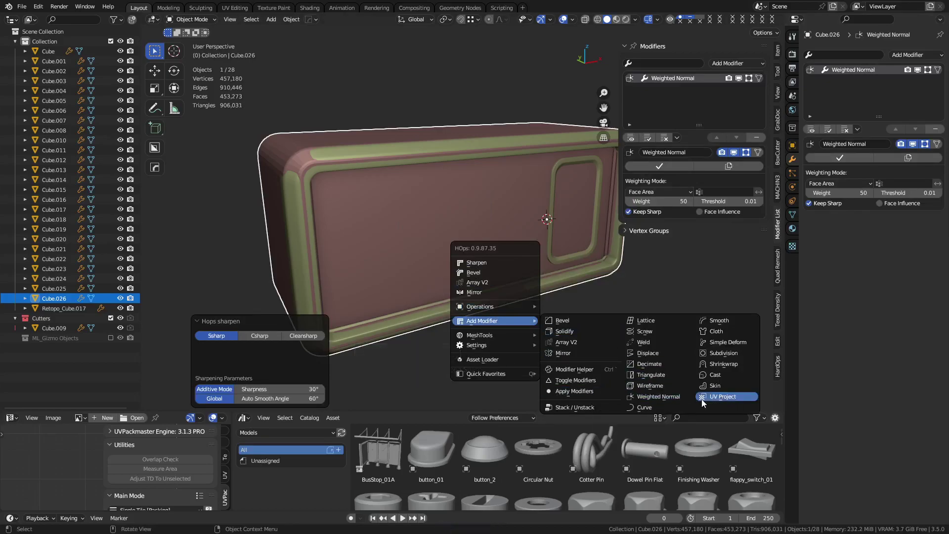
left_click(671, 375)
left_click(825, 195)
key("ctrl+s")
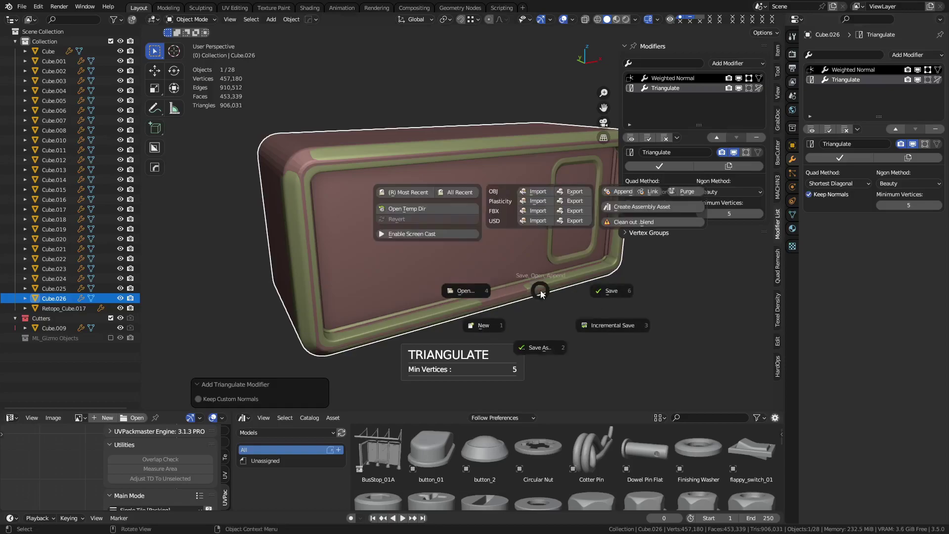
left_click(576, 209)
left_click(277, 222)
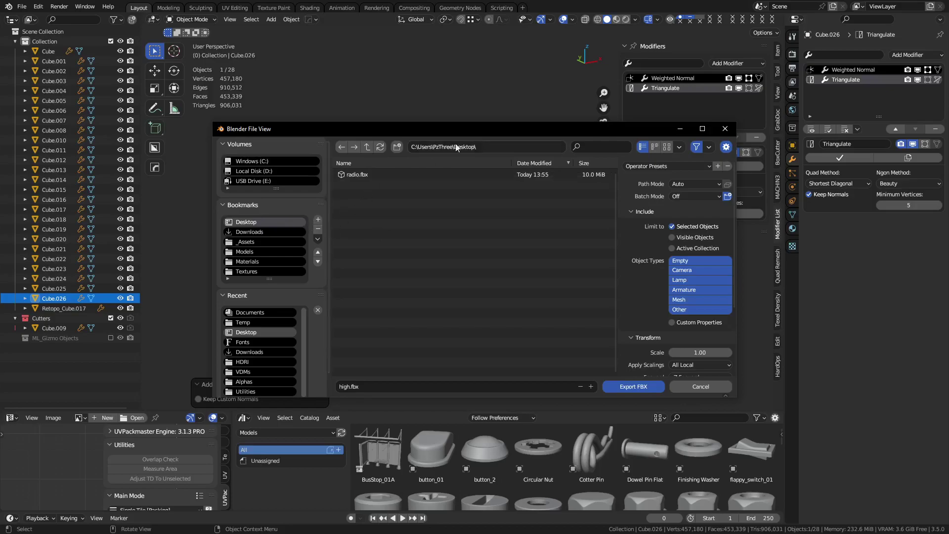
left_click(368, 145)
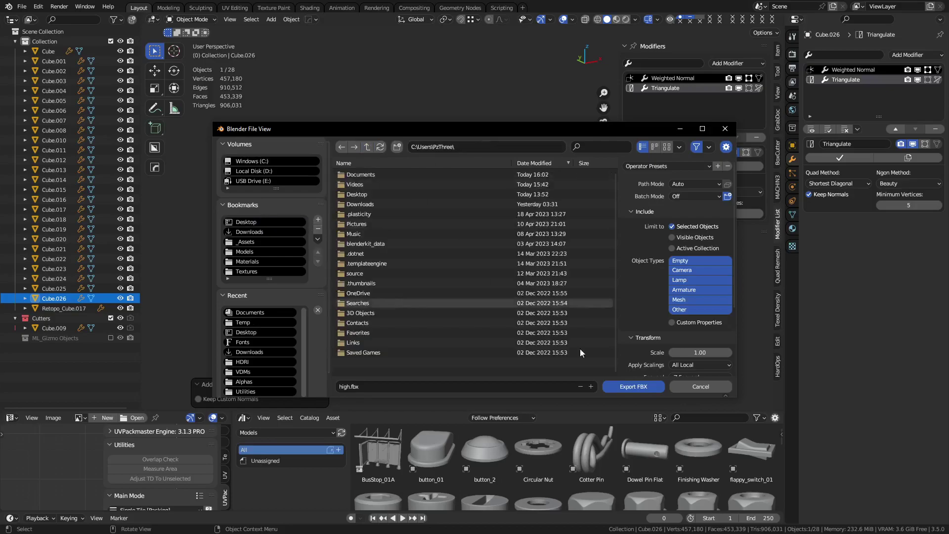
left_click(692, 384)
Export the selected low-poly case as FBX, overwriting low.fbx in the Documents folder
key("ctrl+s")
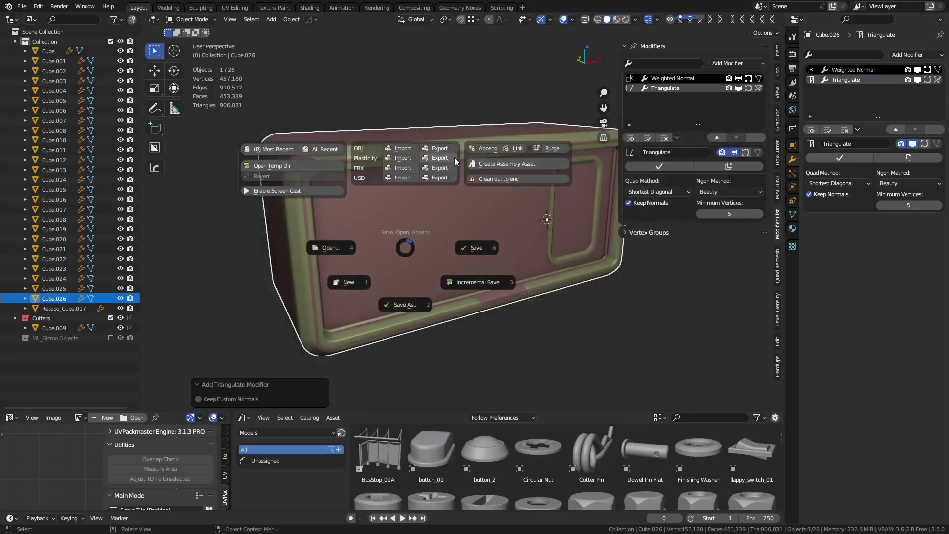
left_click(442, 167)
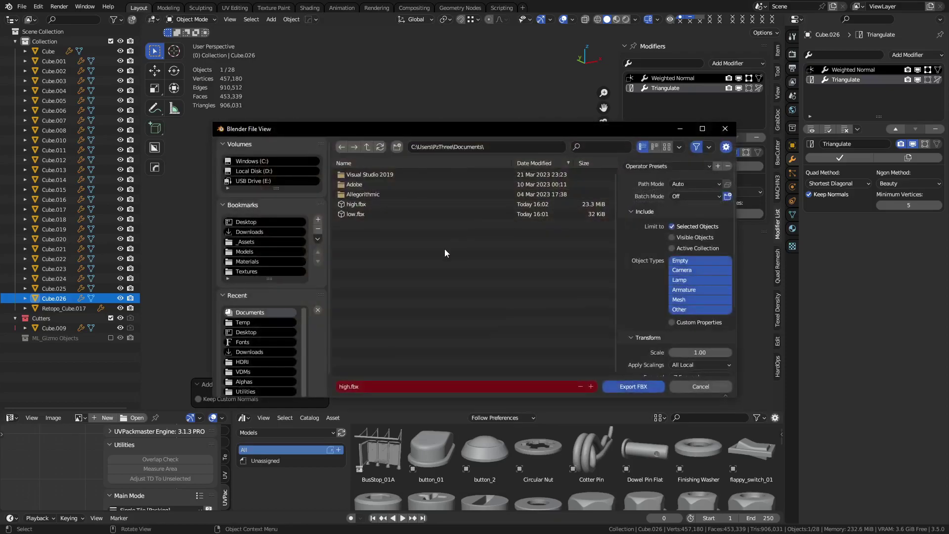
double_click(359, 216)
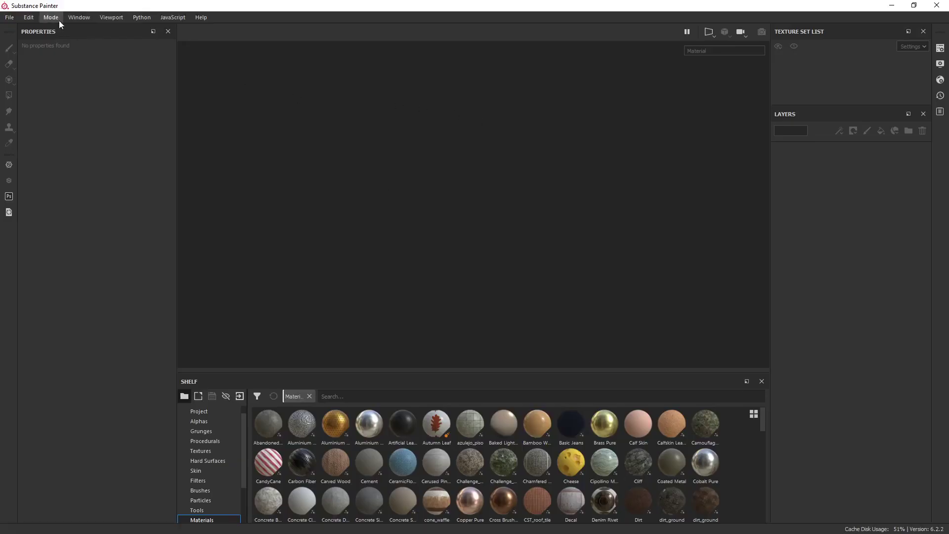
Switch to Substance Painter and create a new project from low.fbx in Documents with a 2048 document resolution
left_click(10, 17)
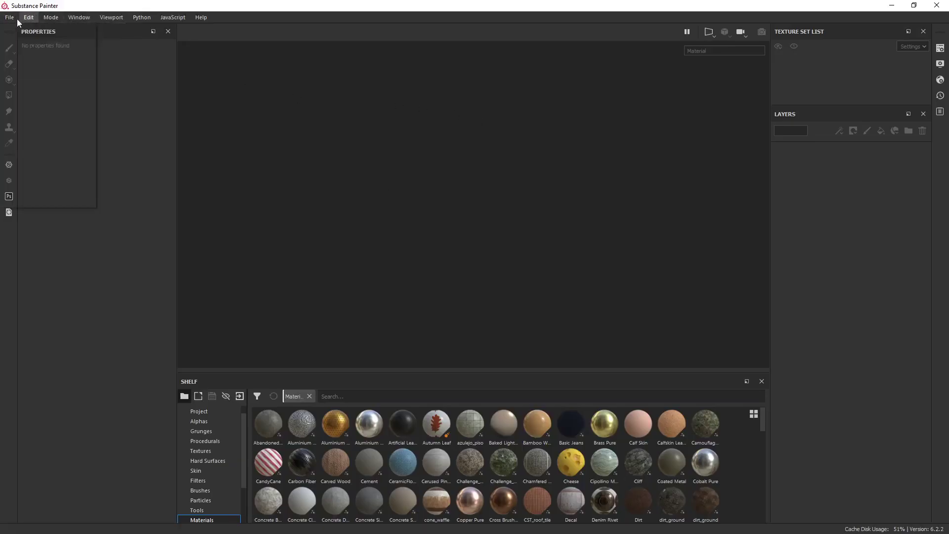
left_click(16, 20)
left_click(34, 28)
left_click(577, 131)
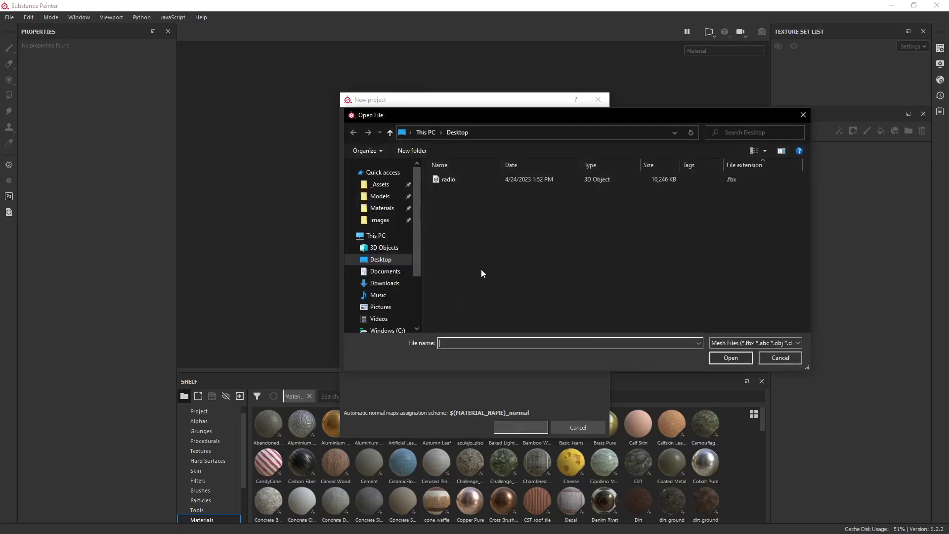
left_click(385, 270)
double_click(454, 219)
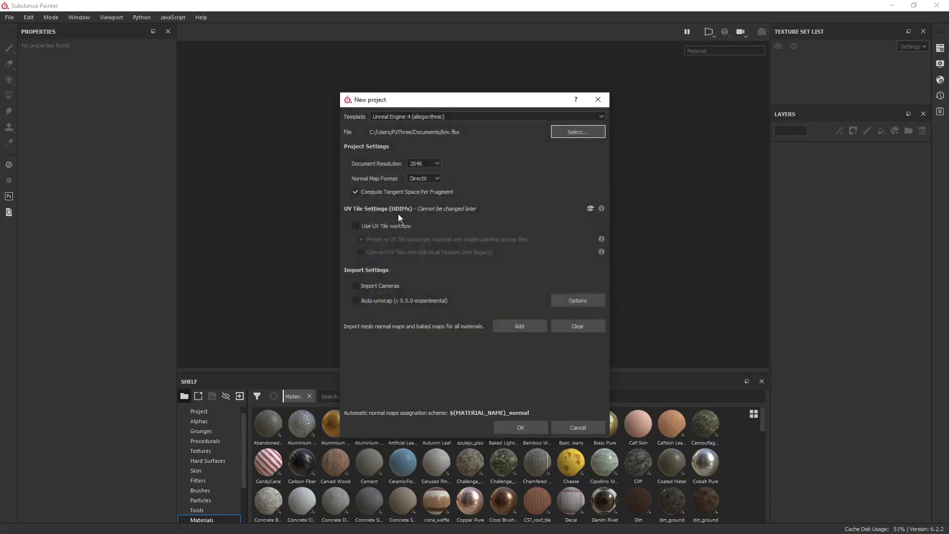
left_click(427, 163)
left_click(427, 164)
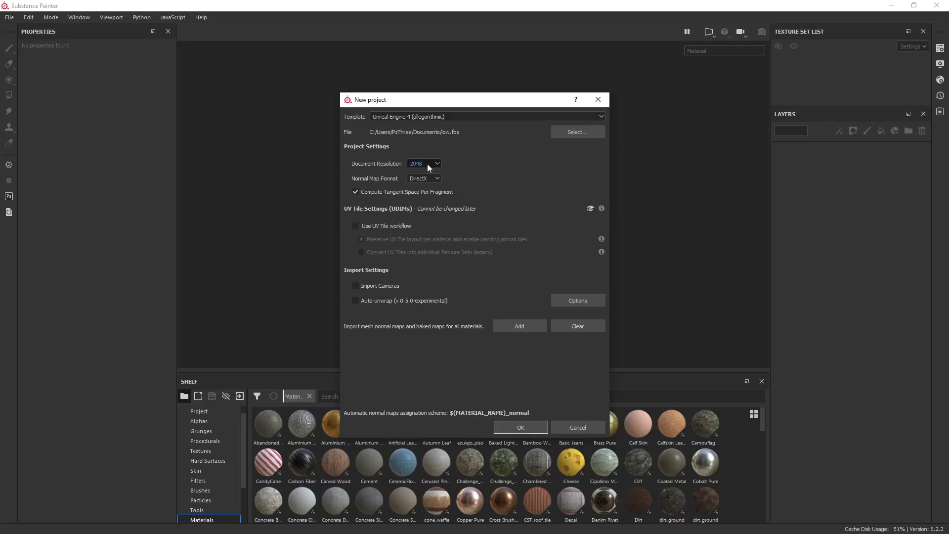
left_click(512, 430)
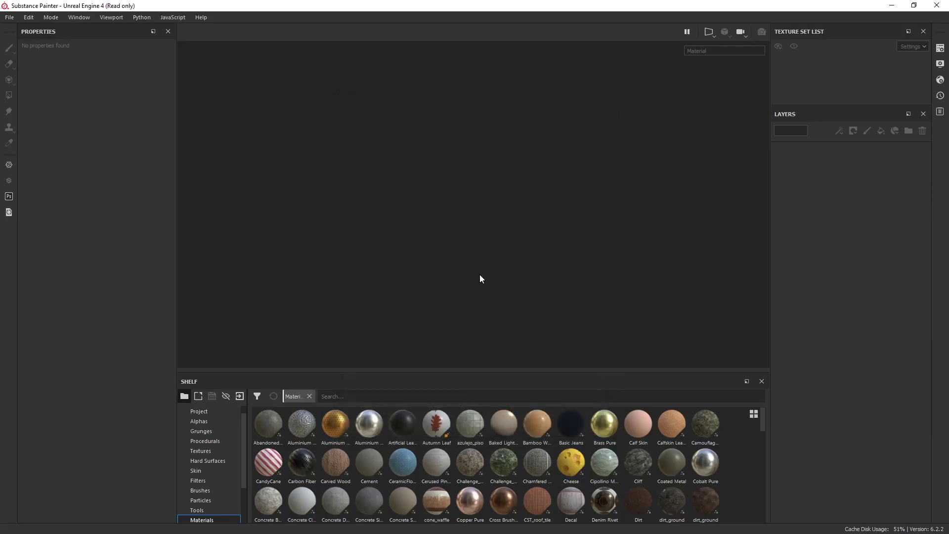
Check the case's shading, then return to Blender, isolate the low-poly case in local view and apply Shade Auto Smooth
left_click_drag(510, 259, 480, 242, "alt")
scroll(550, 212, "down", 1)
middle_click_drag(550, 212, 511, 201, "alt")
scroll(509, 205, "up", 2)
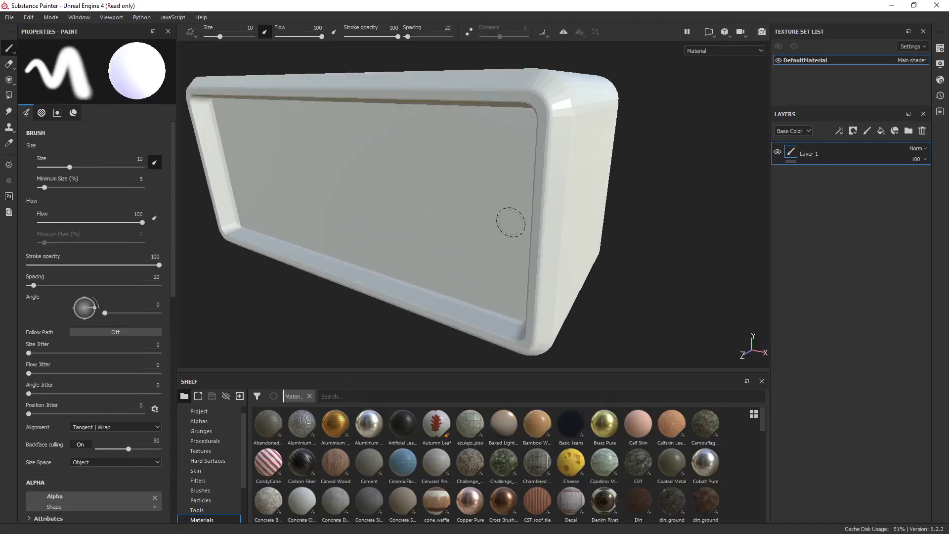
left_click_drag(502, 218, 490, 218, "alt")
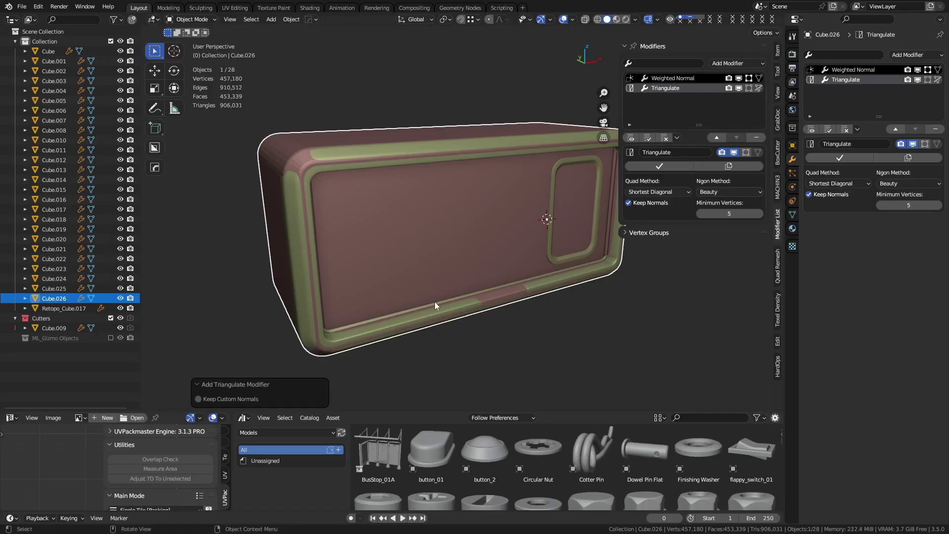
key("KP_Divide")
middle_click_drag(434, 303, 485, 283)
right_click(495, 239)
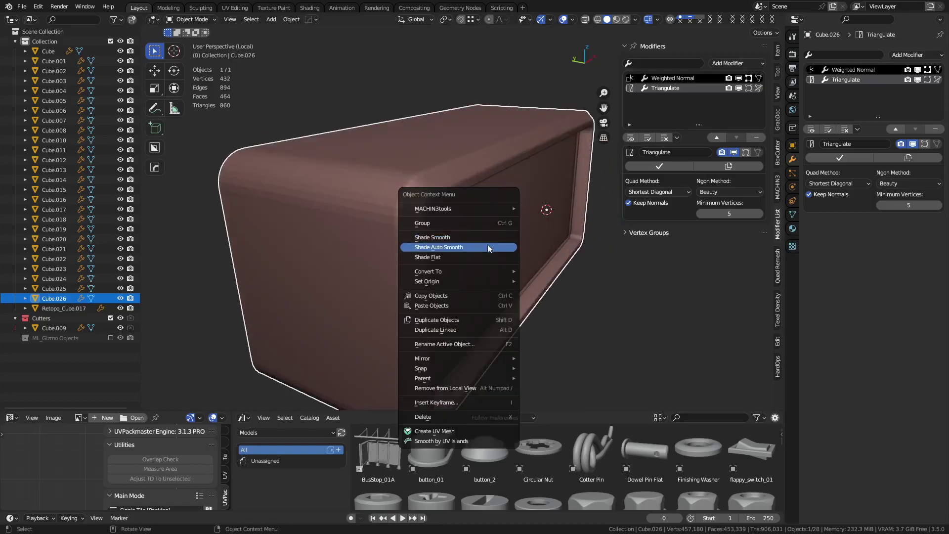
left_click(488, 245)
Export the auto-smoothed low-poly case over the existing low.fbx in Documents
key("ctrl+s")
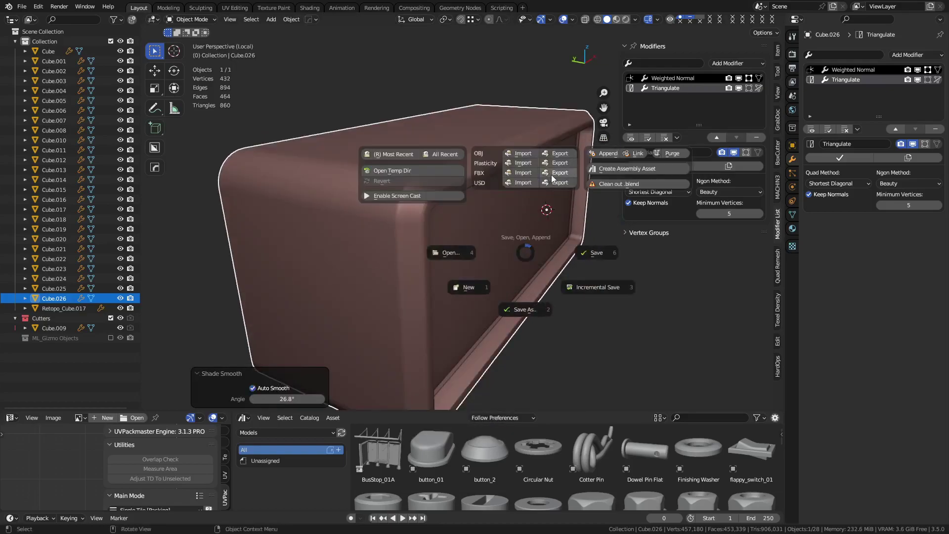
left_click(552, 176)
double_click(362, 205)
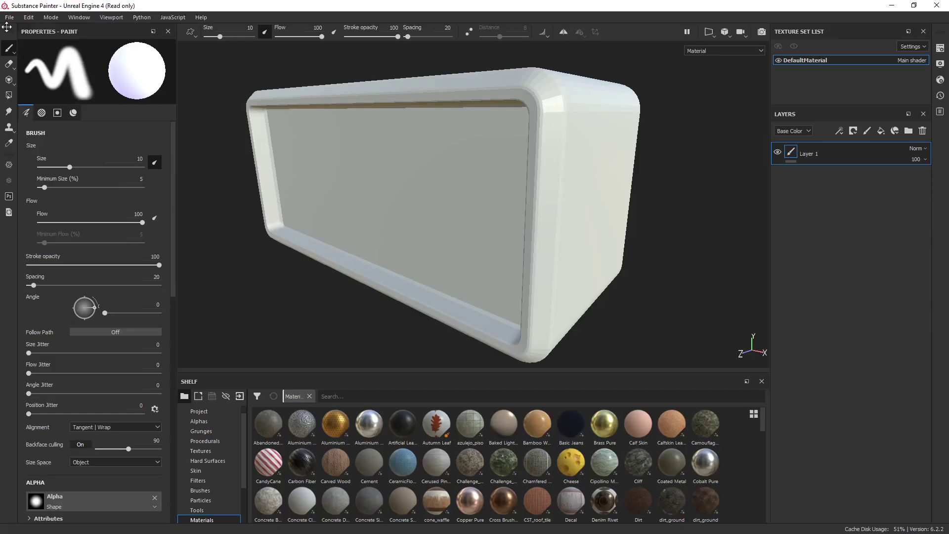
In Substance Painter, create a new project from the updated low.fbx, discarding the changes to the open project
left_click(10, 17)
left_click(23, 28)
left_click(563, 130)
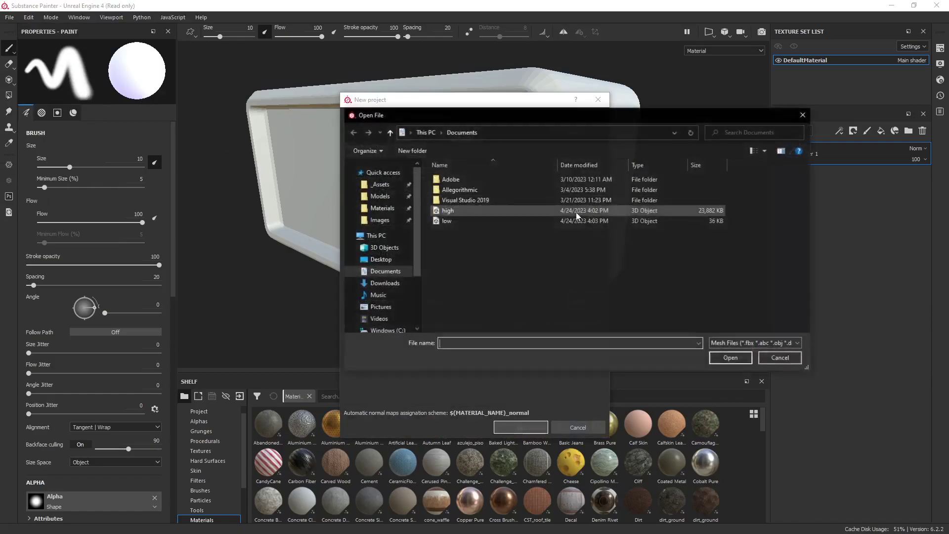
double_click(477, 223)
left_click(432, 163)
left_click(514, 427)
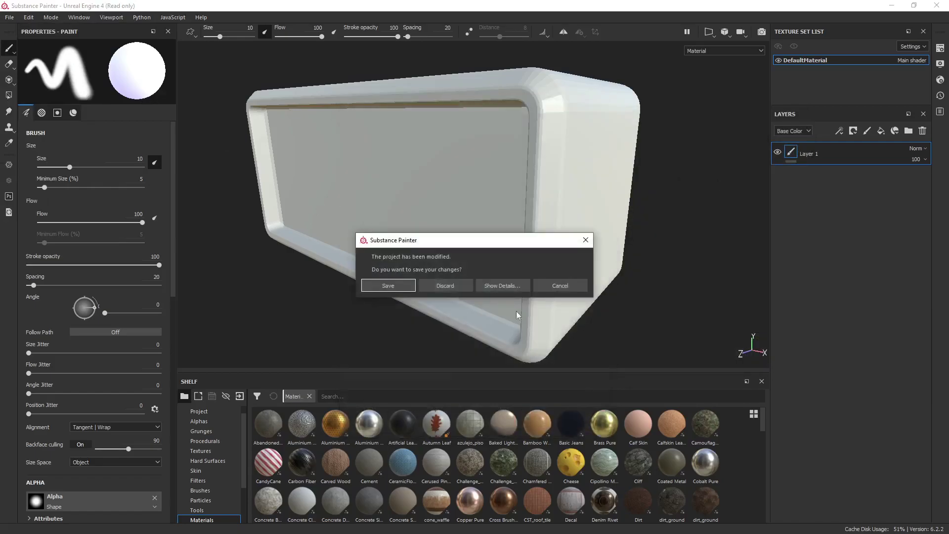
left_click(455, 283)
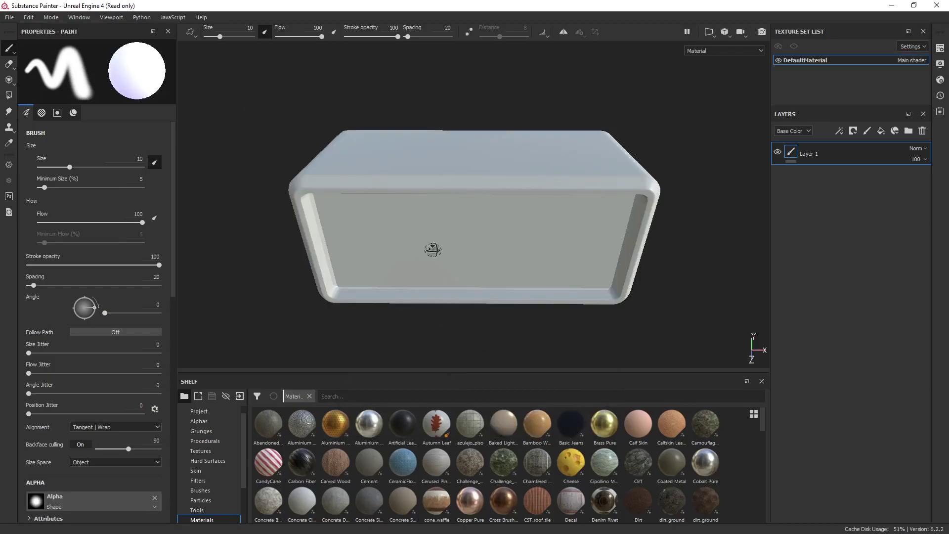
Set up mesh map baking with high.fbx as the high definition mesh and an output size of 1024
mouse_move(433, 249)
left_mouse_down("alt")
mouse_move(470, 257)
mouse_move(509, 206)
mouse_move(511, 234)
mouse_move(585, 245)
mouse_move(544, 249)
left_mouse_up("alt")
key("alt+e")
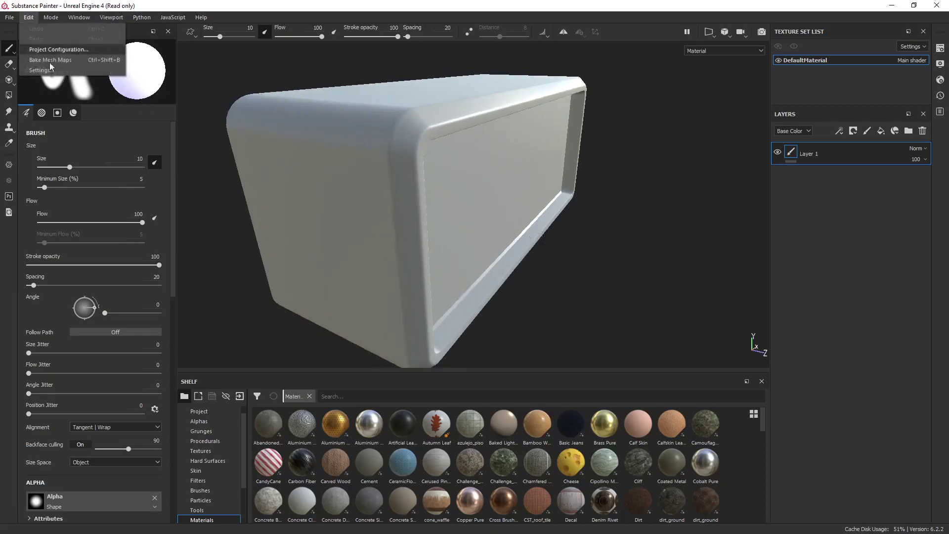
left_click(80, 61)
left_click(607, 210)
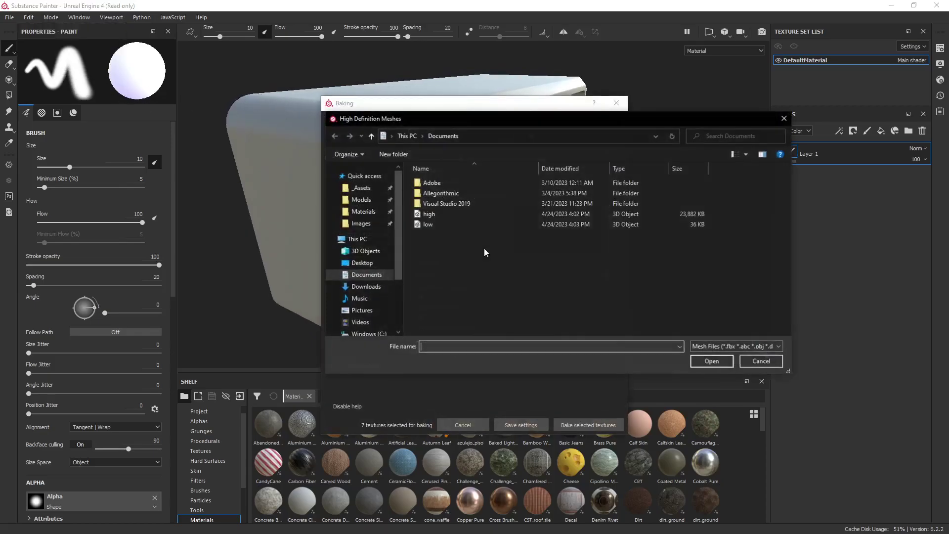
double_click(443, 215)
left_click(481, 137)
left_click(476, 175)
Set the baking antialiasing to Subsampling 2x2 and bake all selected mesh maps
scroll(494, 217, "down", 5)
left_click(545, 187)
left_click(544, 200)
left_click(586, 425)
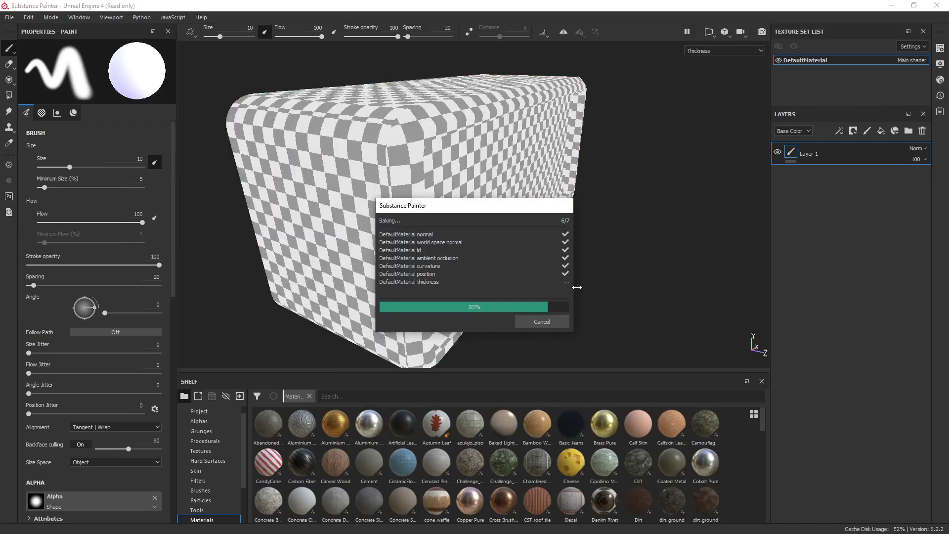
left_click(556, 323)
Examine the baked details on the radio case, especially the recessed frame, the front rim and the lower notch
left_click_drag(570, 301, 481, 270, "alt")
middle_click_drag(609, 274, 481, 261, "alt")
scroll(482, 261, "down", 3)
left_click_drag(608, 252, 506, 241, "alt")
scroll(496, 240, "up", 5)
middle_click_drag(471, 230, 530, 292, "alt")
mouse_move(530, 292)
left_mouse_down("alt")
mouse_move(572, 303)
mouse_move(601, 263)
mouse_move(601, 217)
left_mouse_up("alt")
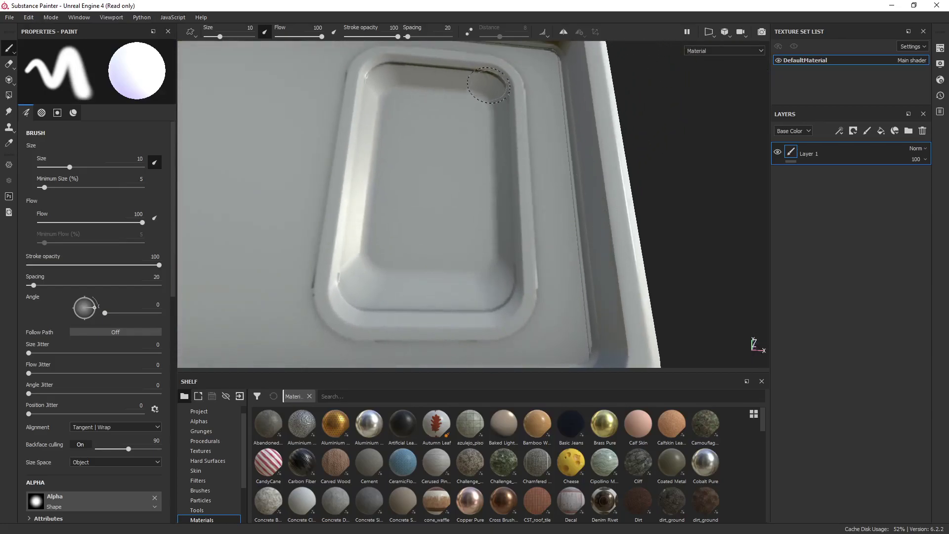
scroll(445, 173, "up", 2)
scroll(501, 254, "down", 5)
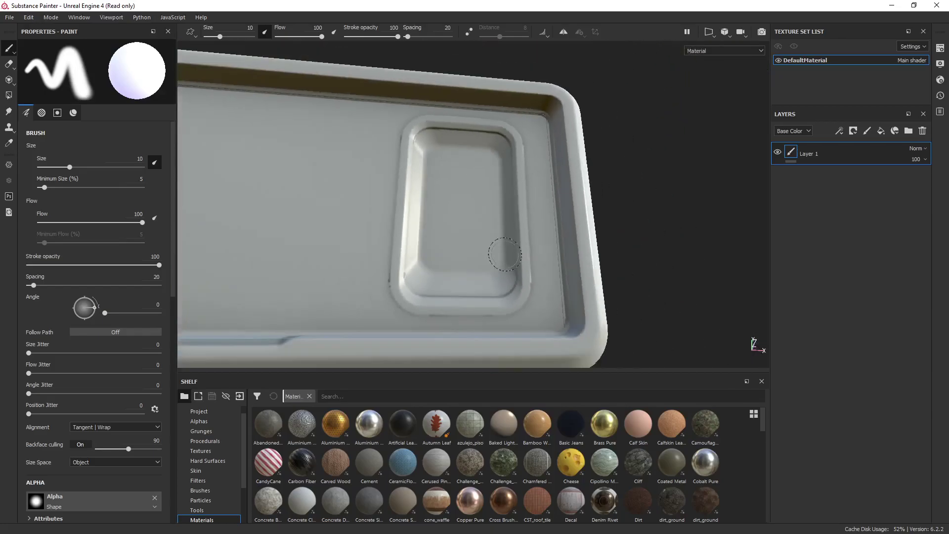
middle_click_drag(473, 280, 515, 210, "alt")
left_click_drag(515, 210, 497, 262, "alt")
middle_click_drag(390, 269, 540, 239, "alt")
mouse_move(536, 233)
left_mouse_down("alt")
mouse_move(497, 280)
mouse_move(447, 279)
mouse_move(632, 160)
mouse_move(552, 166)
mouse_move(411, 231)
mouse_move(386, 229)
mouse_move(530, 226)
mouse_move(557, 210)
mouse_move(551, 236)
left_mouse_up("alt")
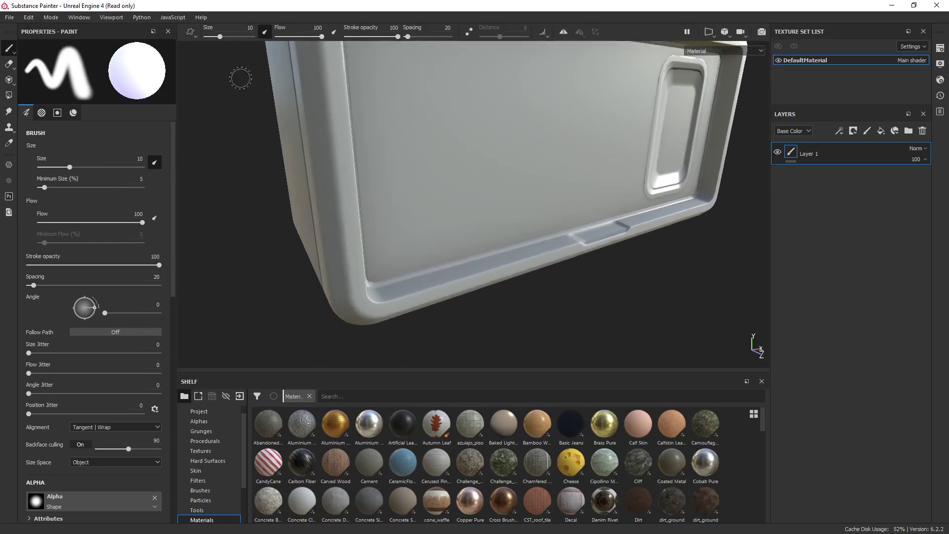
Set the max frontal distance to 0.026 and max rear distance to 0.031, and rebake the mesh maps
left_click(22, 19)
left_click(69, 58)
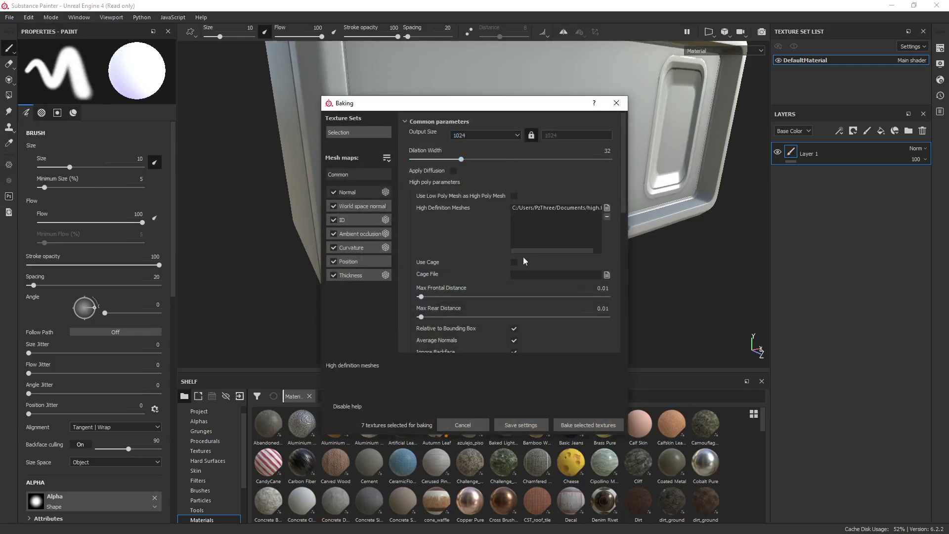
scroll(515, 263, "down", 3)
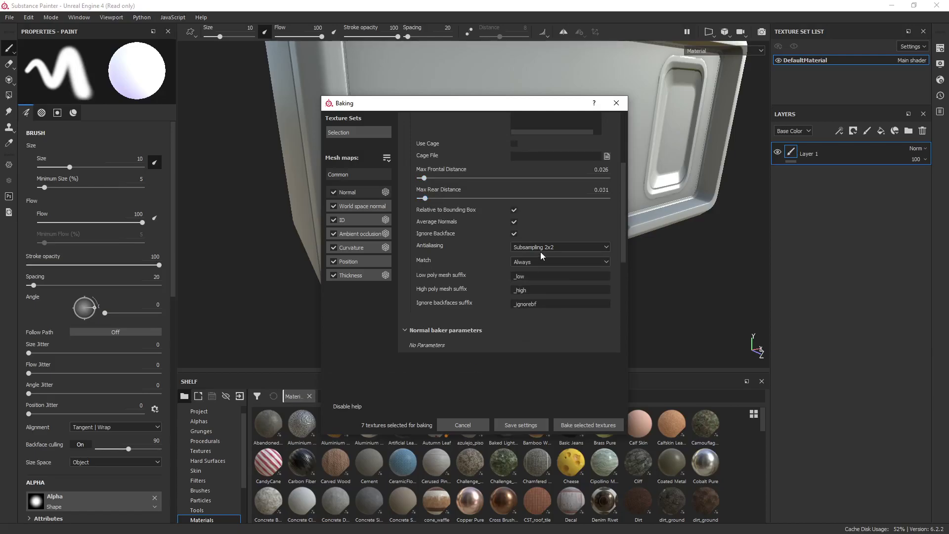
left_click(588, 425)
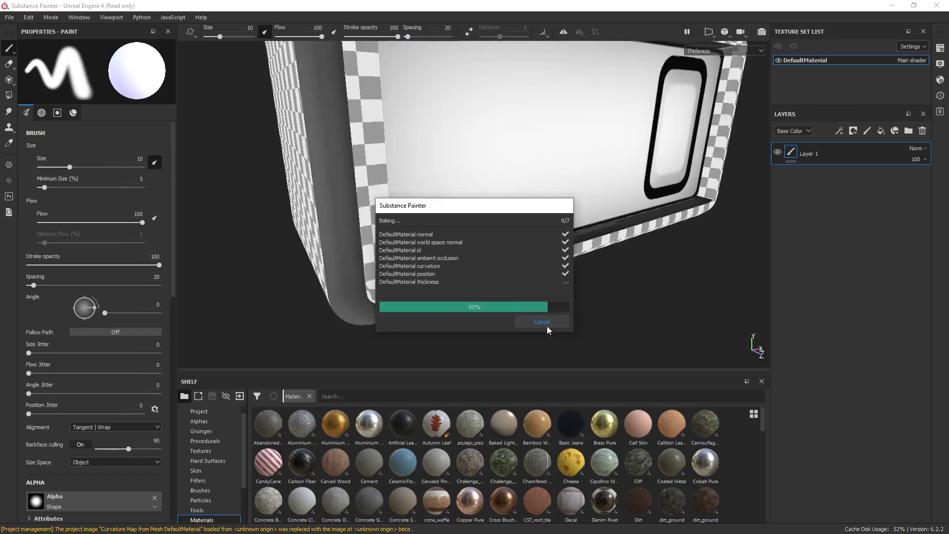
left_click(546, 326)
Examine the rebaked case up close along the front rim and around the recessed frame
left_click_drag(604, 270, 494, 270, "alt")
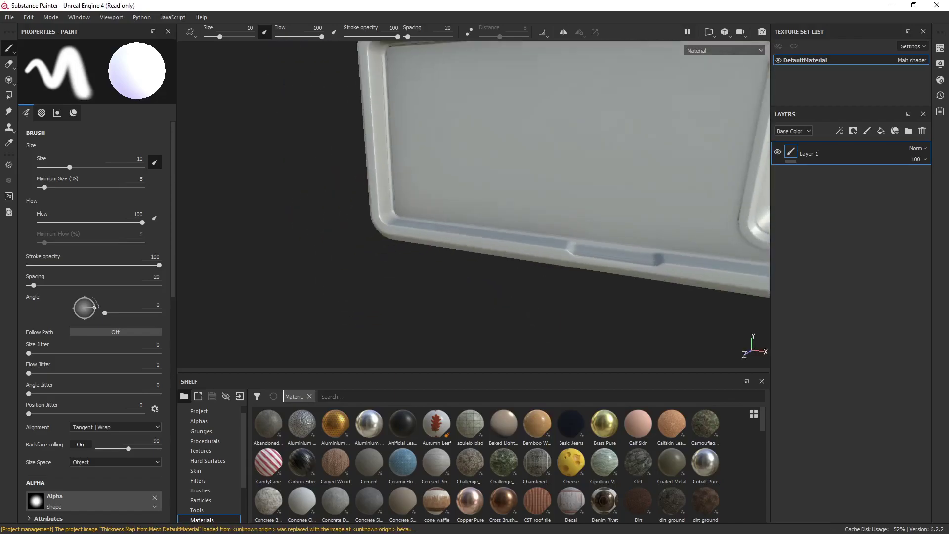
middle_click_drag(593, 239, 324, 235, "alt")
mouse_move(485, 214)
left_mouse_down("alt")
mouse_move(512, 222)
mouse_move(434, 208)
mouse_move(493, 201)
mouse_move(430, 226)
mouse_move(499, 220)
mouse_move(423, 208)
mouse_move(417, 224)
left_mouse_up("alt")
scroll(521, 225, "up", 3)
right_click_drag(418, 225, 424, 212, "alt")
left_click_drag(423, 212, 494, 222, "alt")
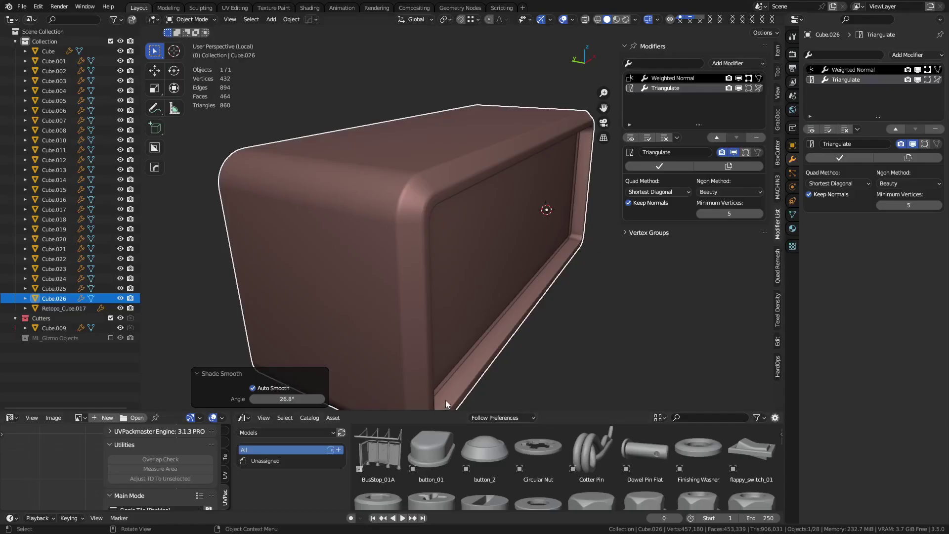
Switch back to Blender, leave local view and hide the low-poly case, Cube.026
middle_click_drag(574, 331, 542, 325)
key("slash")
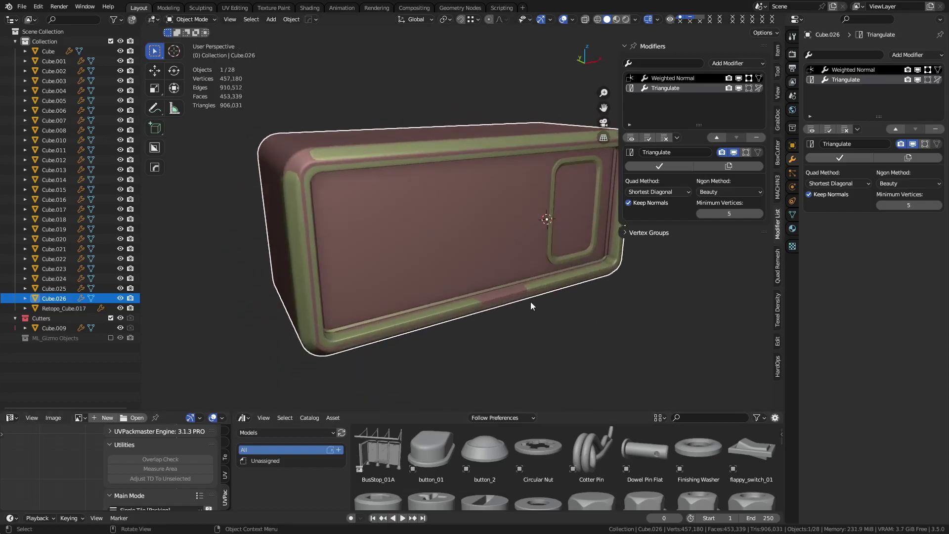
middle_click_drag(479, 276, 465, 214)
key("h")
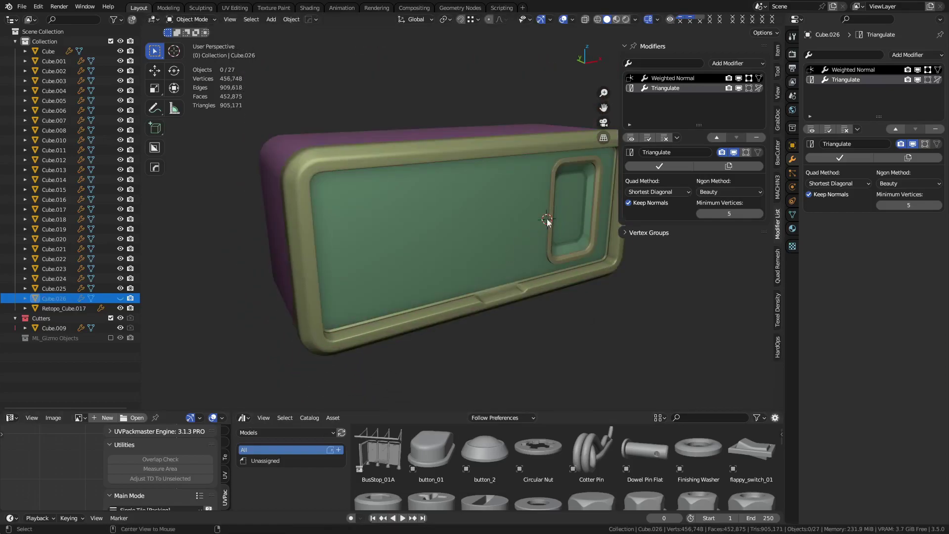
Shade the viewport with the normal-coloured matcap to check the slope of the high-poly recessed frame's rim from the front
middle_click_drag(549, 218, 415, 236, "alt")
scroll(544, 267, "up", 8)
scroll(508, 253, "up", 4)
left_click(475, 248)
scroll(499, 262, "down", 2)
middle_click_drag(432, 198, 483, 315, "shift")
key("alt+a")
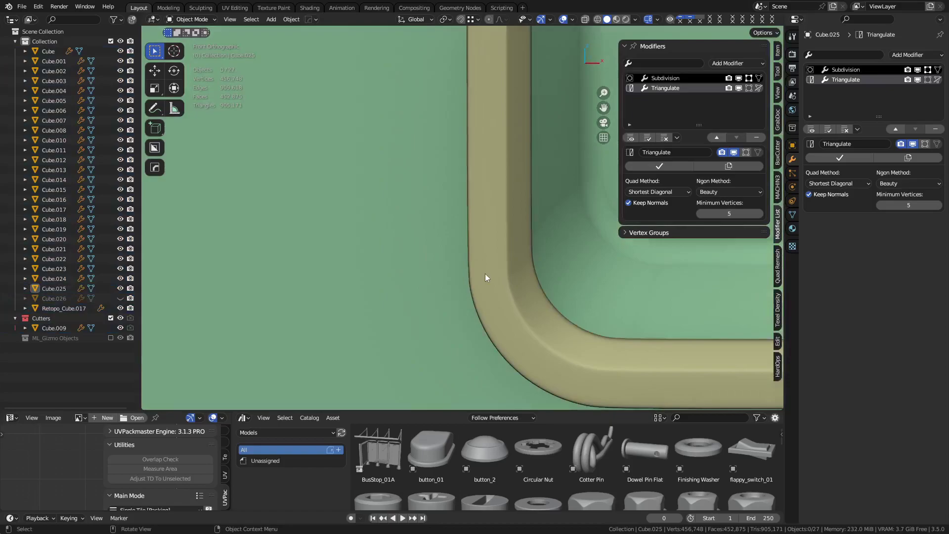
left_click(634, 20)
left_click(635, 106)
left_click(624, 157)
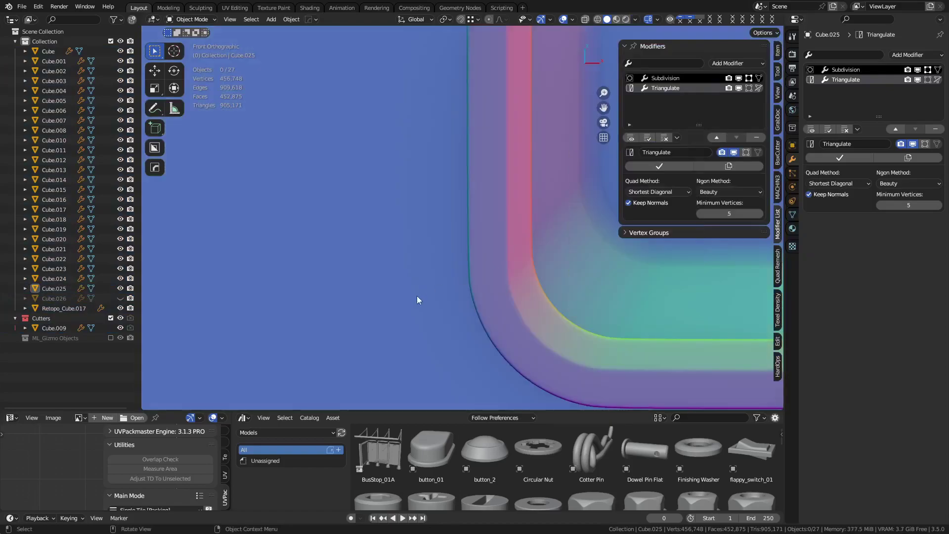
left_click(635, 19)
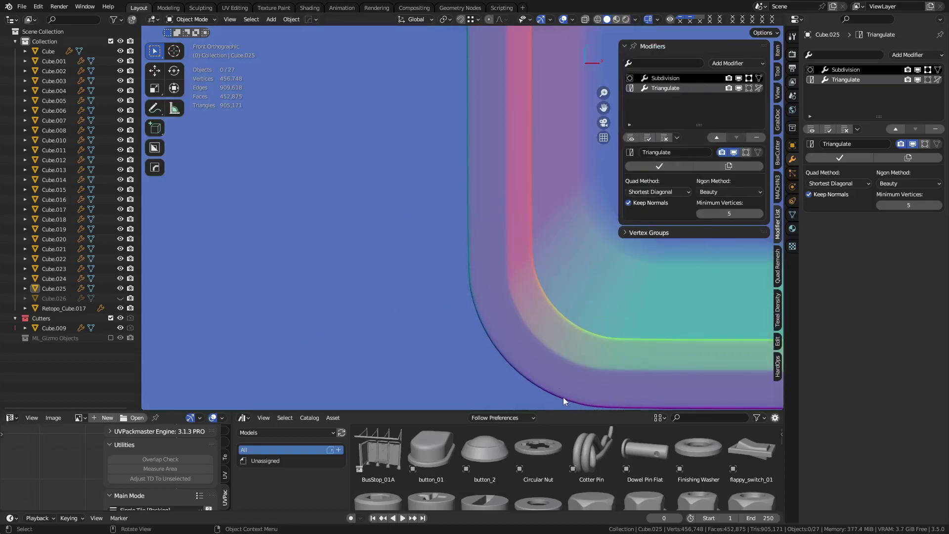
Enter Edit Mode on the recessed frame, Cube.025, and select its outer edge loop
middle_click_drag(485, 122, 477, 357, "shift")
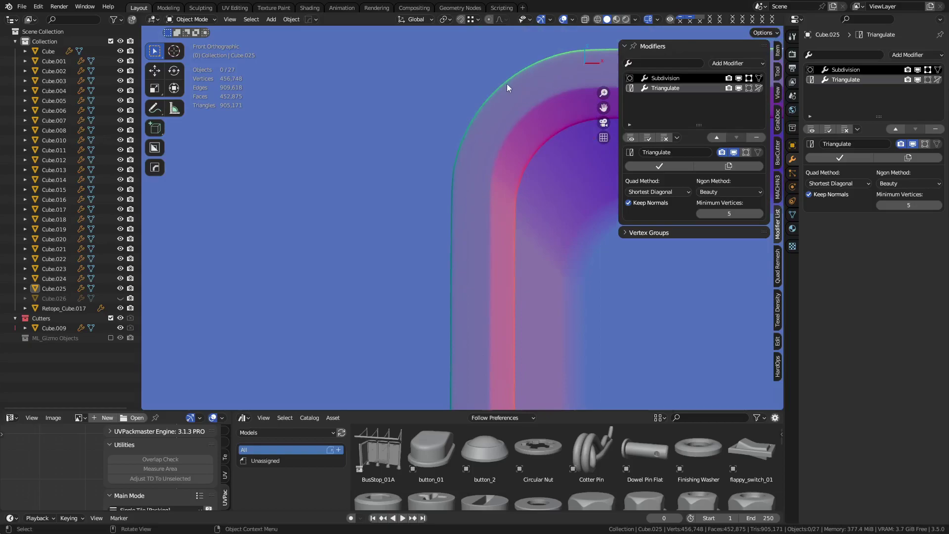
middle_click_drag(476, 177, 520, 214)
left_click(487, 206)
key("Tab")
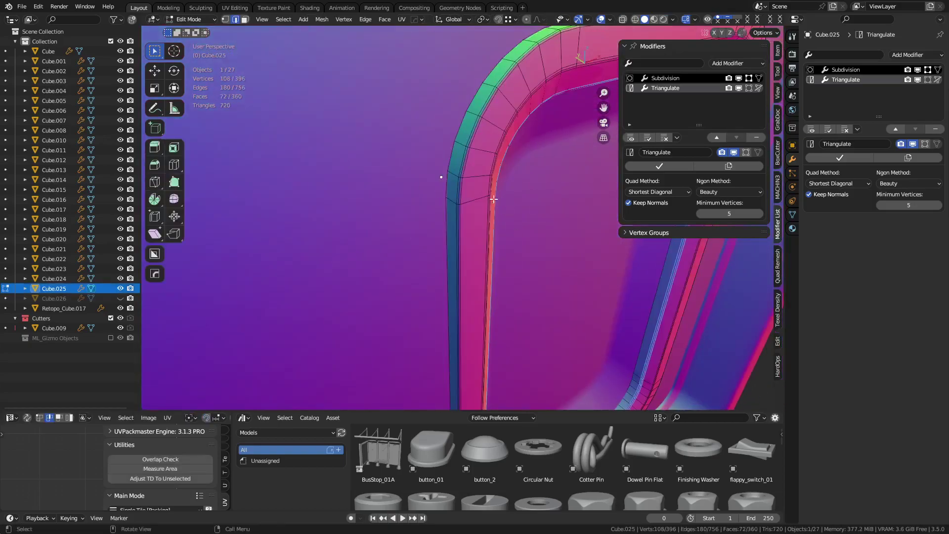
double_click(447, 184)
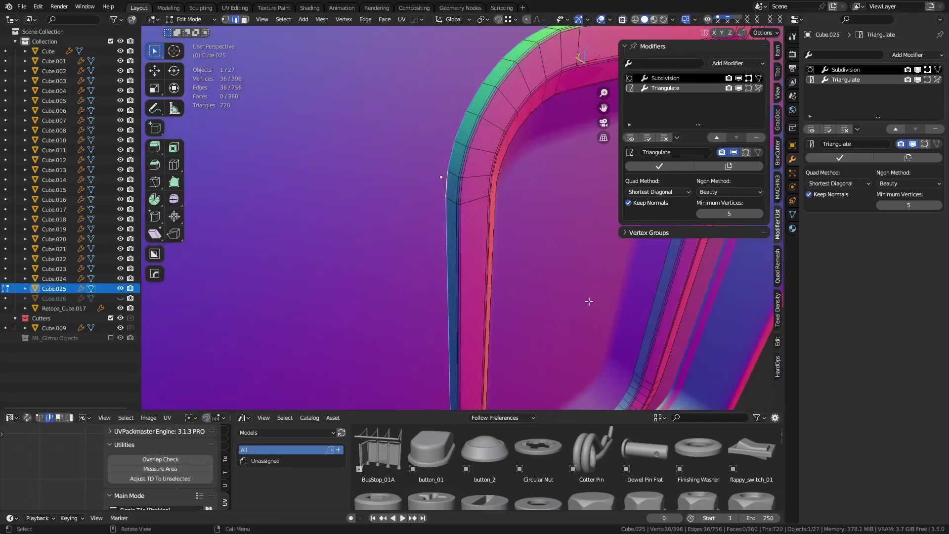
Scale the outer edge loop of the recessed frame by 1.018 along X and slightly along Z, then leave Edit Mode
key("s")
key("x")
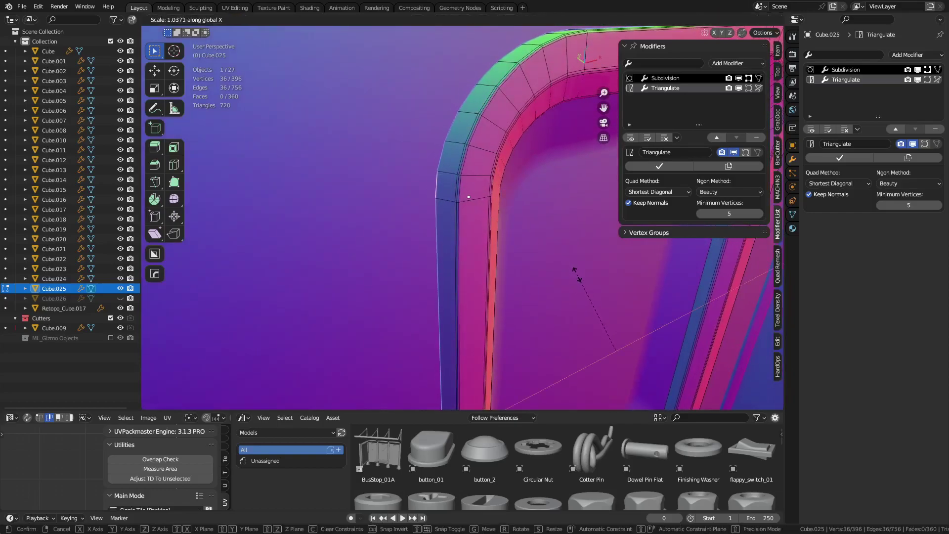
left_click(583, 278)
key("s")
key("z")
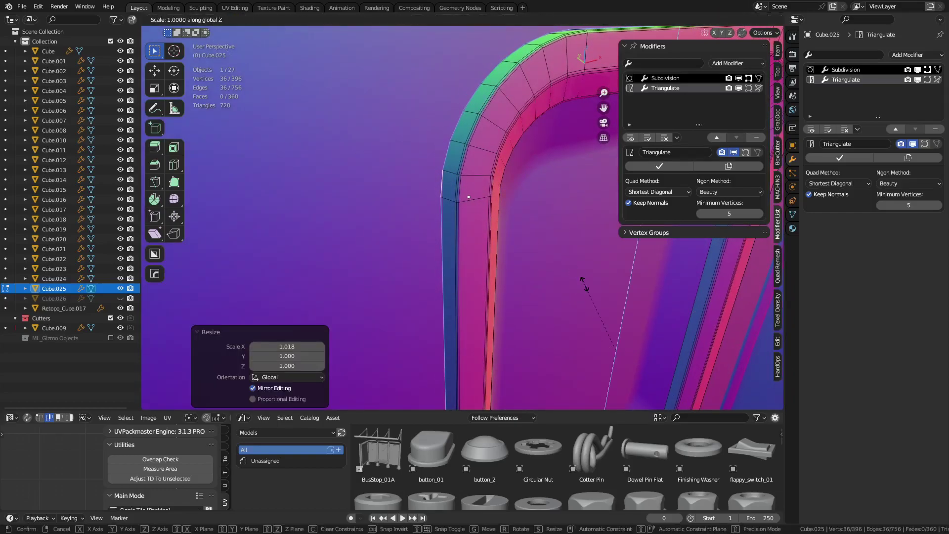
left_click(583, 271)
key("Tab")
Check the slope of the recessed frame's outer rim from the front, with nothing selected, along its whole height
middle_click_drag(551, 281, 502, 255, "alt")
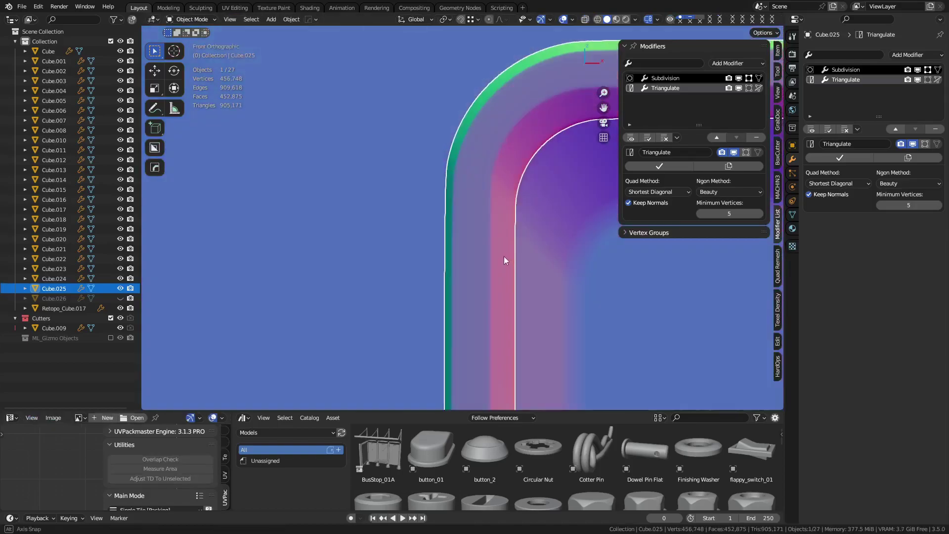
key("a")
key("a")
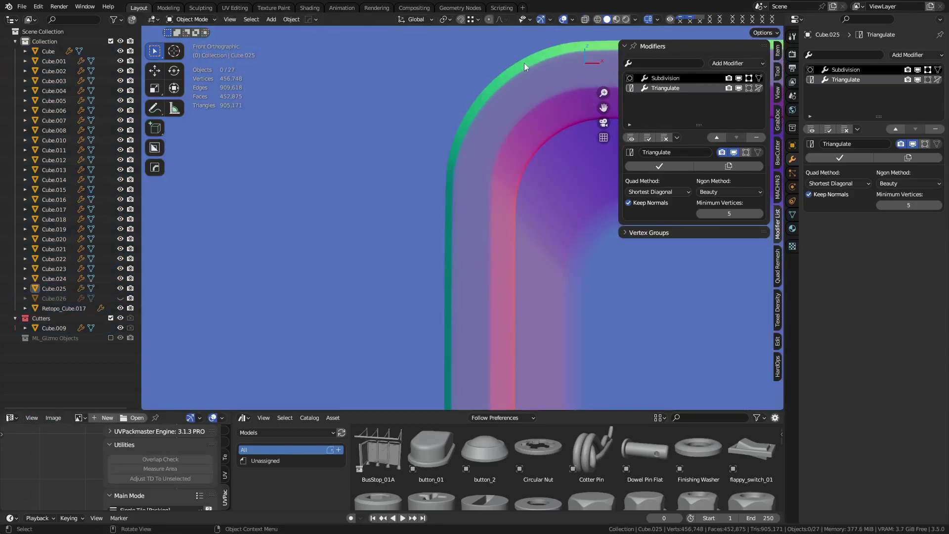
mouse_move(468, 333)
middle_mouse_down("shift")
mouse_move(475, 277)
mouse_move(452, 128)
middle_mouse_up("shift")
middle_click_drag(476, 370, 488, 282, "shift")
mouse_move(525, 396)
middle_mouse_down("shift")
mouse_move(499, 241)
mouse_move(511, 245)
middle_mouse_up("shift")
scroll(496, 236, "down", 3, "shift")
key("a")
key("alt+a")
Select the high-poly case parts, Cube.022 to Cube.025, and export them as FBX, overwriting high.fbx
scroll(539, 320, "down", 8)
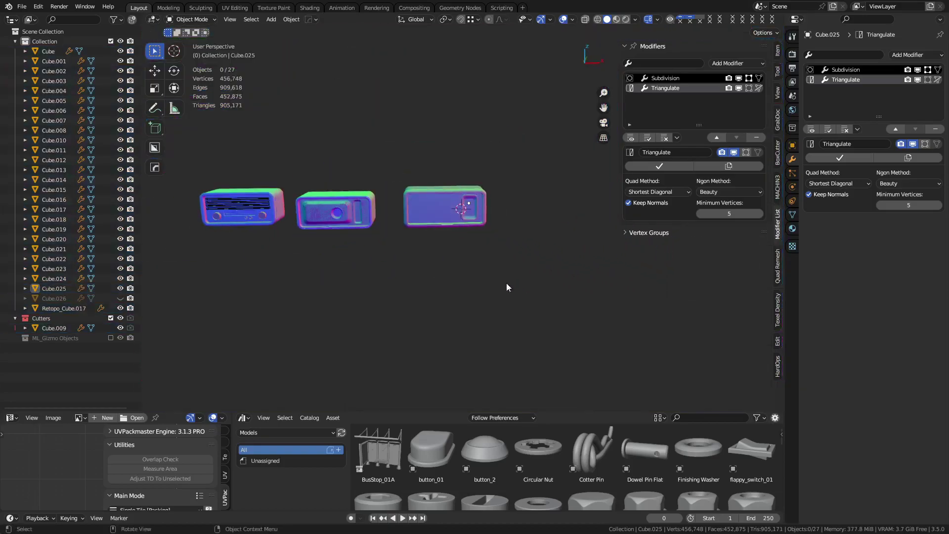
left_click_drag(567, 282, 398, 167)
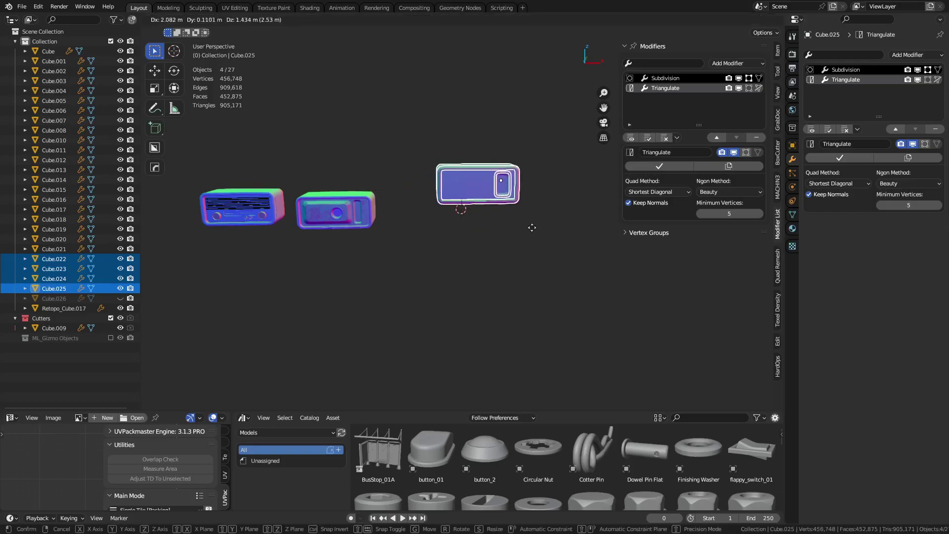
key("ctrl+s")
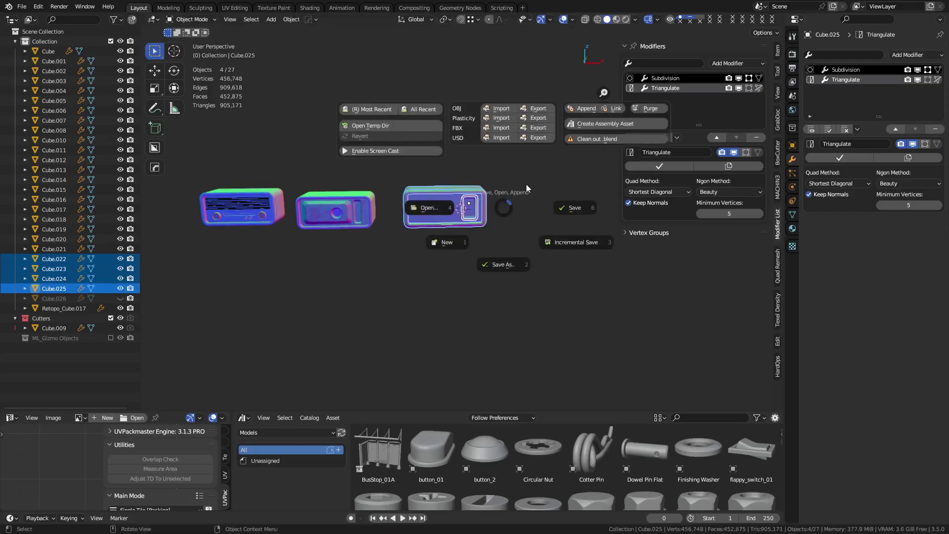
left_click(538, 127)
left_click(368, 215)
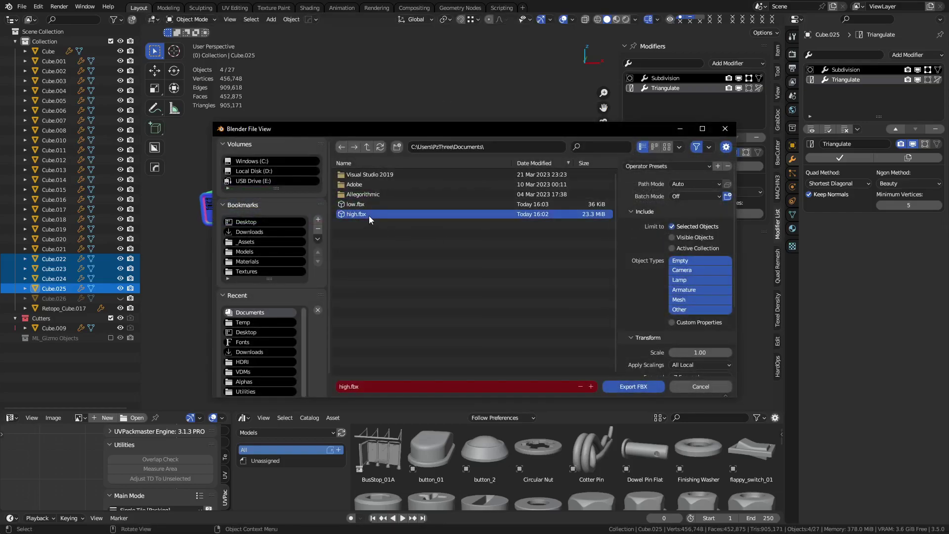
key("Return")
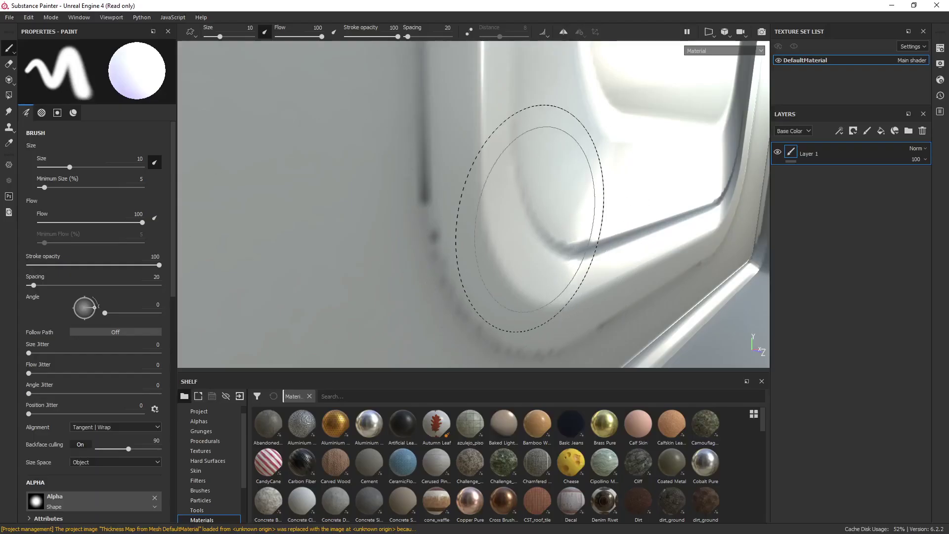
Switch to Substance Painter and rebake all seven mesh maps from the updated high-poly mesh
scroll(568, 242, "down", 5)
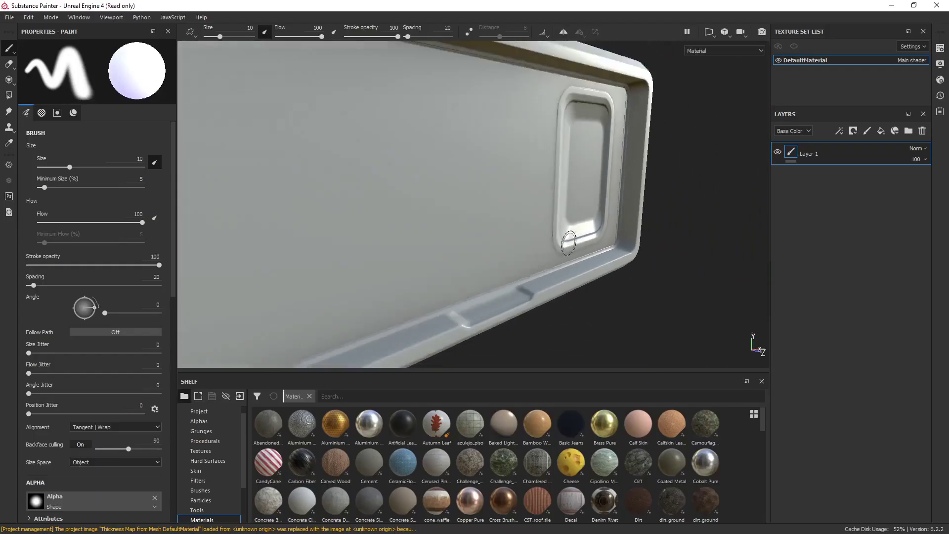
scroll(568, 242, "down", 5)
left_click(29, 18)
left_click(78, 65)
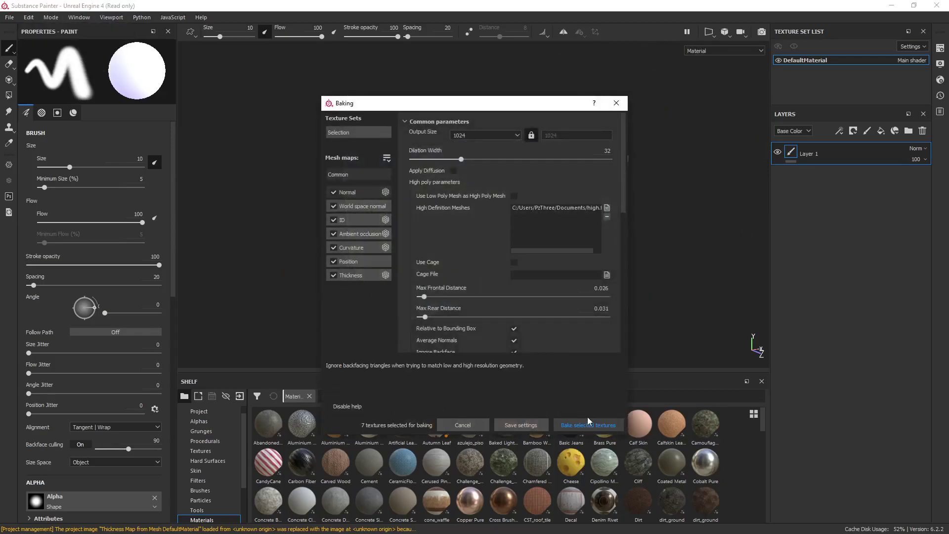
left_click(591, 424)
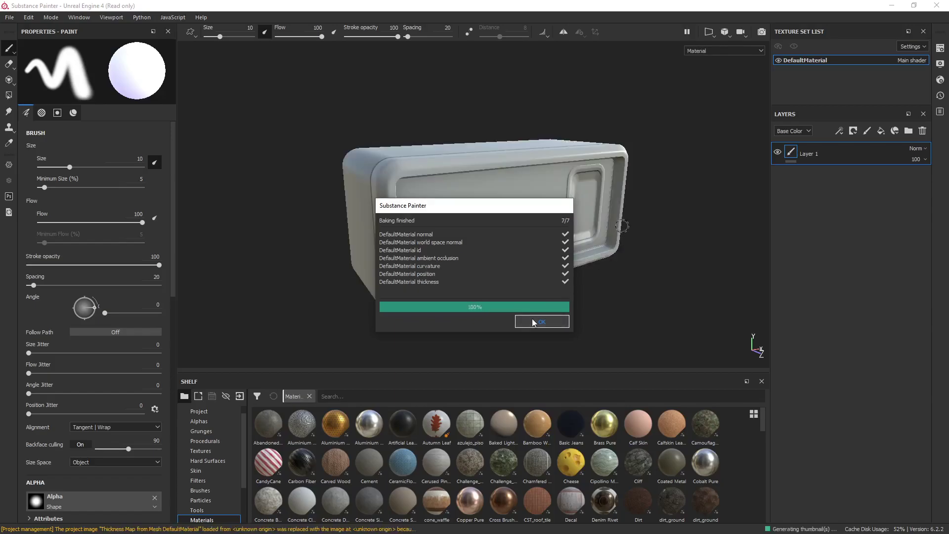
left_click(542, 322)
Examine the rebaked outer edge and lower corners of the recessed frame up close
left_click_drag(586, 275, 548, 269, "alt")
scroll(531, 249, "up", 5)
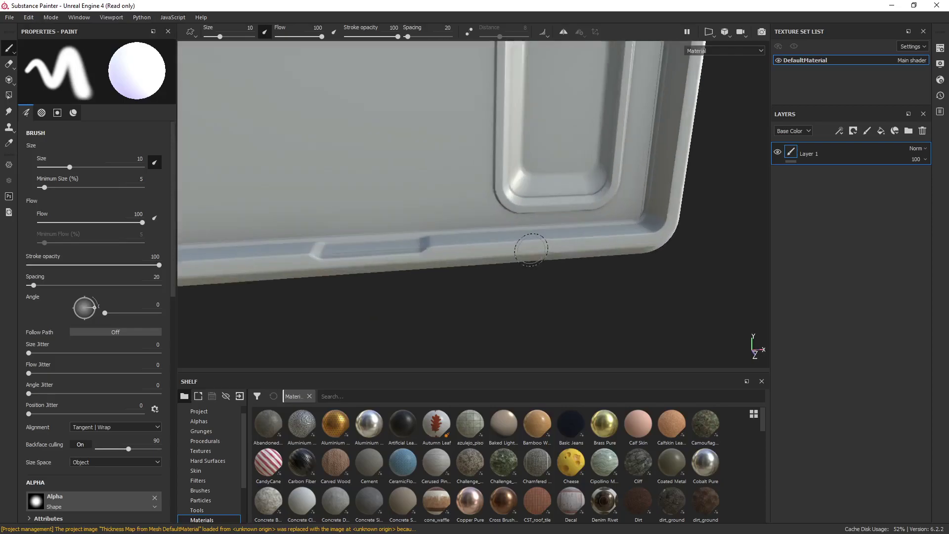
scroll(532, 249, "up", 4)
middle_click_drag(542, 107, 528, 204, "alt")
mouse_move(513, 246)
left_mouse_down("alt")
mouse_move(529, 183)
mouse_move(546, 214)
mouse_move(403, 201)
left_mouse_up("alt")
scroll(528, 184, "up", 3)
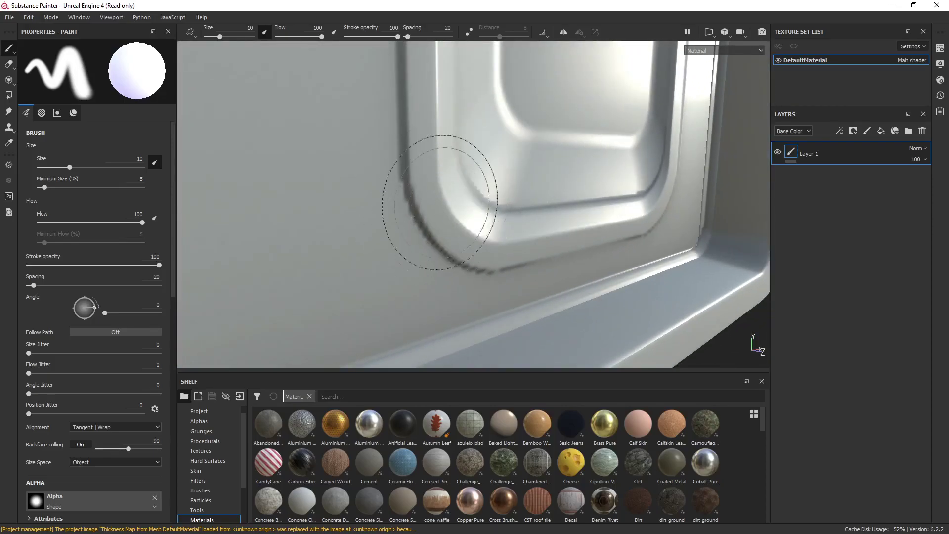
scroll(535, 210, "down", 5)
left_click_drag(563, 218, 623, 233, "alt")
middle_click_drag(623, 233, 533, 241, "alt")
Set the baking antialiasing to Subsampling 4x4 and rebake the selected mesh maps
left_click(52, 18)
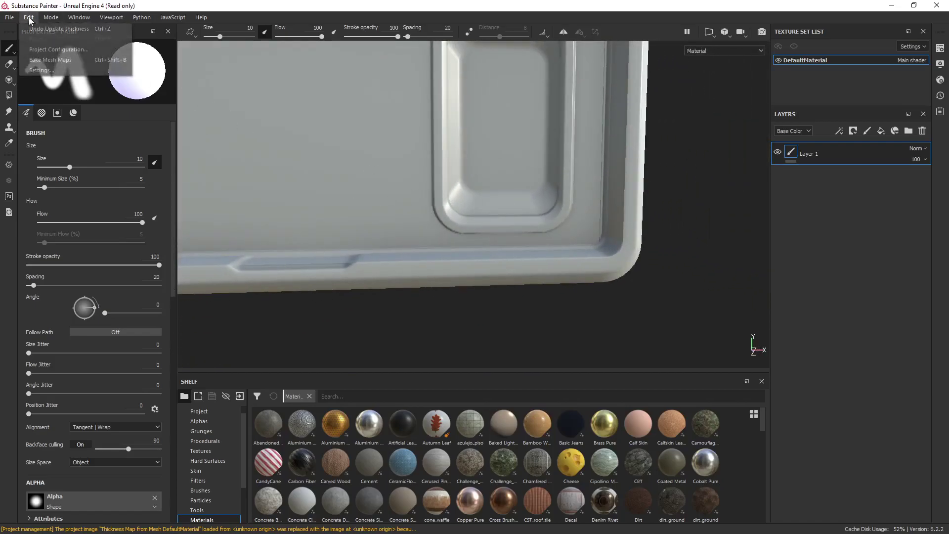
left_click(76, 69)
scroll(500, 280, "down", 5)
scroll(537, 269, "up", 2)
left_click(557, 217)
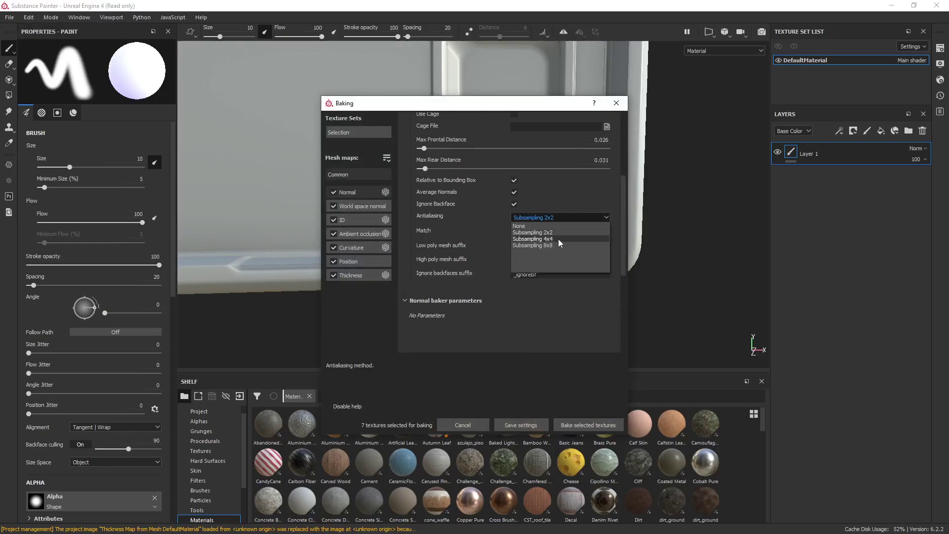
left_click(558, 239)
left_click(586, 425)
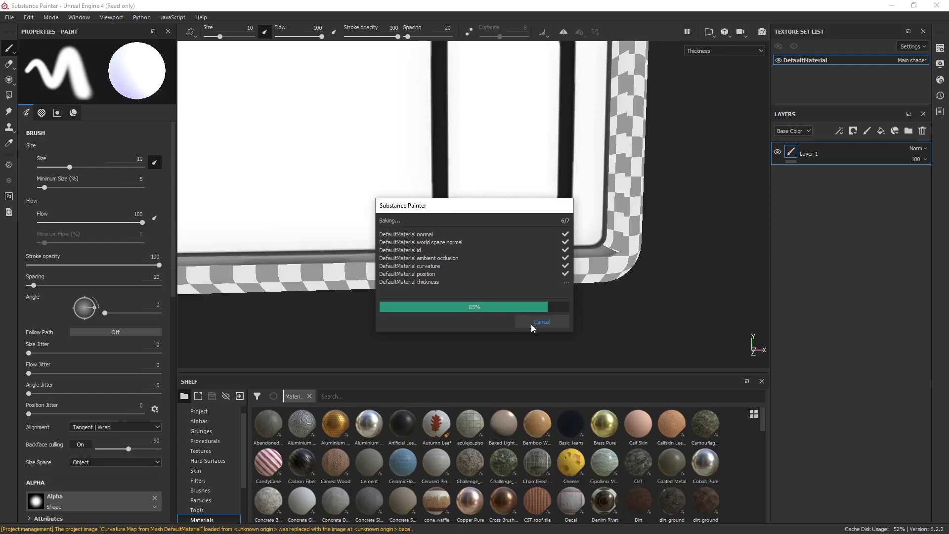
left_click(542, 321)
Inspect the antialiased bake around the recessed frame's lower corners and across the whole case
scroll(484, 269, "up", 5)
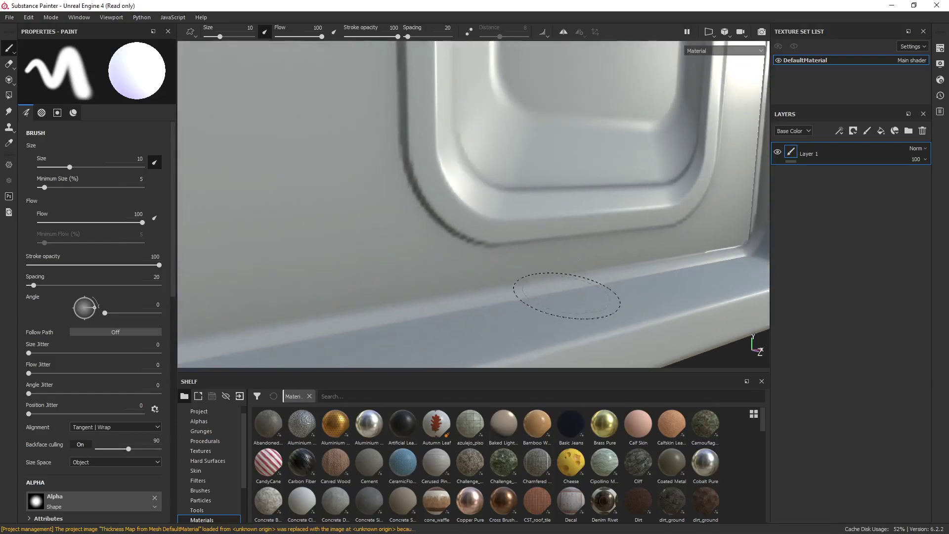
left_click_drag(517, 271, 524, 233, "alt")
scroll(529, 239, "down", 6)
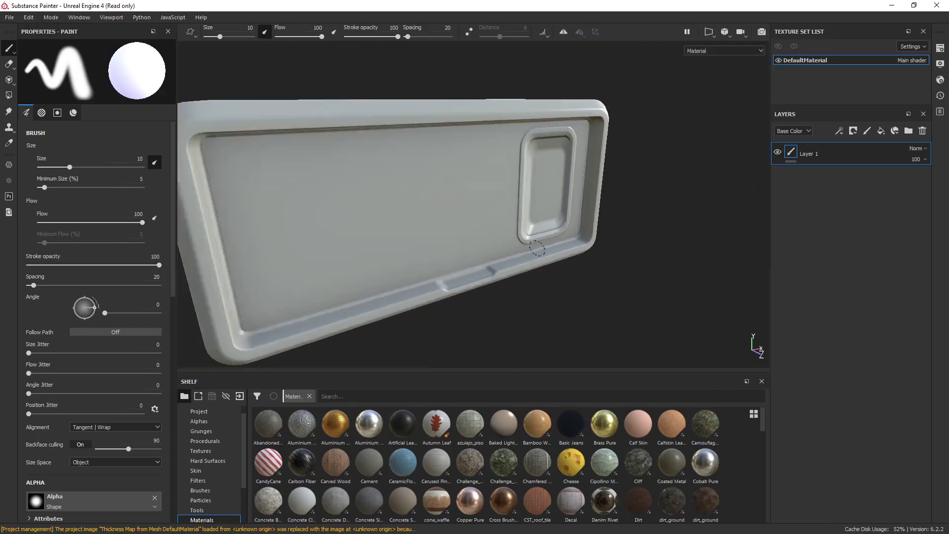
left_click_drag(589, 253, 462, 254, "alt")
left_click_drag(527, 251, 430, 227, "alt")
scroll(222, 494, "down", 2)
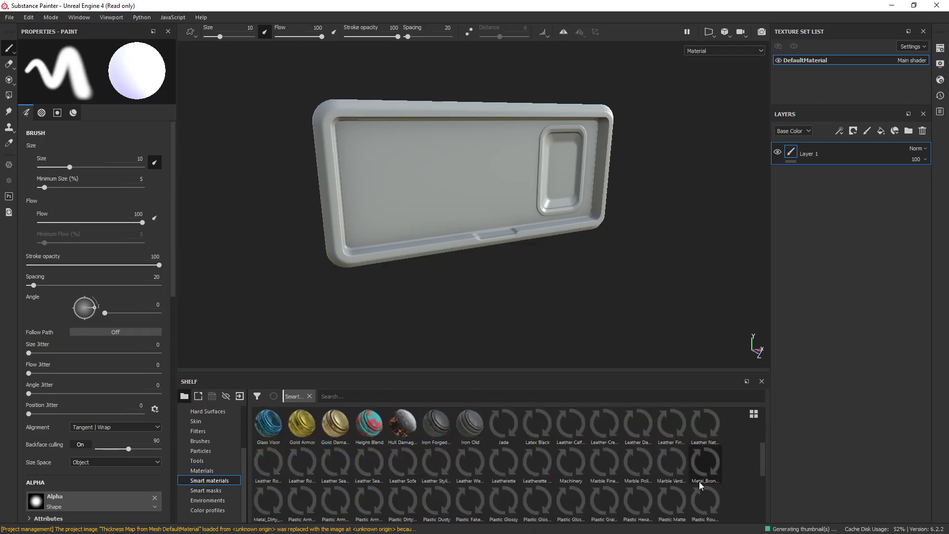
Apply the Steel Painted Scraped Dirty smart material to the case and check the edge wear around the recessed frame
scroll(699, 481, "down", 5)
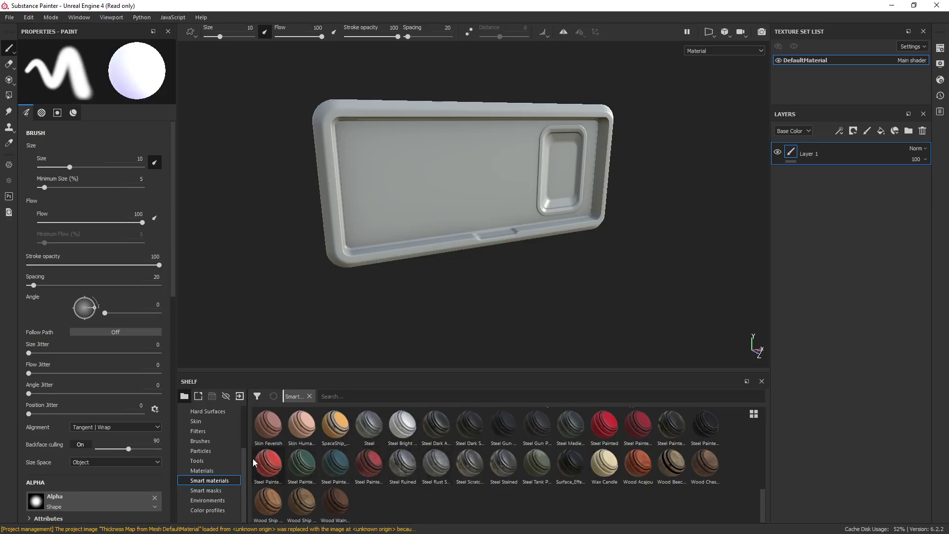
mouse_move(253, 457)
left_mouse_down()
mouse_move(444, 230)
mouse_move(488, 242)
left_mouse_up()
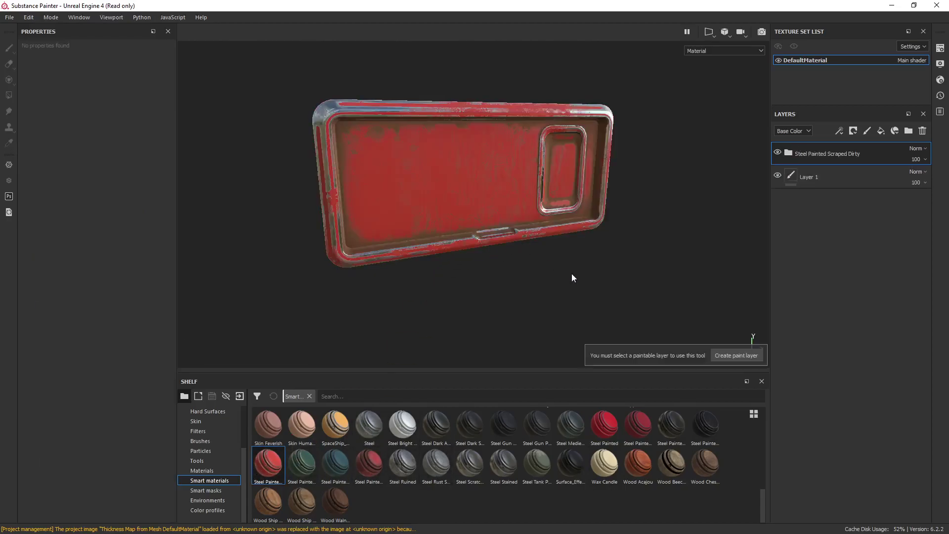
left_click_drag(571, 278, 415, 235, "alt")
scroll(570, 237, "up", 3)
mouse_move(570, 238)
left_mouse_down("alt")
mouse_move(443, 226)
mouse_move(477, 221)
mouse_move(610, 242)
left_mouse_up("alt")
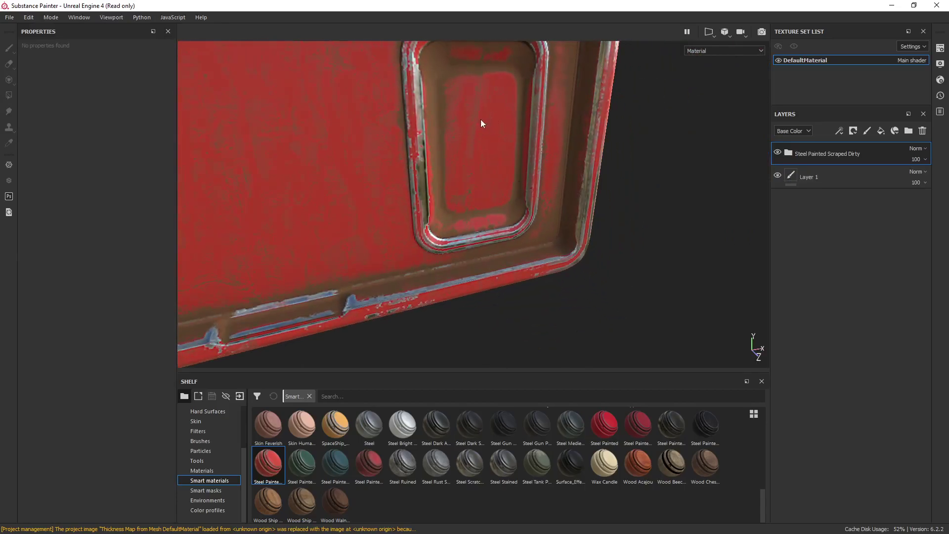
left_click_drag(481, 120, 471, 170, "alt")
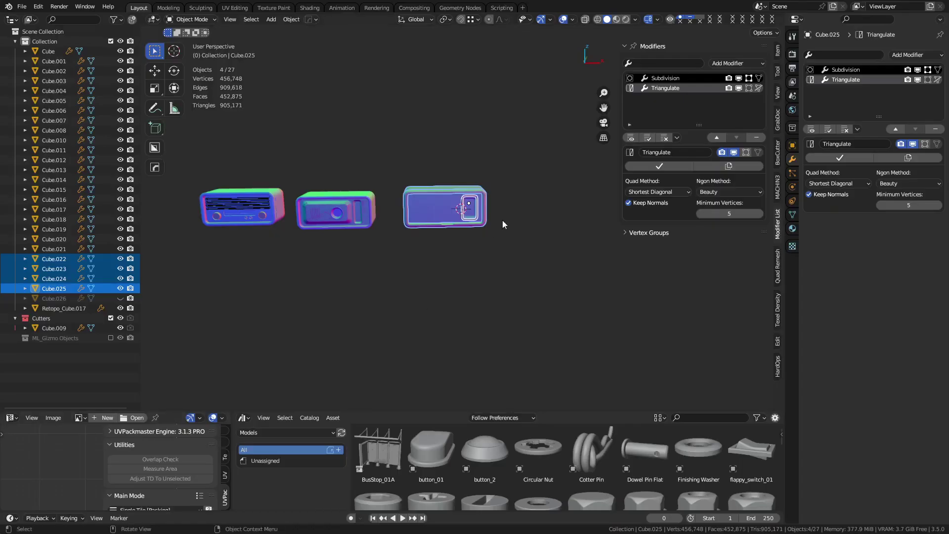
Switch back to Blender and unhide the low-poly case, Cube.026, over the high-poly parts
left_click(494, 232)
middle_click_drag(486, 202, 496, 265, "shift")
scroll(473, 216, "up", 12)
key("alt+h")
scroll(556, 264, "down", 5)
Replace the viewport's normal-coloured matcap with a neutral one, keeping the random object colours
left_click(636, 20)
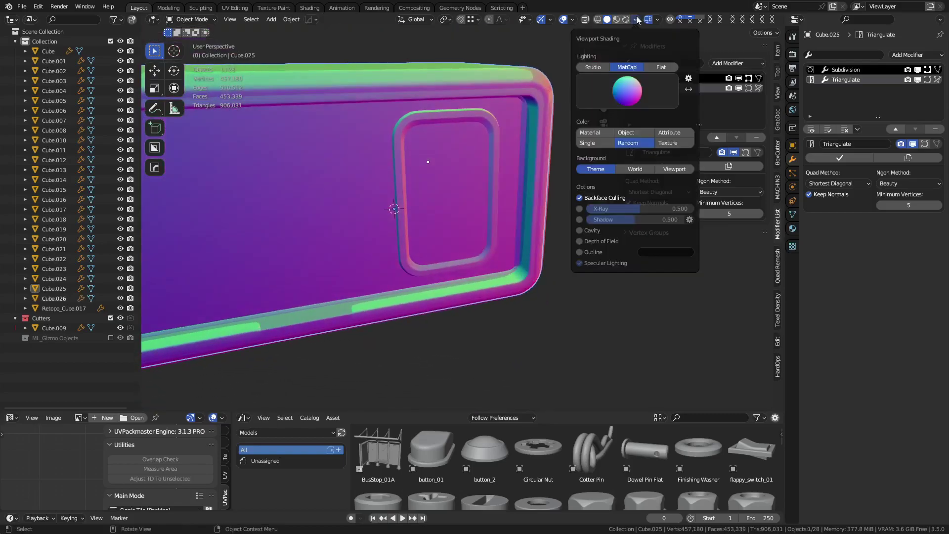
left_click(618, 100)
left_click(577, 214)
Compare the low-poly case, Cube.026, with the high-poly recessed frame from the front using its wireframe and X-ray
left_click(440, 231)
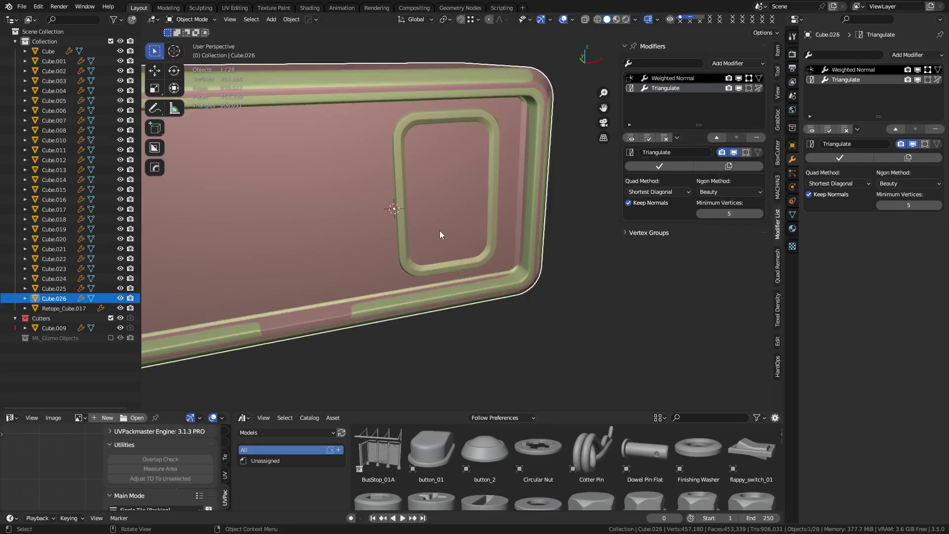
key("g")
right_click(440, 197)
key("ctrl+Tab")
left_click(514, 214)
middle_click_drag(514, 217, 483, 230, "alt")
key("a")
scroll(475, 239, "up", 4)
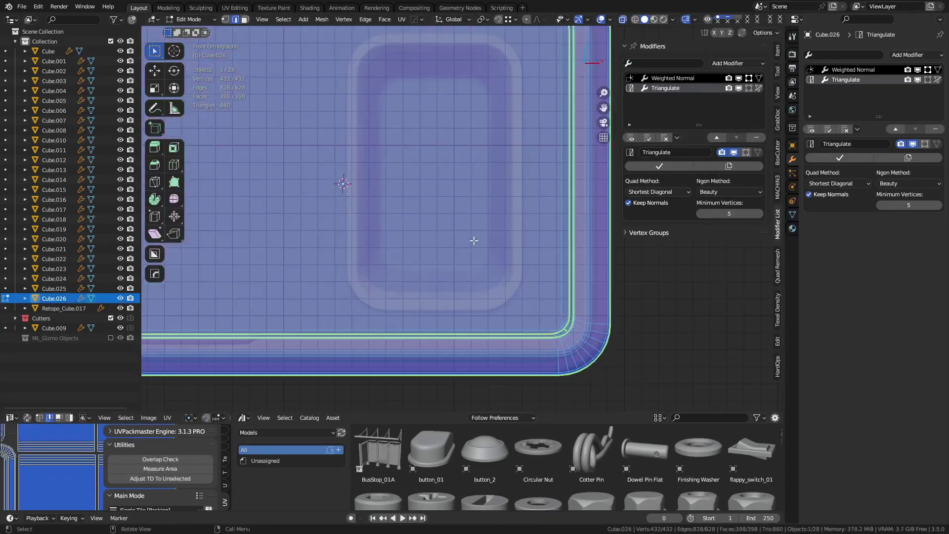
scroll(443, 254, "down", 4)
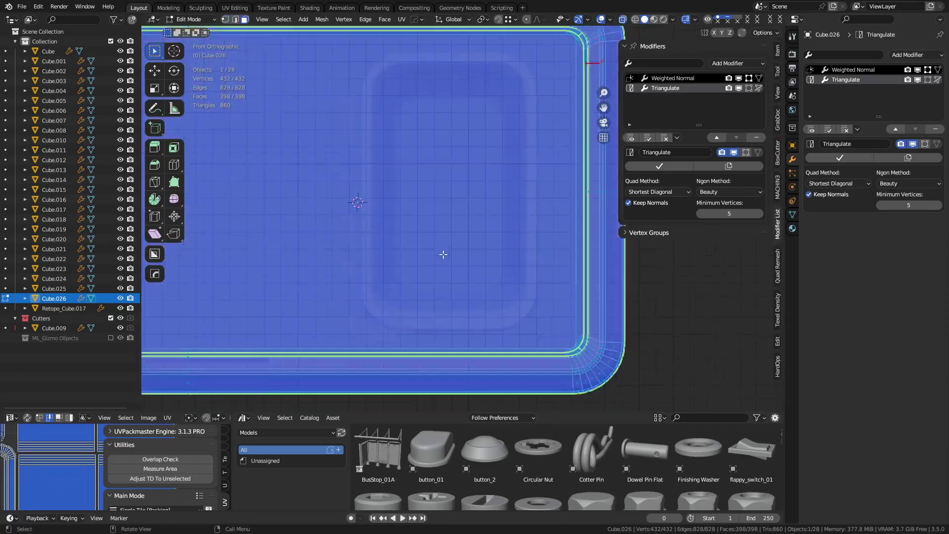
key("Tab")
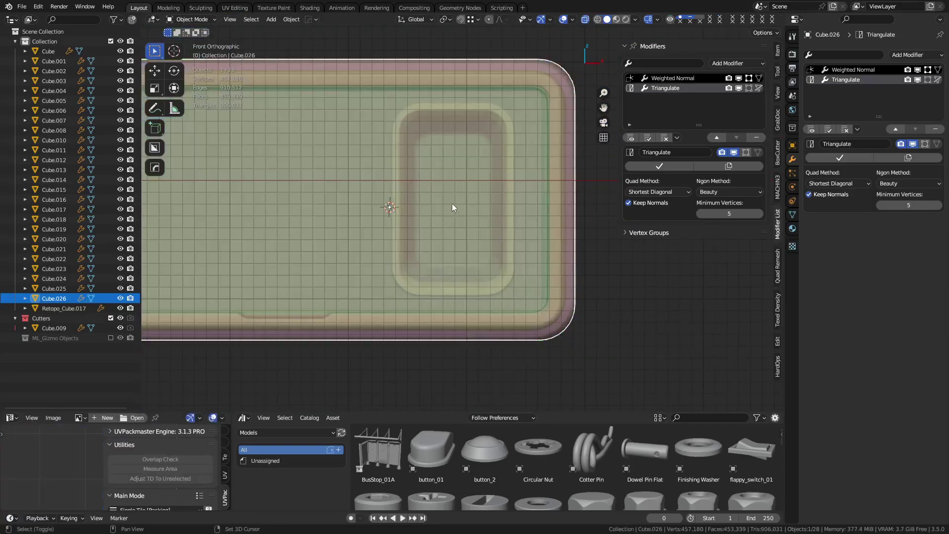
scroll(474, 255, "up", 3)
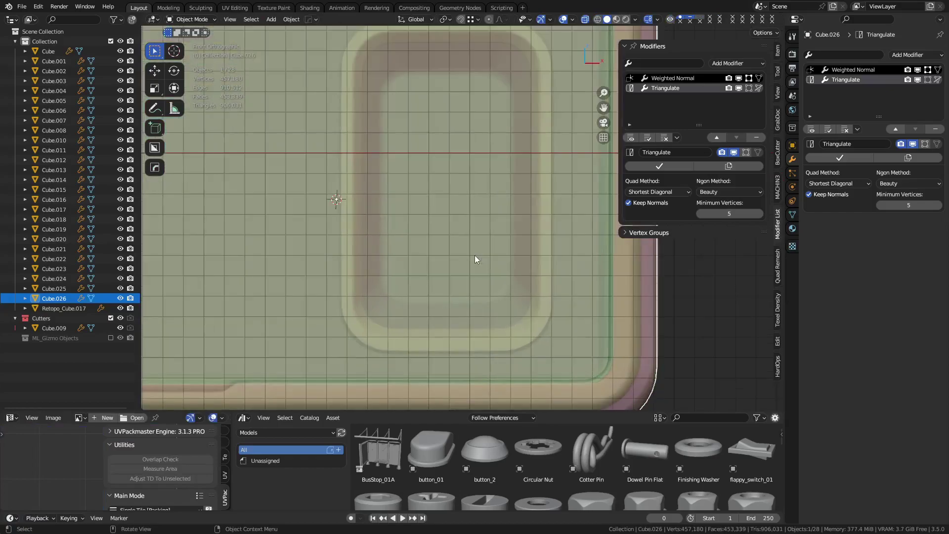
key("alt+z")
scroll(472, 296, "down", 3)
middle_click_drag(473, 297, 381, 282)
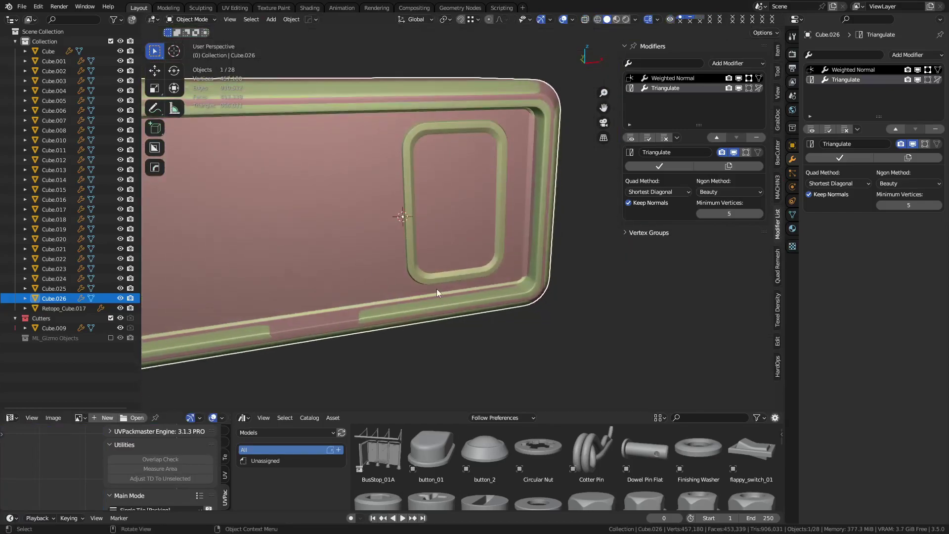
Enter Edit Mode on the recessed frame, Cube.025, with X-ray on and select its inner edge loop
scroll(437, 293, "up", 2)
key("ctrl+Tab")
left_click(409, 301)
key("ctrl+Tab")
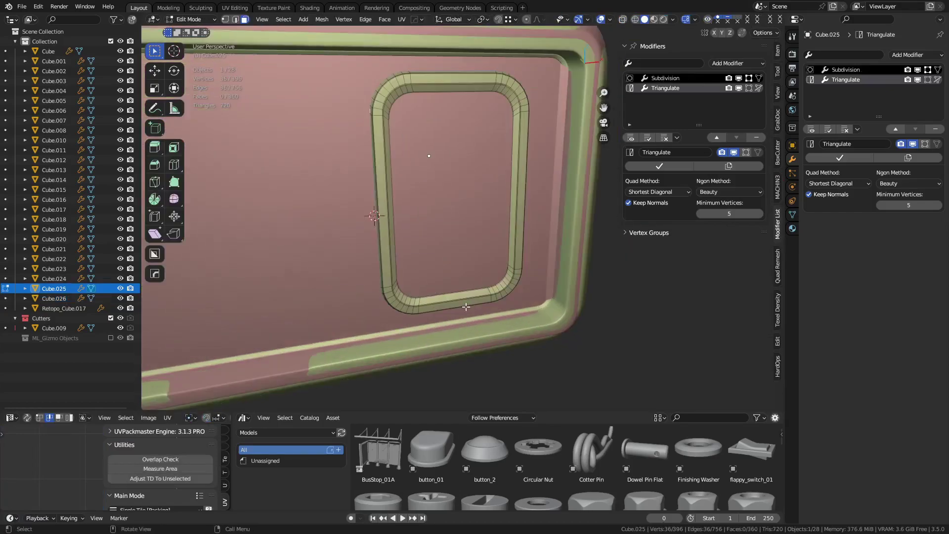
scroll(469, 307, "up", 5)
key("alt+z")
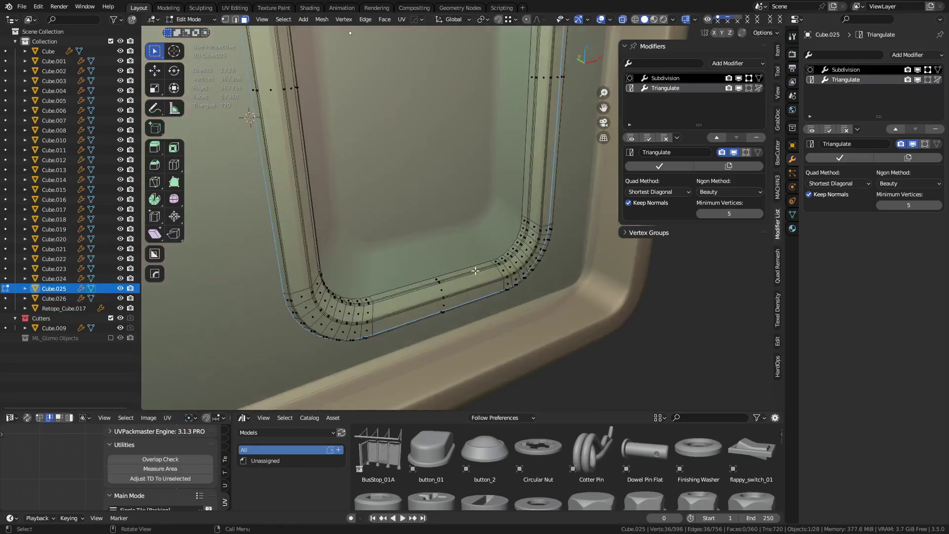
key("2")
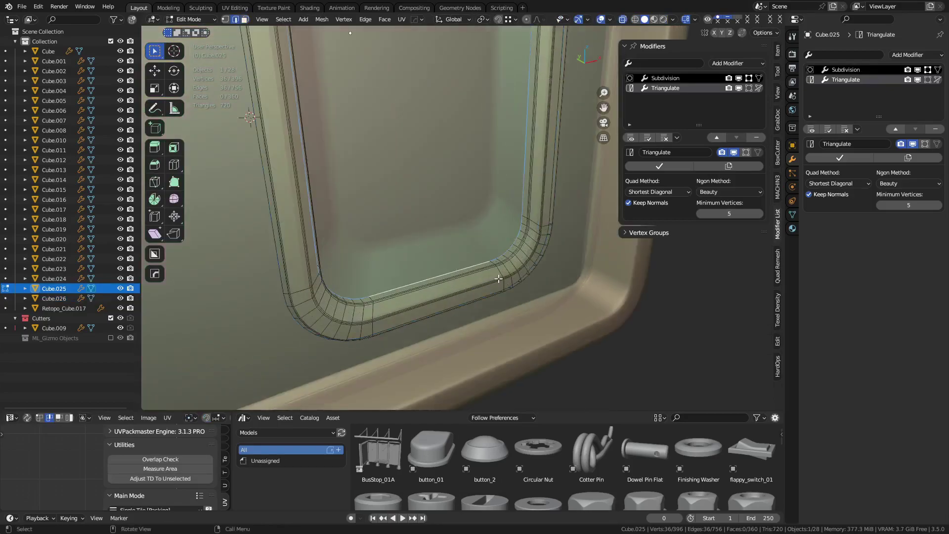
Duplicate the selected inner edge loop in place and separate it into a new object
key("shift+d")
right_click(514, 234)
key("p")
left_click(475, 231)
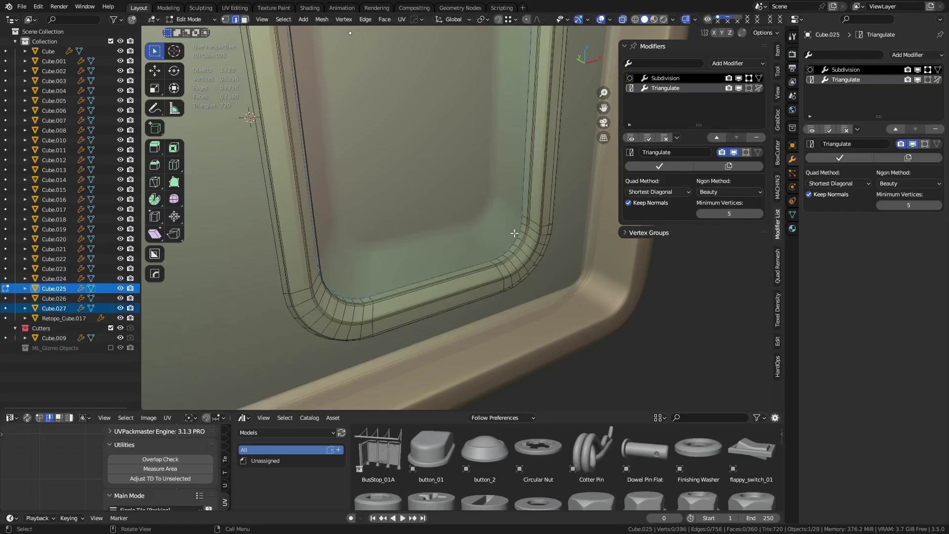
Extrude the separated edge loop, Cube.027, about 0.32 m along negative Y out of the recess
key("Tab")
left_click(470, 268)
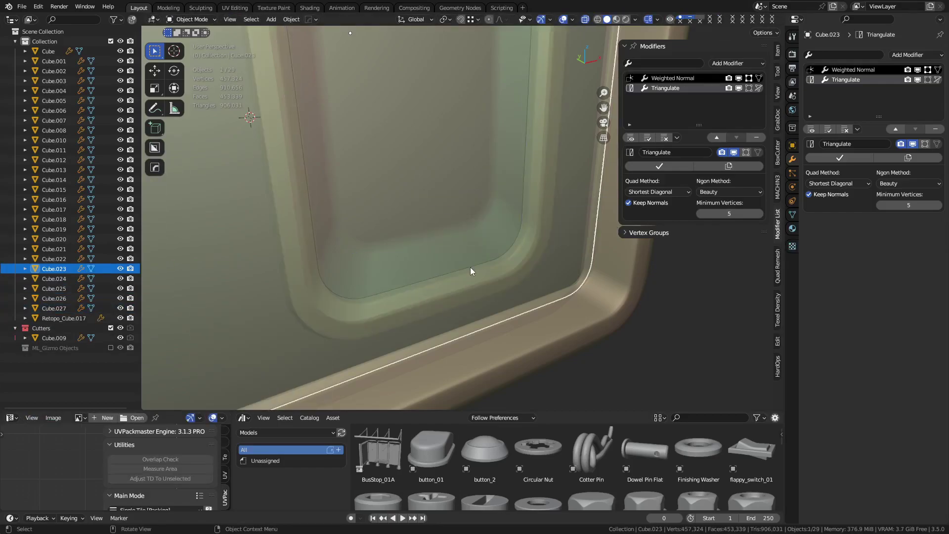
key("ctrl+Tab")
left_click(497, 269)
key("g")
key("y")
left_click(545, 305)
key("alt+z")
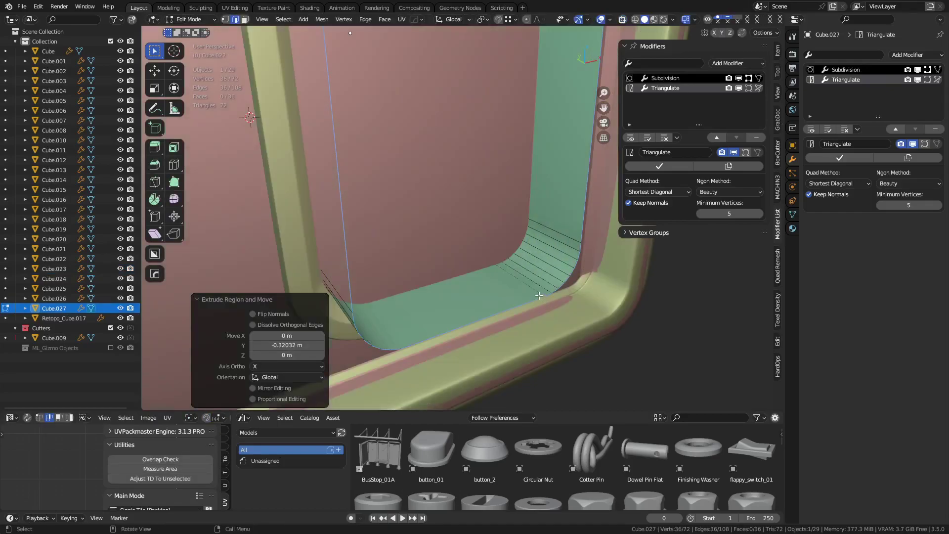
Recalculate the normals of the extruded band Cube.027 to face outward and fill both open ends with faces
scroll(539, 292, "down", 4)
key("a")
mouse_move(530, 277)
middle_mouse_down()
mouse_move(554, 280)
mouse_move(510, 274)
middle_mouse_up()
key("alt+n")
left_click(542, 285)
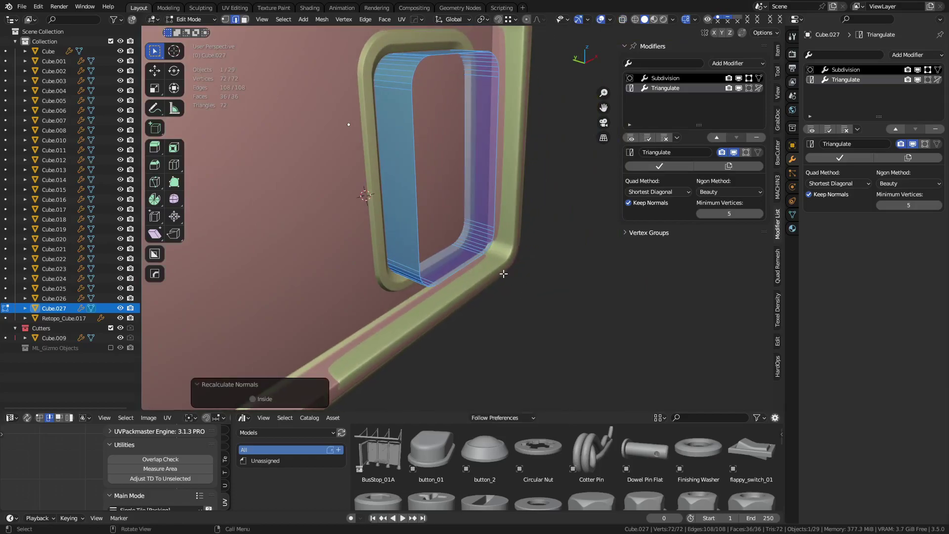
key("f")
left_click(467, 274)
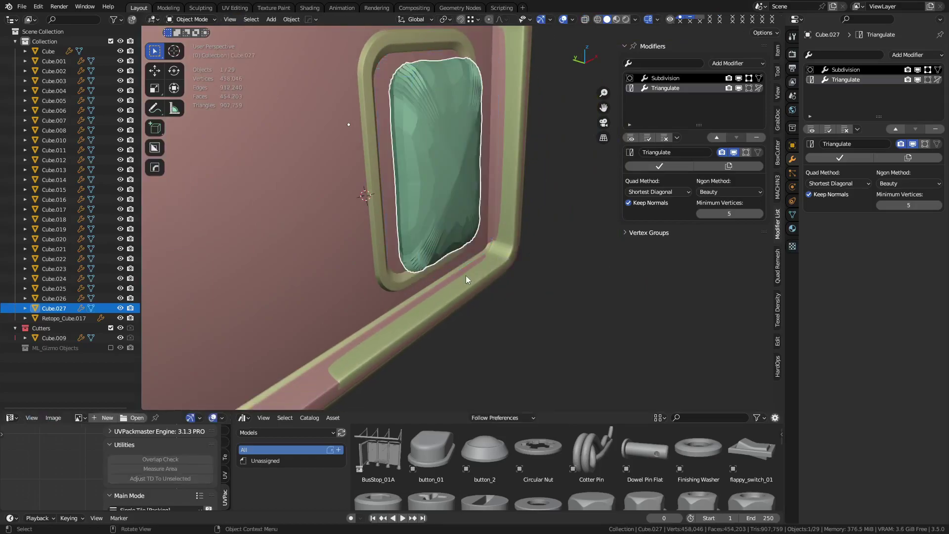
Isolate Cube.026 and Cube.027 in local view and remove the Subdivision and Triangulate modifiers from Cube.027
left_click(360, 284, "shift")
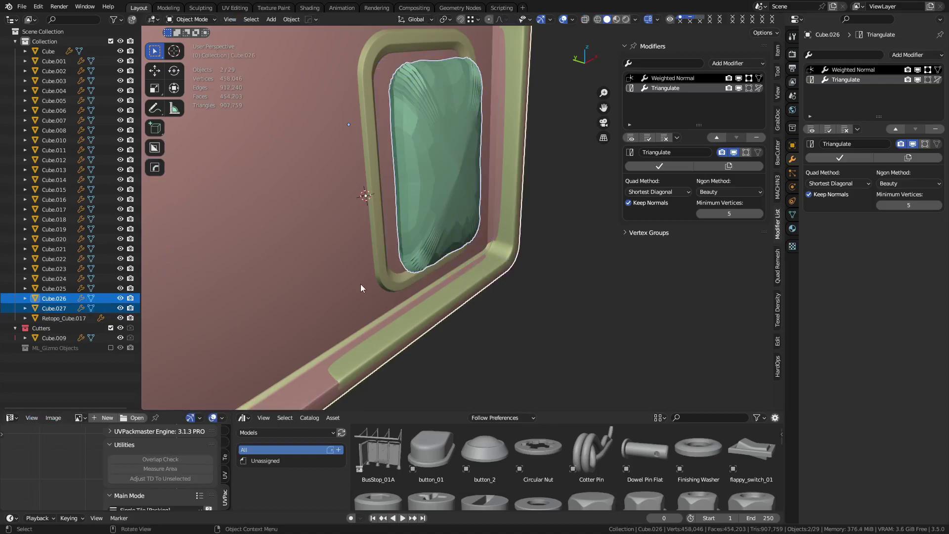
key("KP_Divide")
middle_click_drag(623, 282, 453, 230)
left_click(452, 229)
left_click(866, 75)
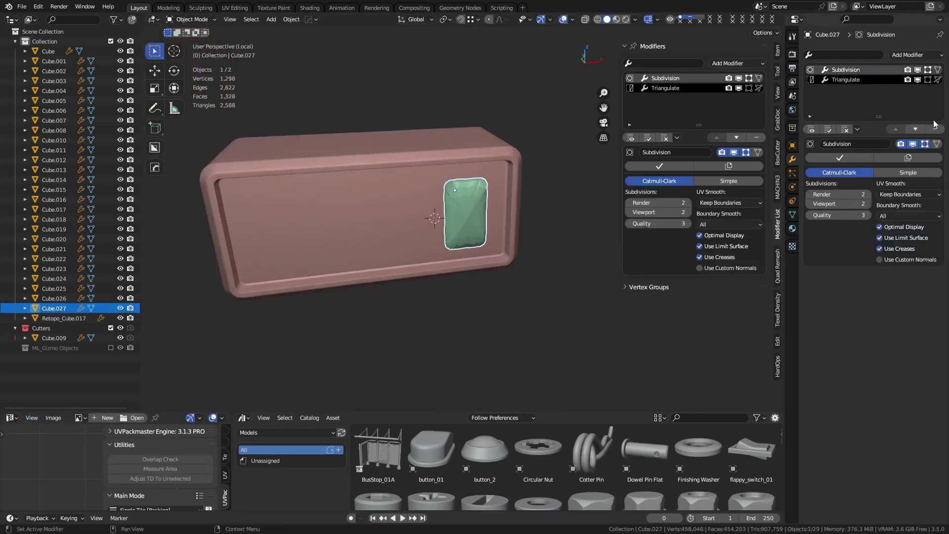
left_click(935, 129)
scroll(411, 220, "up", 4)
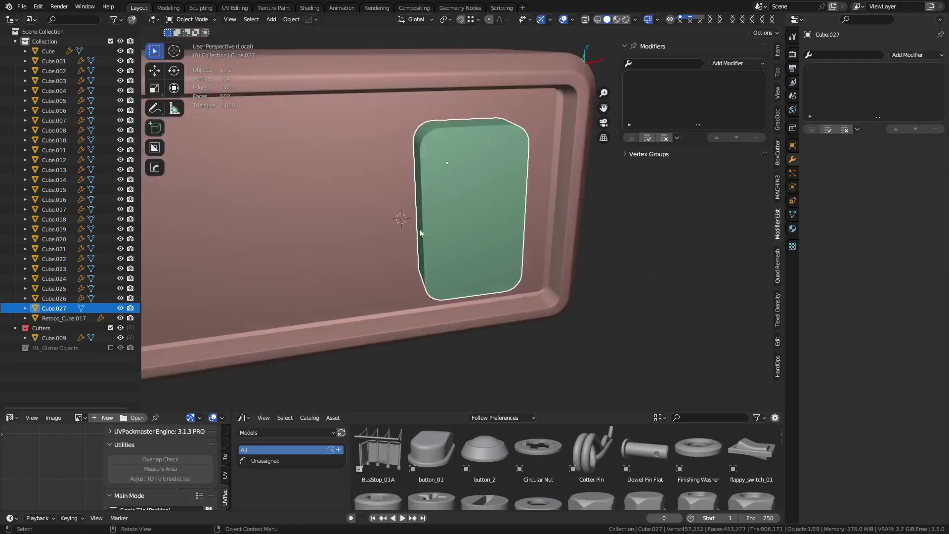
Cut Cube.027 out of the low-poly case, Cube.026, with a Hard Ops difference boolean
left_click(418, 226)
scroll(473, 222, "up", 1)
left_click(482, 218)
middle_click_drag(371, 238, 387, 250)
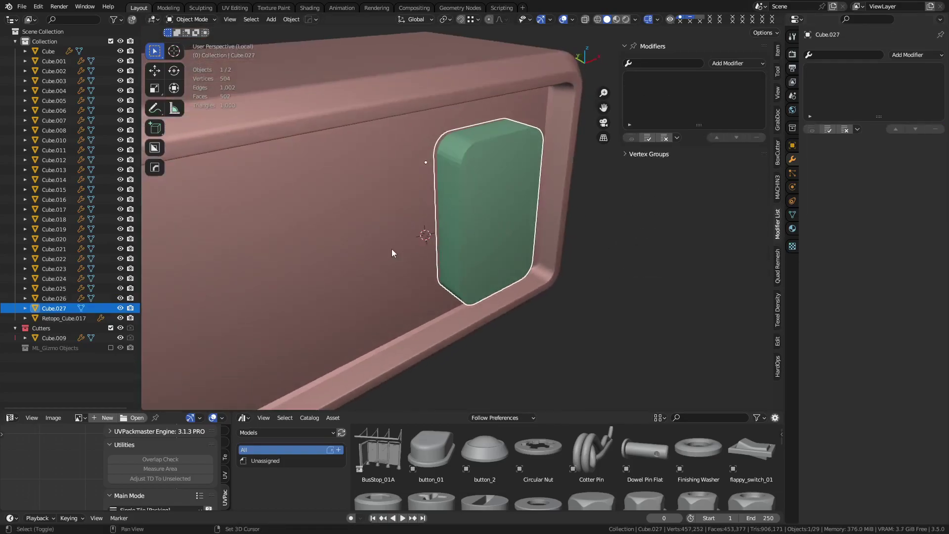
left_click(387, 250, "shift")
key("ctrl+KP_Subtract")
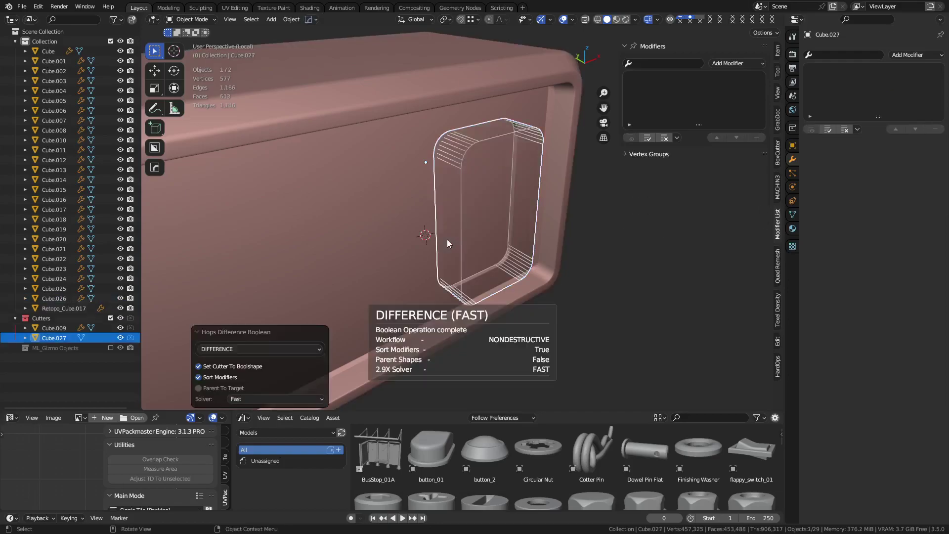
Scale down the inner back face of the cutter, Cube.027, in Edit Mode to taper the recess, and leave local view
middle_click_drag(502, 286, 467, 274)
key("ctrl+Tab")
left_click(487, 279)
key("3")
key("alt+z")
left_click(466, 203)
key("alt+z")
middle_click_drag(466, 203, 532, 257, "alt")
scroll(532, 257, "up", 4)
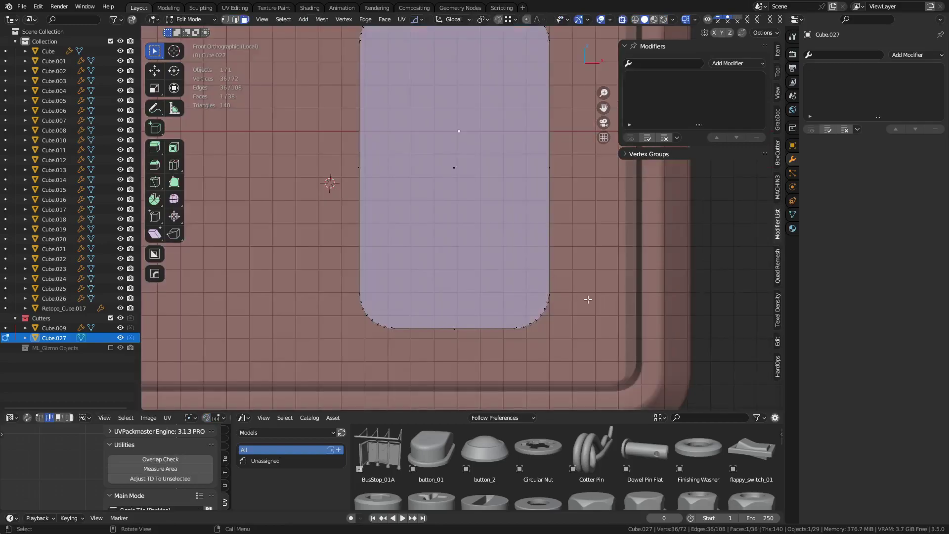
key("s")
left_click(572, 284)
key("slash")
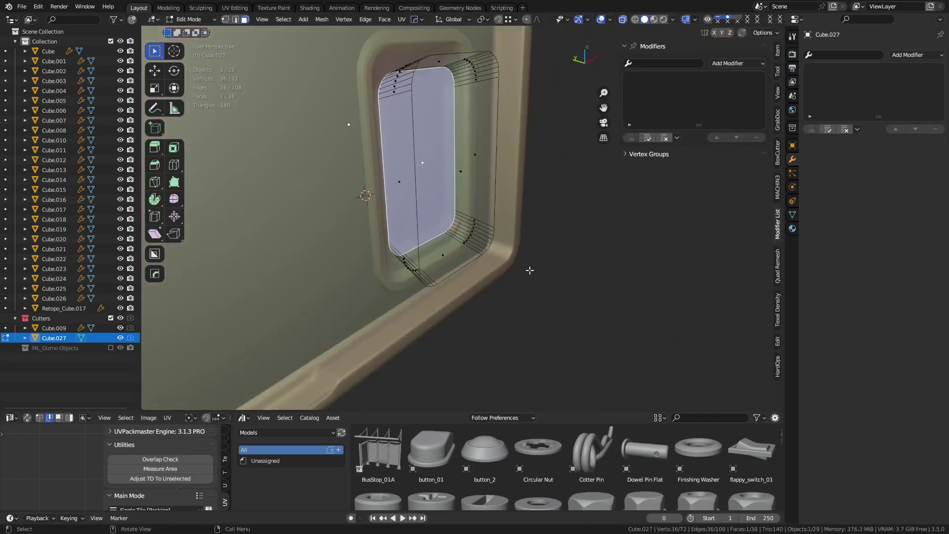
middle_click_drag(526, 267, 447, 235, "alt")
middle_click_drag(532, 287, 587, 320, "shift")
key("g")
key("y")
right_click(583, 318)
key("alt+a")
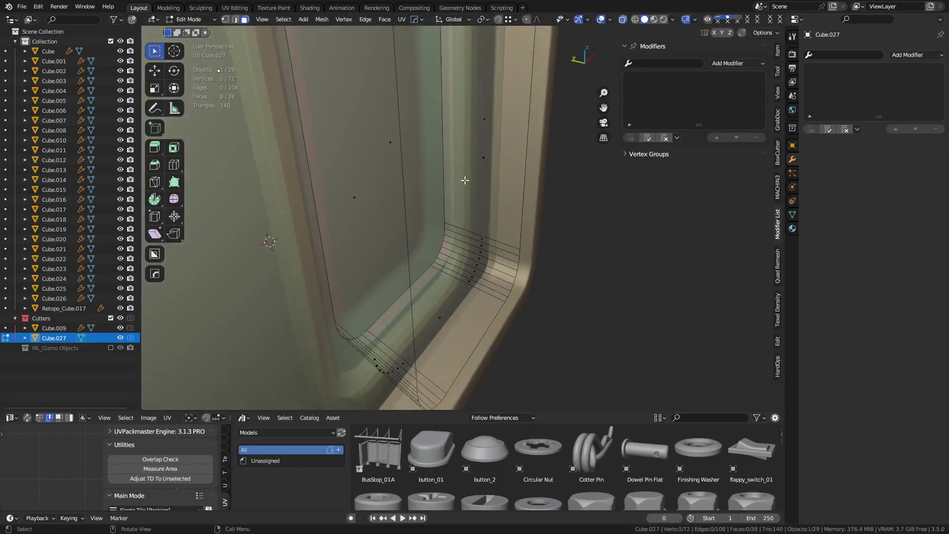
Move the cutter's front face about 0.22 m along Y towards the frame and scale it up by about 1.1
left_click(476, 163)
key("g")
key("y")
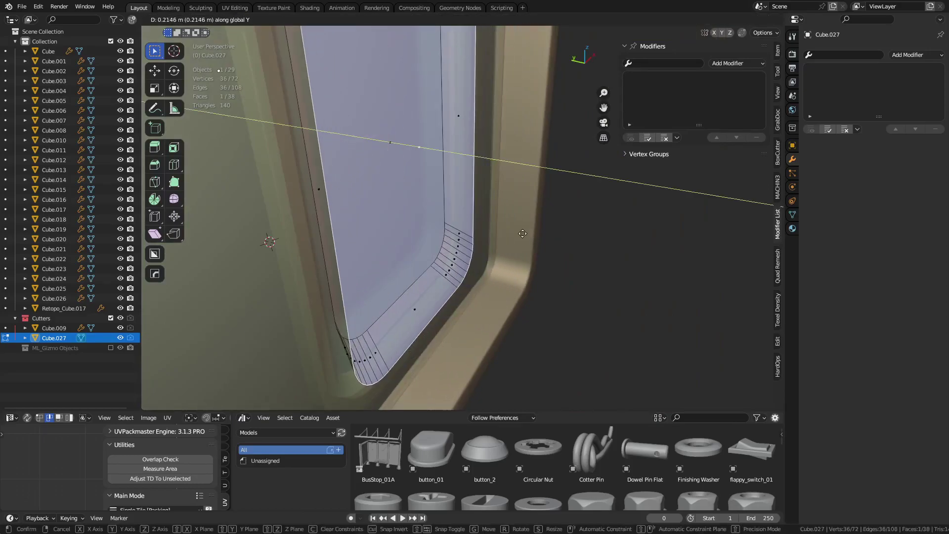
left_click(523, 233)
key("s")
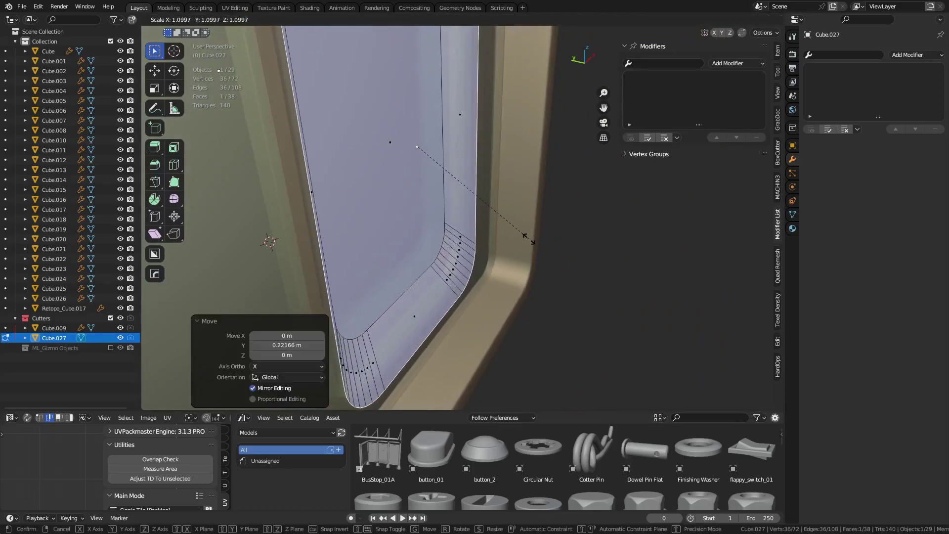
left_click(530, 239)
Move the cutter's back face about 0.118 m deeper along Y and fine-tune its depth against the high-poly recess
middle_click_drag(530, 239, 542, 231, "shift")
key("g")
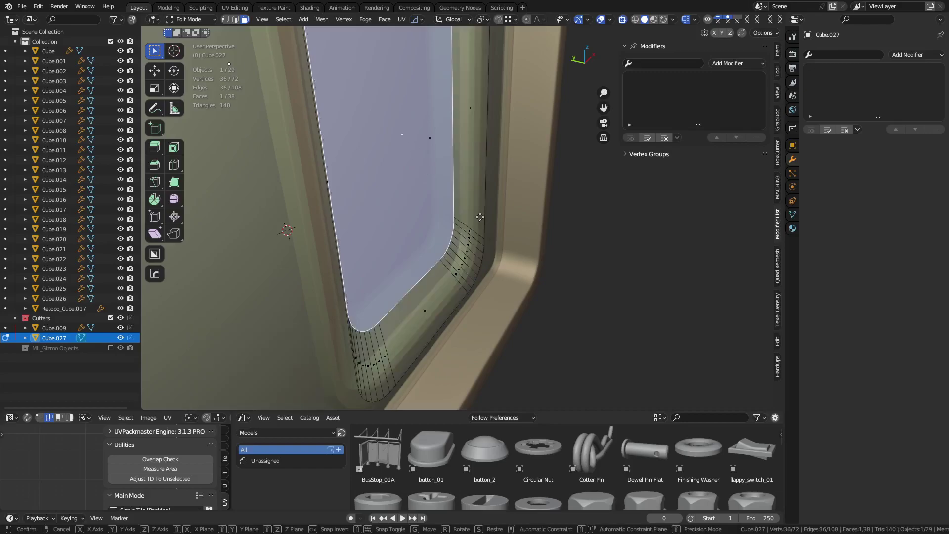
key("y")
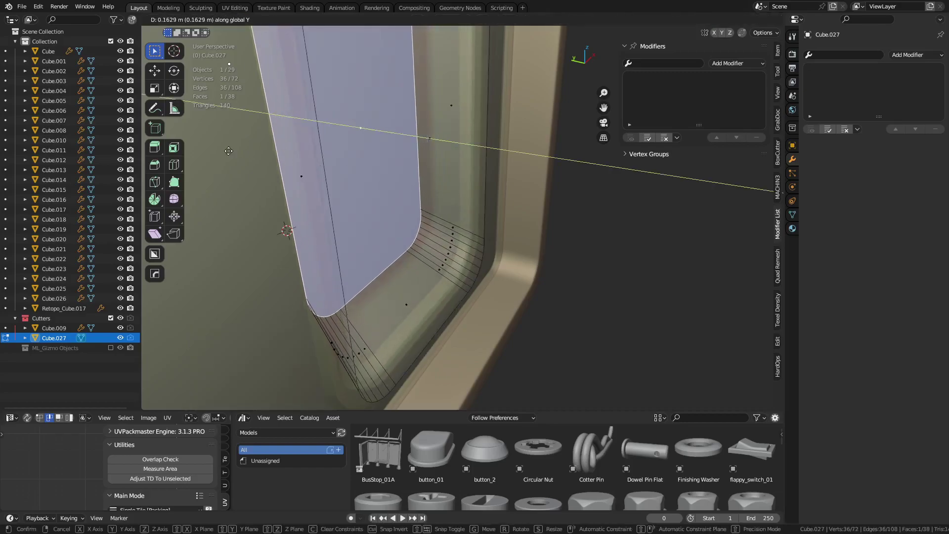
left_click(341, 173)
key("alt+z")
middle_click_drag(536, 278, 528, 274)
key("g")
key("g")
key("y")
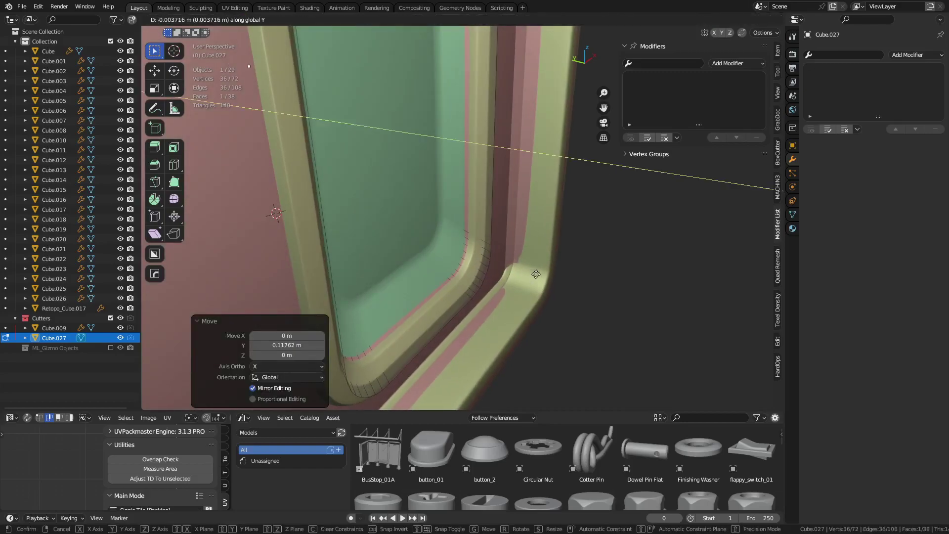
left_click(638, 284)
left_click(639, 284)
Select the cutter's front face with X-ray on and scale it by 0.973 to fit inside the frame
key("alt+z")
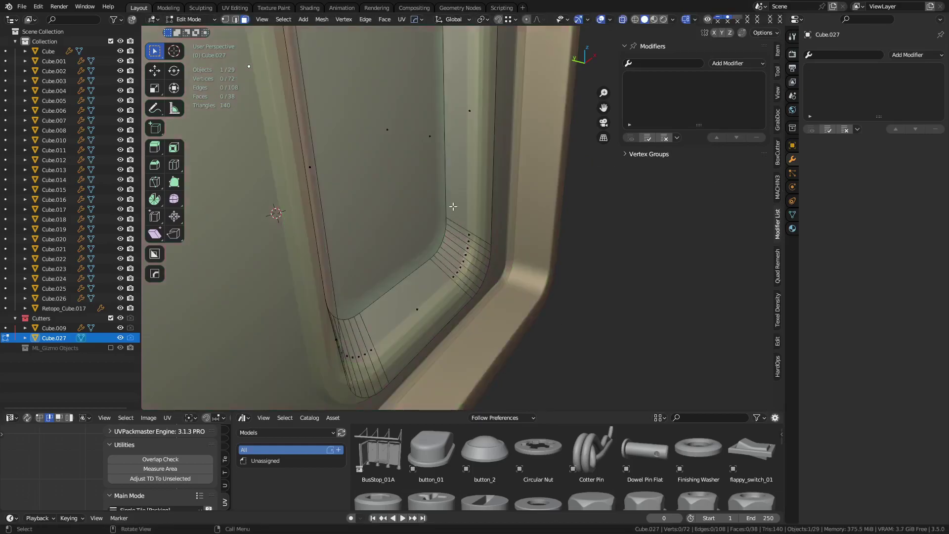
left_click(451, 116)
left_click(426, 151)
key("alt+z")
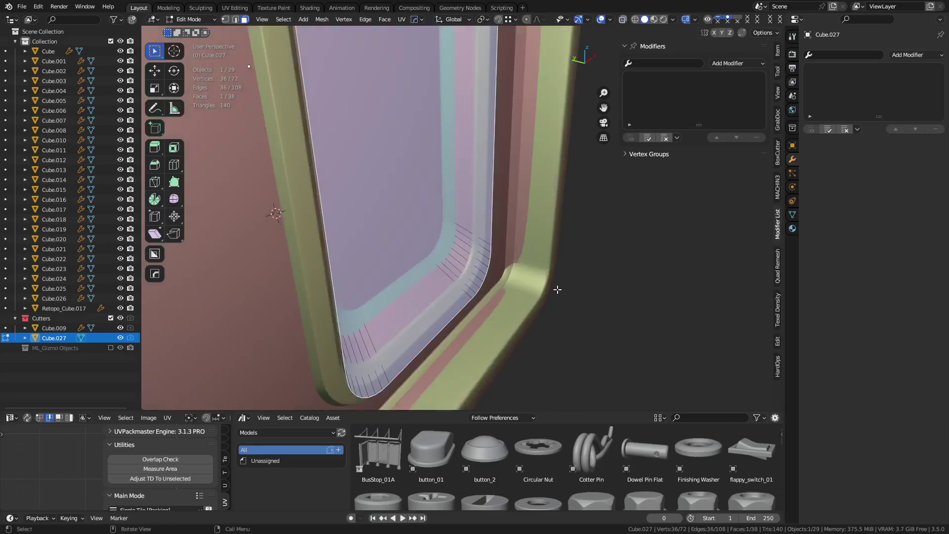
key("s")
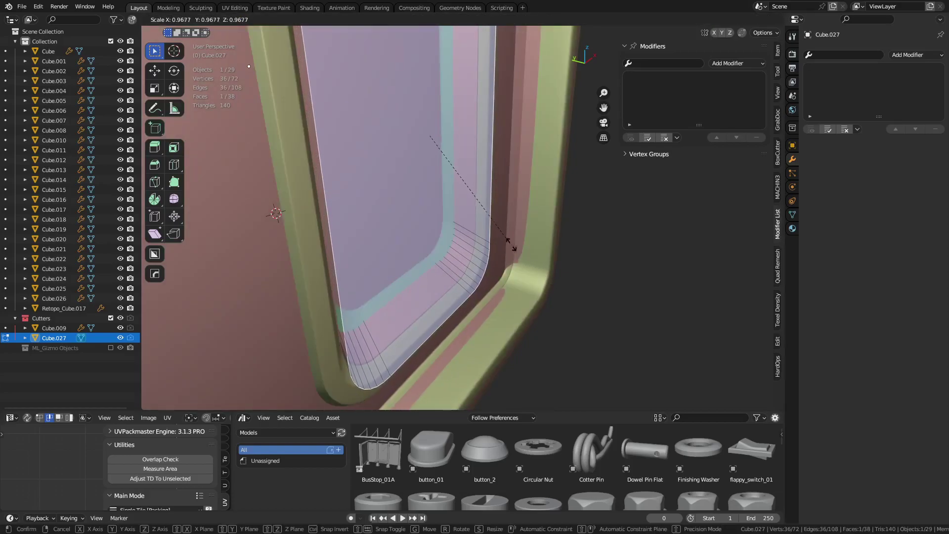
left_click(523, 249)
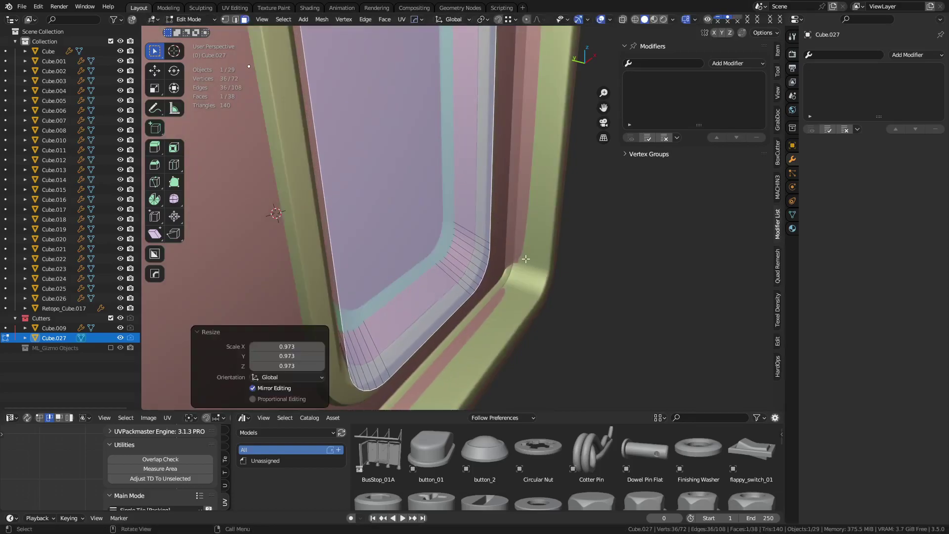
Return to Object Mode and isolate the cutter, Cube.027, together with the low-poly case, Cube.026
key("ctrl+Tab")
left_click(466, 280)
scroll(504, 265, "down", 6)
middle_click_drag(503, 266, 378, 230)
left_click(386, 228, "shift")
key("KP_Divide")
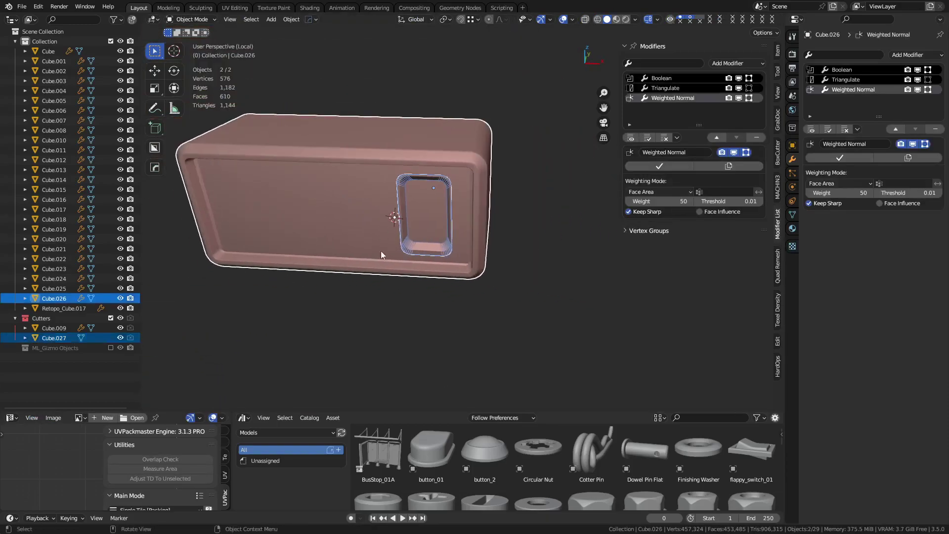
Apply the Boolean modifier on the case, Cube.026, and delete the cutter, Cube.027
left_click(359, 246)
scroll(405, 250, "up", 8)
left_click(851, 74)
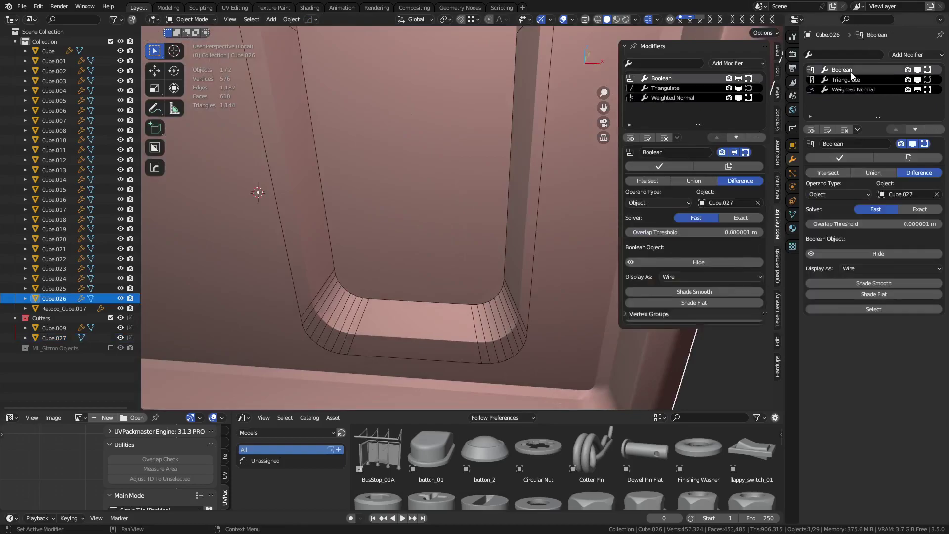
left_click(838, 158)
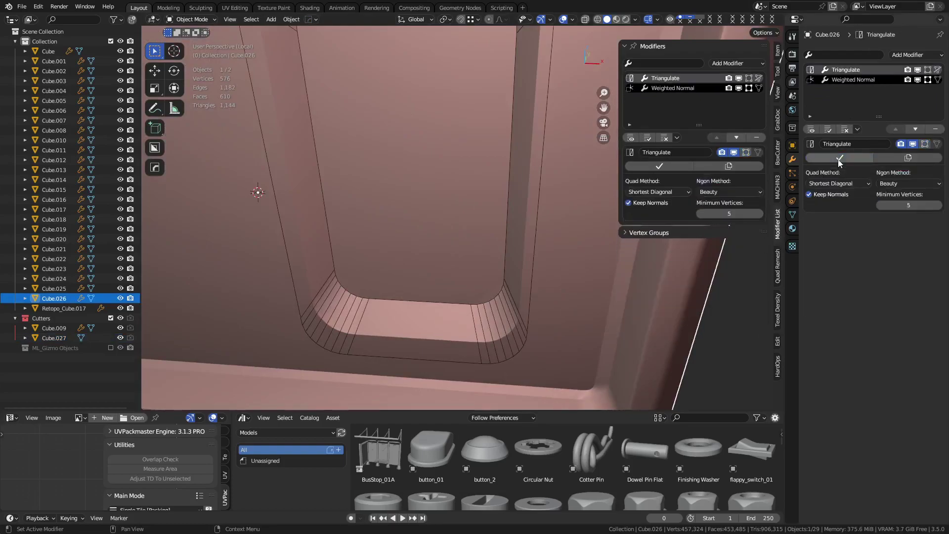
left_click(526, 350)
key("Delete")
Bevel the recess's outer rim loop on Cube.026 by about 0.02 m with one segment
left_click(483, 331)
key("Tab")
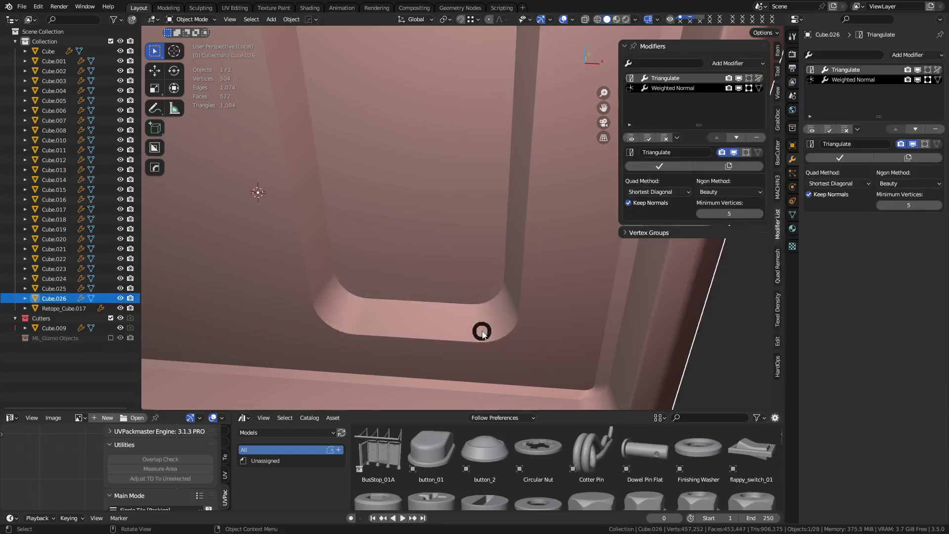
left_click(459, 336, "alt")
middle_click_drag(513, 351, 519, 324, "shift")
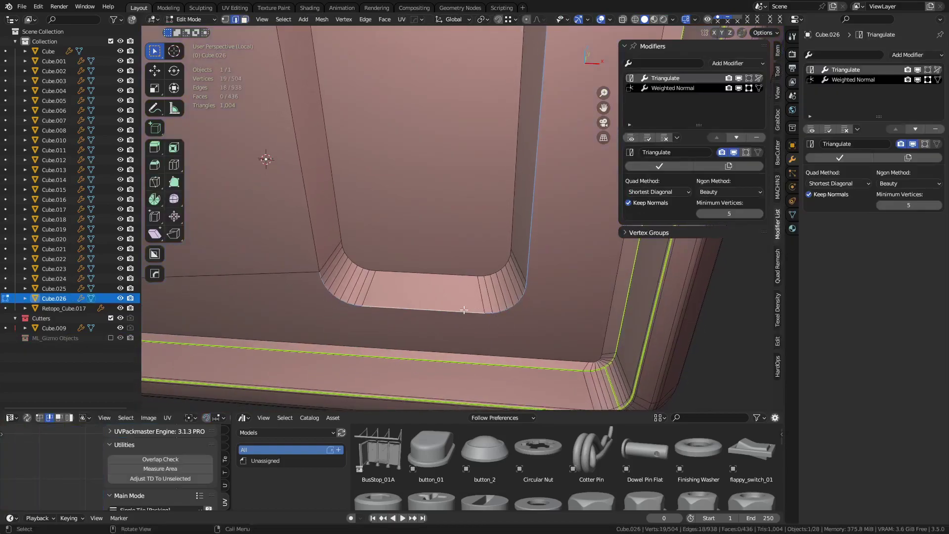
key("3")
left_click(430, 208)
key("ctrl+KP_Add")
key("2")
key("ctrl+b")
scroll(608, 400, "down", 1)
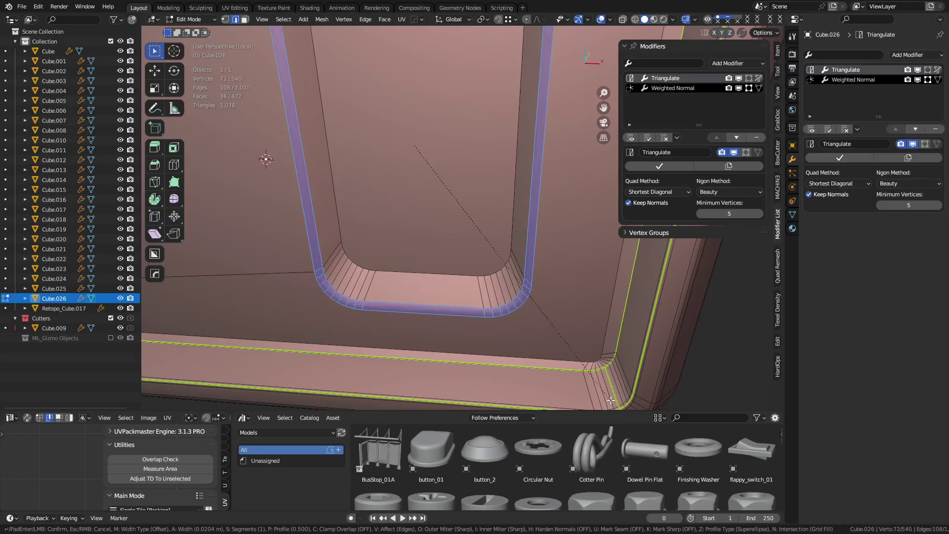
left_click(610, 400)
Mark the inner edge loop of the recess's bevelled rim as a seam
middle_click_drag(528, 322, 534, 311, "shift")
left_click(473, 295, "alt")
key("shift+u")
left_click(540, 305)
scroll(540, 304, "down", 5)
middle_click_drag(492, 277, 497, 239)
middle_click_drag(477, 171, 516, 176)
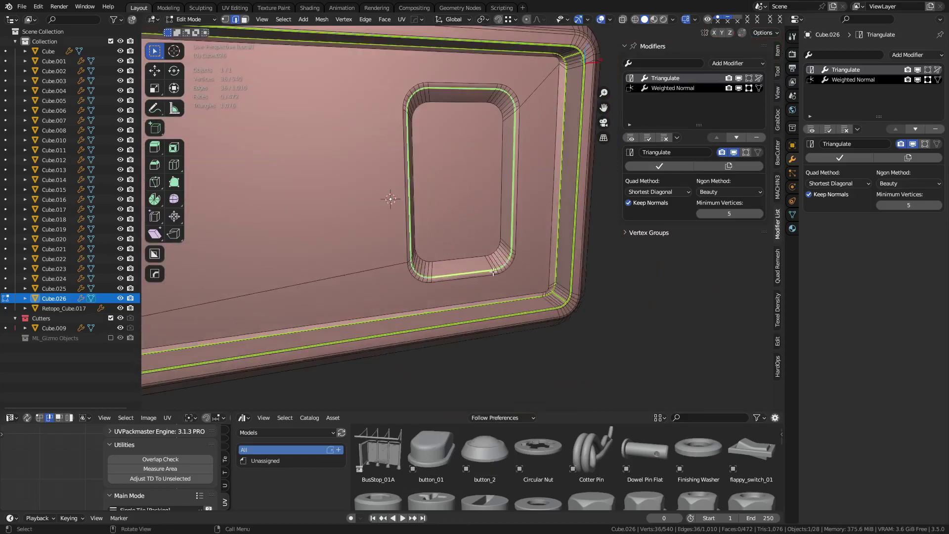
Select the whole case mesh, Cube.026, and unwrap its UVs
middle_click_drag(493, 275, 468, 266)
key("1")
key("a")
key("u")
left_click(469, 268)
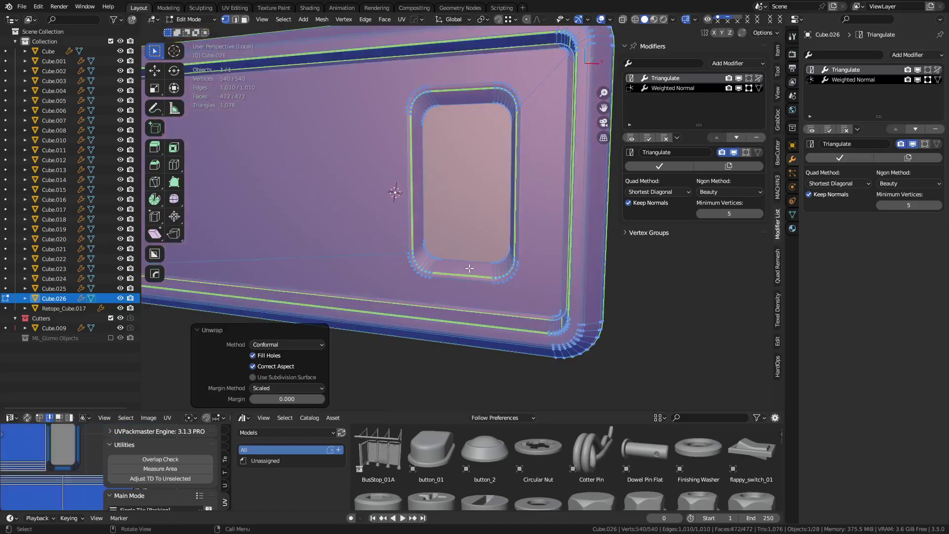
Pack the case's UV islands into a single tile with UVPackmaster and return to the full layout in Object Mode
key("ctrl+space")
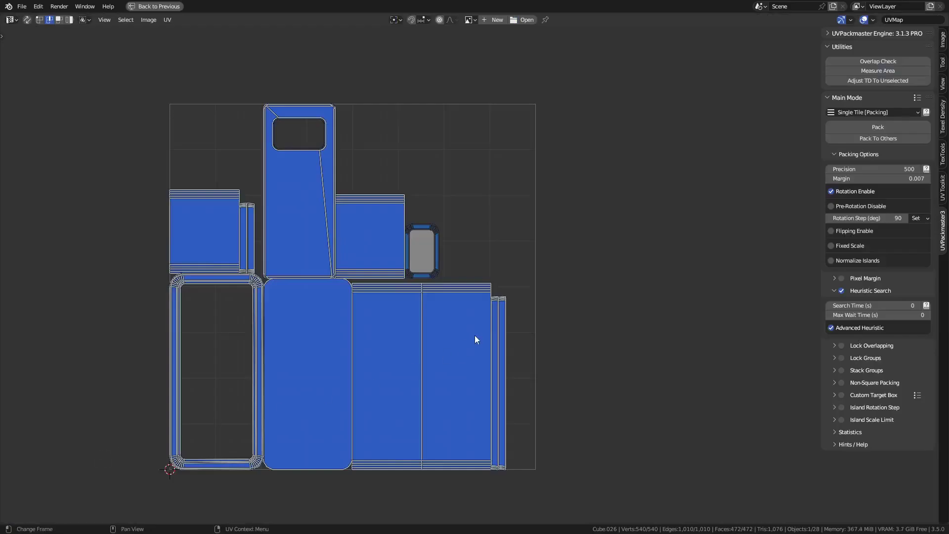
left_click(878, 127)
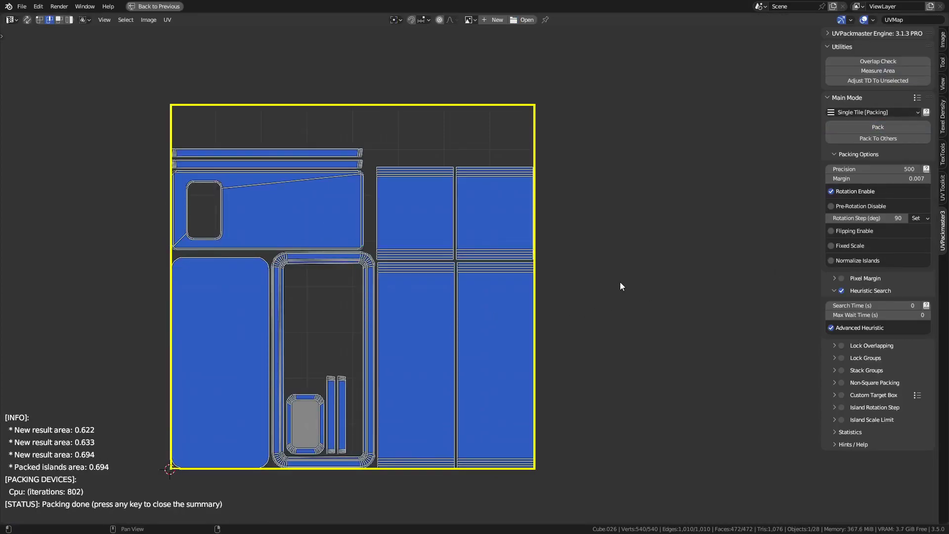
key("Tab")
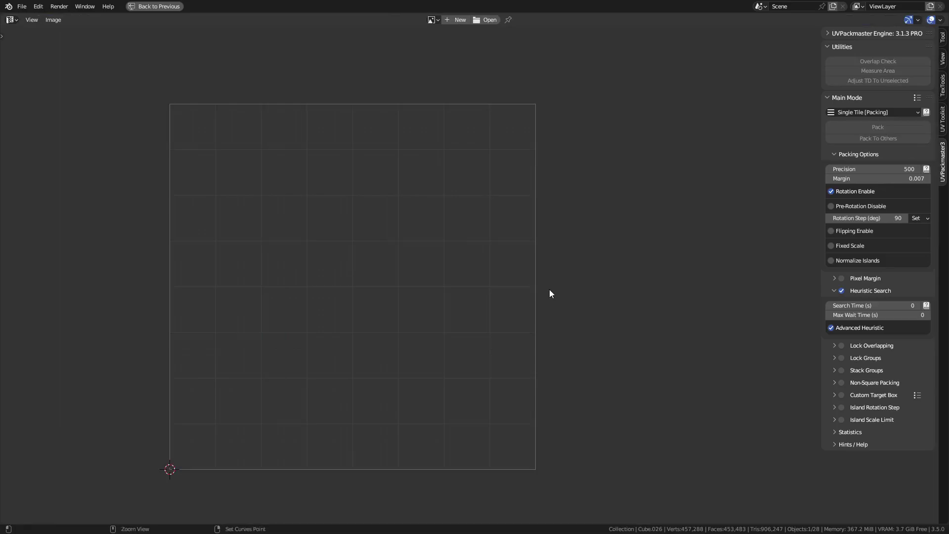
key("ctrl+space")
Sharpen the case with Hard Ops and move its Triangulate modifier below Weighted Normal
key("q")
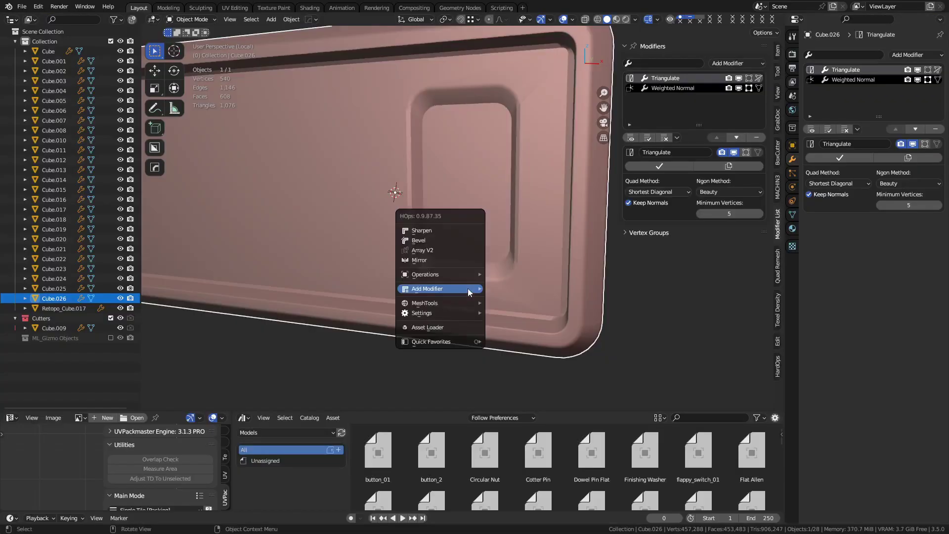
left_click(455, 231)
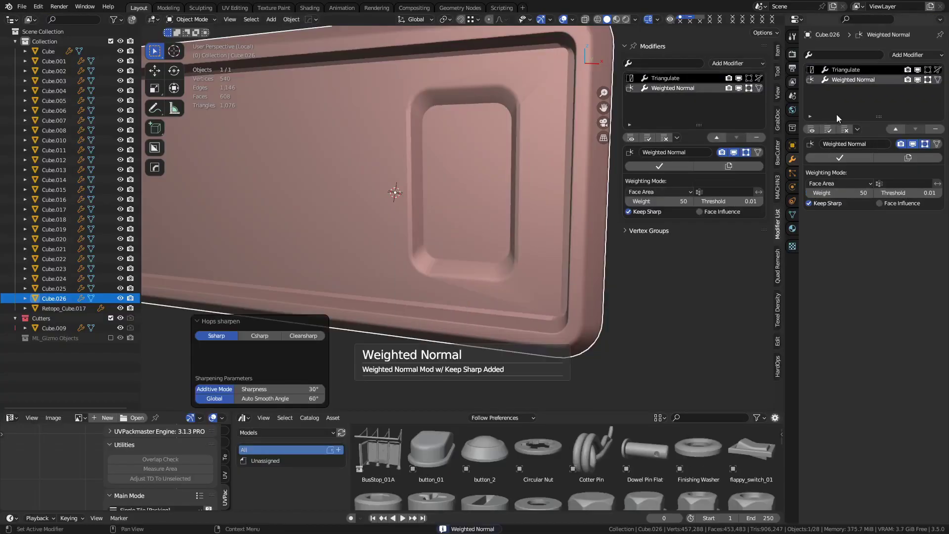
left_click(846, 70)
left_click(916, 129)
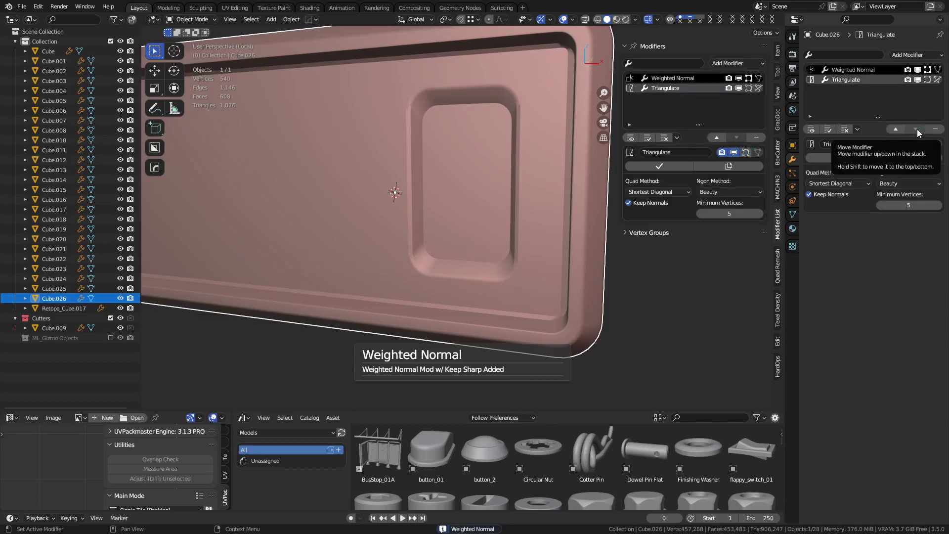
Shade the case smooth with Auto Smooth set to 32.4°, checking the recess corner's triangulation in the wireframe overlay
middle_click_drag(563, 284, 506, 287)
scroll(578, 277, "up", 3)
key("shift+w")
key("shift+w")
scroll(559, 275, "up", 3)
key("shift+w")
right_click(495, 287)
left_click(496, 285)
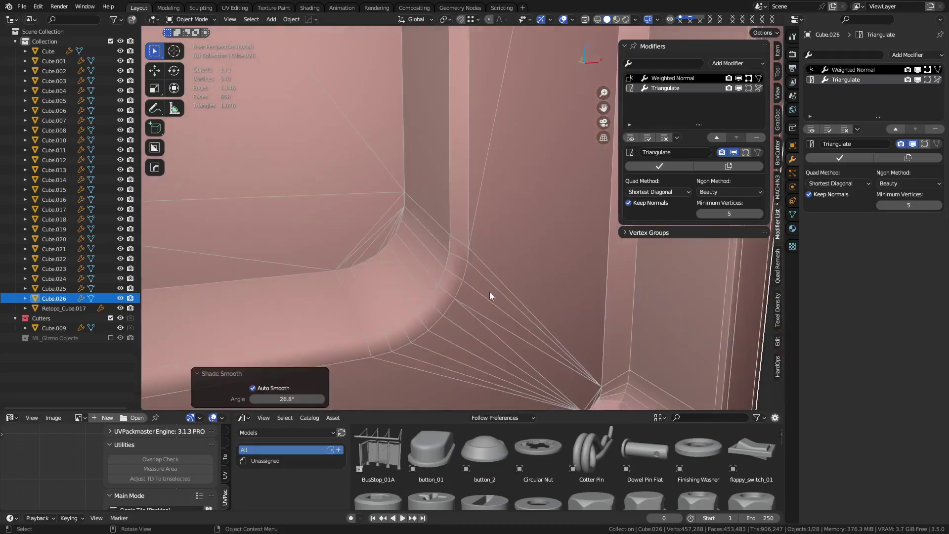
left_click_drag(287, 399, 313, 399)
scroll(487, 236, "down", 4)
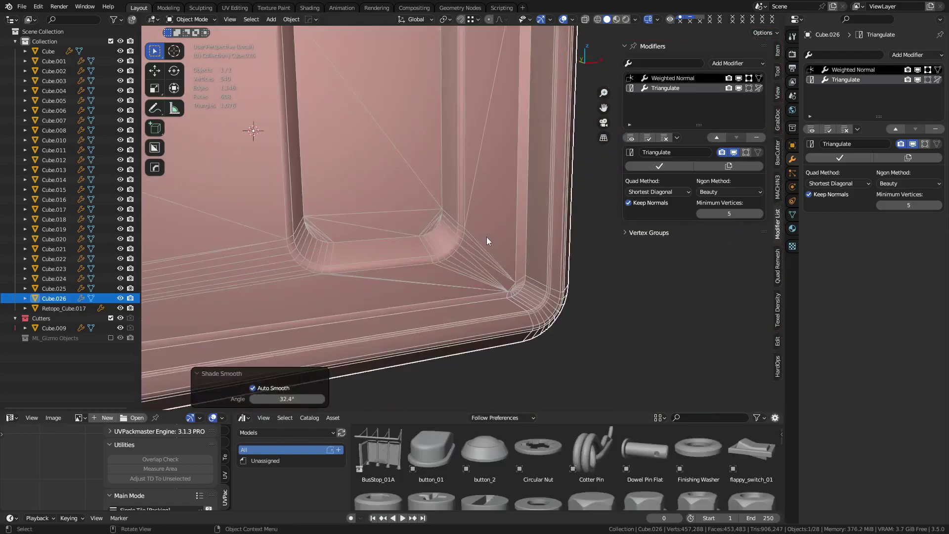
key("shift+w")
scroll(487, 235, "down", 4)
middle_click_drag(502, 210, 524, 294, "shift")
scroll(452, 256, "up", 3)
right_click(520, 289)
Export the selected case as FBX, overwriting low.fbx in the Documents folder
key("ctrl+s")
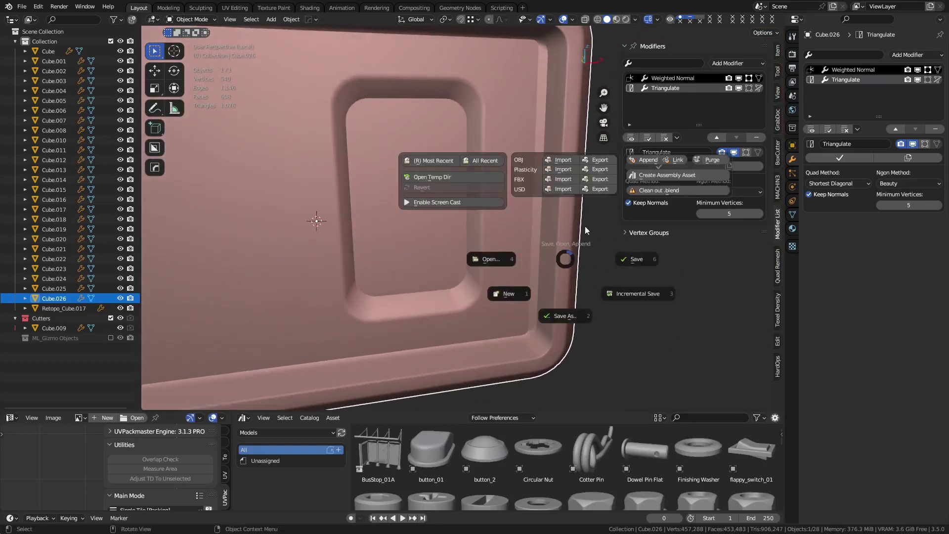
left_click(600, 179)
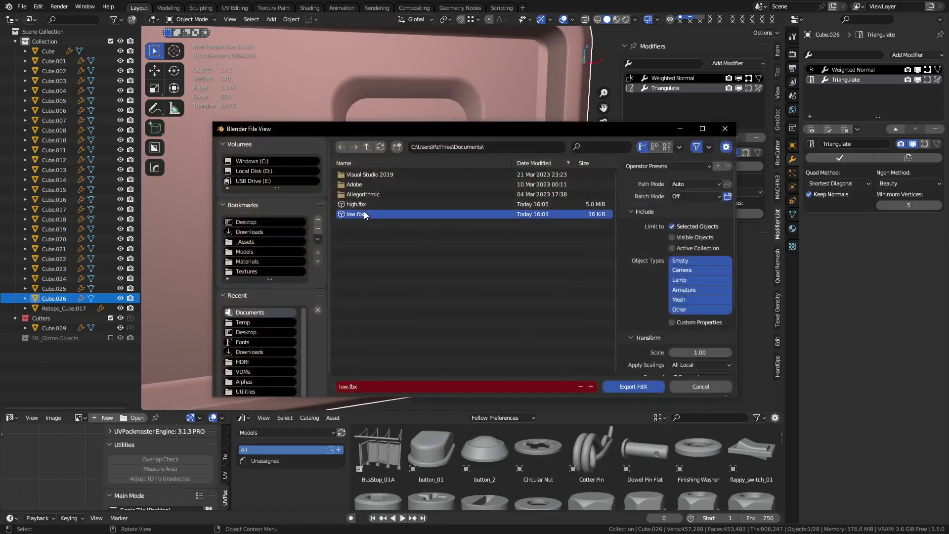
double_click(363, 213)
Switch to Substance Painter and reload the updated low.fbx as the mesh in the project configuration
key("alt+Tab")
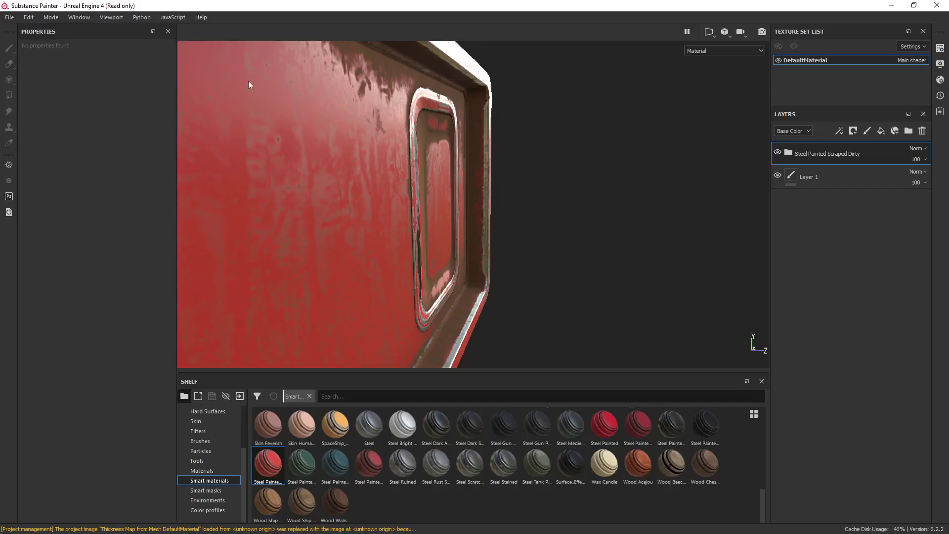
left_click(32, 19)
left_click(59, 50)
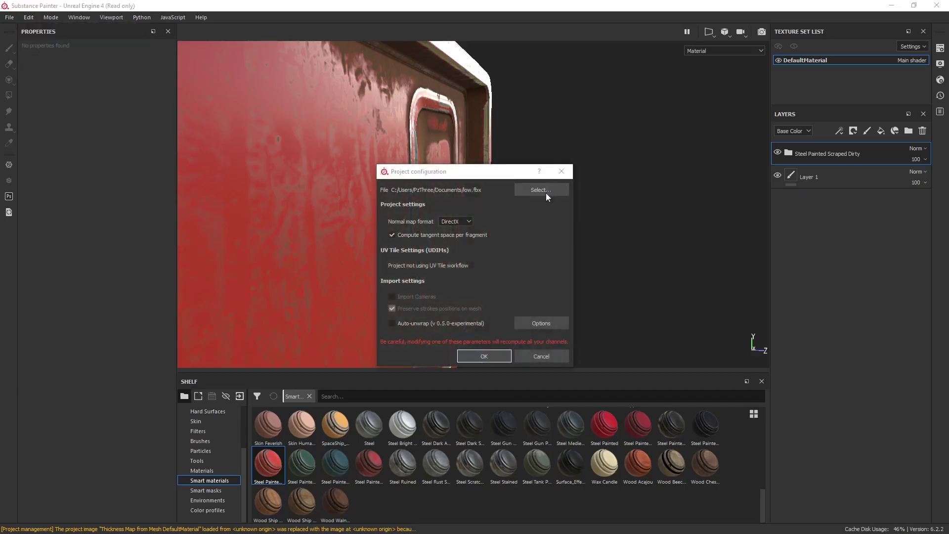
left_click(541, 190)
double_click(497, 293)
left_click(509, 354)
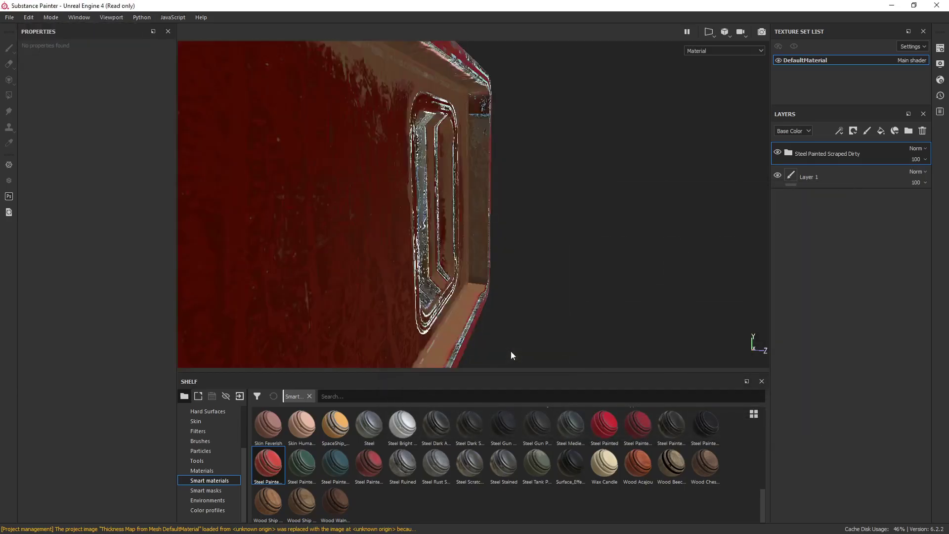
Bake all seven mesh maps for the reloaded case from the high.fbx high-poly mesh and close the bake report
left_click_drag(515, 334, 552, 301, "alt")
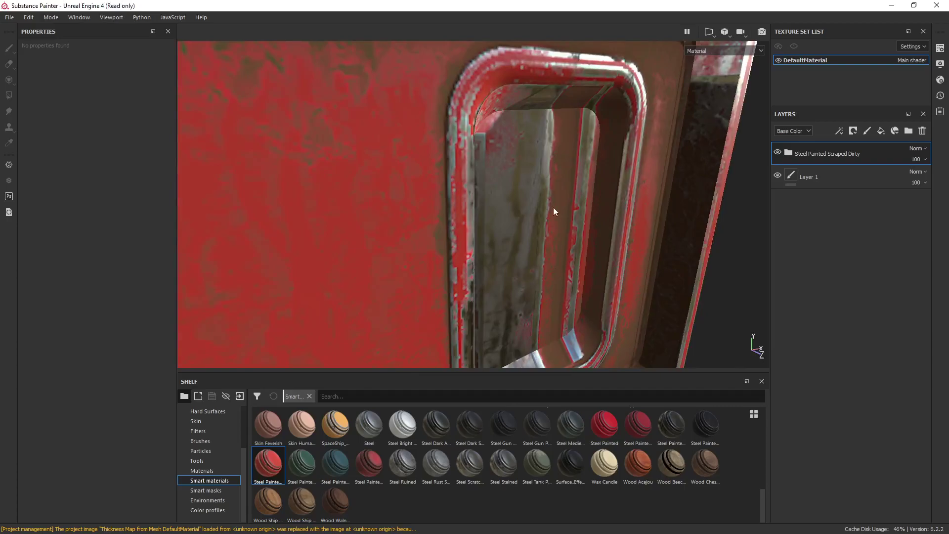
left_click_drag(553, 208, 508, 289, "alt")
scroll(620, 277, "down", 3)
left_click_drag(621, 277, 425, 239, "alt")
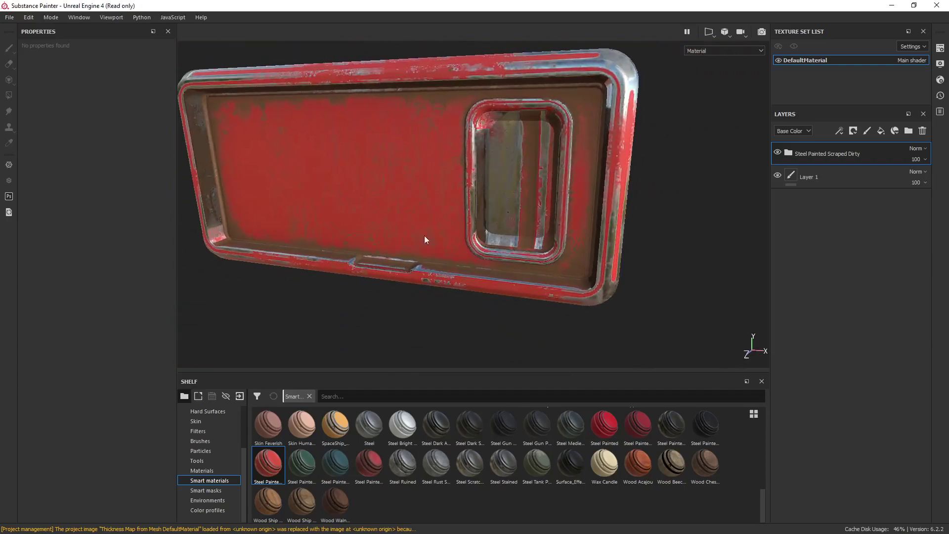
left_click(29, 17)
left_click(52, 60)
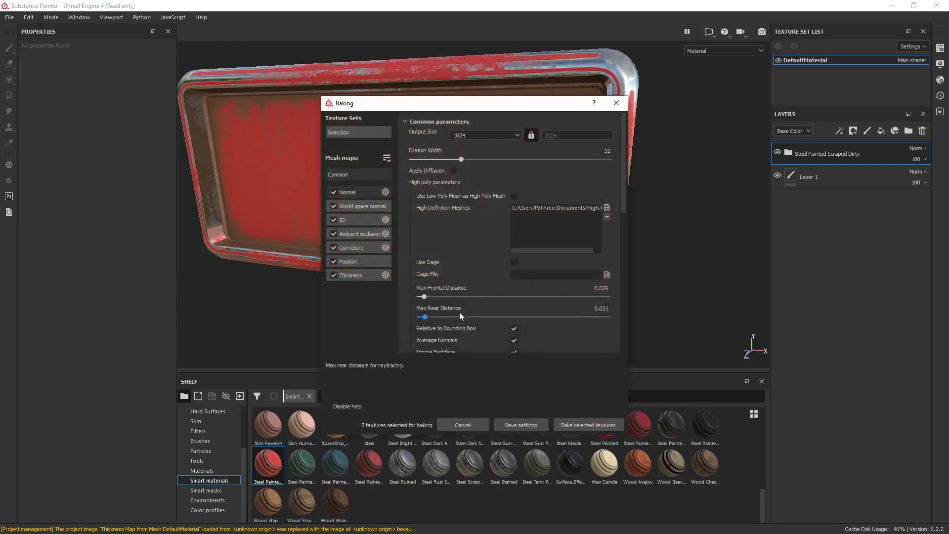
left_click(588, 425)
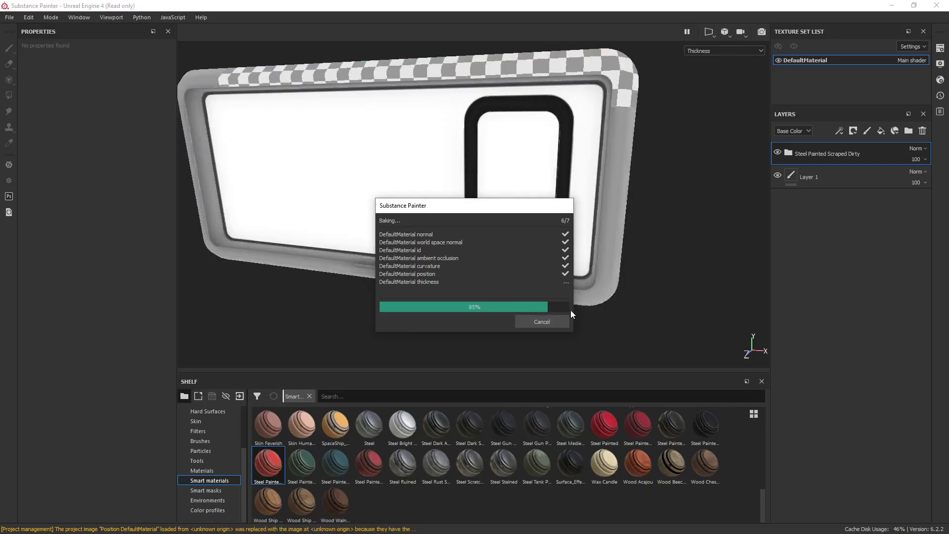
left_click(561, 320)
Examine the freshly baked recess and the case's front corner in the 3D view
middle_click_drag(547, 272, 491, 268, "alt")
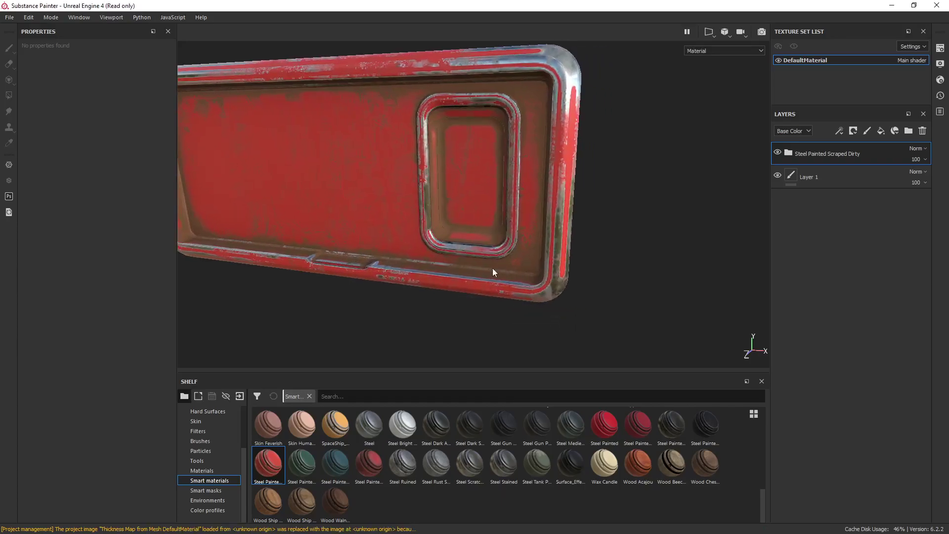
scroll(464, 217, "up", 5)
left_click_drag(464, 218, 533, 240, "alt")
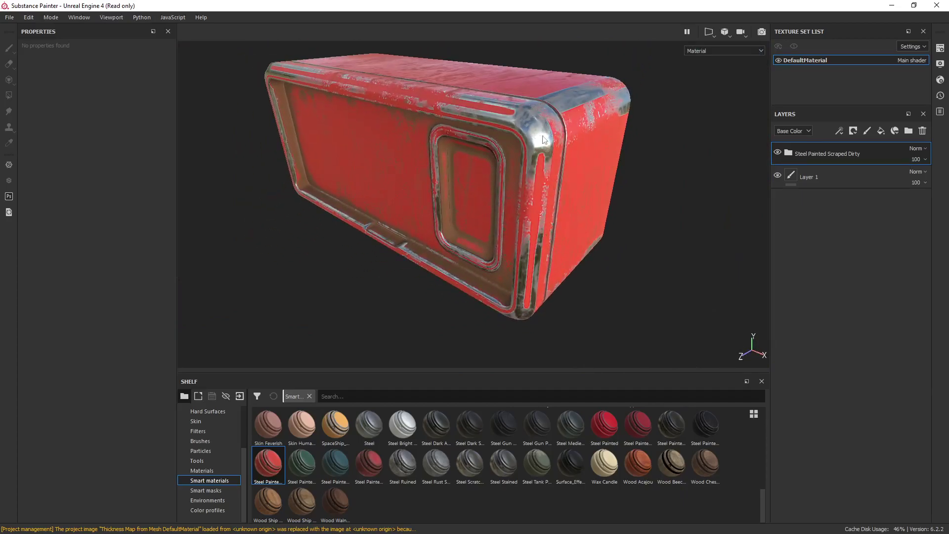
left_click_drag(540, 137, 494, 239, "alt")
Examine the texture across the case's UV islands in the 2D view, including the strip islands for the recess
key("F2")
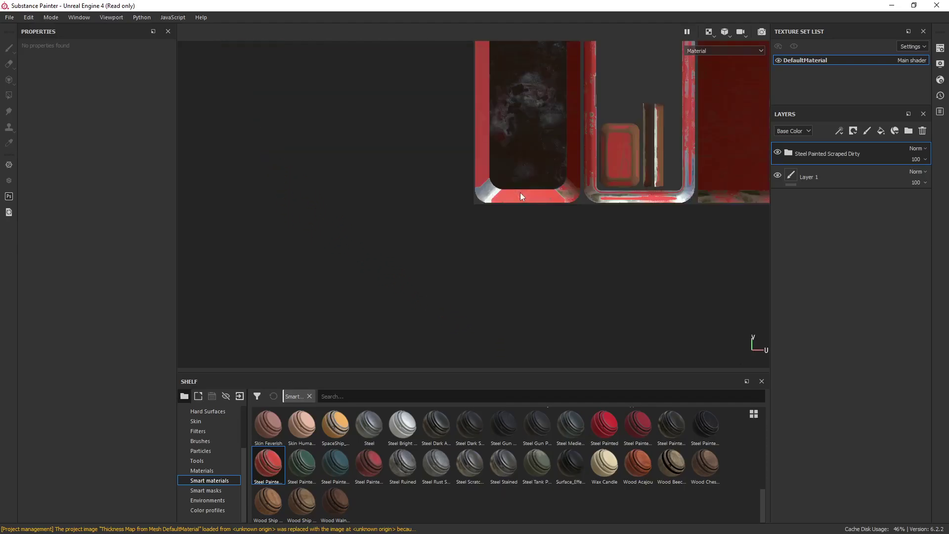
middle_click_drag(647, 147, 489, 293, "alt")
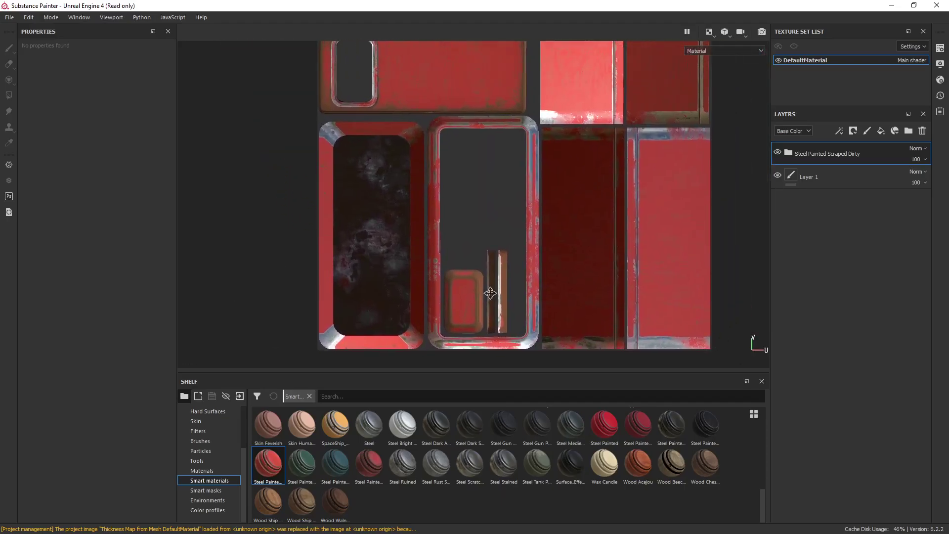
scroll(660, 201, "down", 2)
middle_click_drag(634, 203, 586, 223, "alt")
middle_click_drag(586, 191, 556, 205, "alt")
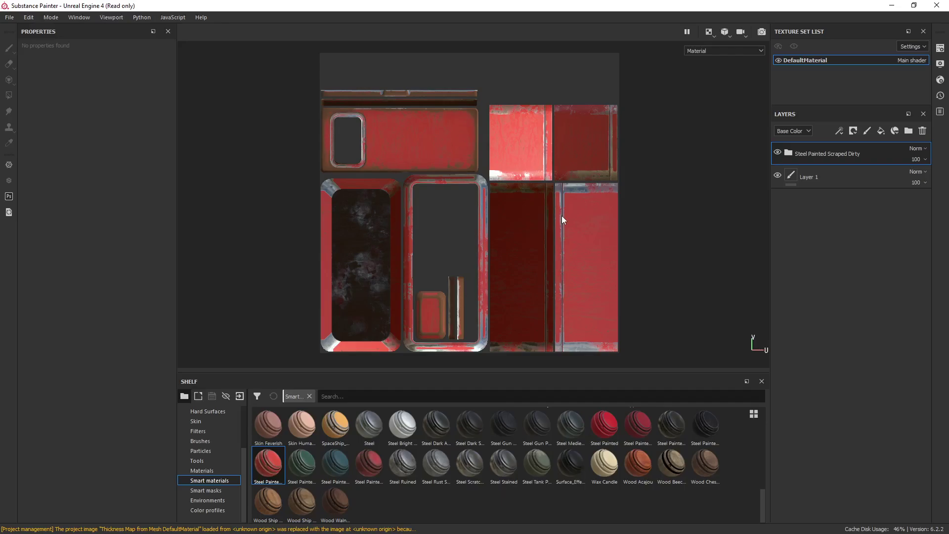
scroll(561, 215, "up", 3)
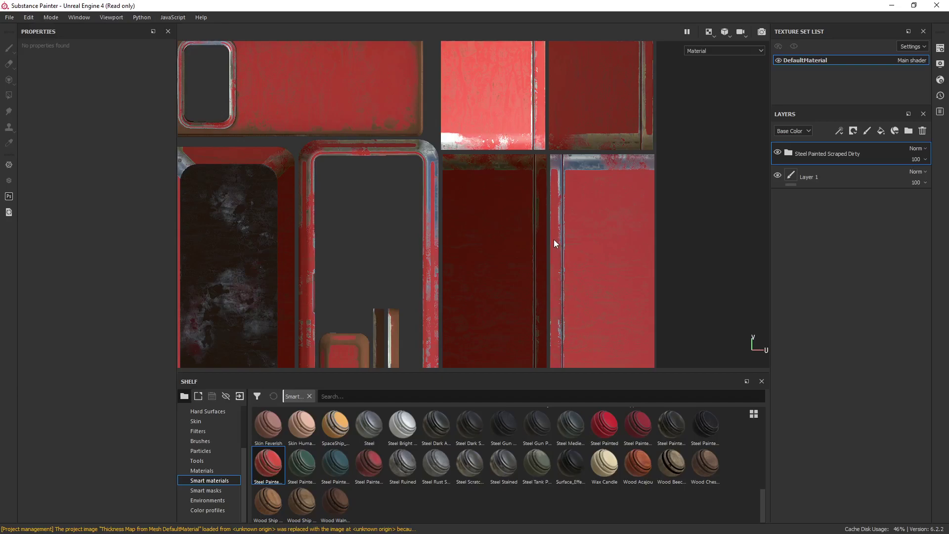
key("alt")
middle_click_drag(548, 209, 602, 311, "alt")
scroll(576, 267, "up", 1)
middle_click_drag(573, 260, 523, 174)
Show only the 3D view with the panels hidden and examine the case's upper front corner
key("F1")
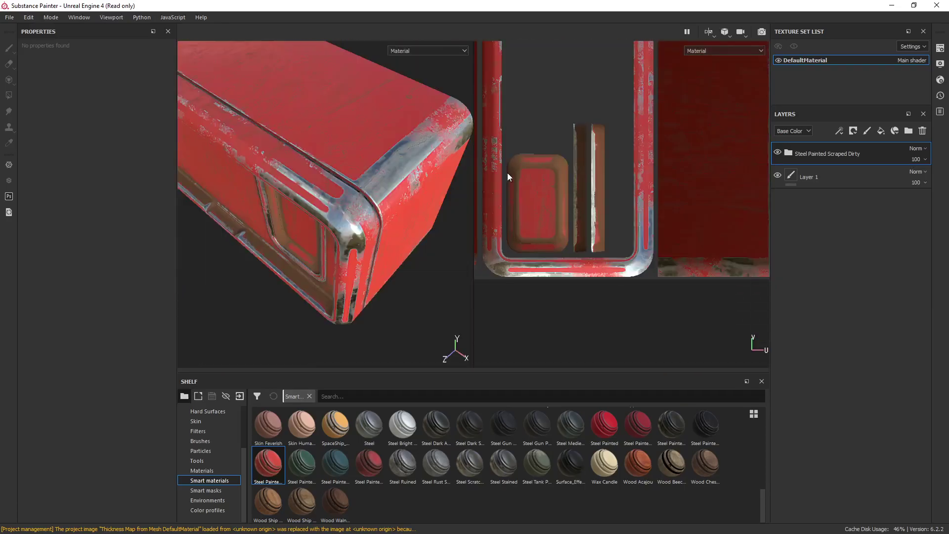
key("F2")
key("Tab")
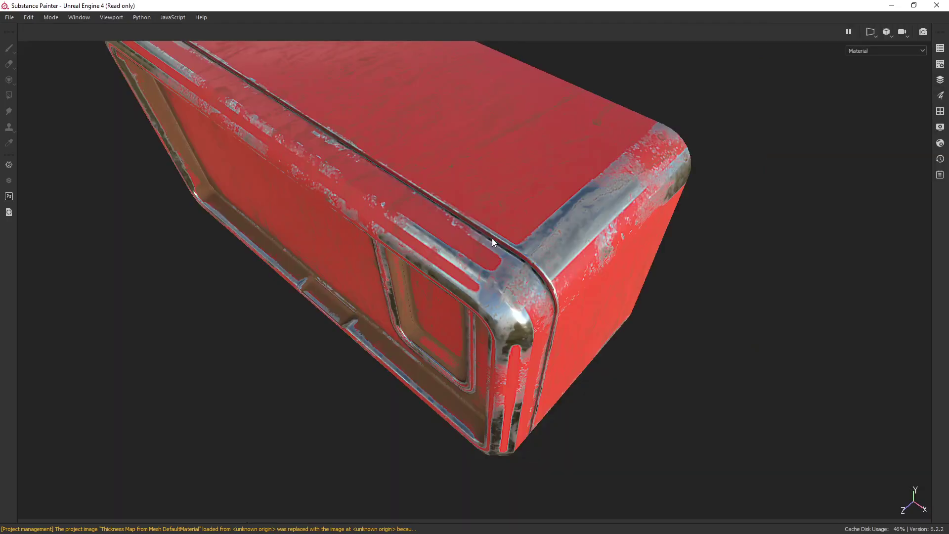
left_click_drag(523, 338, 523, 261, "alt")
scroll(544, 334, "up", 3)
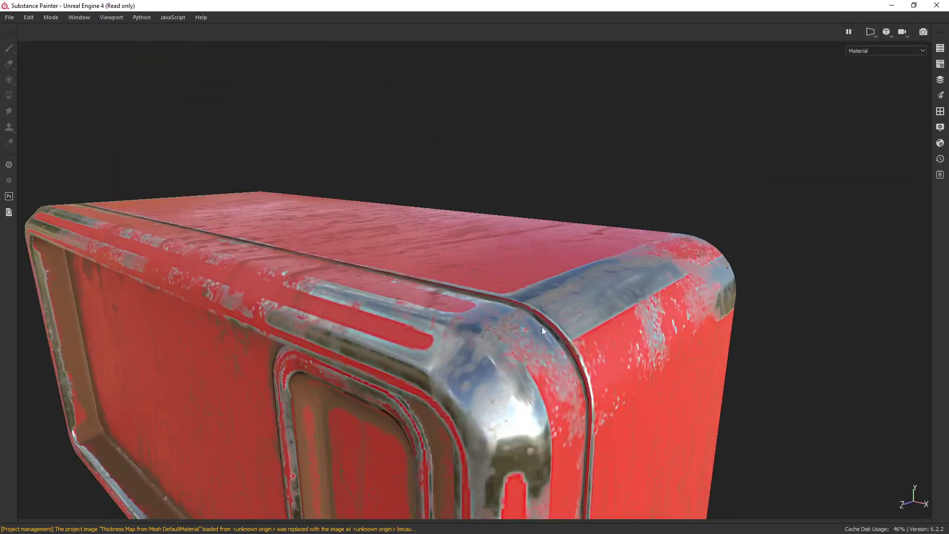
middle_click_drag(544, 353, 538, 254, "alt")
Examine the lower inner corner of the case's front rim up close for texture resolution and baking artifacts
left_click_drag(444, 254, 505, 131, "alt")
scroll(539, 272, "up", 6)
left_click(531, 290)
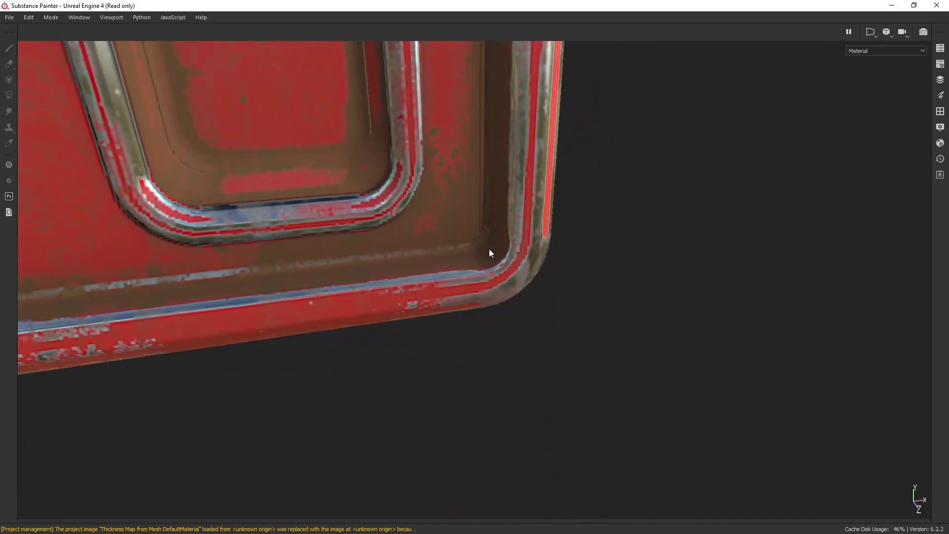
scroll(491, 246, "up", 4)
left_click_drag(490, 246, 464, 196, "alt")
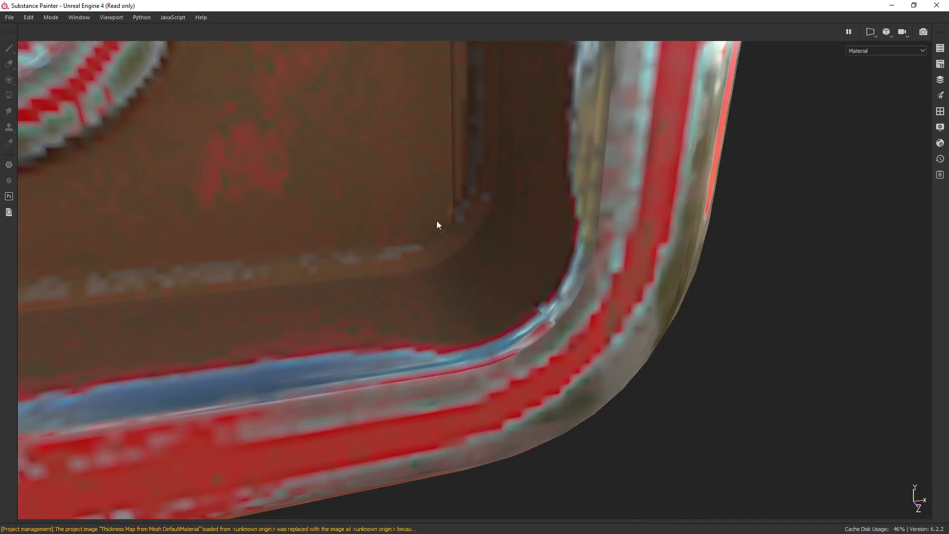
scroll(446, 190, "up", 2)
scroll(495, 216, "down", 8)
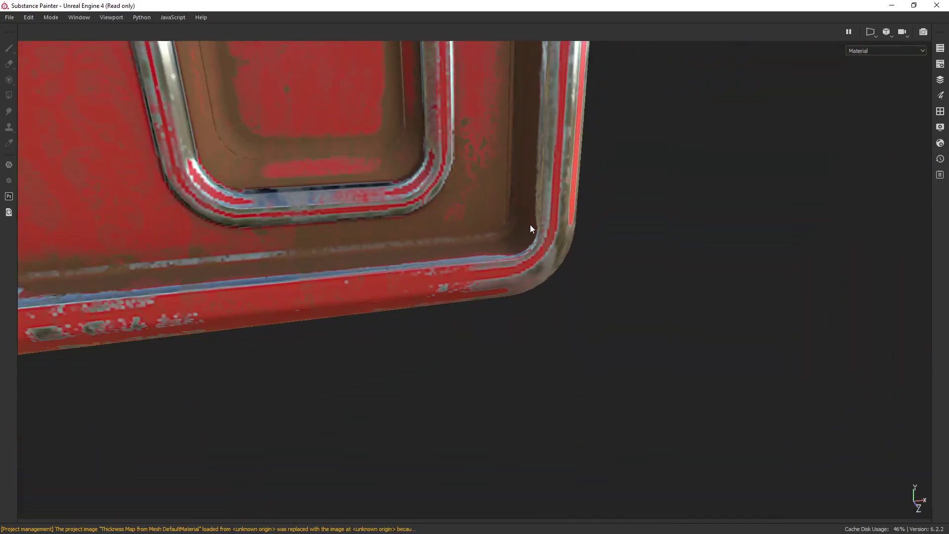
Examine the edge wear and panel groove along the case's top and side from several angles
left_click_drag(548, 177, 461, 247, "alt")
middle_click_drag(461, 247, 488, 278, "alt")
scroll(488, 278, "up", 3)
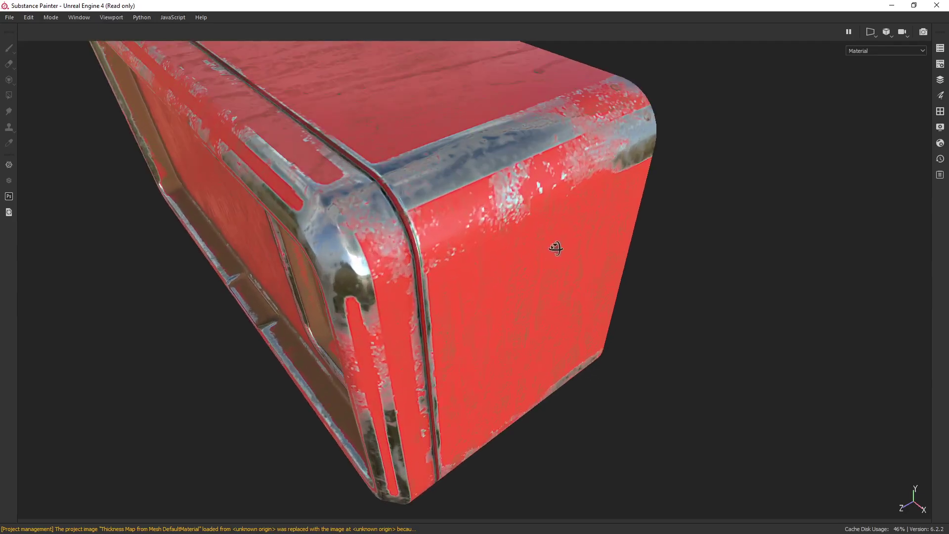
left_click_drag(554, 248, 548, 203, "alt")
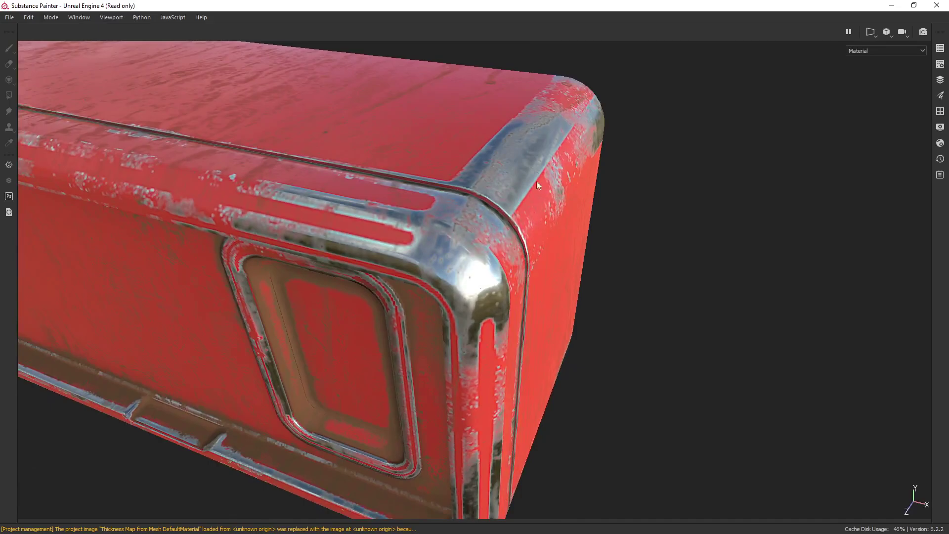
left_click_drag(586, 212, 482, 294, "alt")
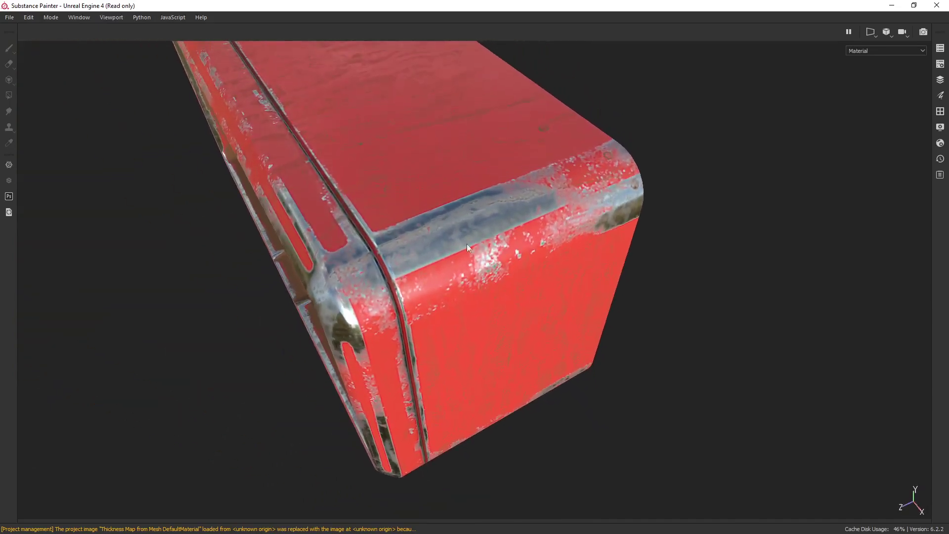
left_click_drag(494, 239, 568, 257, "alt")
scroll(568, 257, "up", 2)
Compare the front rim's lower corner up close with the whole case from both sides, and restore the panels
left_click_drag(540, 190, 793, 357, "alt")
scroll(541, 300, "up", 5)
left_click_drag(620, 275, 547, 264, "alt")
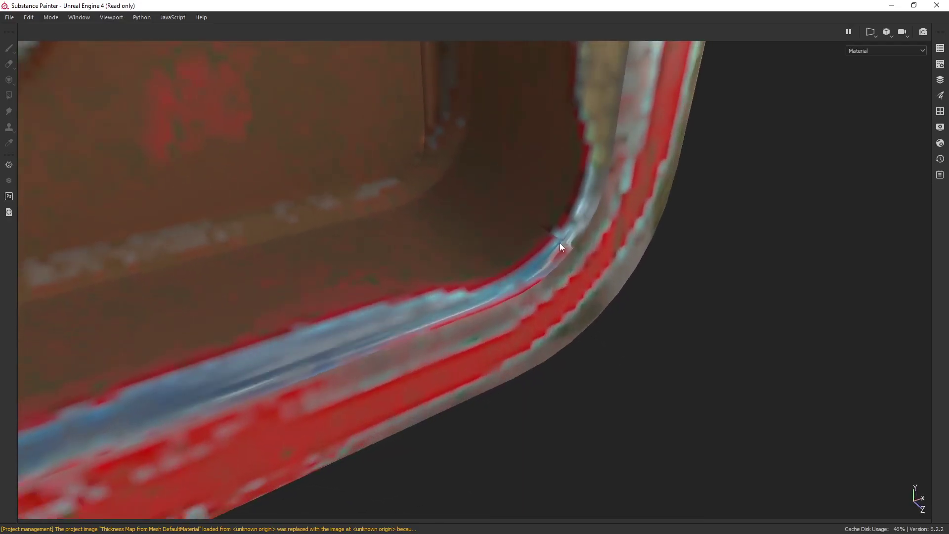
scroll(556, 240, "down", 10)
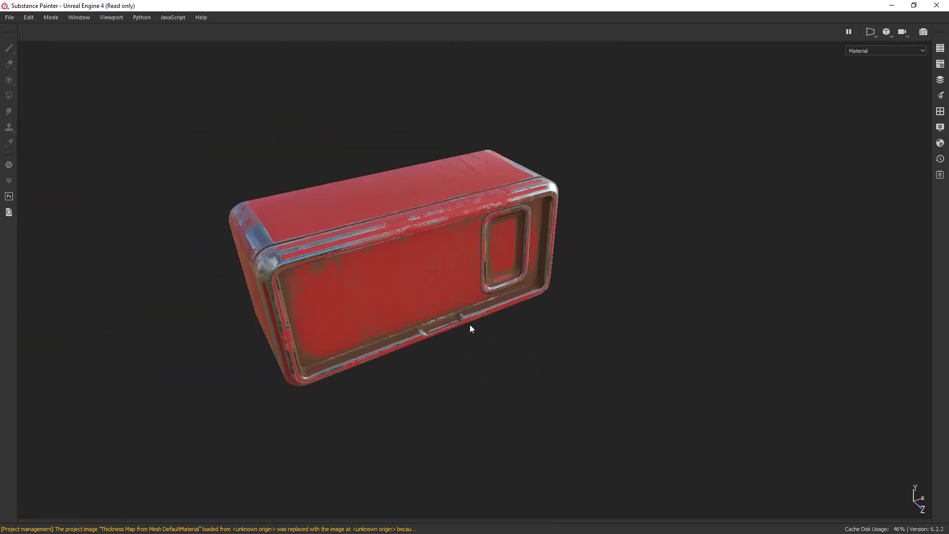
left_click_drag(472, 328, 550, 275, "alt")
scroll(551, 275, "up", 6)
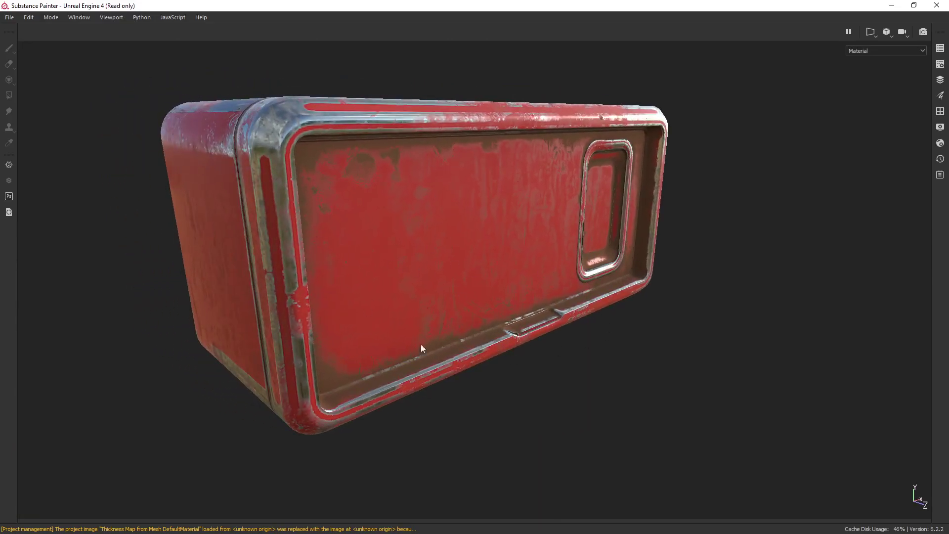
left_click_drag(488, 321, 559, 315, "alt")
key("Tab")
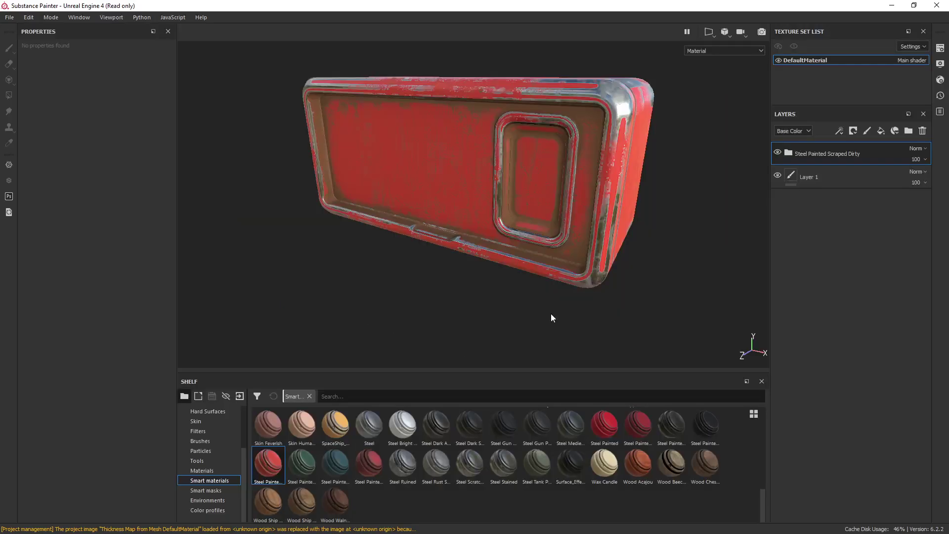
left_click_drag(558, 183, 496, 191, "alt")
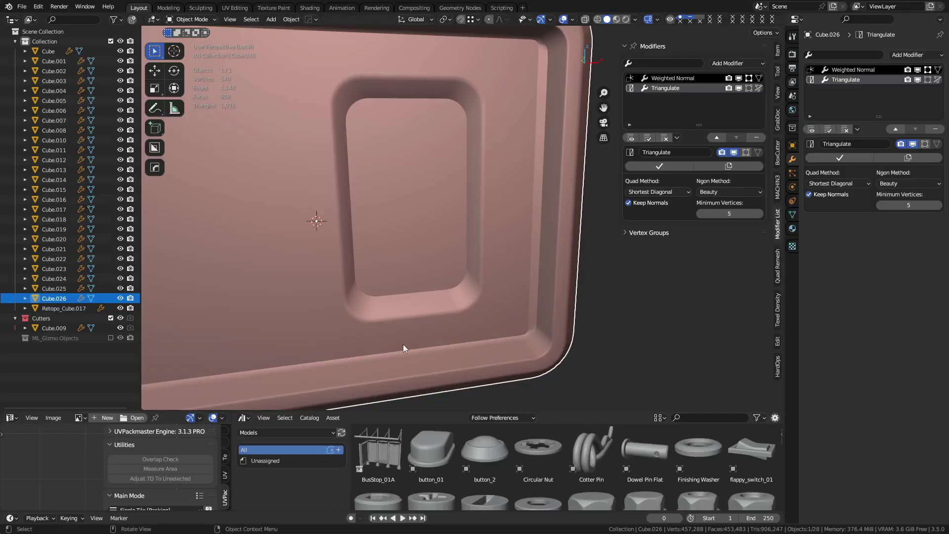
Switch to Blender, leave local view and focus on the front of the middle radio
scroll(402, 344, "down", 5)
key("KP_Divide")
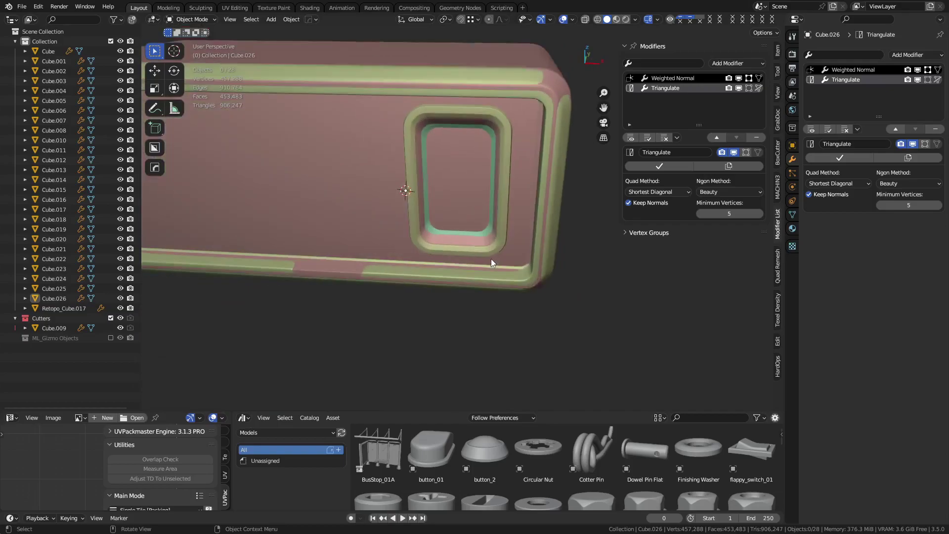
middle_click(375, 212, "alt")
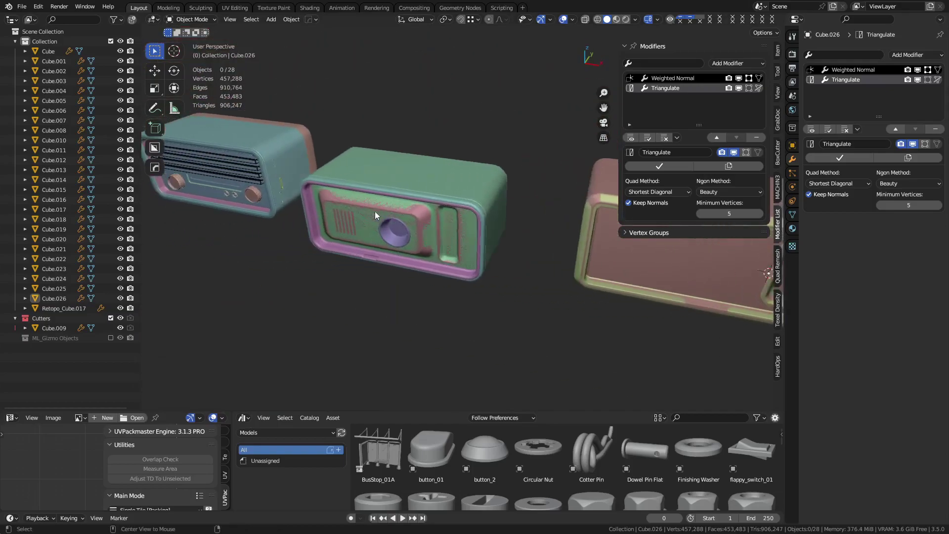
scroll(375, 212, "up", 6)
middle_click_drag(401, 245, 412, 175)
Show the wireframe and check the middle radio's front panel topology by temporarily moving the panel out of its case, cancelling the move
left_click(413, 176)
key("g")
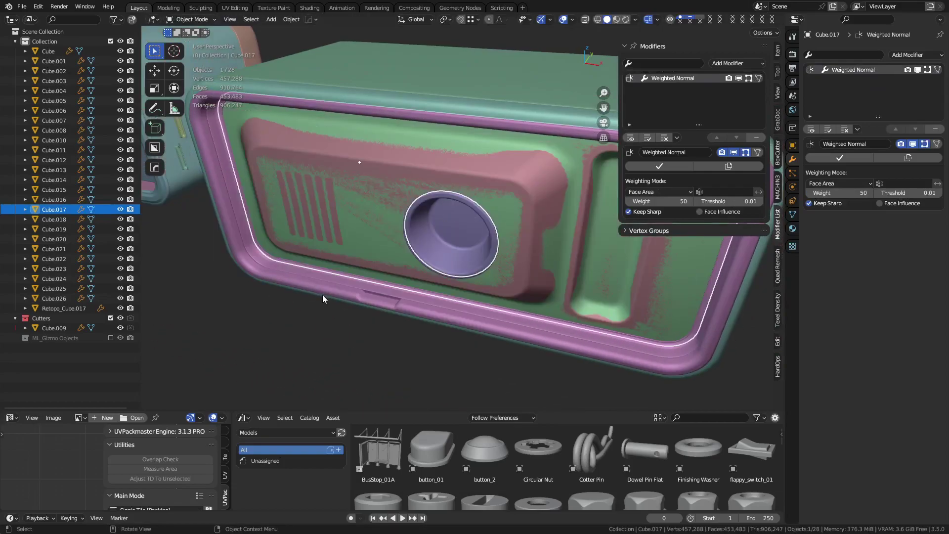
key("shift+z")
key("g")
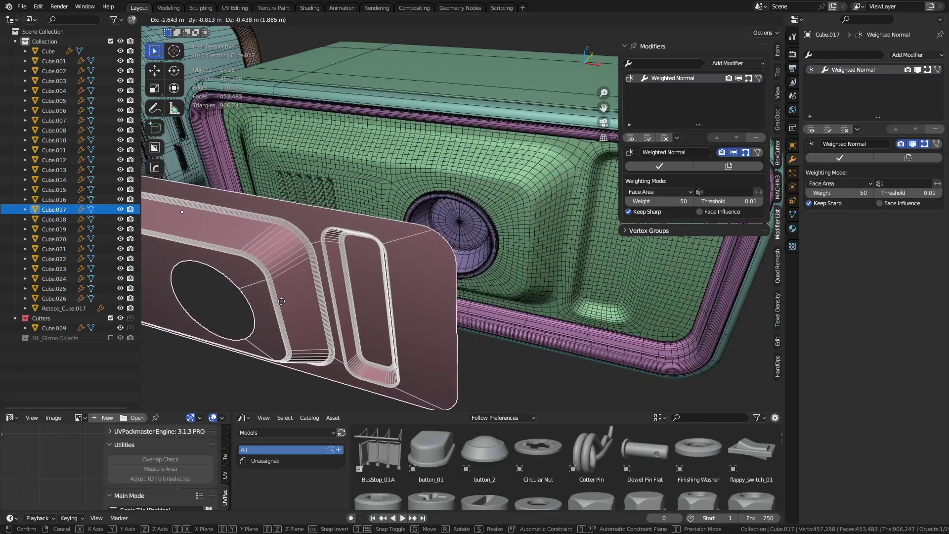
right_click(282, 301)
Delete the remeshed copy of the middle radio's front panel, hide the wireframe and maximize the 3D viewport
left_click(475, 196)
key("x")
left_click(473, 198)
key("shift+z")
key("ctrl+space")
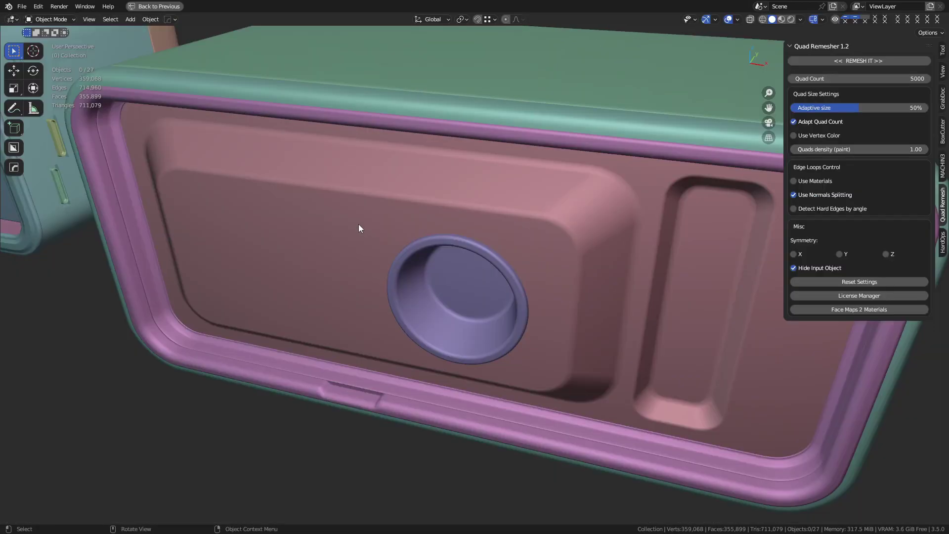
Compare the left and middle radios from the front, and show the wireframe over the middle radio
scroll(434, 254, "down", 4)
scroll(496, 262, "up", 1)
middle_click_drag(434, 254, 539, 236, "shift")
middle_click_drag(348, 214, 407, 230)
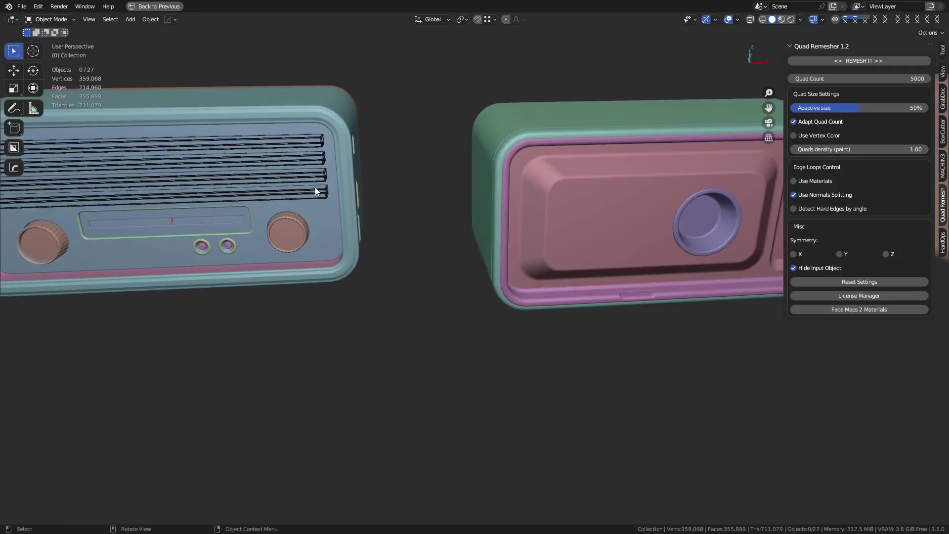
middle_click_drag(355, 214, 504, 242, "shift")
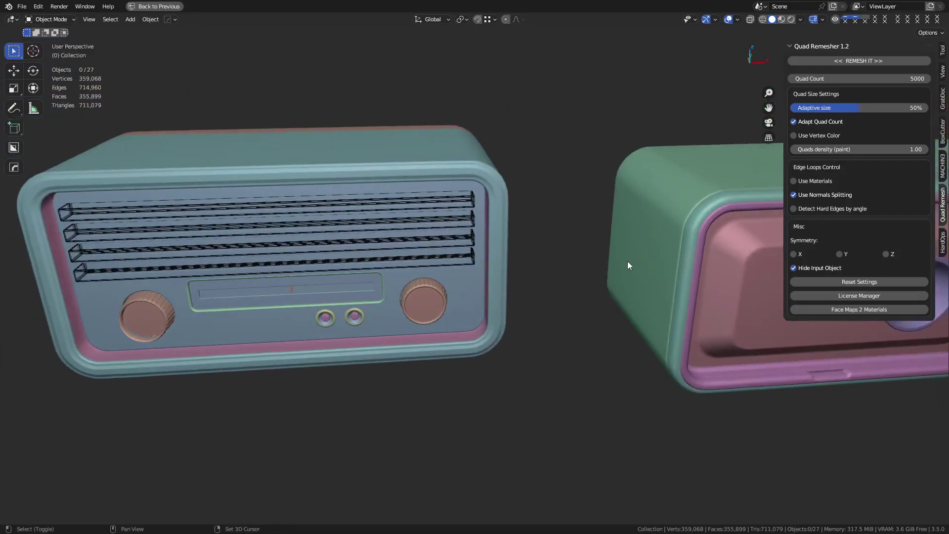
middle_click_drag(627, 261, 520, 224, "shift")
scroll(467, 225, "up", 2)
key("shift+w")
scroll(520, 224, "up", 3)
Select the middle radio's front panel and outer case in turn, and check the case's separation with a cancelled move
left_click(473, 289)
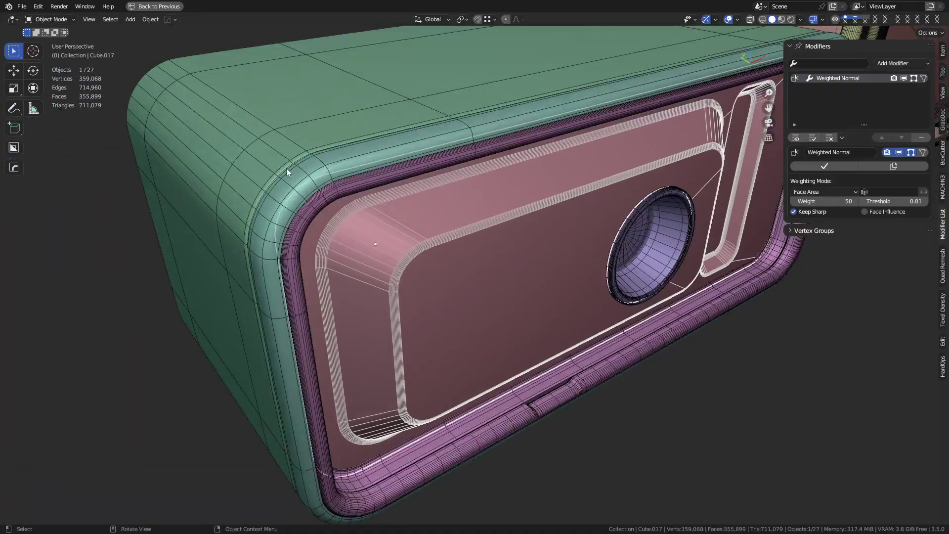
left_click(288, 172)
left_click(278, 121)
key("g")
right_click(395, 182)
Examine the middle radio's front panel topology from the opposite side and up close, and hide the wireframe
scroll(444, 209, "down", 4)
middle_click_drag(558, 260, 435, 248, "shift")
left_click(514, 257)
middle_click_drag(581, 261, 534, 288)
scroll(618, 288, "up", 4)
middle_click_drag(612, 290, 604, 258)
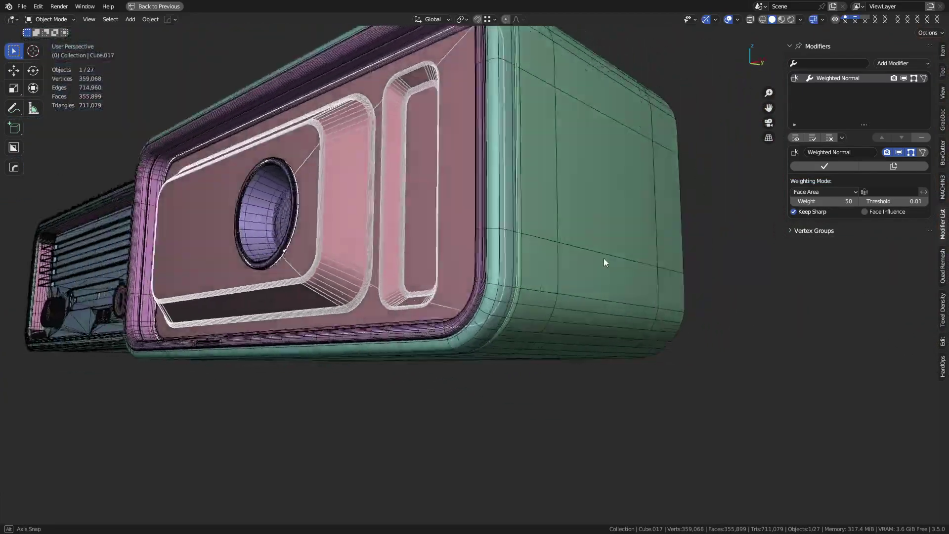
scroll(604, 259, "up", 3)
middle_click_drag(376, 311, 465, 303)
key("shift+w")
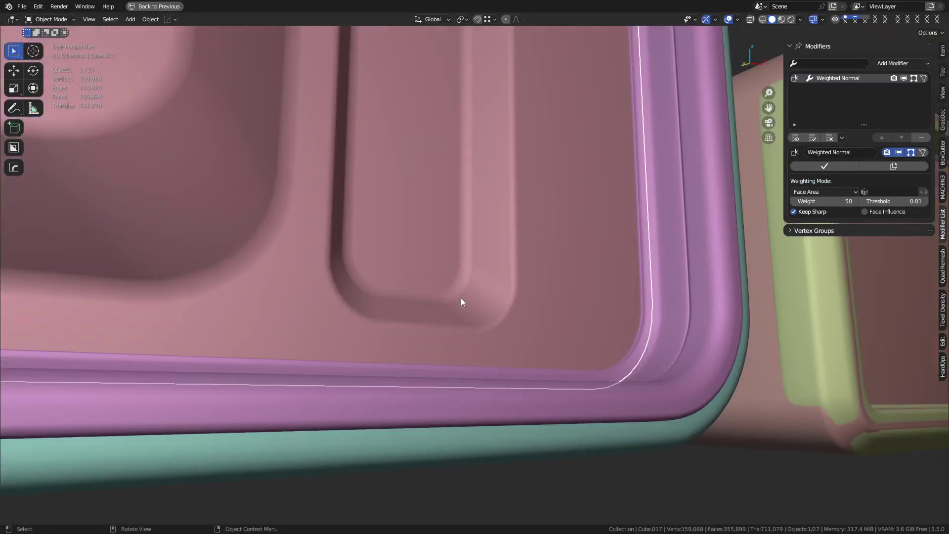
Focus on the right radio's case and check how it overlaps the neighbouring meshes with a cancelled move
scroll(460, 297, "down", 5)
middle_click_drag(510, 393, 538, 322)
left_click(587, 305)
key("KP_Decimal")
key("g")
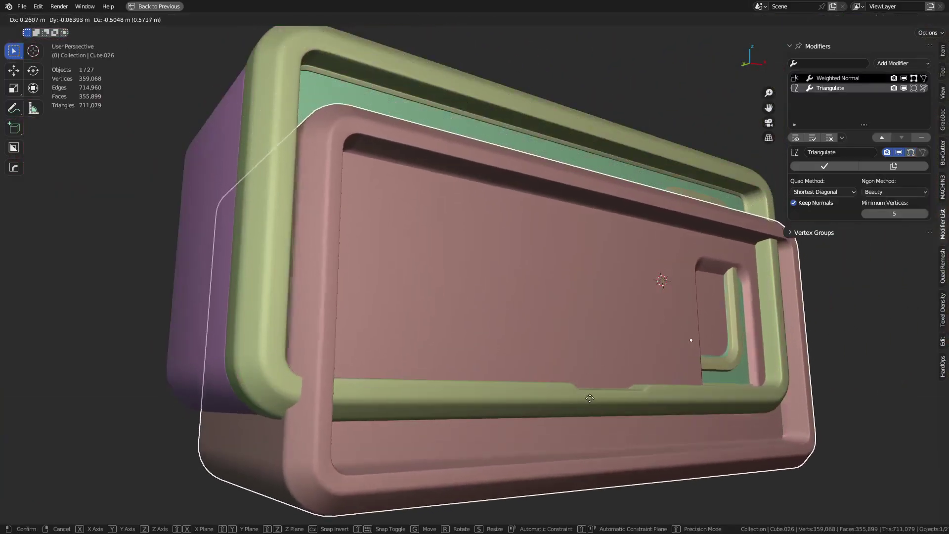
right_click(607, 348)
Select the left radio's right-hand knob together with its cap, and check them as separate parts with a cancelled move
scroll(593, 336, "down", 4)
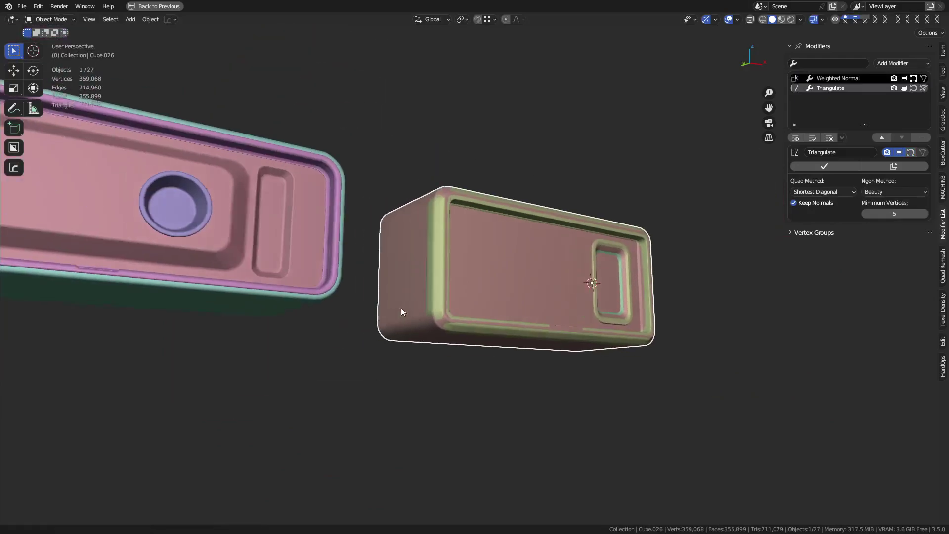
middle_click_drag(257, 307, 717, 313, "shift")
middle_click_drag(838, 313, 678, 269)
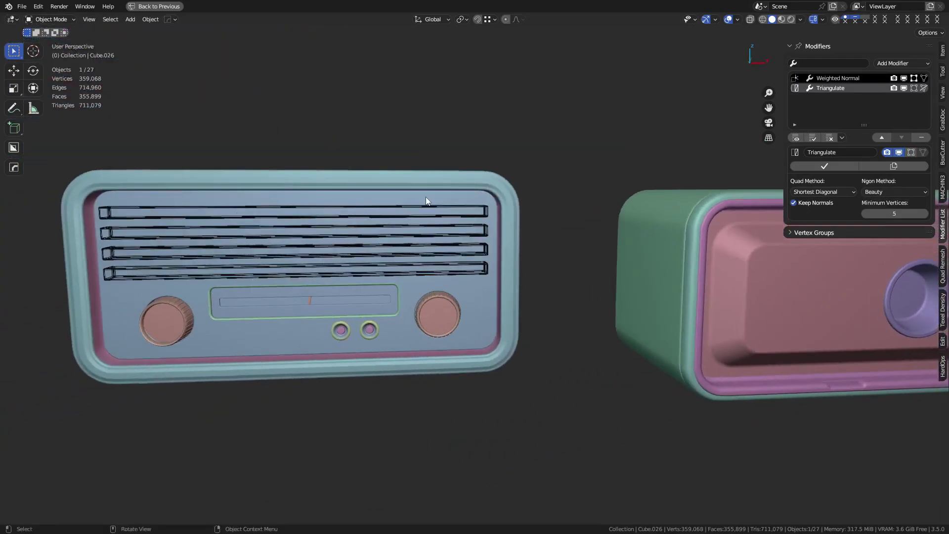
scroll(431, 292, "down", 4)
scroll(517, 296, "up", 8)
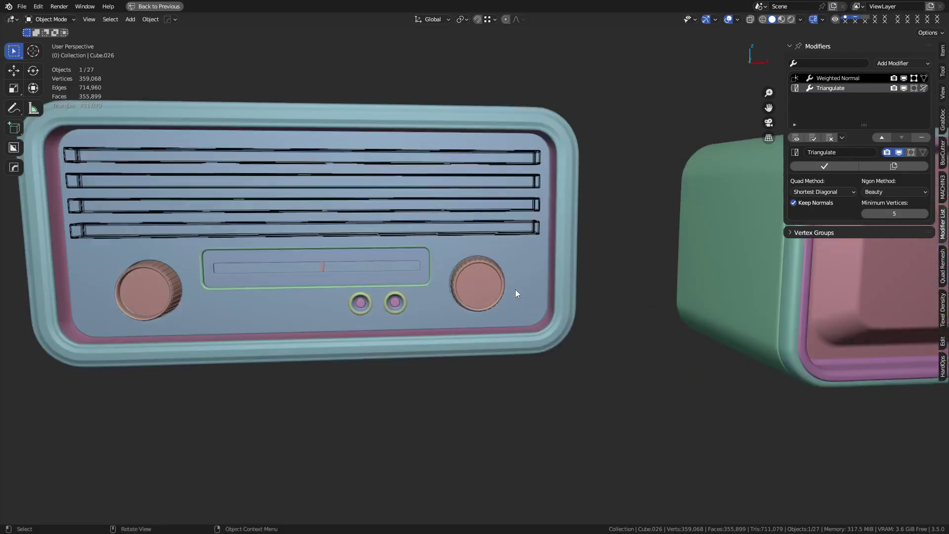
left_click(509, 303)
middle_click_drag(489, 311, 470, 310)
scroll(459, 307, "up", 2)
left_click(399, 268, "shift")
key("g")
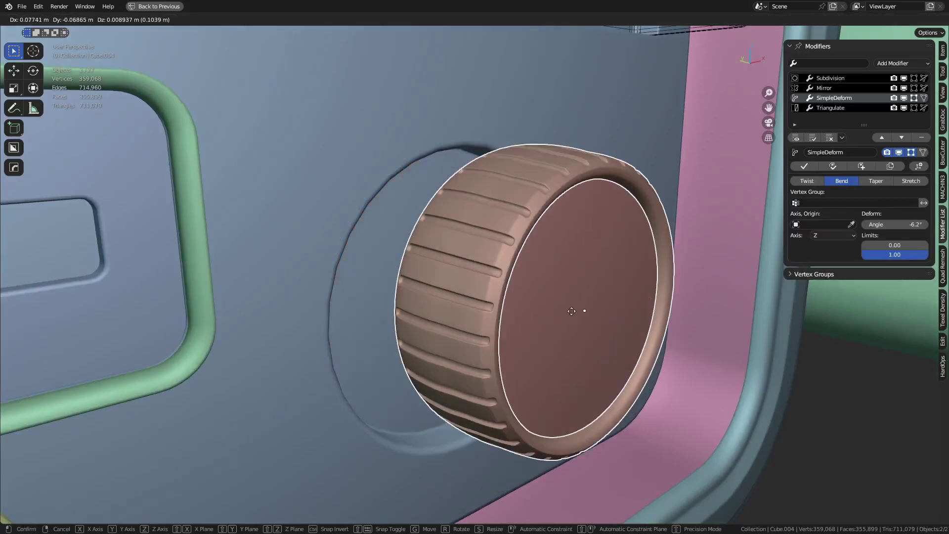
right_click(594, 306)
Check the left radio's small buttons, their rings, the dial frame and the dial pointer as separate parts using cancelled moves
scroll(594, 306, "down", 7)
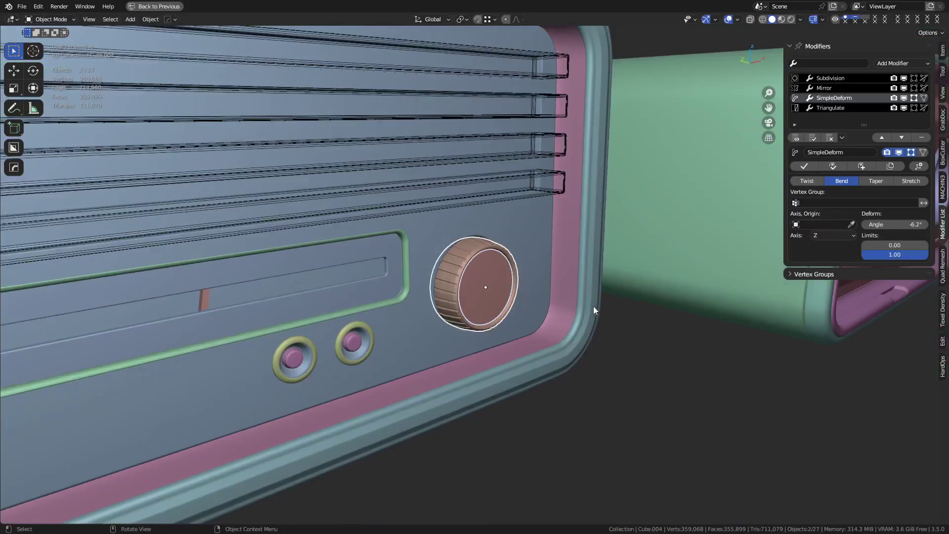
middle_click_drag(518, 323, 640, 274, "shift")
left_click(439, 302)
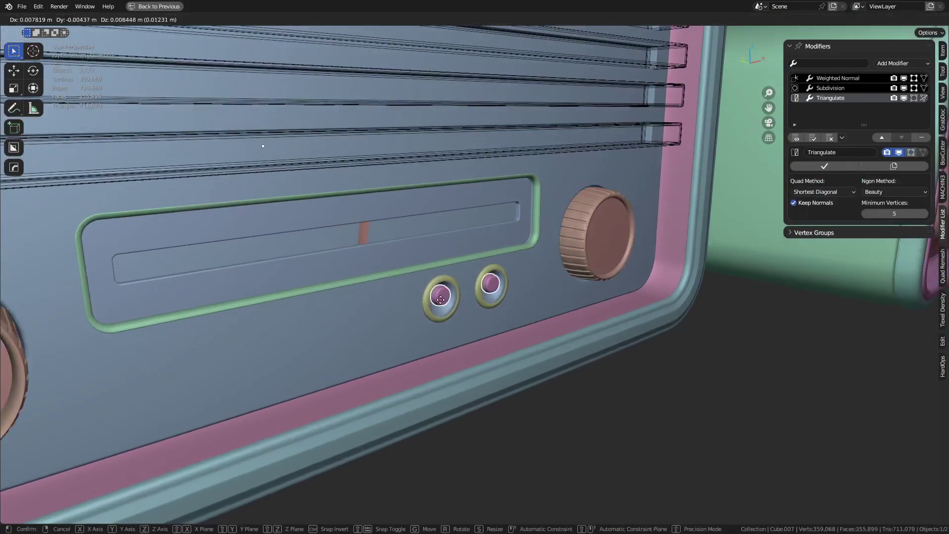
left_click(472, 281, "shift")
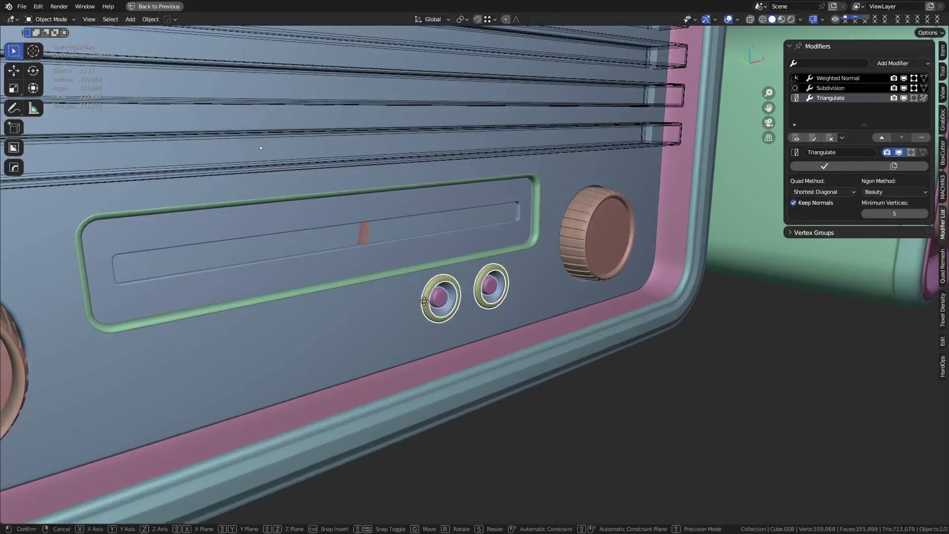
middle_click_drag(409, 261, 552, 269)
left_click(466, 266)
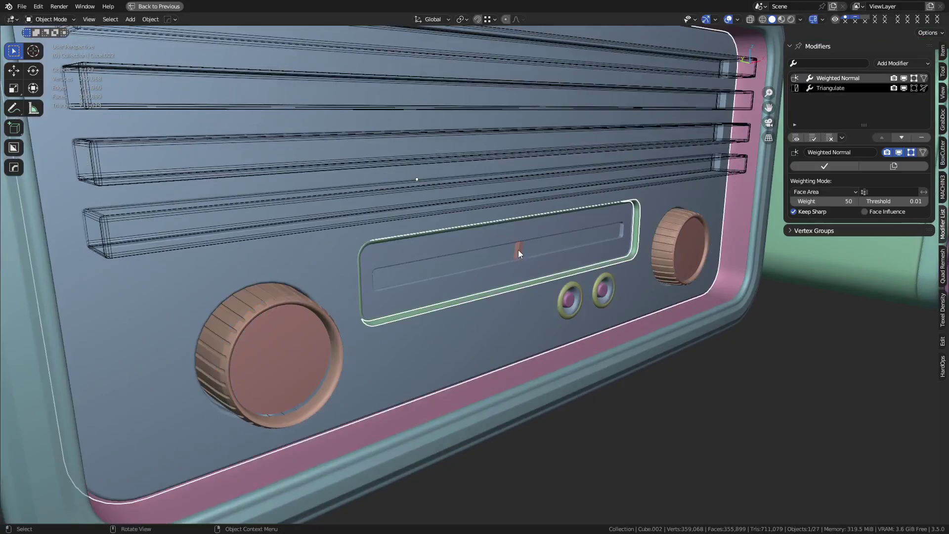
left_click(519, 251)
key("g")
right_click(528, 254)
Deselect everything and hide the Cutters collection so the grille's boolean boxes are out of view
left_click(661, 395)
scroll(661, 394, "down", 4)
middle_click_drag(661, 346, 576, 362, "shift")
key("shift+2")
middle_click_drag(645, 346, 556, 337, "shift")
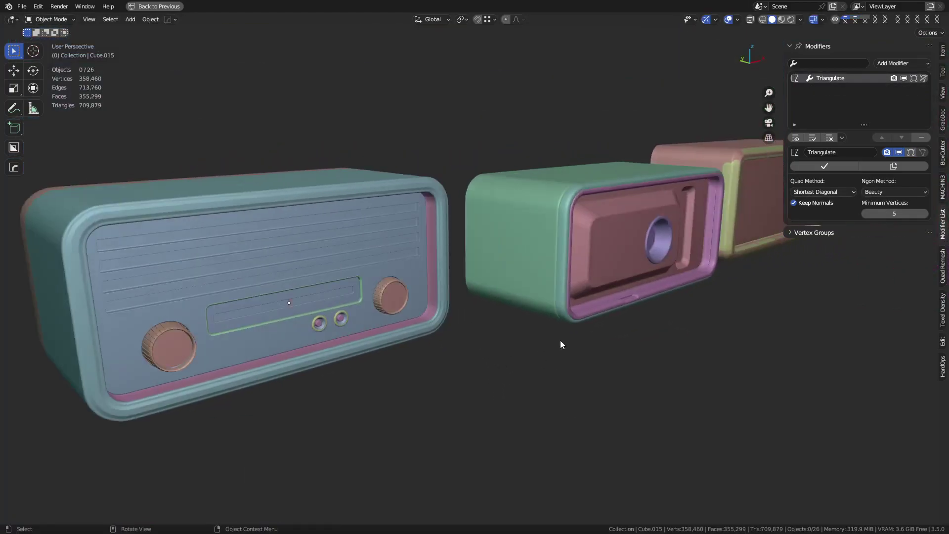
Show the wireframe and examine the right radio case's triangulation from the front, and hide the wireframe again
key("shift+w")
middle_click_drag(619, 343, 431, 263)
left_click(455, 253)
left_click(515, 244)
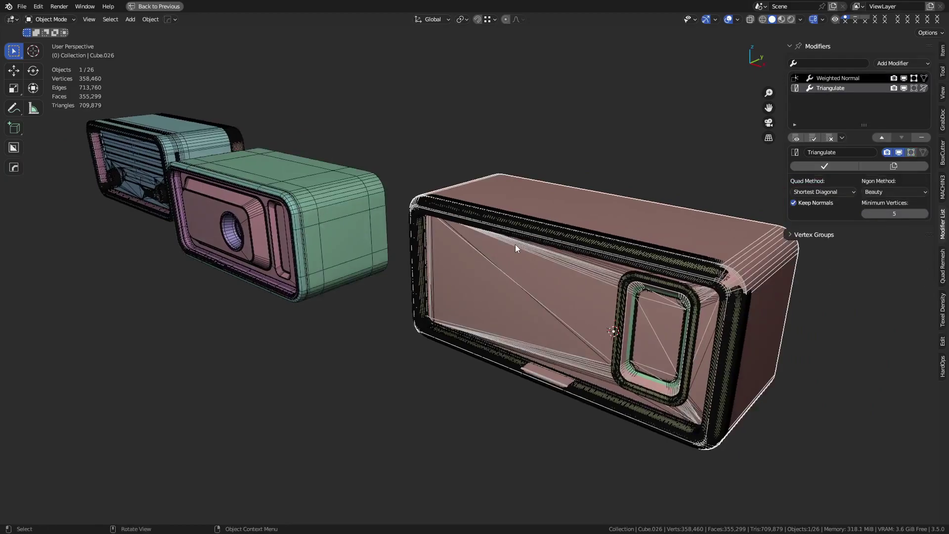
key("z")
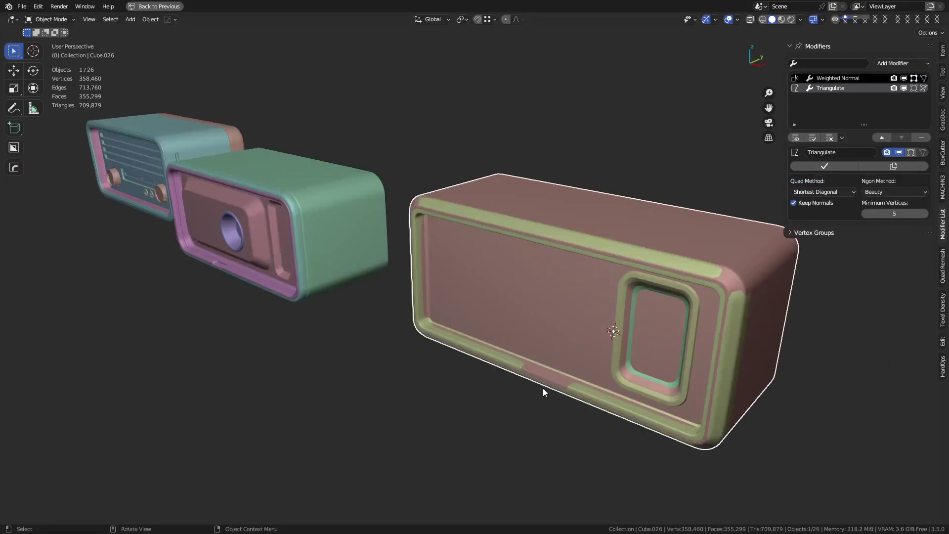
Select the middle radio's speaker cup and front panel in turn, and check the panel with a cancelled move
left_click(622, 306)
left_click(240, 244)
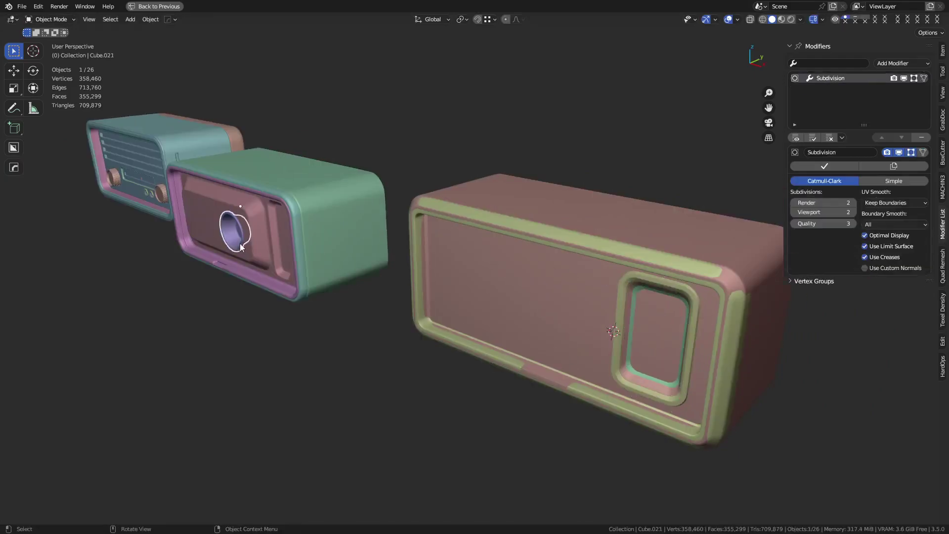
left_click(250, 246)
key("g")
right_click(250, 242)
middle_click_drag(492, 310, 471, 300, "shift")
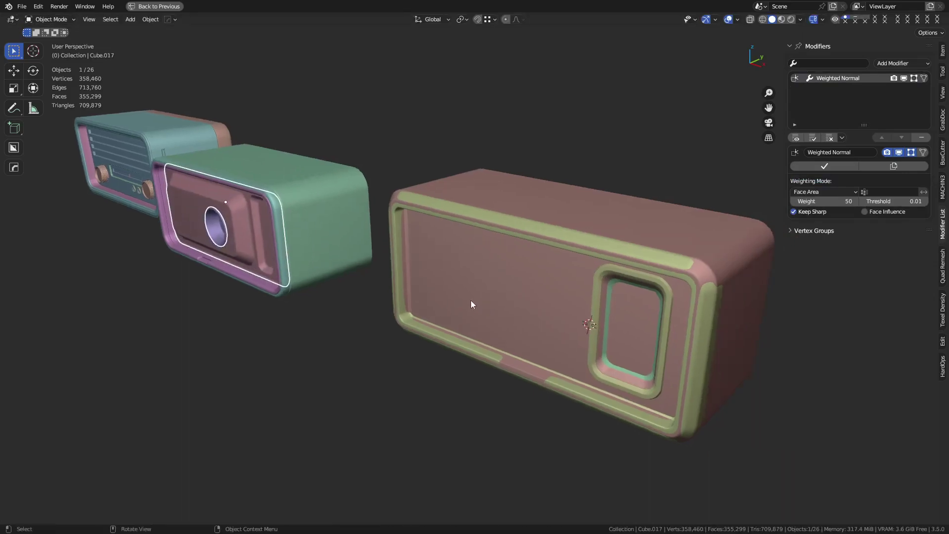
Edit the right radio's case and knife a closed five-sided outline into the flat front face beside the rectangular recess
left_click(470, 301)
key("ctrl+Tab")
left_click(493, 284)
middle_click_drag(534, 323, 496, 313)
key("k")
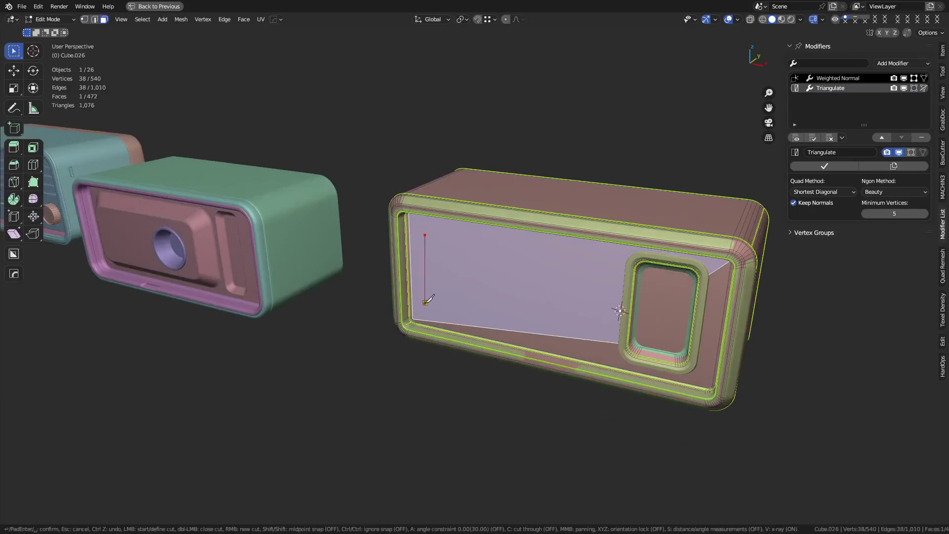
left_click(606, 259)
left_click(425, 235)
key("Return")
Select the outline's five corner vertices and round them with a three-segment vertex bevel
key("1")
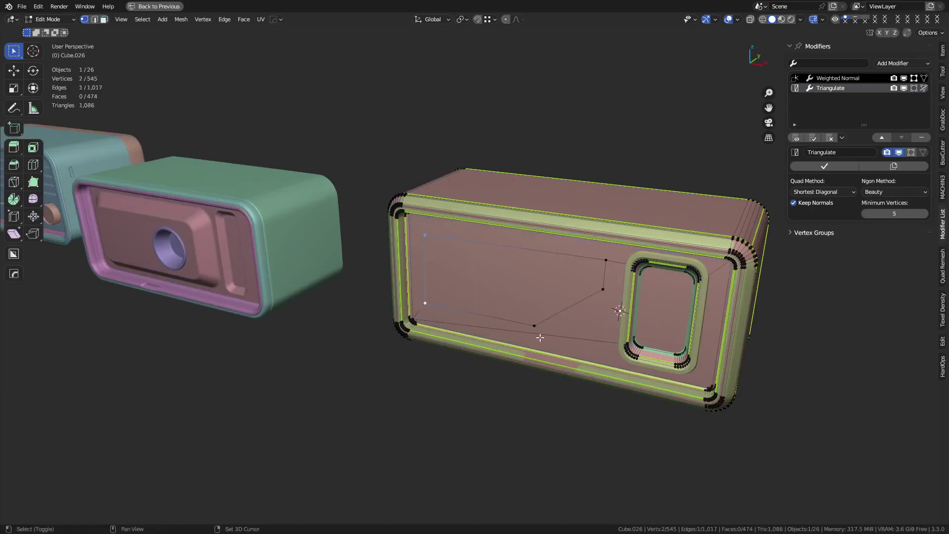
left_click(606, 259, "ctrl")
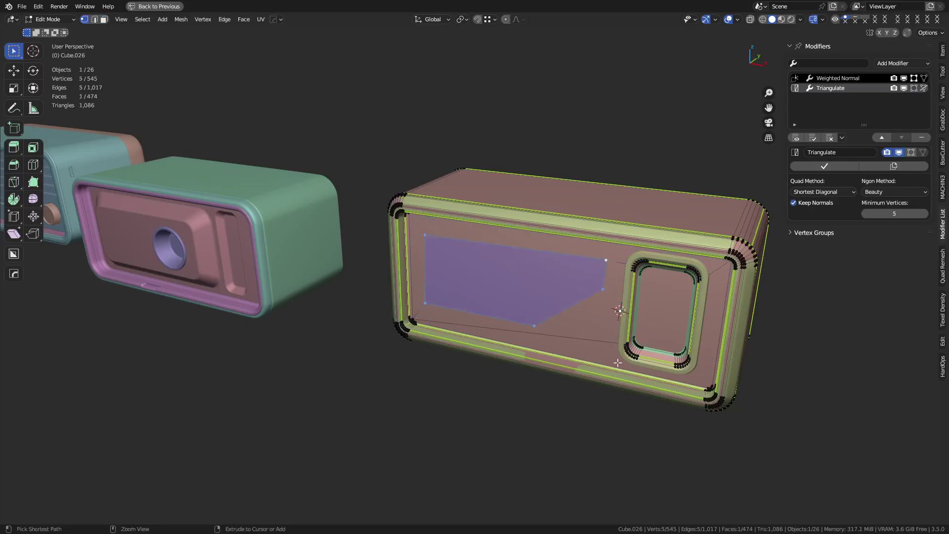
key("ctrl+shift+b")
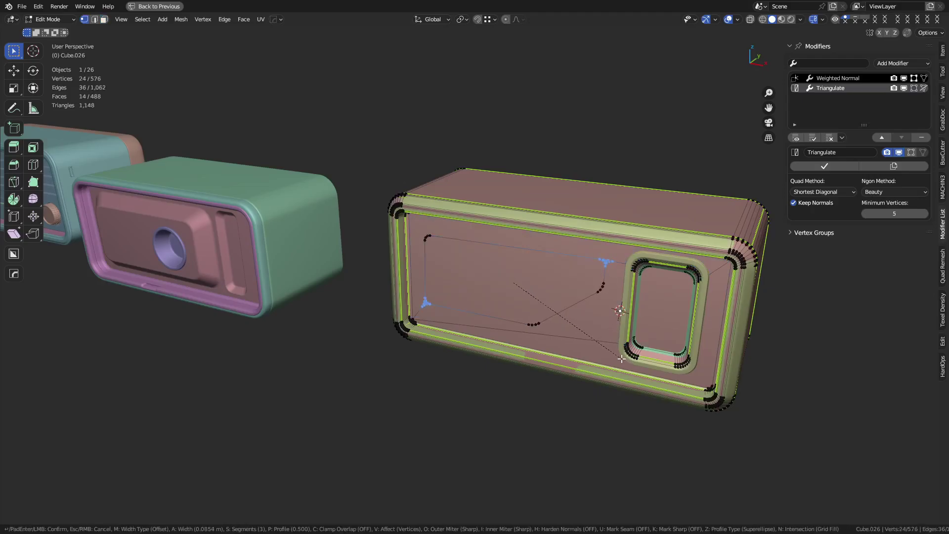
left_click(616, 356)
Extrude the rounded outline's face outward into a raised panel, scale that face to 0.888 and bevel the panel's edges
key("3")
left_click(529, 290)
key("e")
left_click(675, 383)
key("s")
left_click(650, 372)
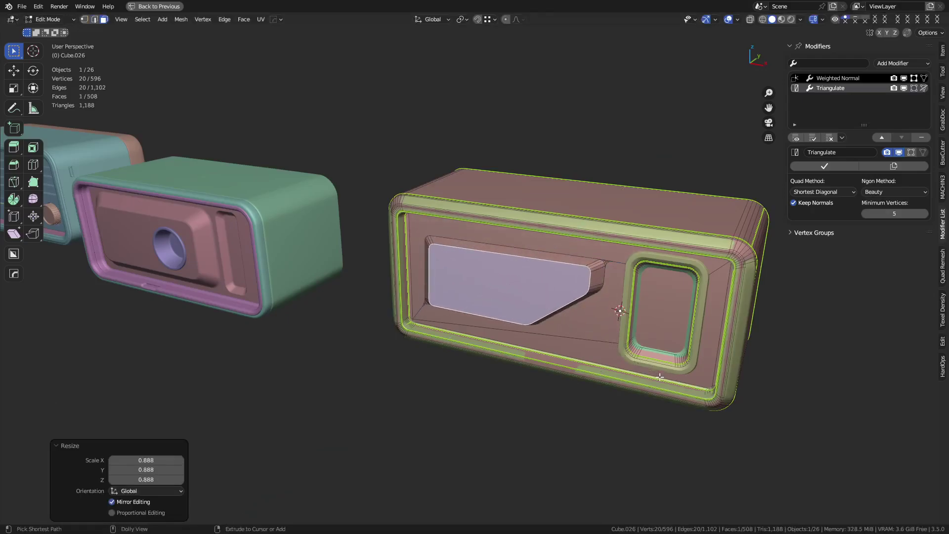
key("ctrl+b")
left_click(686, 393)
Run Limited Dissolve on the whole case mesh with a max angle of .05, and return to Object Mode
key("a")
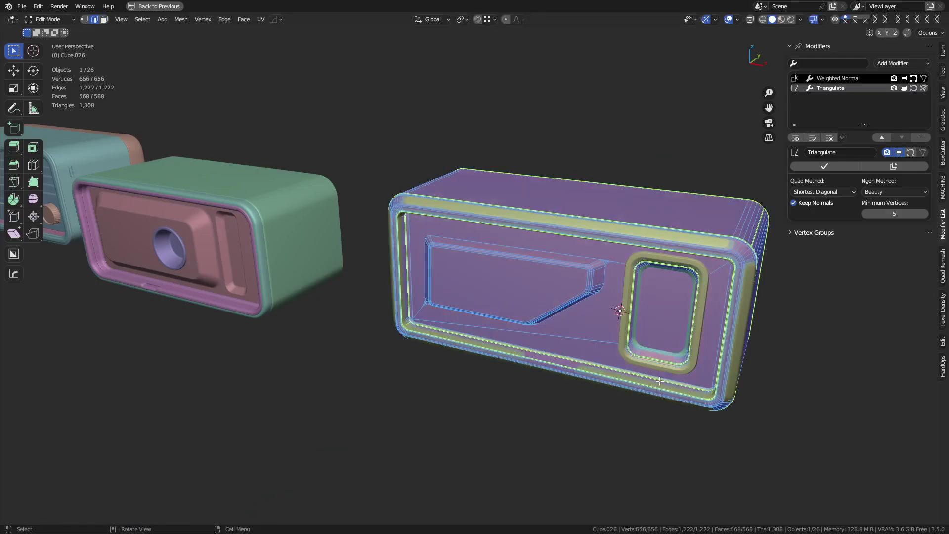
key("x")
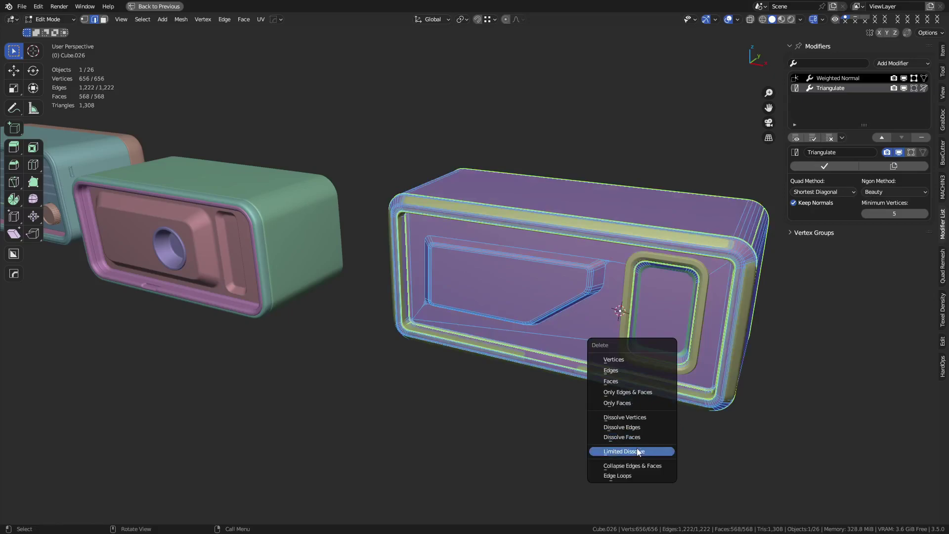
left_click(638, 451)
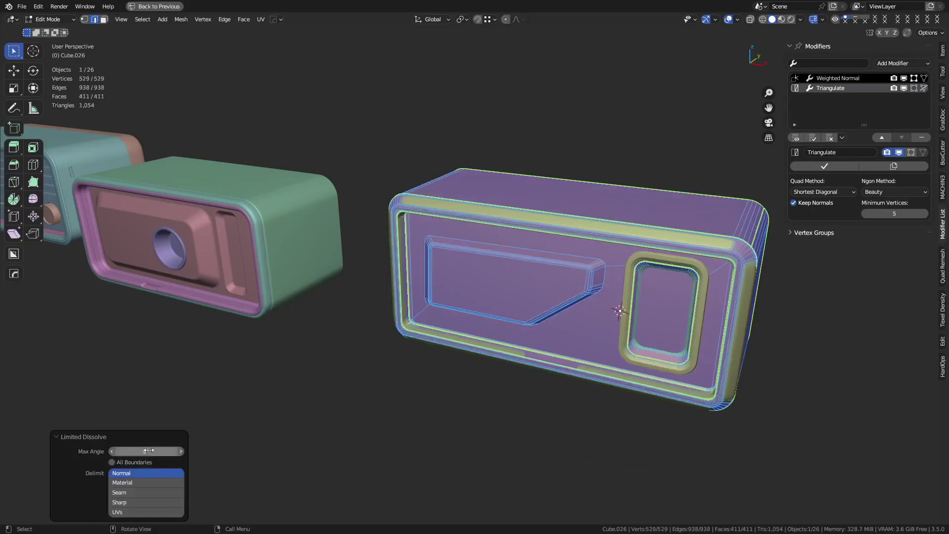
left_click(148, 451)
type(".05")
key("Return")
key("ctrl+Tab")
left_click(643, 356)
Compare the wireframe of the case's new raised panel with the middle radio's front panel, and hide the wireframe
middle_click_drag(583, 277, 526, 299, "shift")
scroll(525, 298, "up", 3)
scroll(526, 299, "up", 1)
right_click(518, 302)
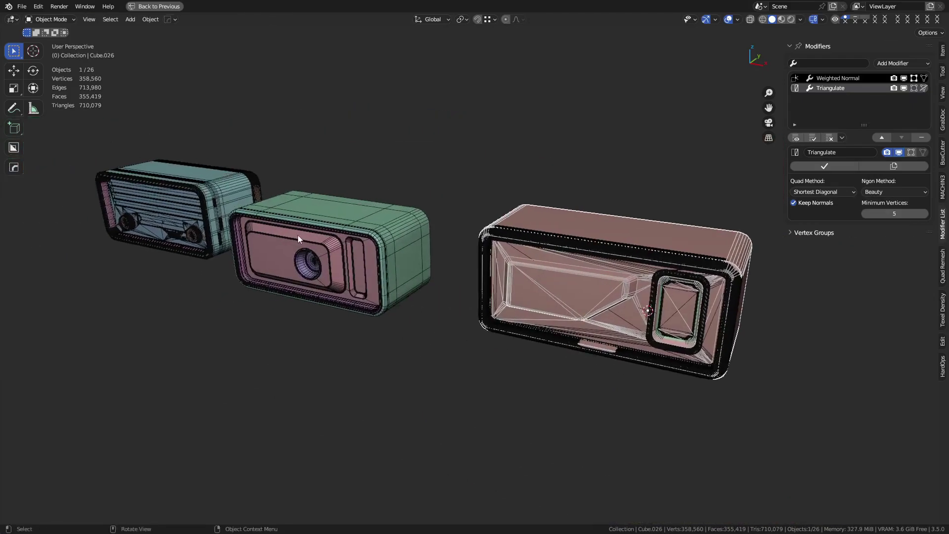
left_click(297, 240)
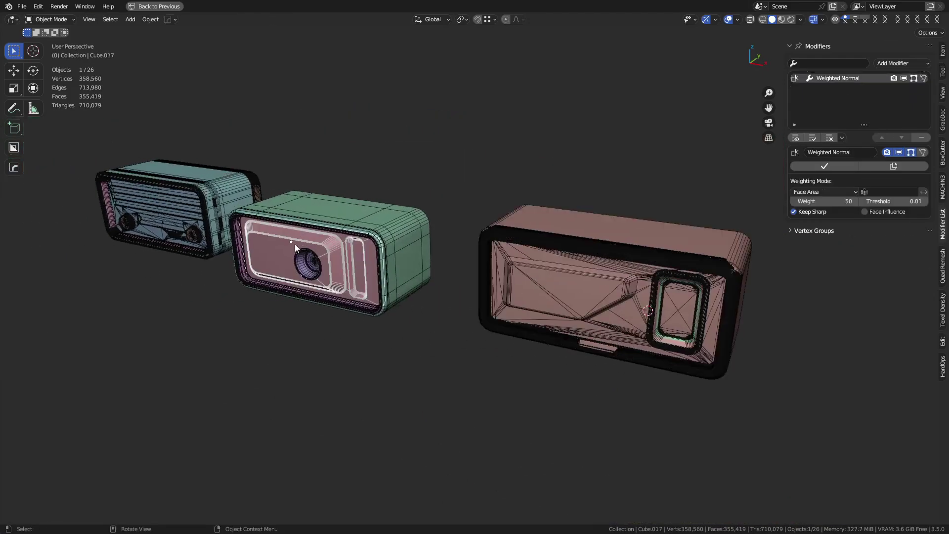
middle_click_drag(609, 315, 570, 307, "shift")
key("shift+w")
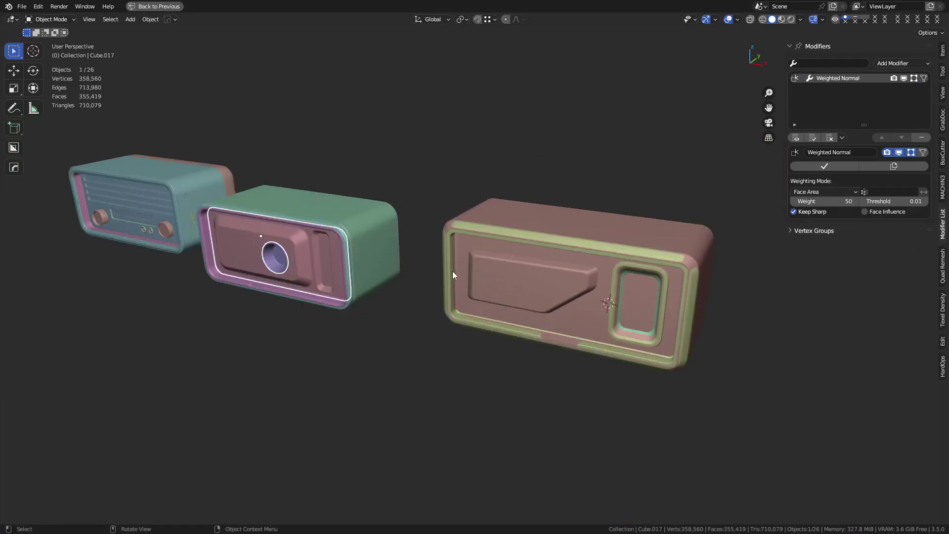
Enter Edit Mode on the right radio's case and select the front face of its raised panel
left_click(511, 291)
key("ctrl+Tab")
left_click(563, 291)
scroll(511, 305, "up", 3)
left_click(612, 314)
middle_click_drag(513, 296, 497, 288, "shift")
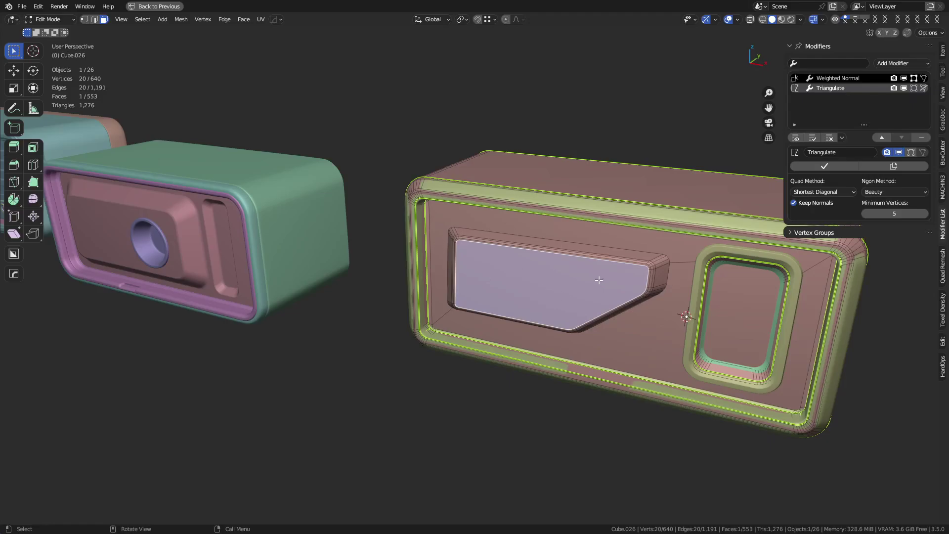
key("ctrl+Tab")
key("Escape")
key("i")
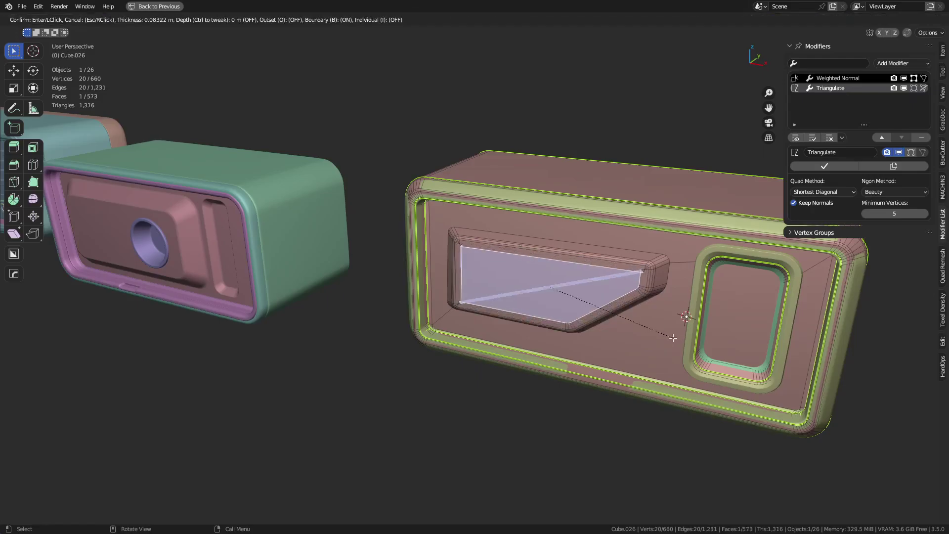
left_click(679, 327)
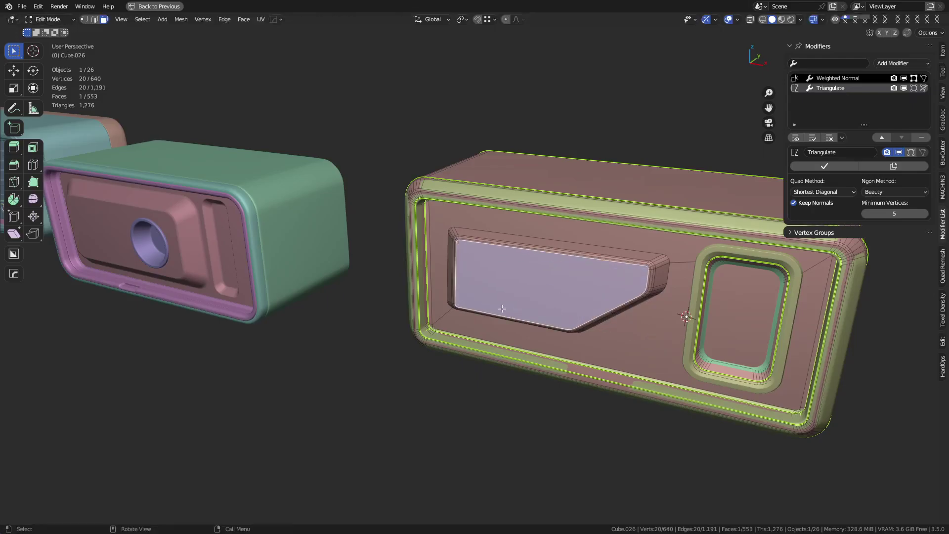
Knife-cut a small quadrilateral divided into four faces on the raised panel's front face, and leave those four faces selected
key("k")
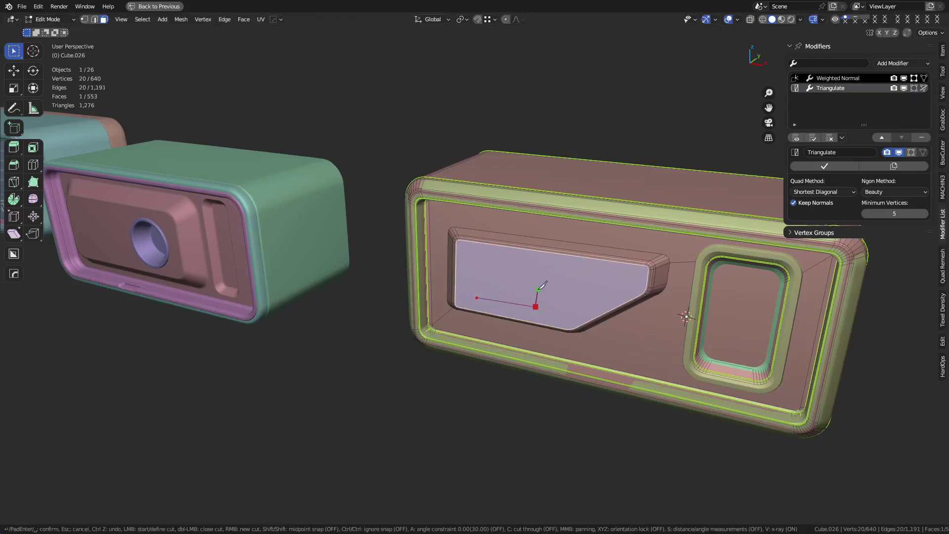
key("Return")
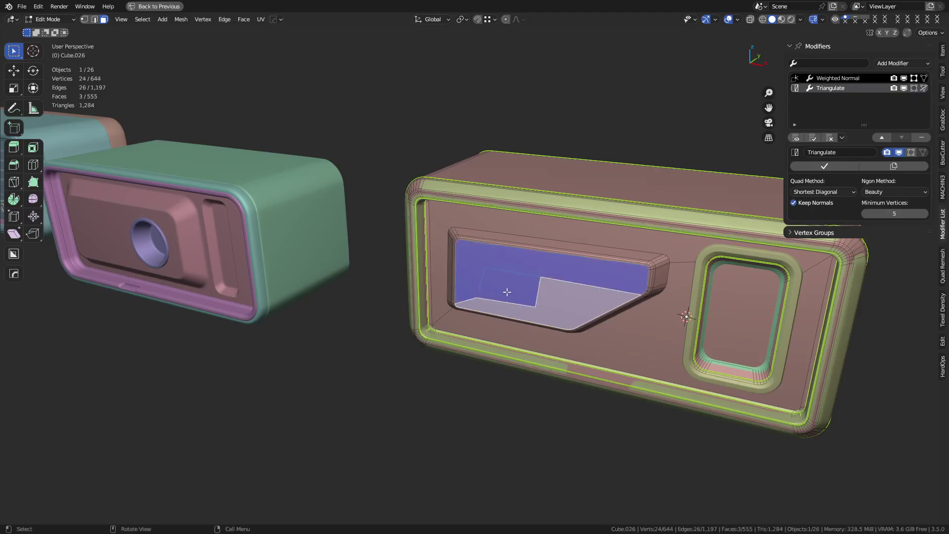
key("1")
key("k")
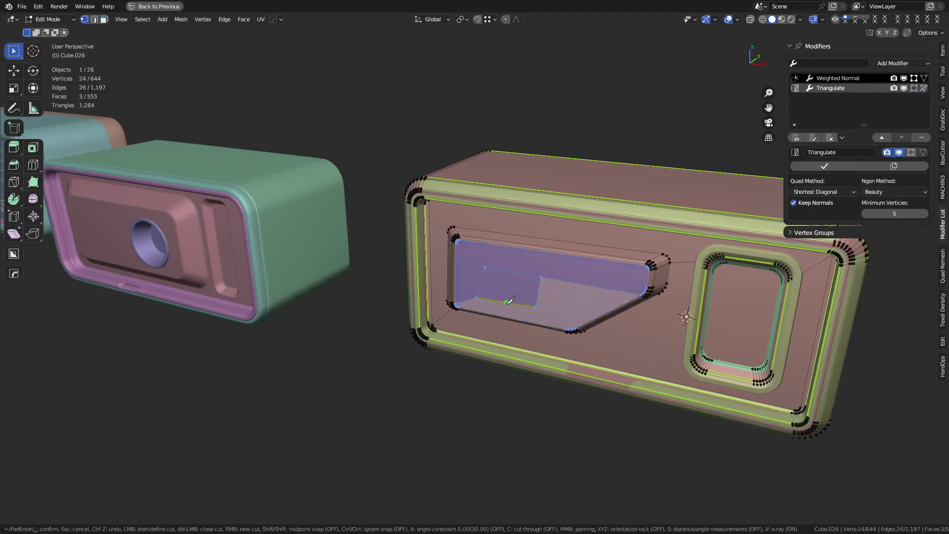
key("Return")
key("3")
Shape the four faces into a LoopTools circle, rotate it about -6.89° in front view and reposition it on the panel
right_click(642, 255)
mouse_move(663, 253)
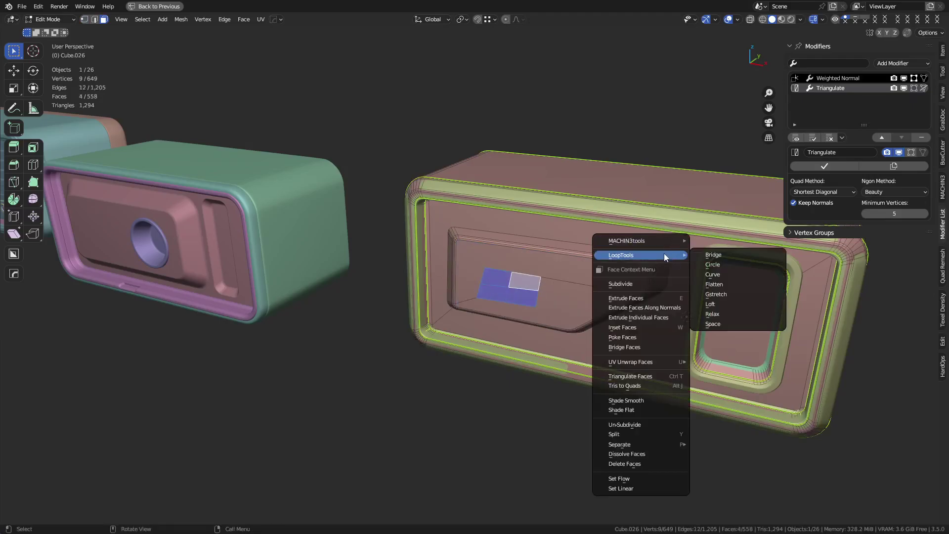
left_click(740, 265)
middle_click_drag(601, 342, 633, 333)
key("KP_1")
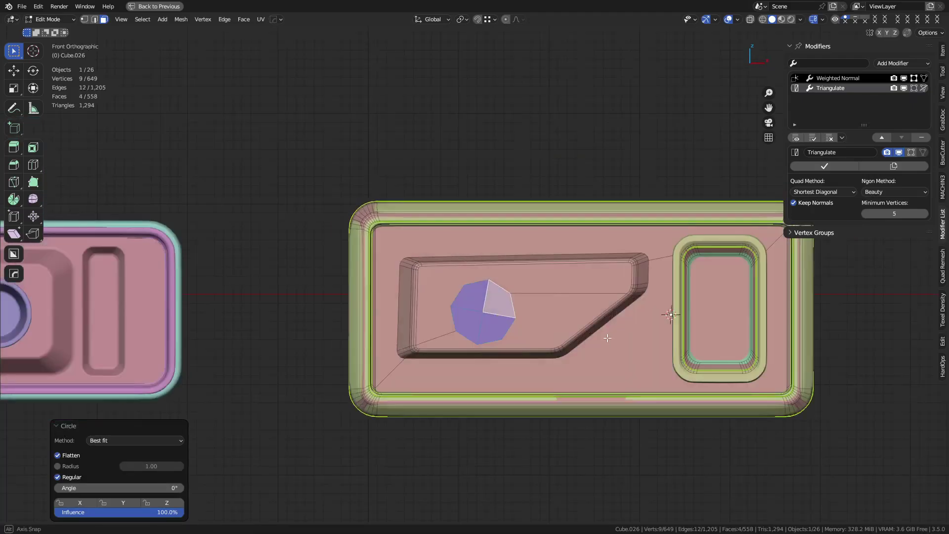
key("r")
left_click(615, 322)
key("g")
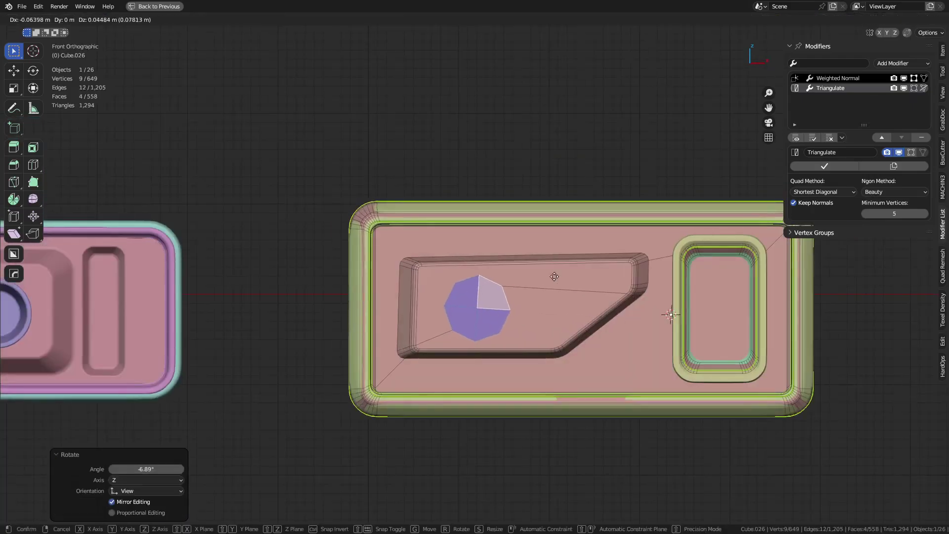
left_click(550, 276)
Extrude the circle about 0.114 m inward, scale down its floor to form a tapered recess, and return to Object Mode
middle_click_drag(551, 275, 601, 363)
key("e")
left_click(635, 361)
key("s")
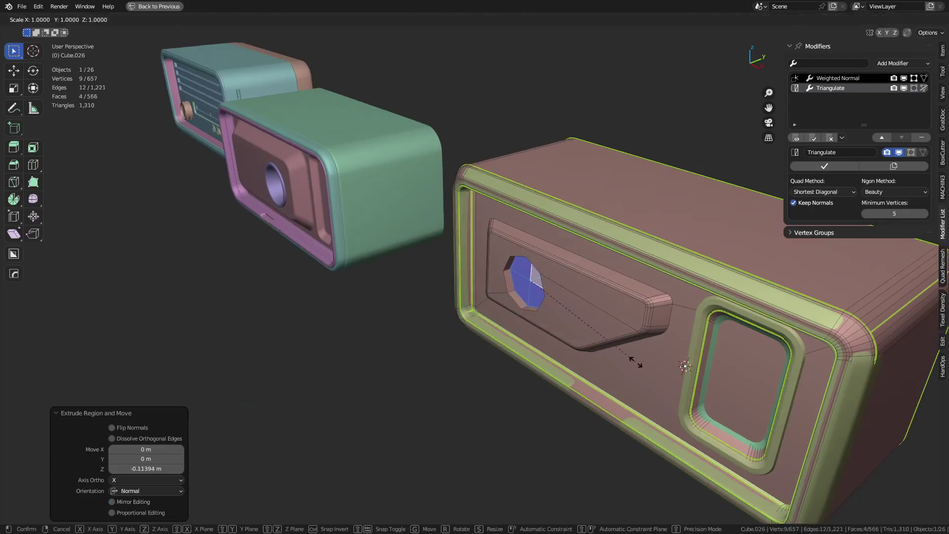
left_click(615, 345)
key("ctrl+Tab")
left_click(531, 349)
middle_click_drag(531, 348, 582, 342)
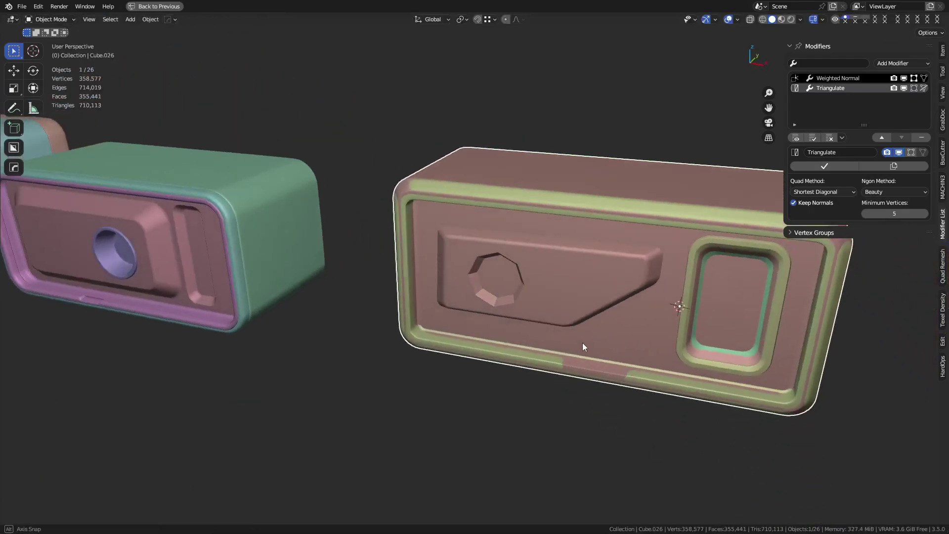
Grow the face selection over the recess walls, separate the recess into its own object and select it in Object Mode
key("Tab")
key("ctrl+KP_Add")
key("p")
left_click(604, 343)
key("ctrl+Tab")
left_click(530, 343)
left_click(492, 291)
Extrude the separated recess's outer rim outward by scaling, and inset all faces with zero thickness and about 0.042 m depth
key("Tab")
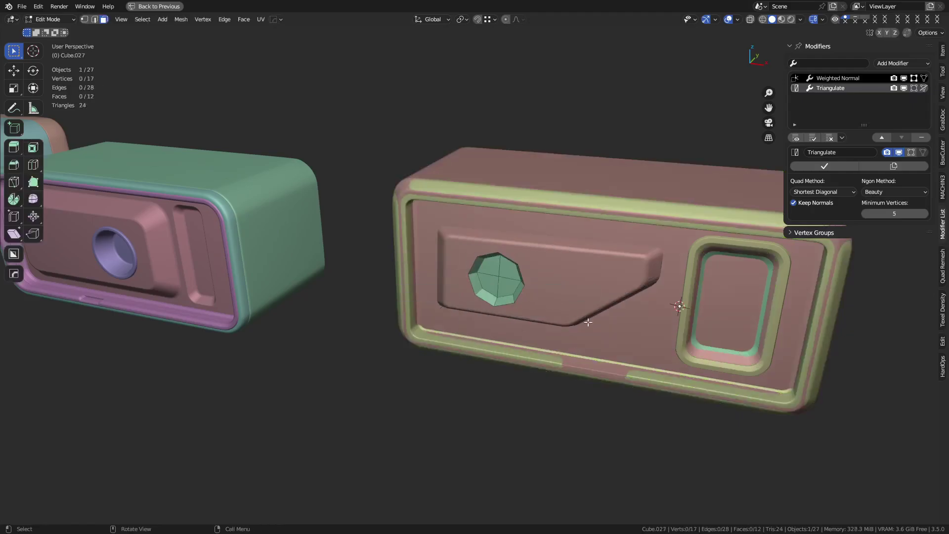
scroll(571, 338, "up", 8)
key("s")
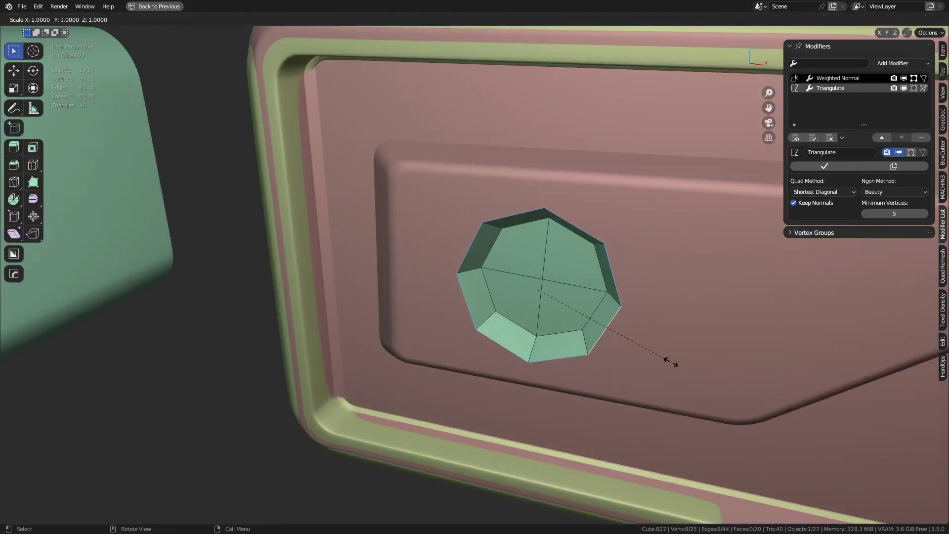
left_click(690, 365)
key("a")
key("i")
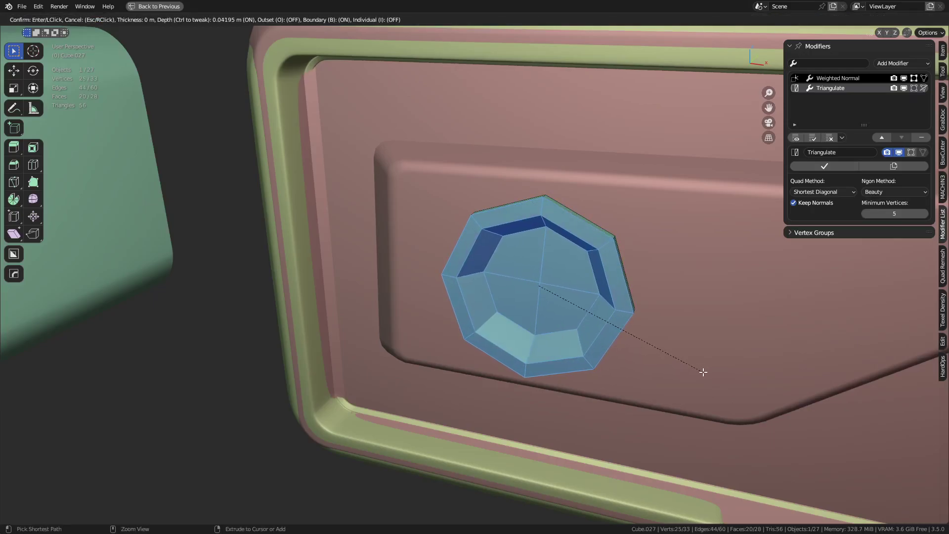
left_click(703, 372)
Add a level 3 Subdivision modifier to the separated recess and shade it smooth
key("ctrl+Tab")
left_click(665, 373)
key("ctrl+3")
right_click(554, 314)
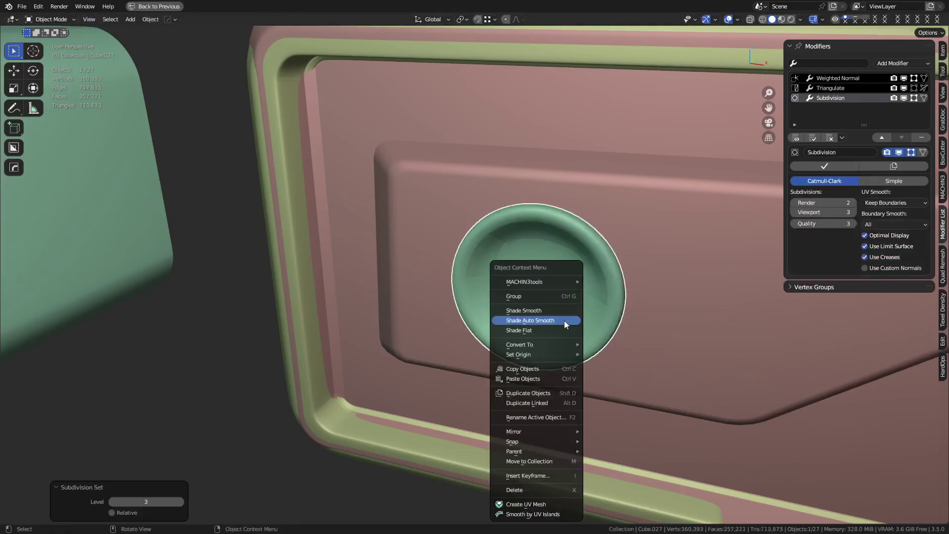
left_click(550, 312)
Turn off the subdivision's Edit Mode display, select the recess's four floor faces and inset them 0.0355 m
key("Tab")
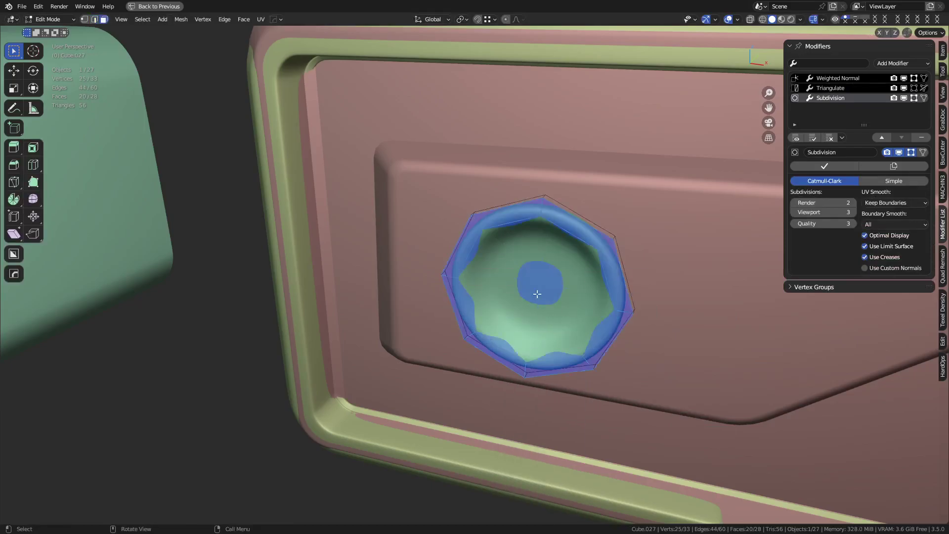
left_click(544, 288)
left_click(910, 153)
left_click(514, 255, "shift")
left_click(556, 267, "shift")
left_click(566, 307, "shift")
key("i")
left_click(680, 371)
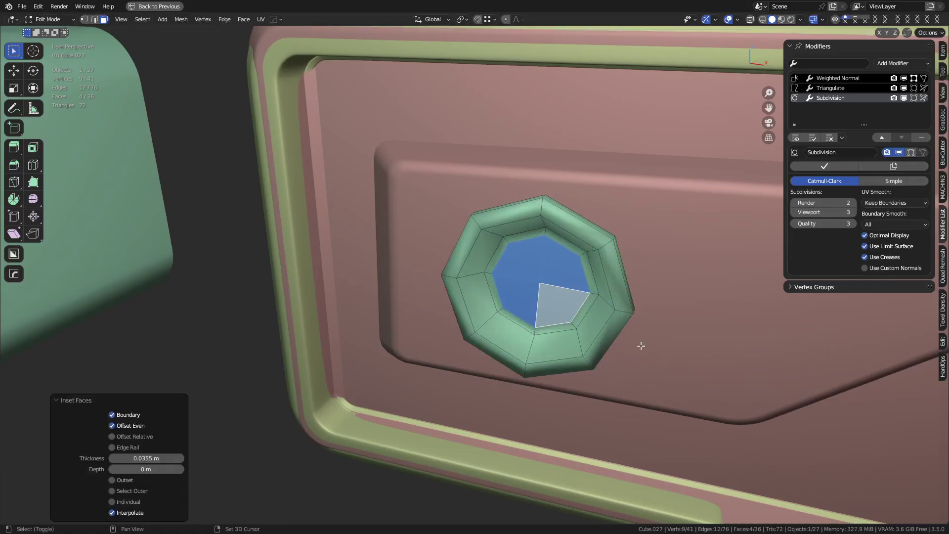
Inset the recess floor again, collapse its inner faces to one point, and add an edge loop around the sloped wall
key("i")
left_click(694, 369)
key("m")
key("c")
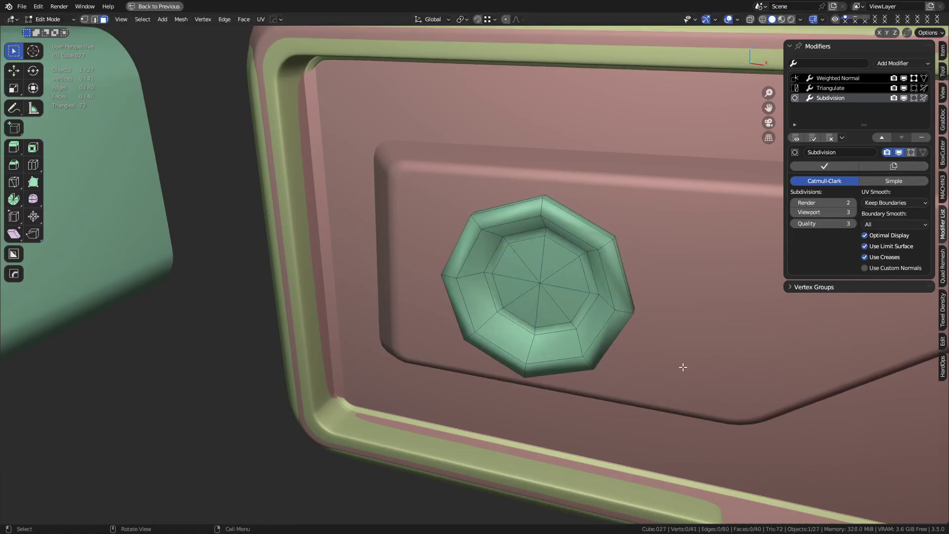
key("ctrl+r")
left_click(543, 345)
left_click(536, 344)
key("Tab")
Examine the new round part's wireframe and smooth shading on the right radio beside the other two radios
scroll(469, 356, "down", 5)
scroll(448, 371, "down", 3)
key("shift+z")
key("shift+z")
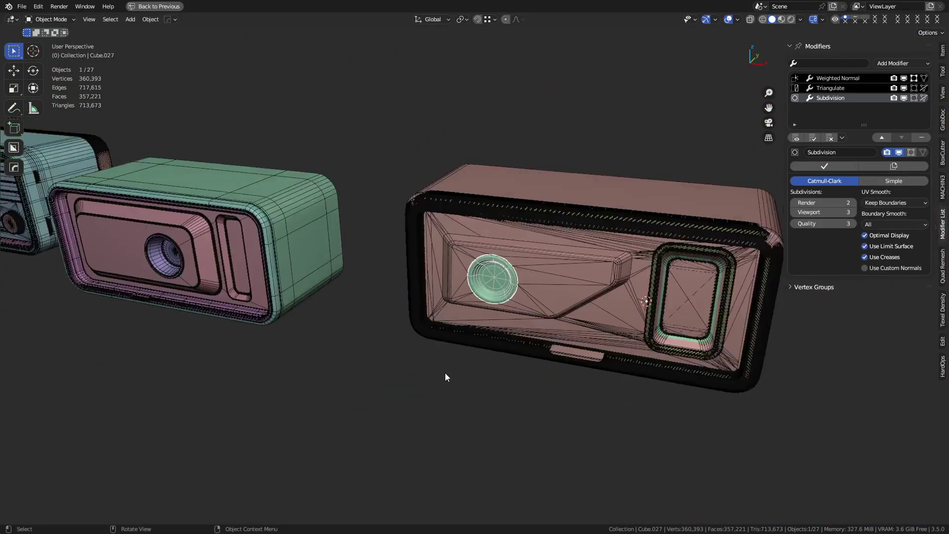
middle_click_drag(455, 372, 449, 336)
key("a")
key("alt+a")
key("a")
key("alt+a")
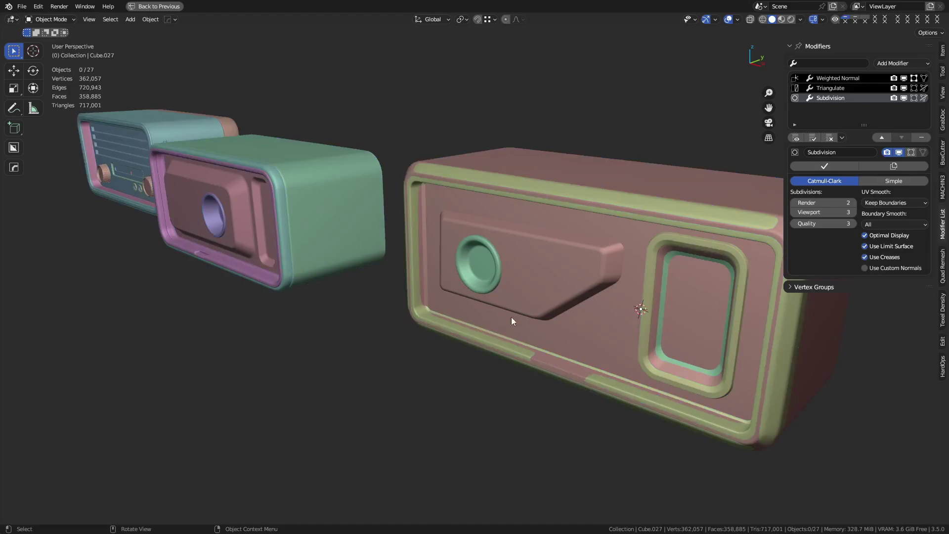
middle_click(611, 289, "alt")
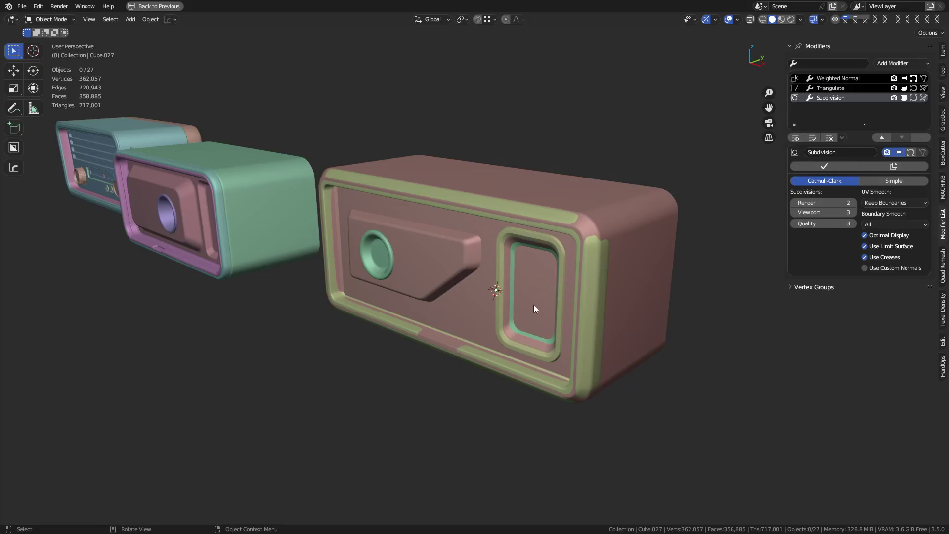
middle_click_drag(532, 305, 608, 305)
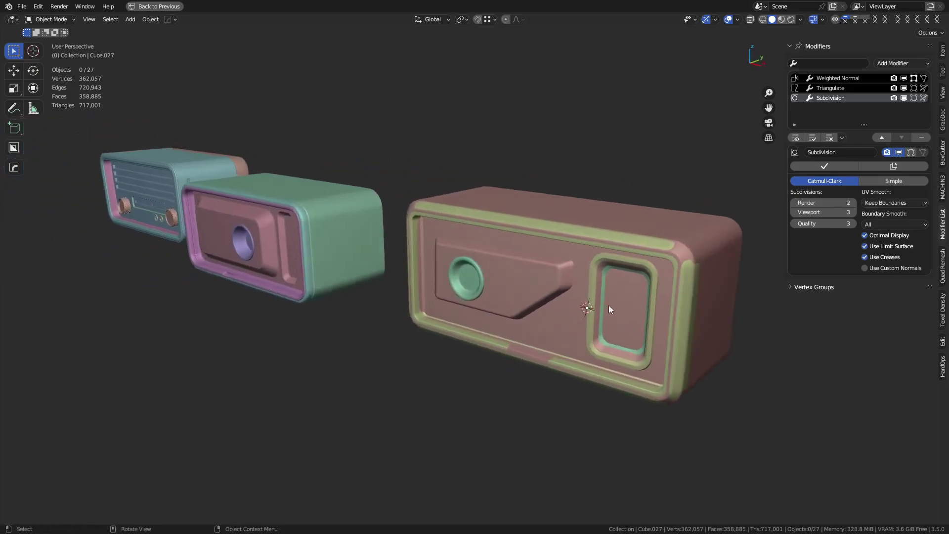
Check how the right radio's round part, case and slot frame are divided into separate objects, cancelling each test move
left_click(470, 277)
key("g")
right_click(493, 286)
left_click(583, 303)
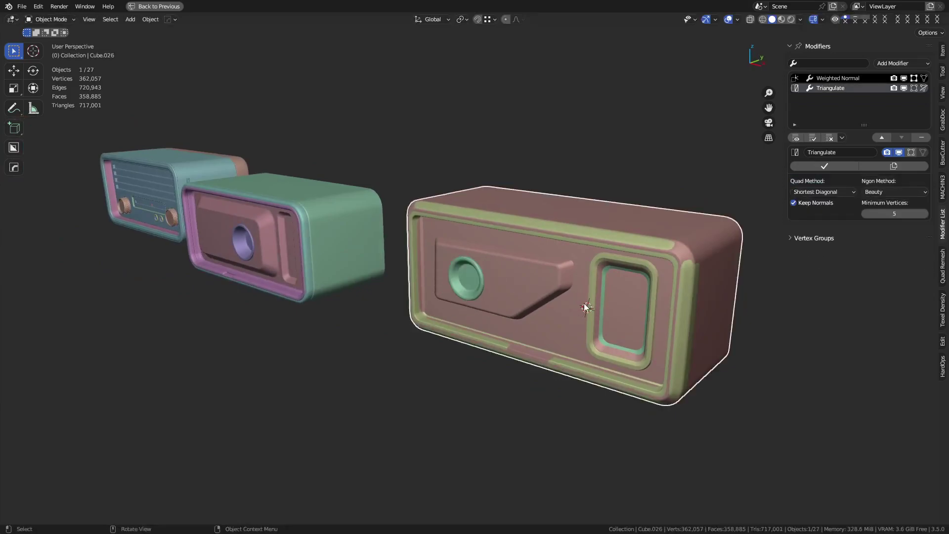
key("g")
right_click(588, 328)
key("ctrl+Tab")
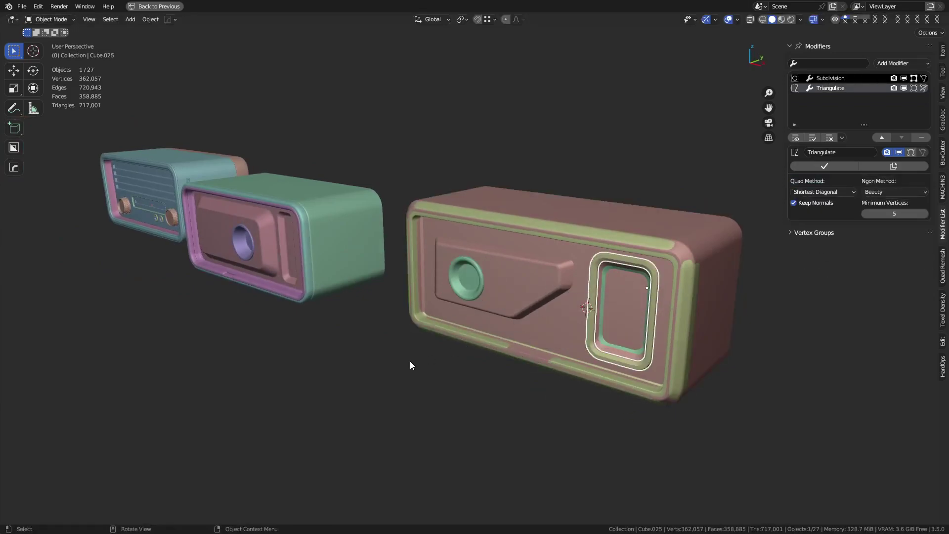
left_click(410, 361)
middle_click_drag(497, 304, 503, 297)
left_click(493, 297)
Inspect the wireframe of the middle radio's front panel and its round recess up close, and hide the wireframe
middle_click(253, 255, "alt")
key("shift+w")
middle_click_drag(280, 262, 472, 275, "shift")
left_click(348, 279)
middle_click_drag(520, 304, 644, 335)
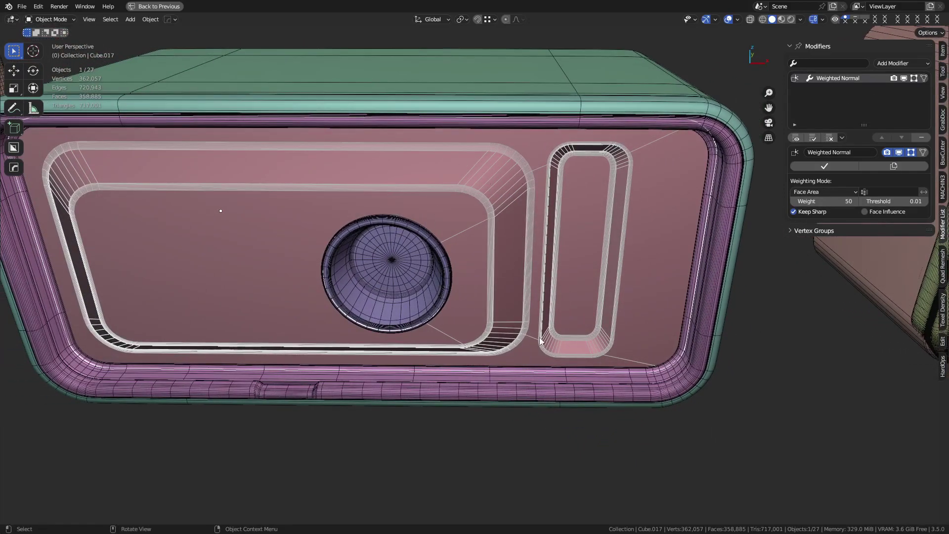
key("shift+w")
scroll(543, 340, "down", 4)
middle_click_drag(547, 344, 562, 337)
Compare the modifiers on the middle radio's trim, case and front panel with those on the right radio's case
left_click(557, 335)
scroll(543, 336, "down", 3)
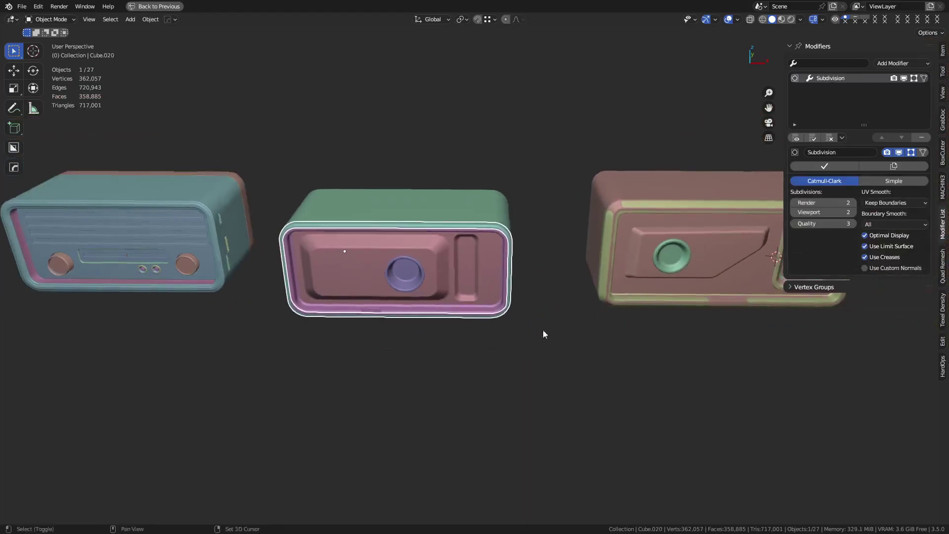
mouse_move(502, 328)
middle_mouse_down()
mouse_move(483, 322)
mouse_move(525, 318)
mouse_move(525, 310)
mouse_move(514, 333)
middle_mouse_up()
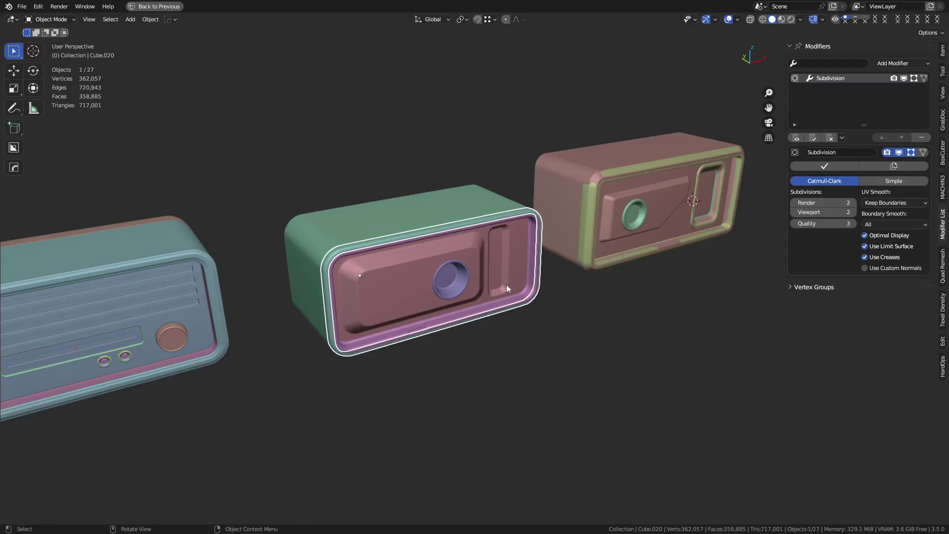
left_click(586, 199)
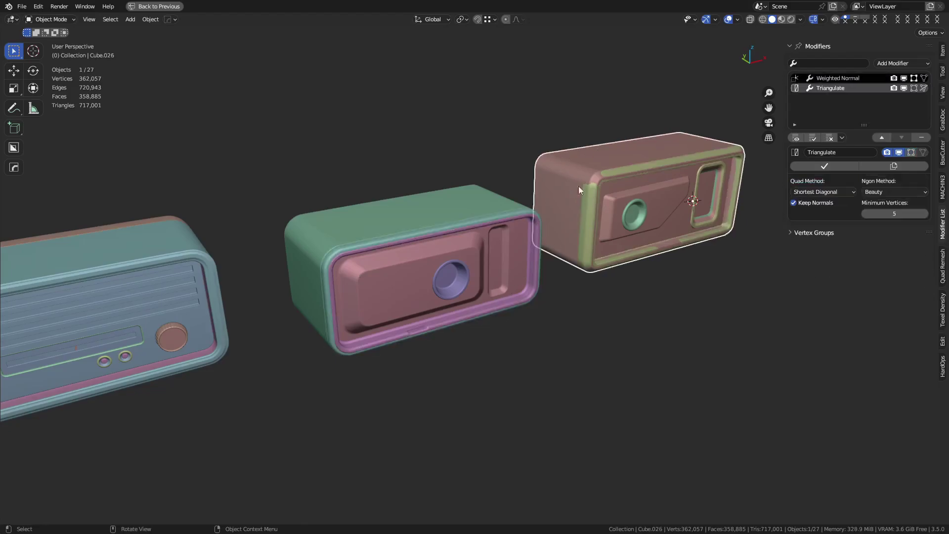
left_click(360, 216)
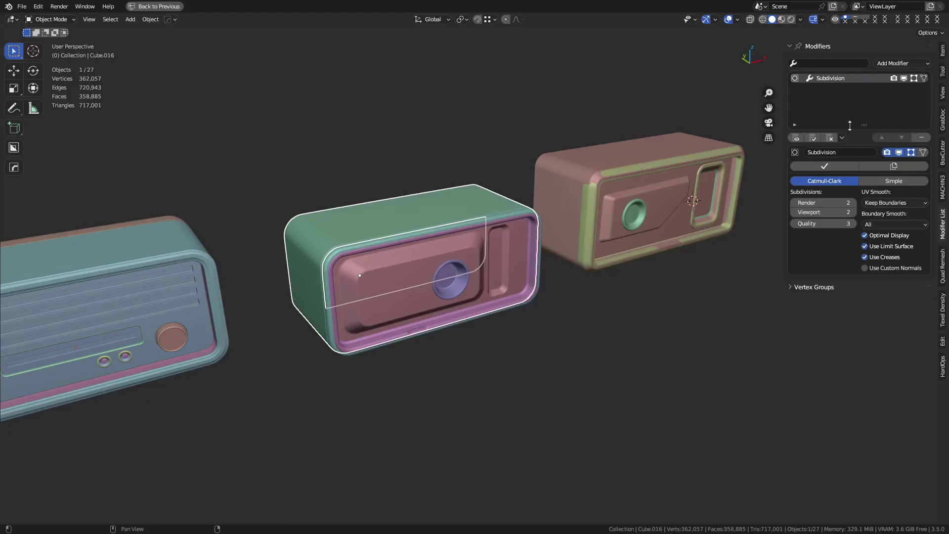
left_click(425, 246)
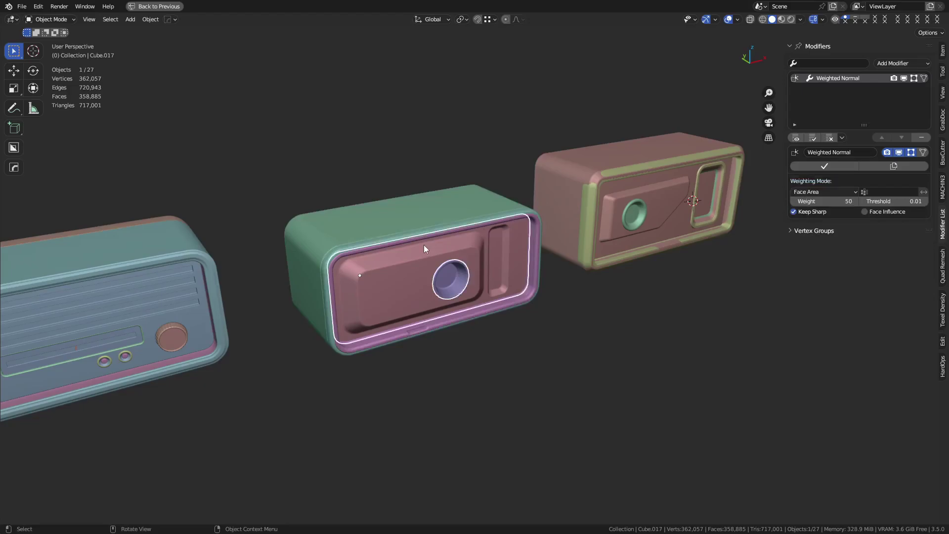
left_click(579, 202)
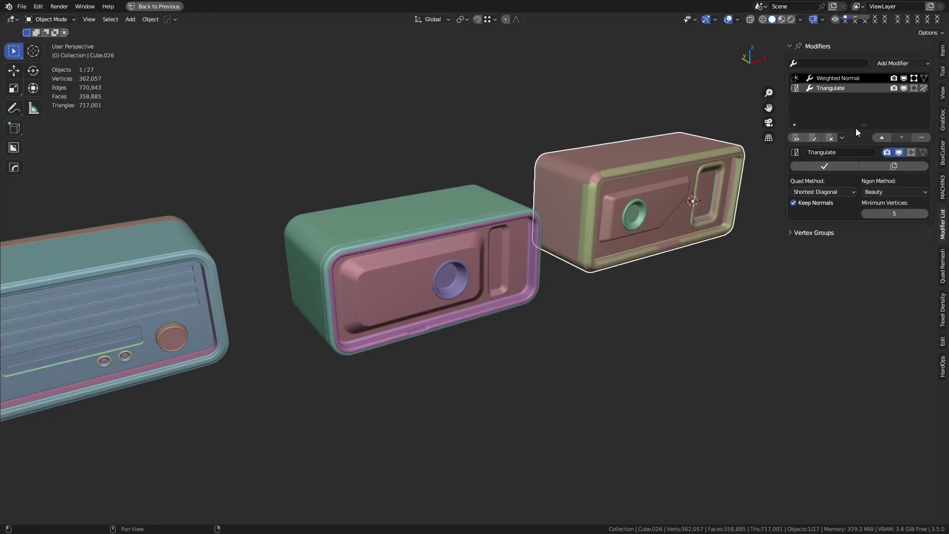
Frame the right radio's case and switch the viewport MatCap to the multicoloured normal-checking one
key("KP_Decimal")
scroll(627, 219, "up", 10)
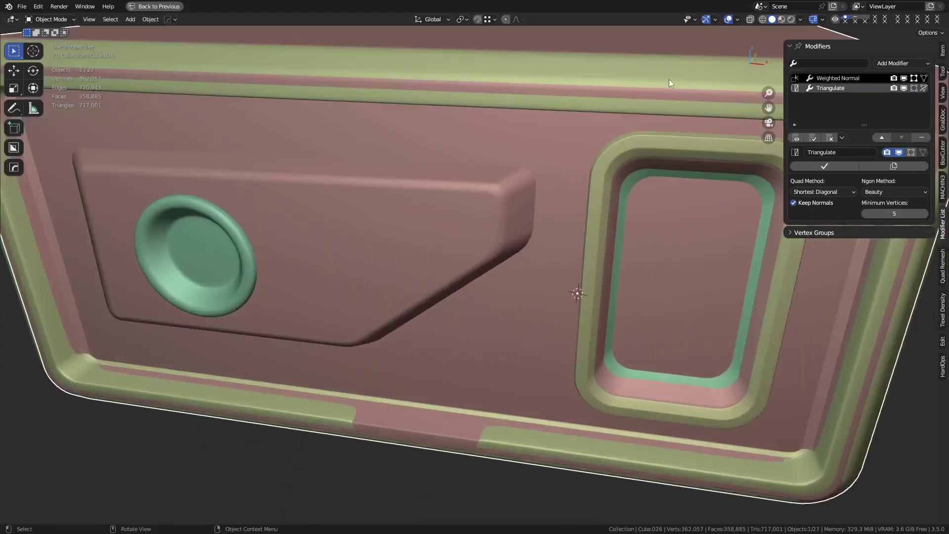
left_click(800, 19)
left_click(793, 89)
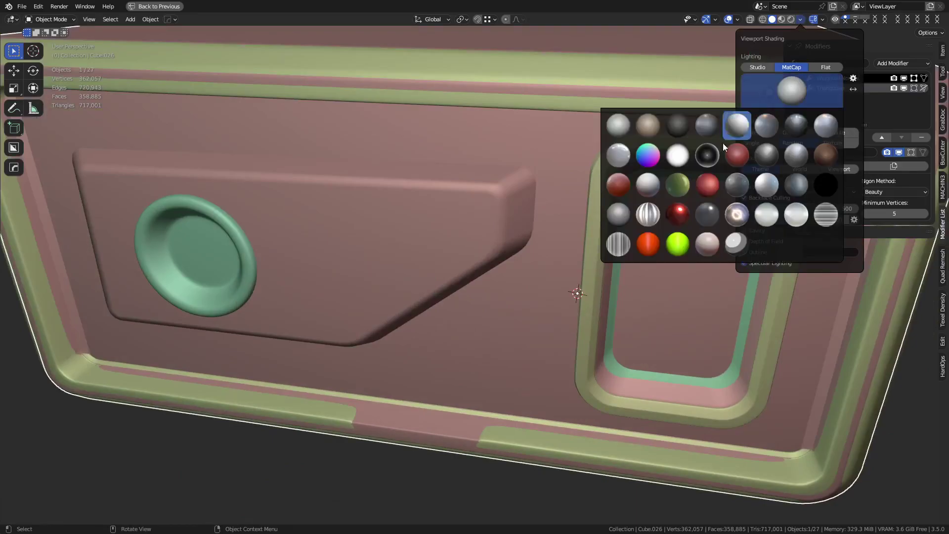
left_click(636, 163)
Inspect the surface shading around the raised panel, round recess and case edges from the front
key("KP_1")
scroll(527, 265, "up", 4)
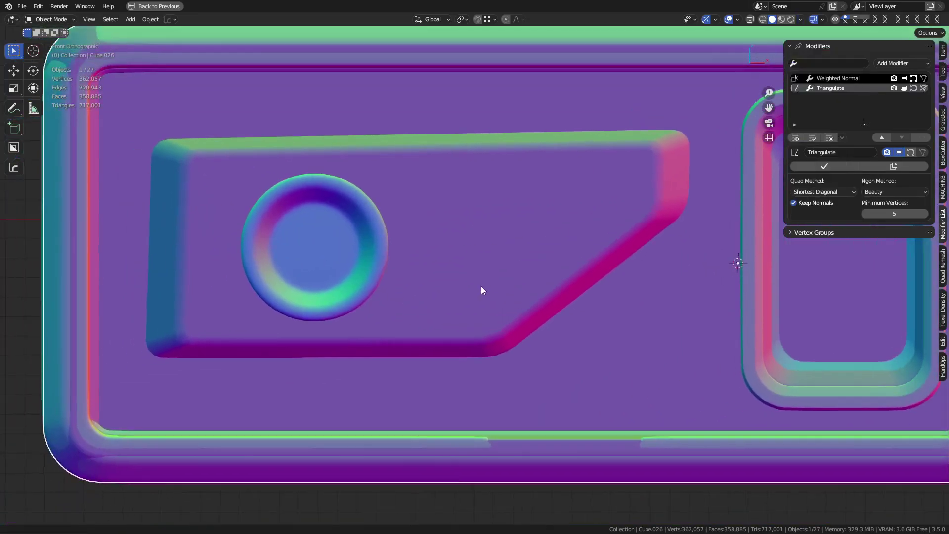
left_click(342, 289)
middle_click_drag(606, 298, 286, 290, "shift")
scroll(286, 291, "up", 2)
middle_click_drag(546, 381, 472, 333, "shift")
middle_click_drag(539, 335, 554, 363, "shift")
middle_click_drag(510, 266, 512, 372, "shift")
middle_click_drag(526, 302, 528, 318, "ctrl")
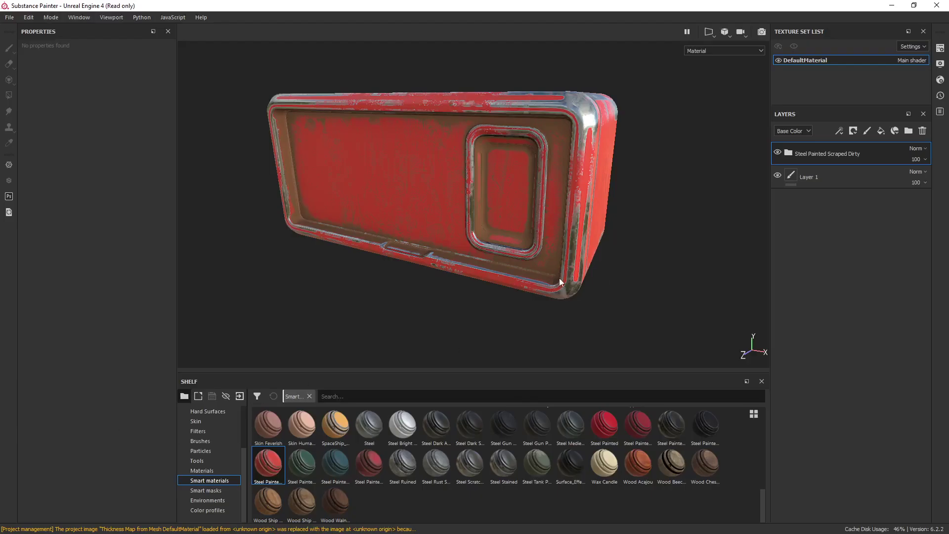
Switch to Substance Painter and examine the textured radio's recess in the 3D view and its UV islands in the 2D view
left_click(487, 275)
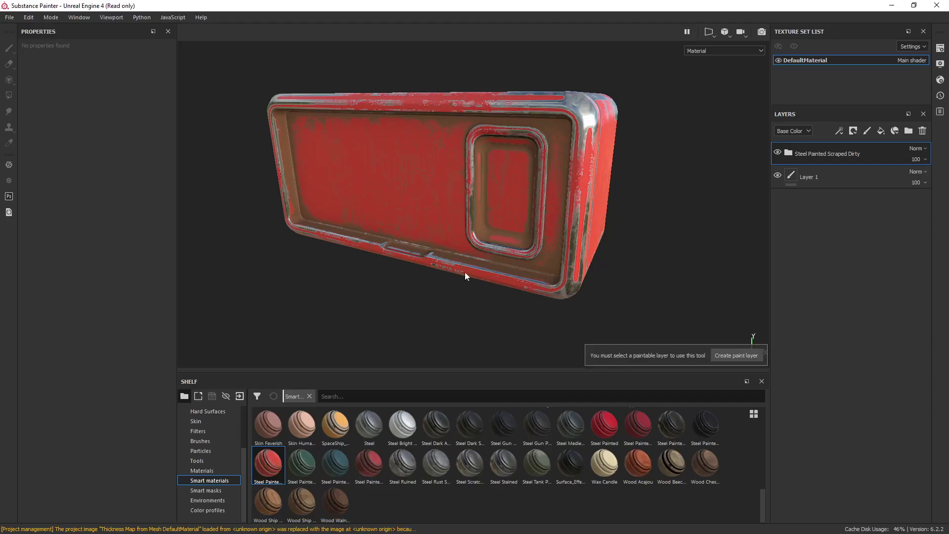
left_click_drag(579, 262, 551, 270, "alt")
scroll(551, 269, "up", 5)
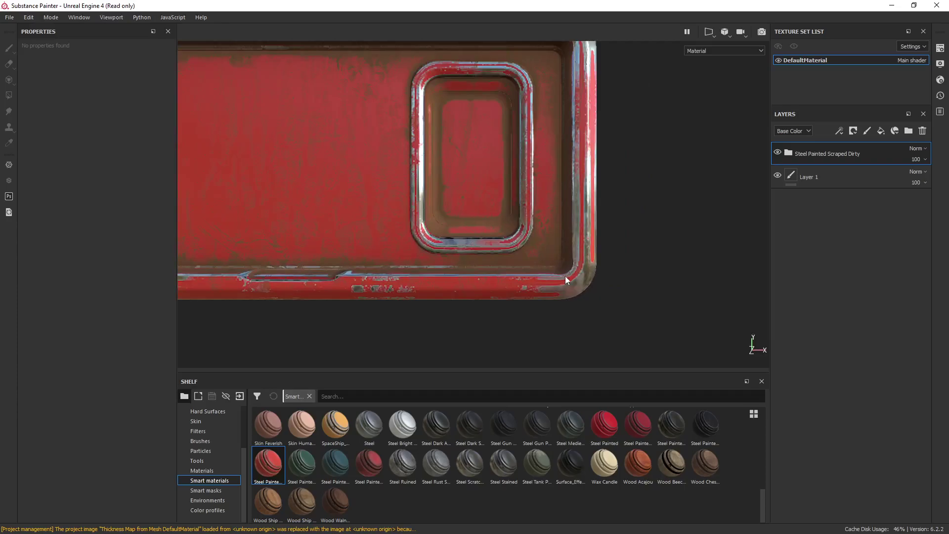
key("F2")
scroll(561, 230, "up", 2)
scroll(562, 229, "down", 4)
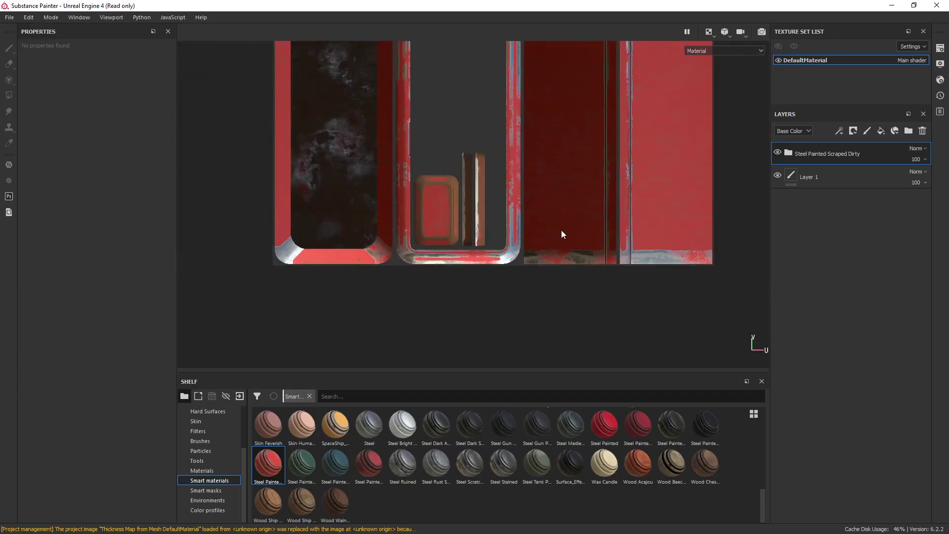
scroll(461, 244, "up", 2)
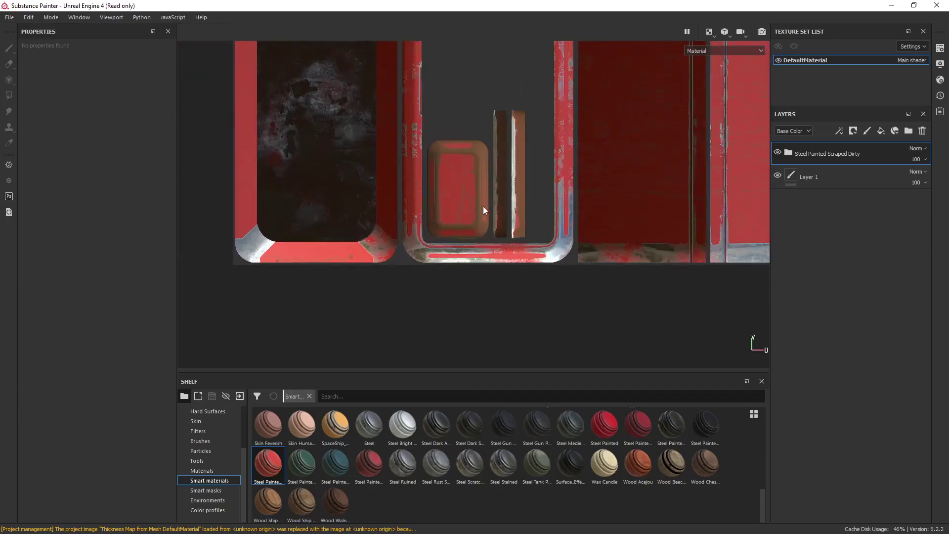
scroll(488, 208, "up", 2)
key("F2")
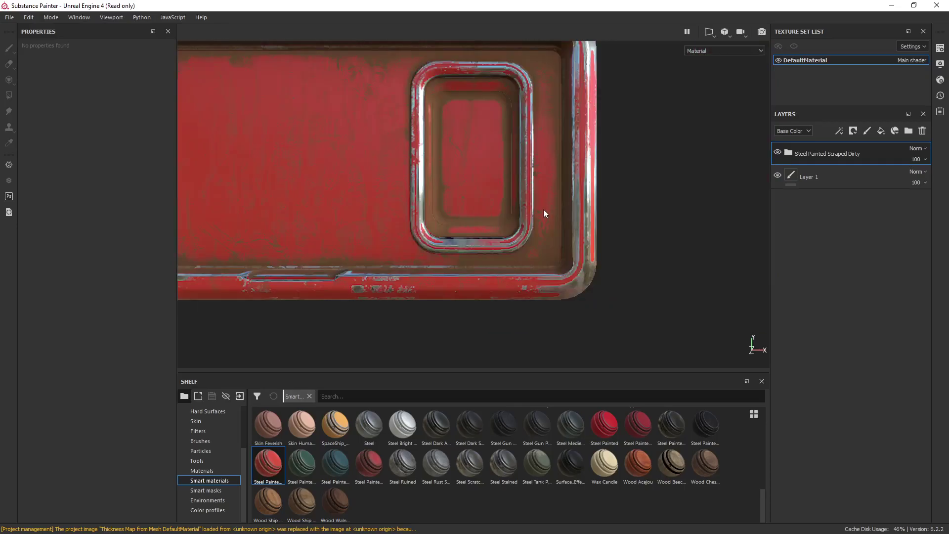
Cycle the viewport through the texture channels from Base Color to Normal+Height+Mesh
middle_click_drag(544, 208, 565, 245)
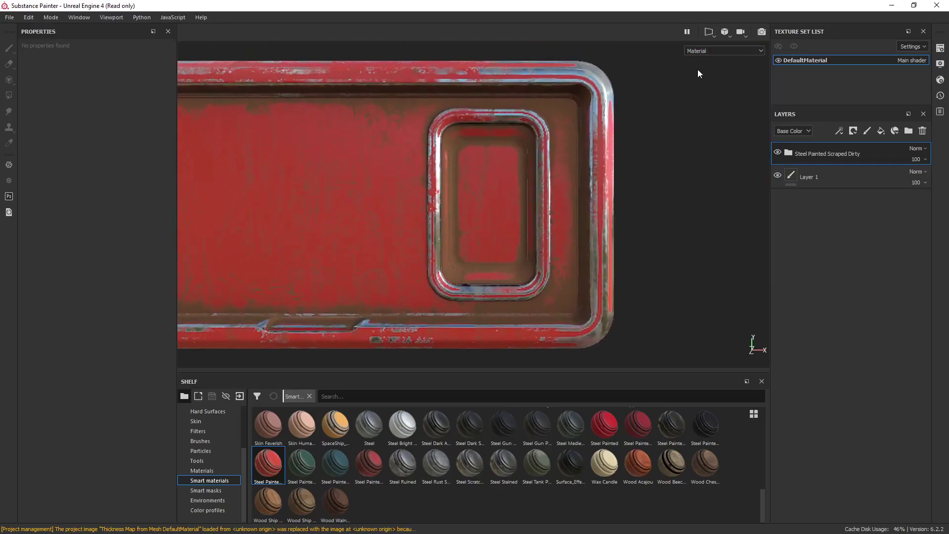
left_click(731, 51)
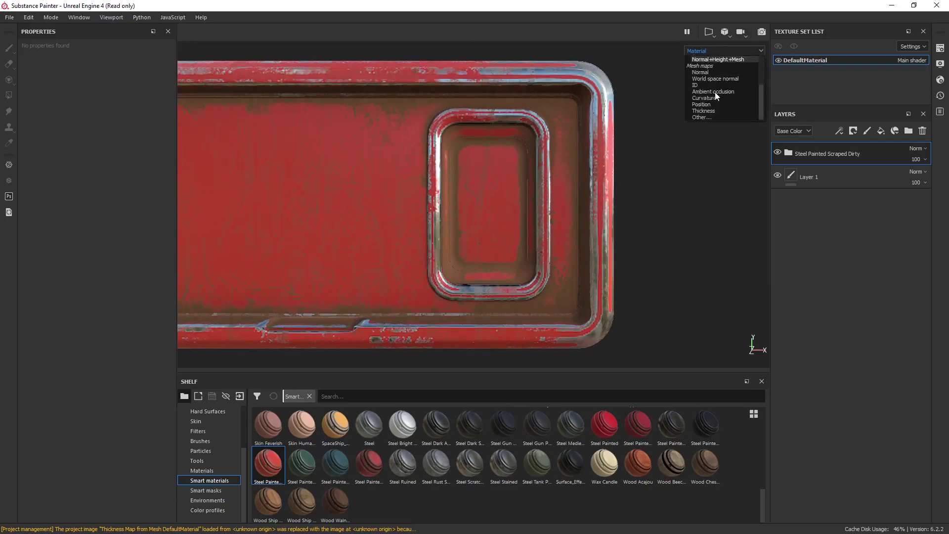
left_click(643, 201)
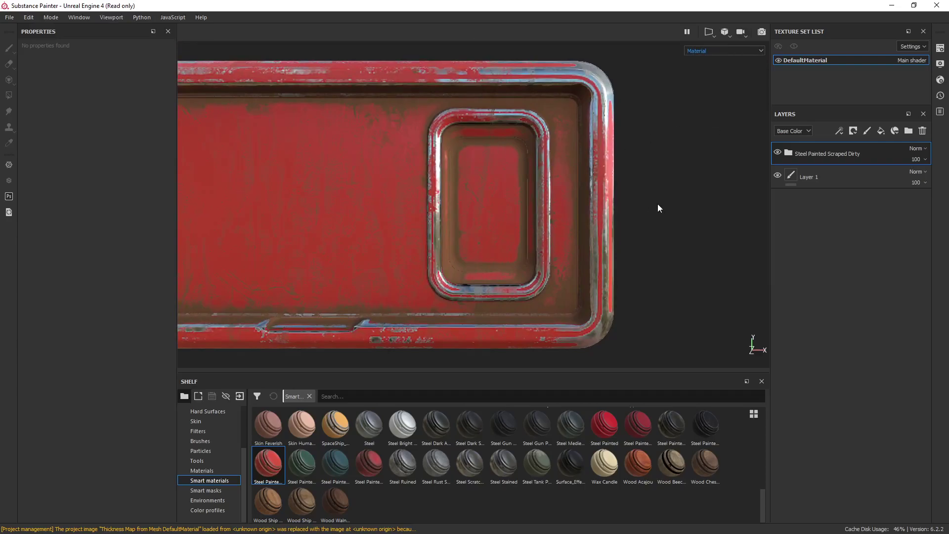
key("b")
key("m")
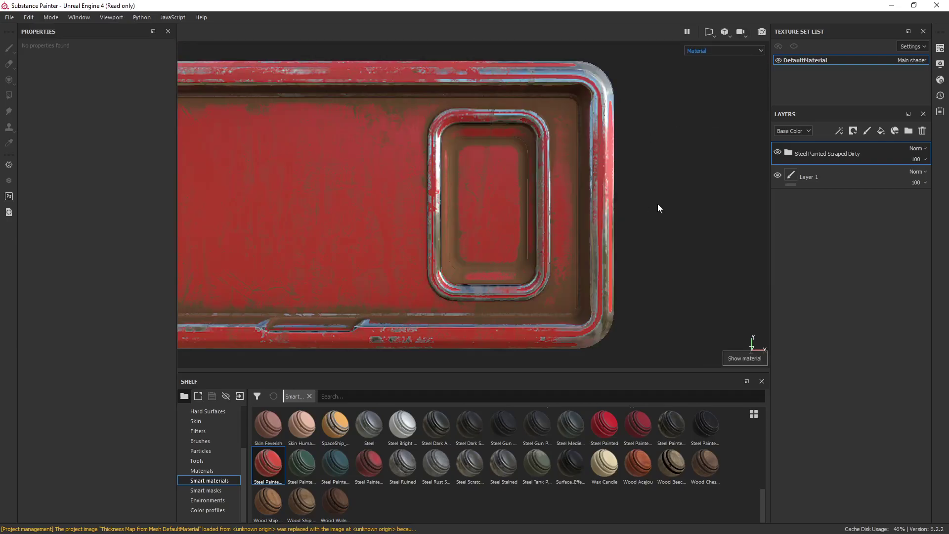
key("c")
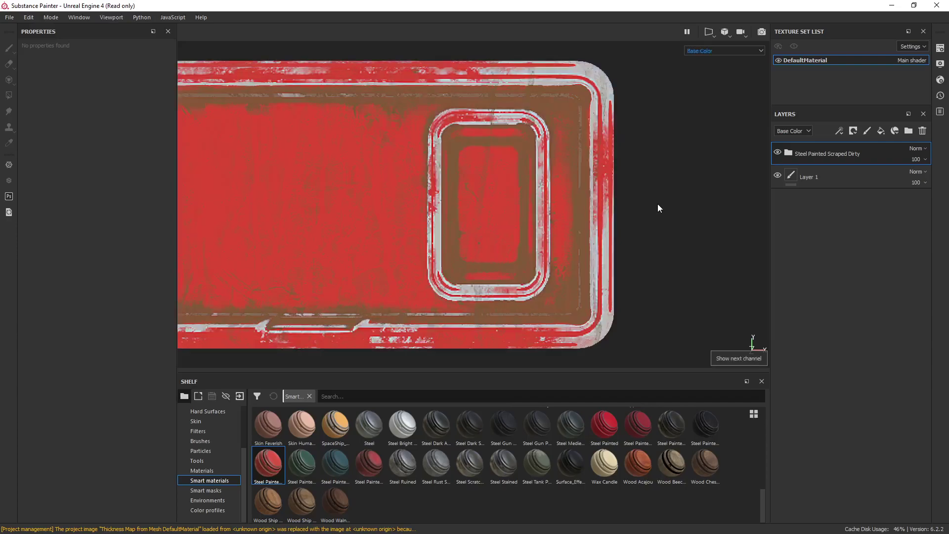
left_click(716, 51)
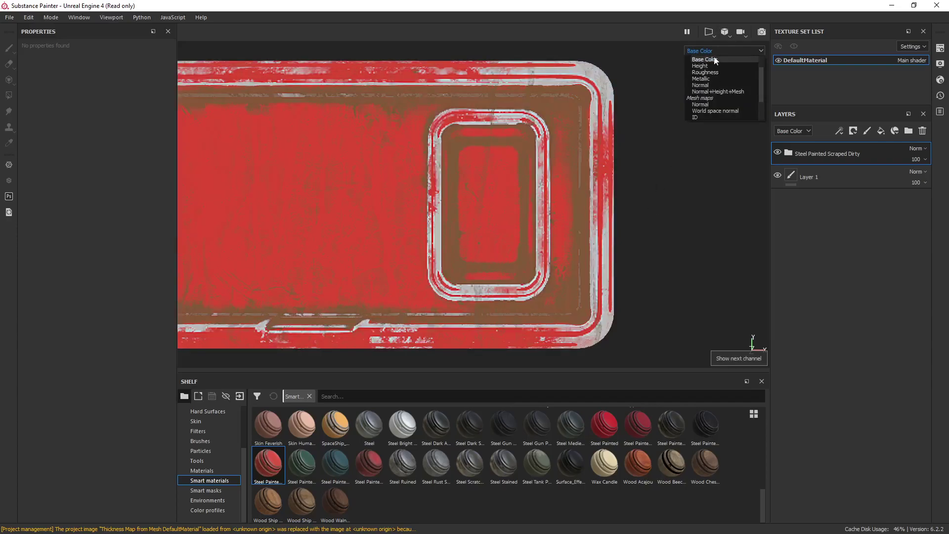
key("c")
key("c")
key("c")
key("c")
key("c")
key("c")
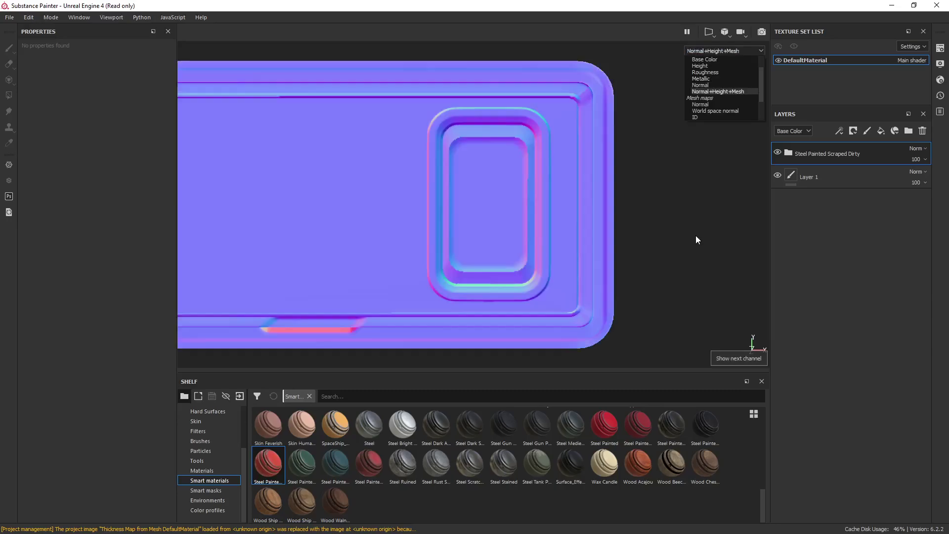
Cycle the viewport through the mesh maps to the baked Normal map and examine the rectangular recess up close
key("b")
key("b")
key("b")
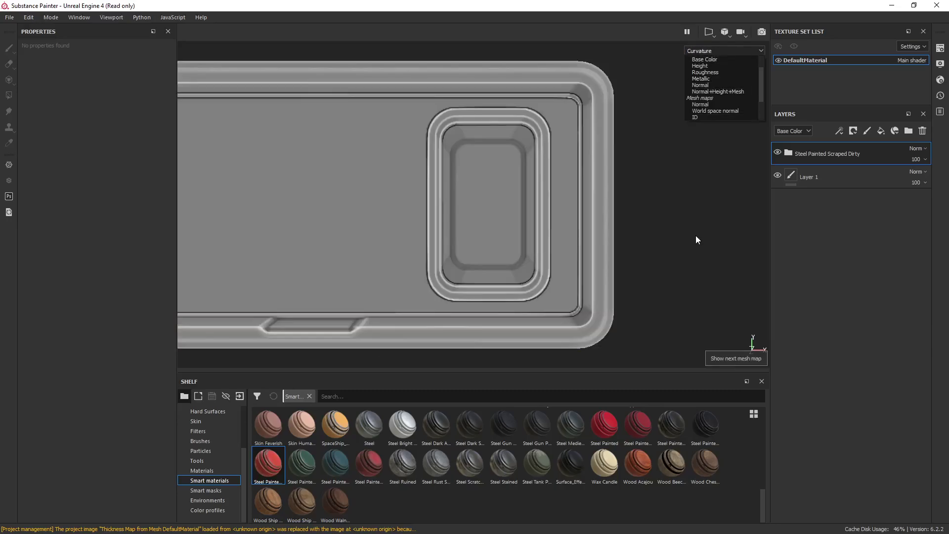
key("b")
key("b")
key("b")
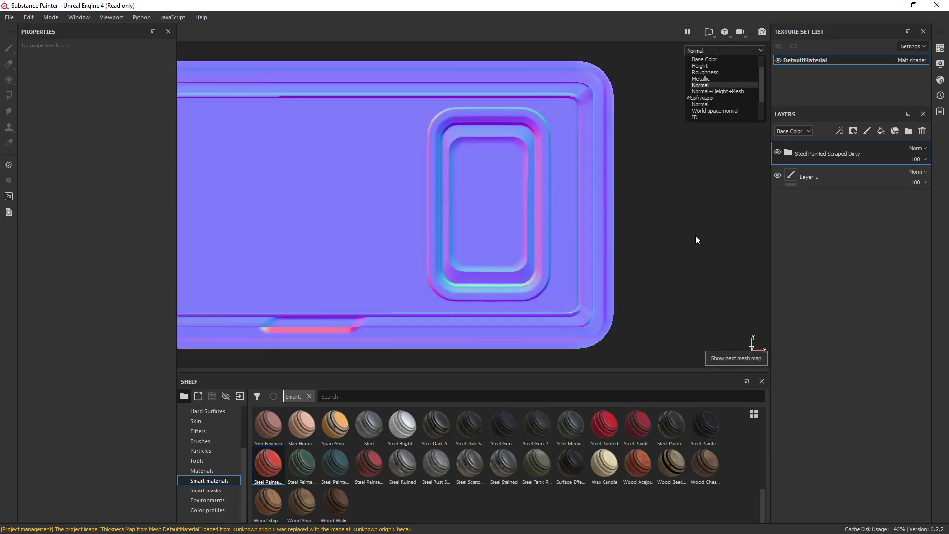
scroll(639, 247, "up", 6)
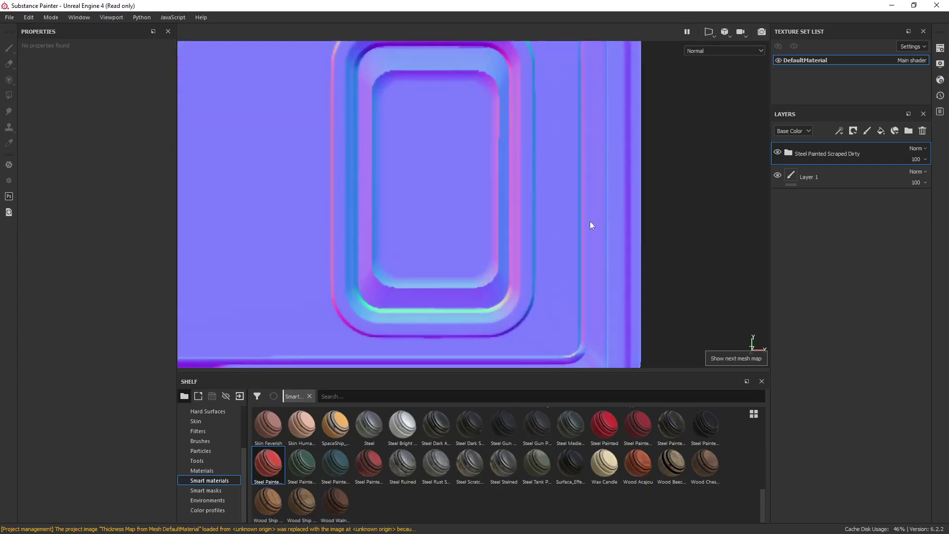
key("shift")
middle_click_drag(581, 216, 610, 229)
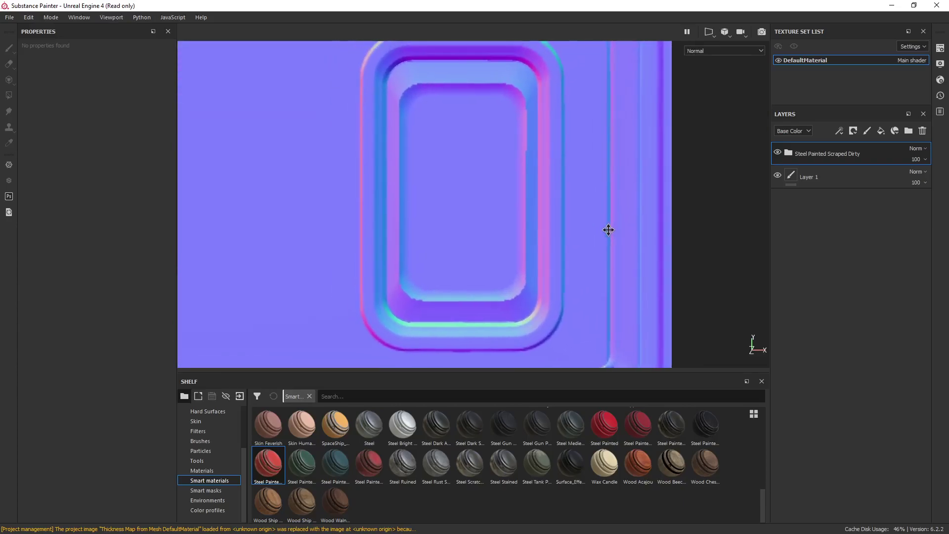
key("shift")
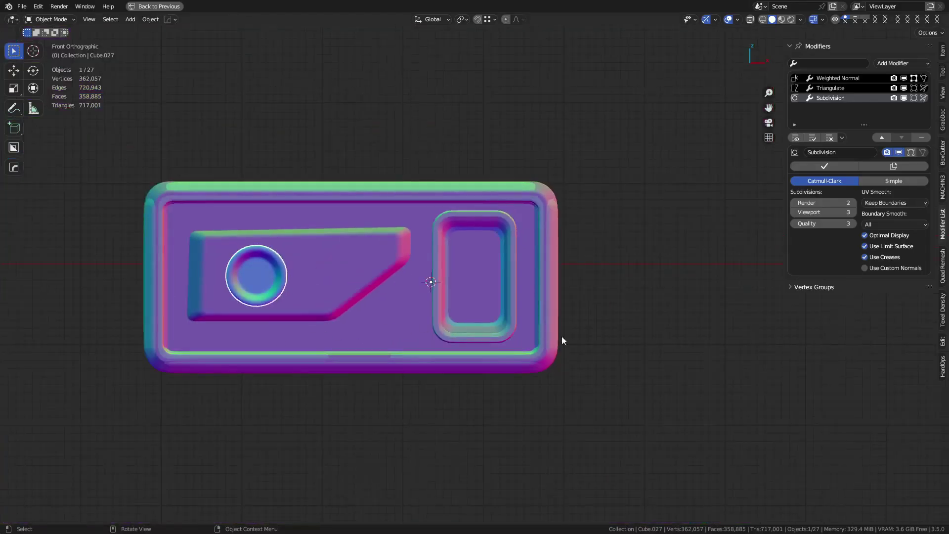
middle_click_drag(561, 337, 563, 359)
key("alt+z")
key("shift+z")
key("shift+z")
left_click(800, 20)
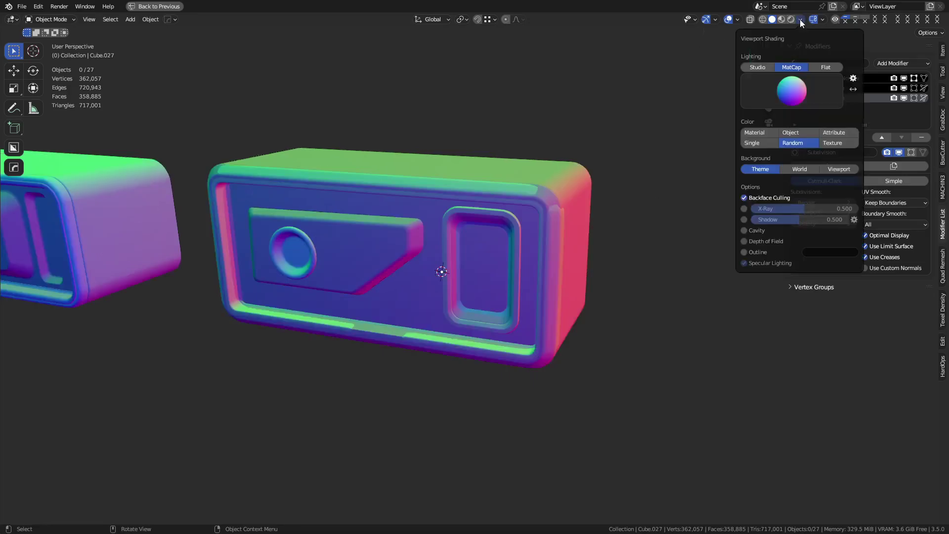
left_click(754, 234)
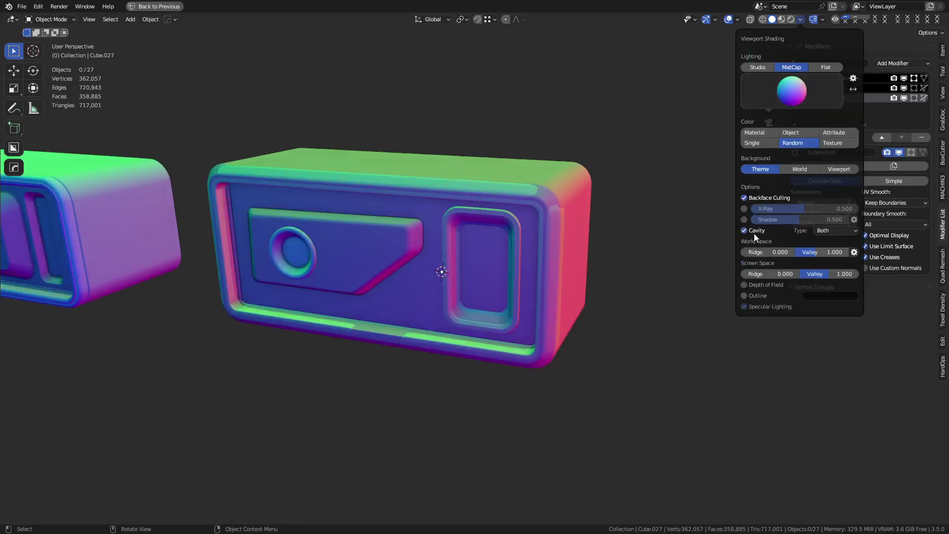
left_click(754, 234)
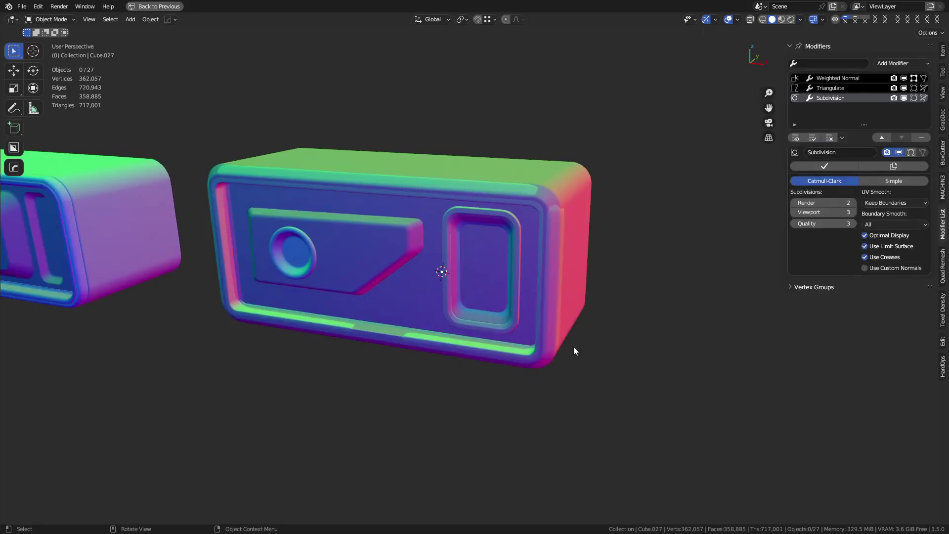
In Blender, set the viewport shading color to Material and examine the high-poly radio's rectangular recess from the front
left_click(800, 19)
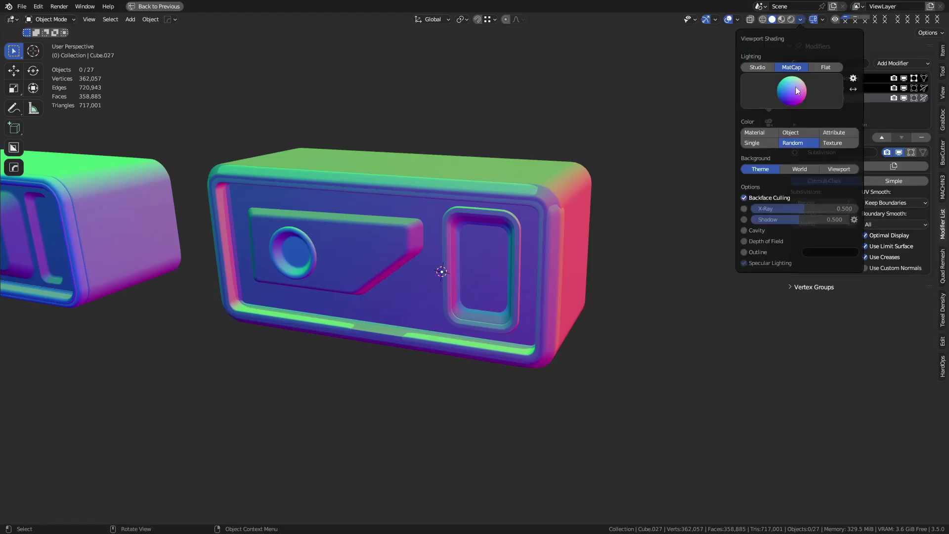
left_click(763, 132)
key("KP_1")
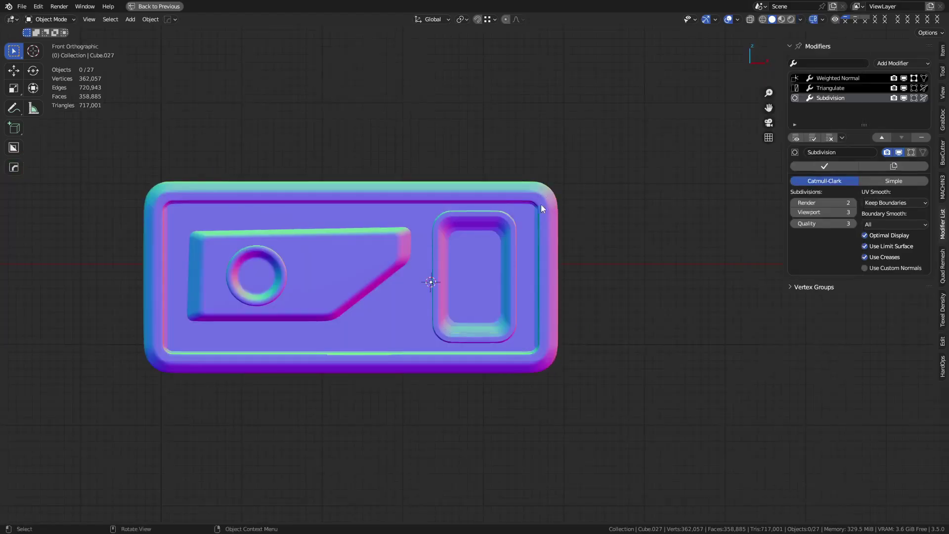
scroll(538, 231, "down", 6)
scroll(538, 236, "up", 10)
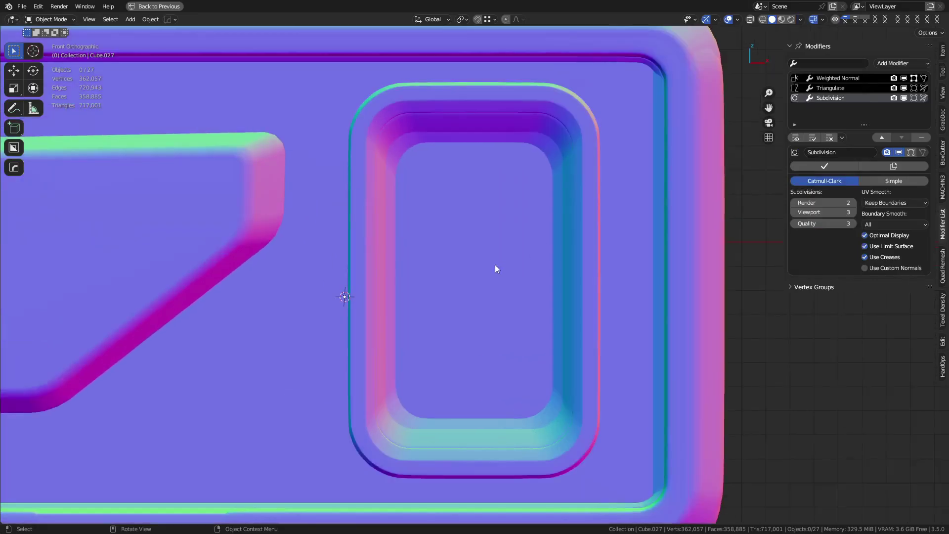
Switch to Substance Painter, enlarge the 3D viewport and compare the recess's baked Normal map with the Blender shading
key("alt+Tab")
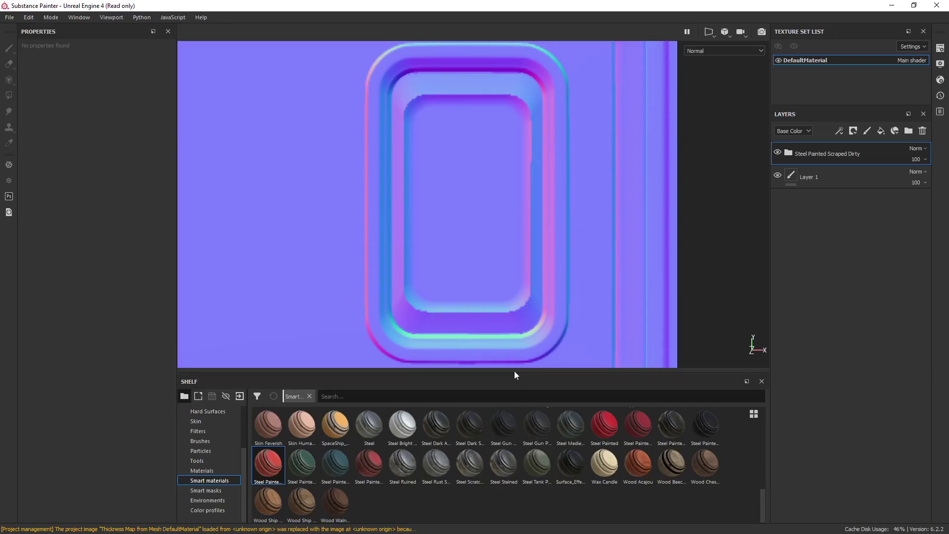
left_click_drag(514, 374, 514, 408)
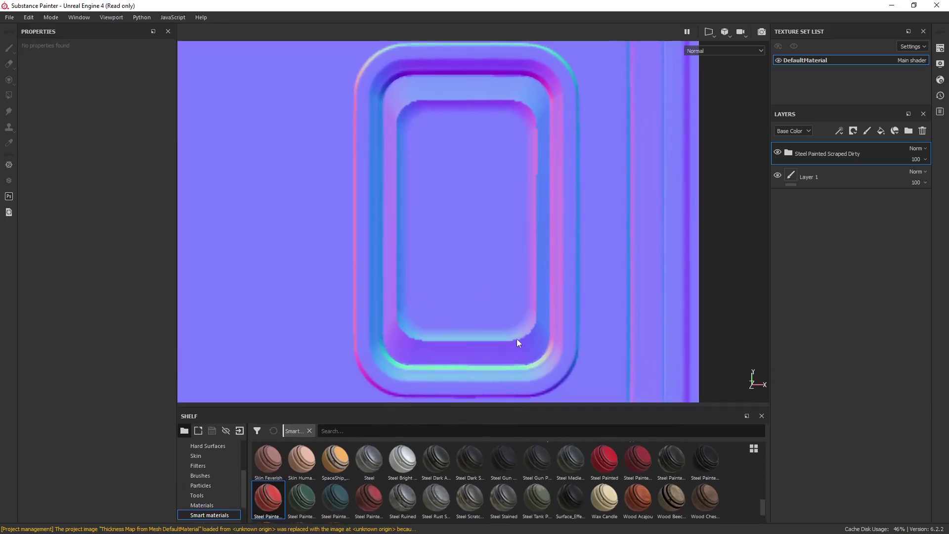
key("ctrl")
scroll(535, 283, "up", 1)
scroll(535, 283, "down", 3)
scroll(534, 283, "up", 1)
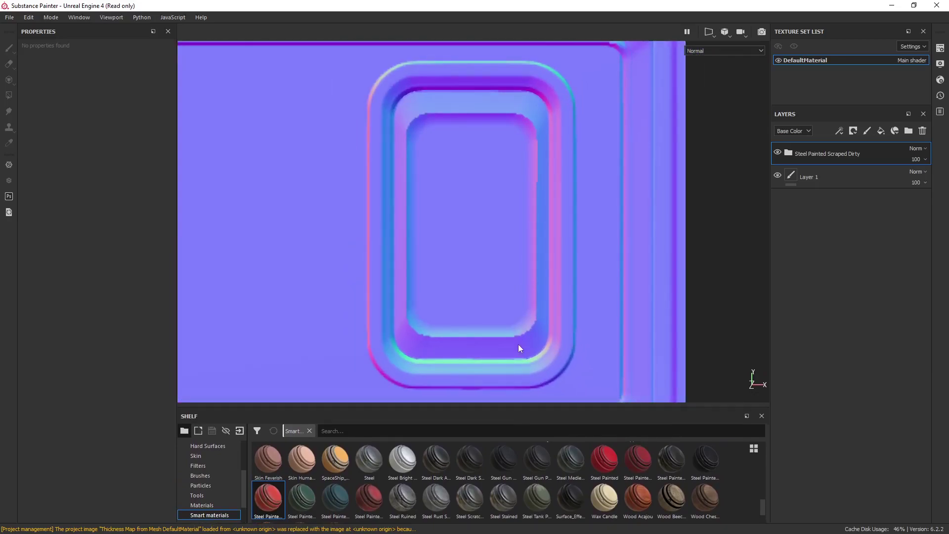
Inspect the recess's inner edges and lower corners in the baked Normal map up close and from an angle
scroll(516, 344, "up", 3)
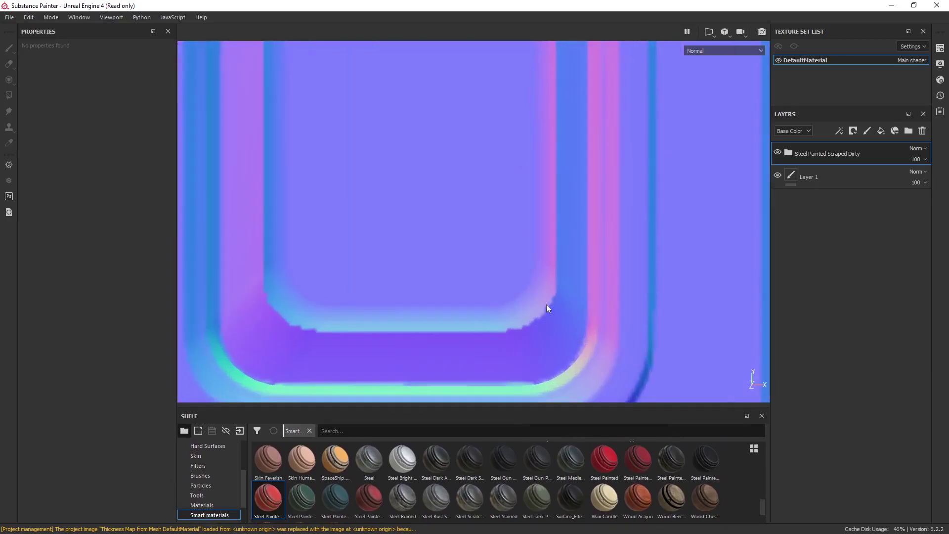
scroll(526, 321, "down", 3)
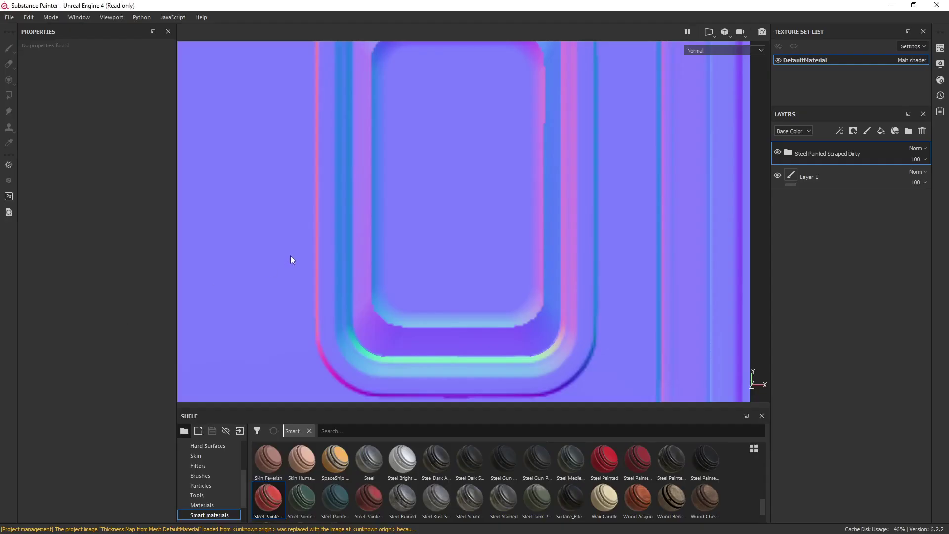
scroll(310, 249, "down", 4)
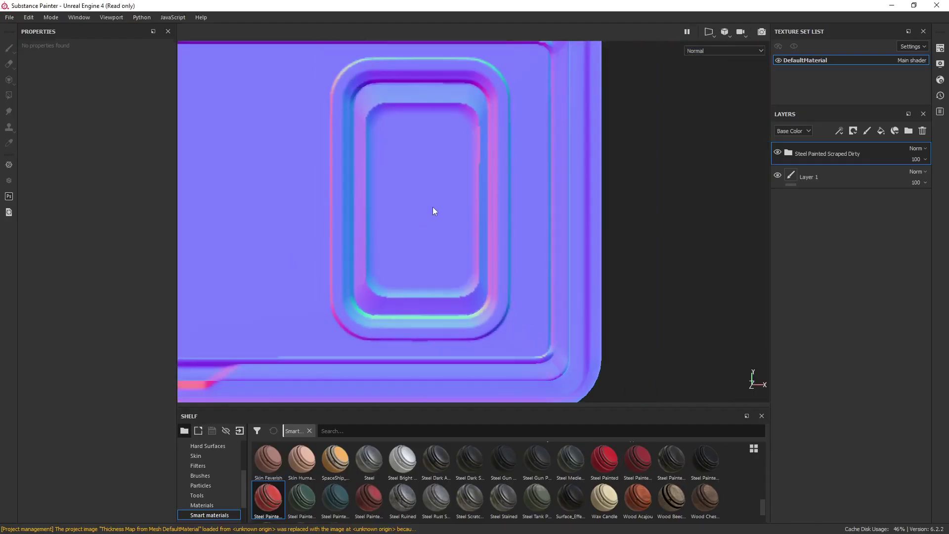
scroll(433, 207, "up", 1)
middle_click_drag(433, 207, 453, 219, "alt")
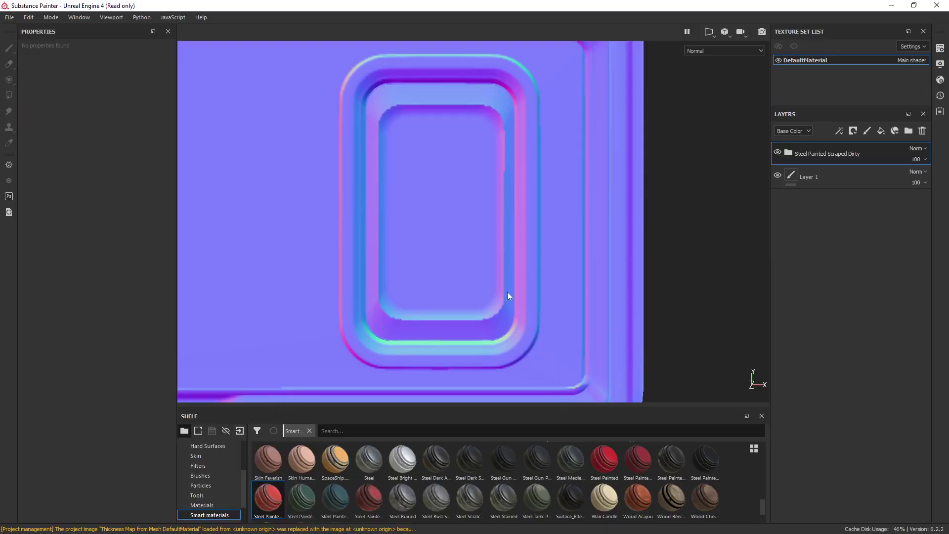
left_click_drag(498, 293, 543, 271, "alt")
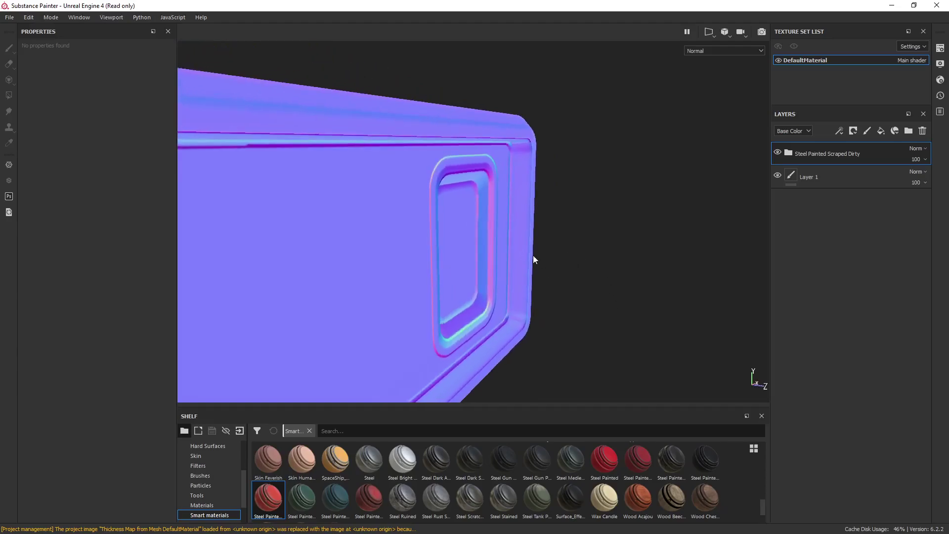
left_click_drag(595, 282, 544, 287, "alt")
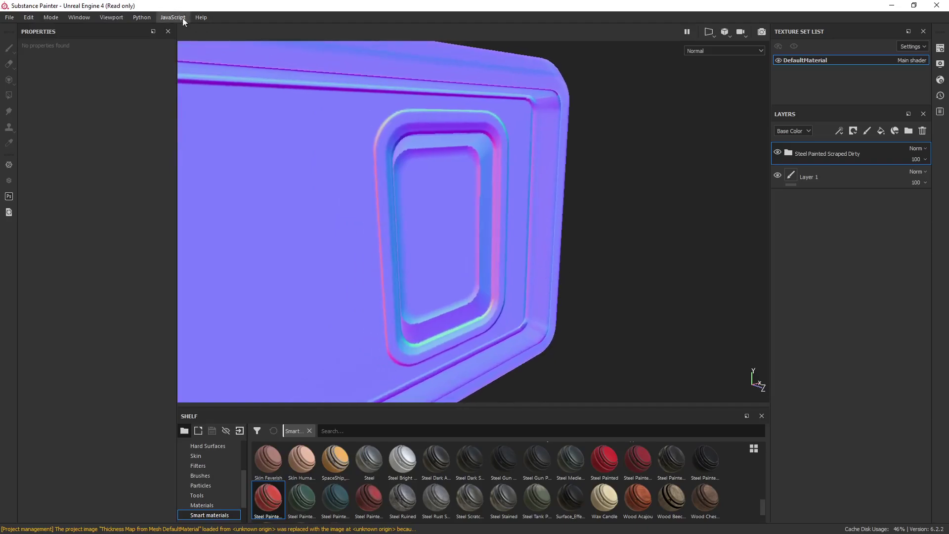
Open the mesh map baking settings and leave only the Normal map selected for baking
left_click(51, 17)
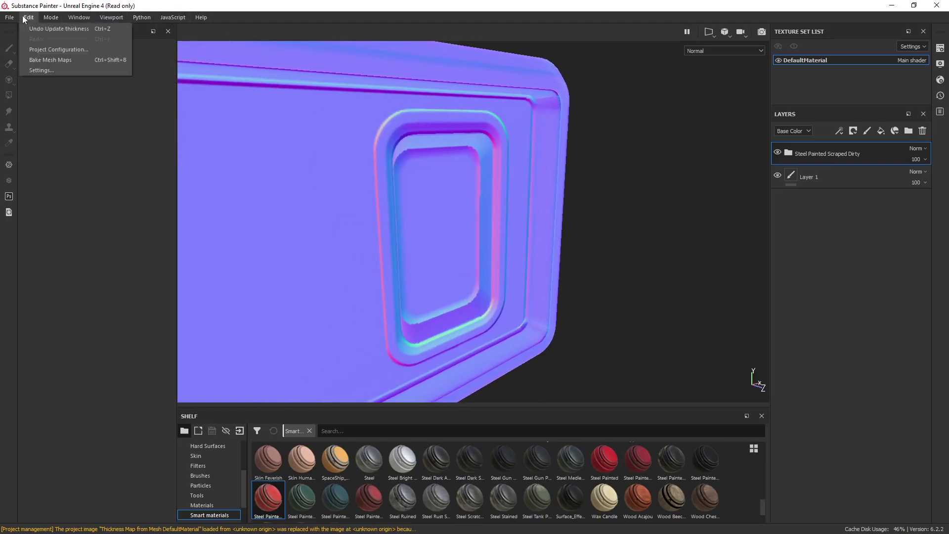
left_click(61, 60)
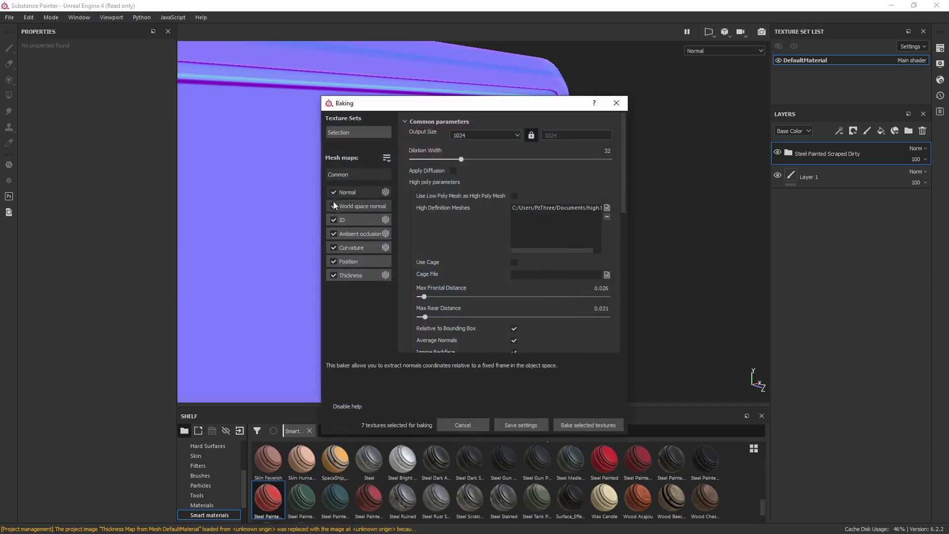
left_click(333, 221)
left_click(333, 233)
left_click(333, 248)
left_click(333, 261)
left_click(333, 275)
Set the baking output size to 2048 and bake only the Normal map
left_click(359, 191)
scroll(502, 260, "up", 10)
left_click(484, 133)
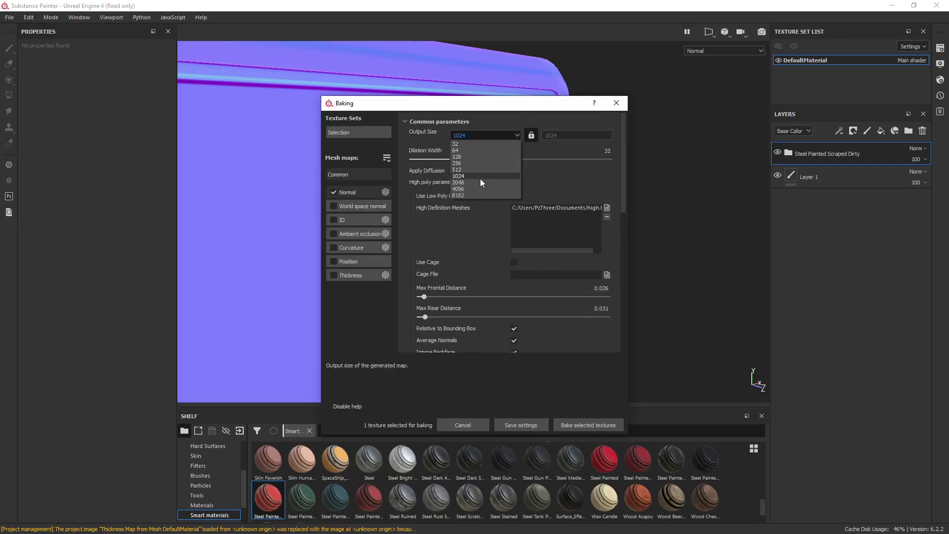
left_click(481, 183)
scroll(481, 182, "down", 5)
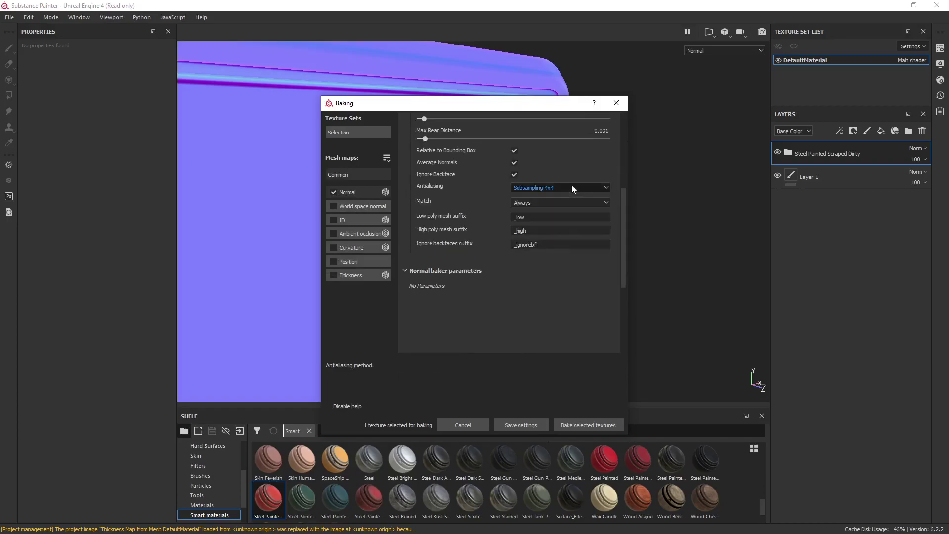
left_click(588, 424)
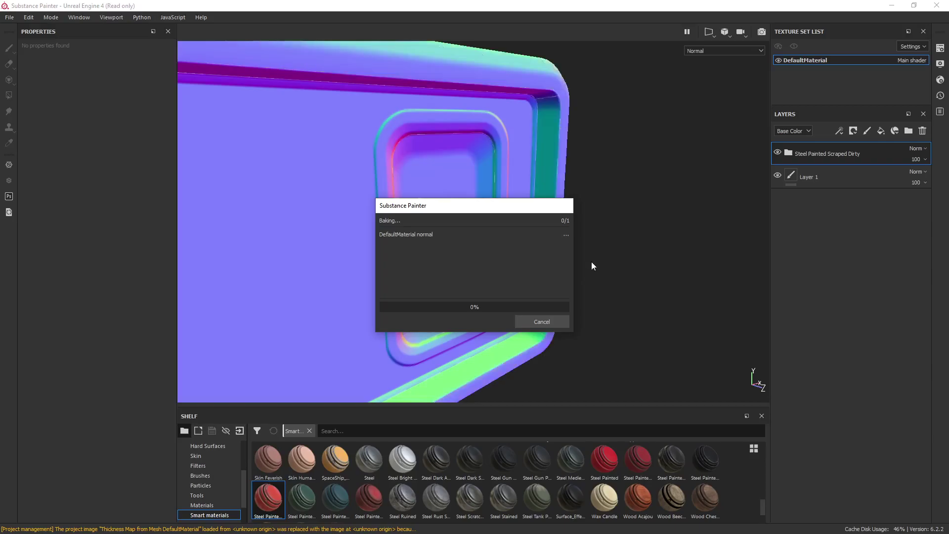
left_click(540, 320)
Examine the rebaked Normal map around the recess and front frame in the 3D viewport
left_click_drag(563, 319, 475, 295, "alt")
scroll(475, 295, "up", 3)
middle_click_drag(491, 251, 543, 256, "alt")
left_click_drag(543, 256, 560, 290, "alt")
Display the full Material in the 3D viewport and inspect the recess and its surrounding edges up close
left_click(706, 50)
left_click(714, 65)
scroll(596, 288, "down", 4)
left_click_drag(600, 289, 608, 194, "alt")
scroll(473, 223, "up", 3)
middle_click_drag(420, 252, 441, 258, "alt")
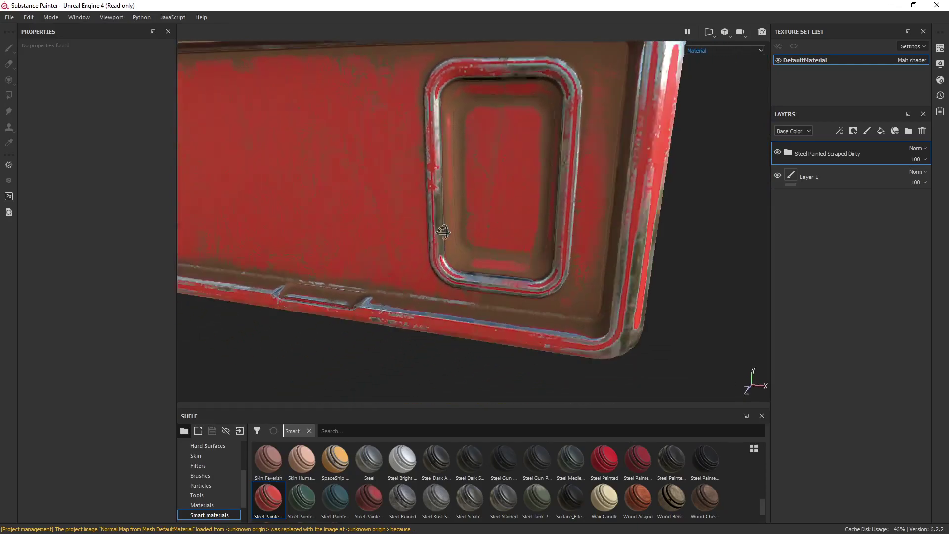
mouse_move(450, 228)
left_mouse_down("alt")
mouse_move(413, 291)
mouse_move(438, 343)
mouse_move(447, 335)
mouse_move(432, 192)
mouse_move(543, 233)
left_mouse_up("alt")
Show only the 2D texture view and display the baked Normal mesh map
left_click(734, 50)
left_click(549, 144)
key("F3")
scroll(529, 191, "up", 2)
scroll(529, 191, "down", 5)
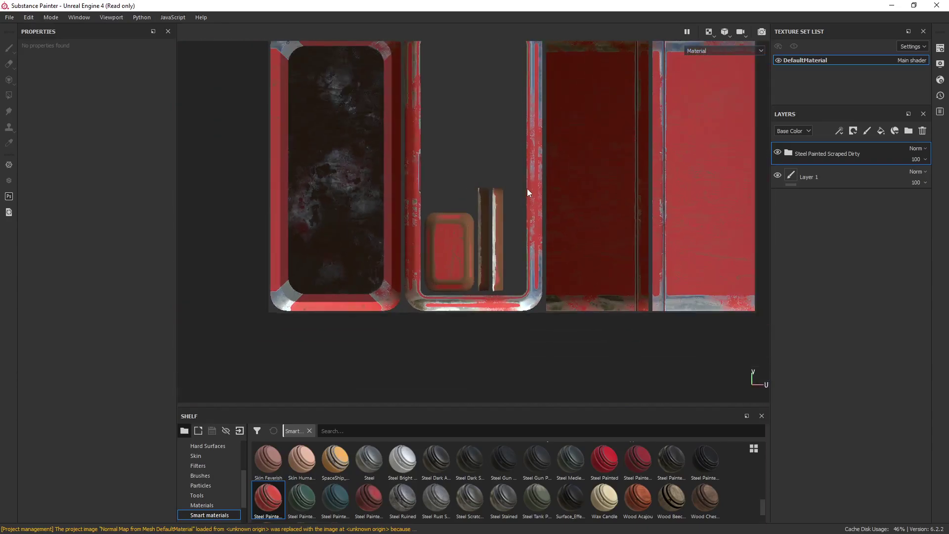
middle_click_drag(485, 136, 518, 279, "alt")
key("b")
scroll(410, 175, "up", 2)
Inspect the front panel's UV island in the Normal map, especially the corners and edges around the recess opening
scroll(388, 168, "up", 5)
middle_click_drag(338, 169, 424, 251)
middle_click_drag(354, 257, 526, 227)
scroll(444, 253, "up", 3)
scroll(382, 290, "up", 4)
scroll(447, 265, "up", 3)
middle_click_drag(365, 311, 426, 278)
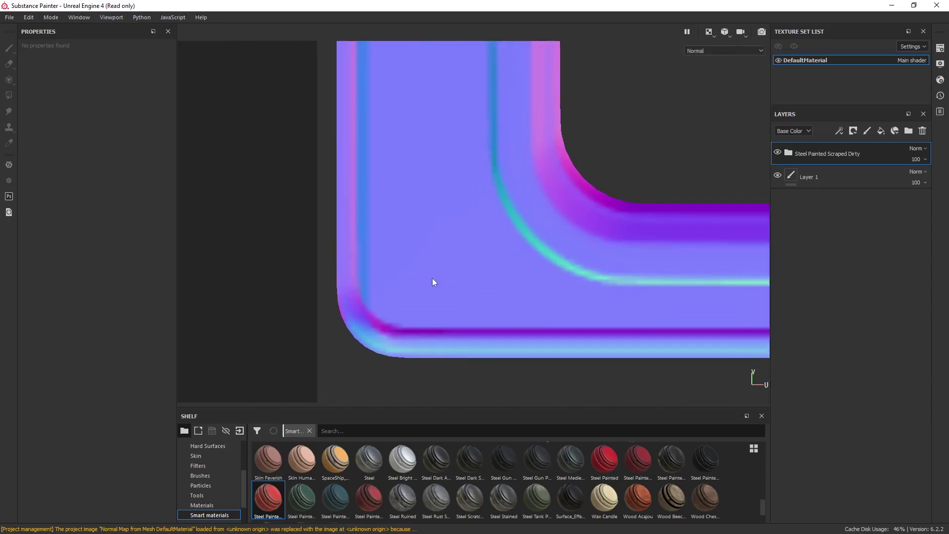
scroll(464, 246, "down", 6)
middle_click_drag(602, 194, 383, 268)
middle_click_drag(586, 208, 448, 246)
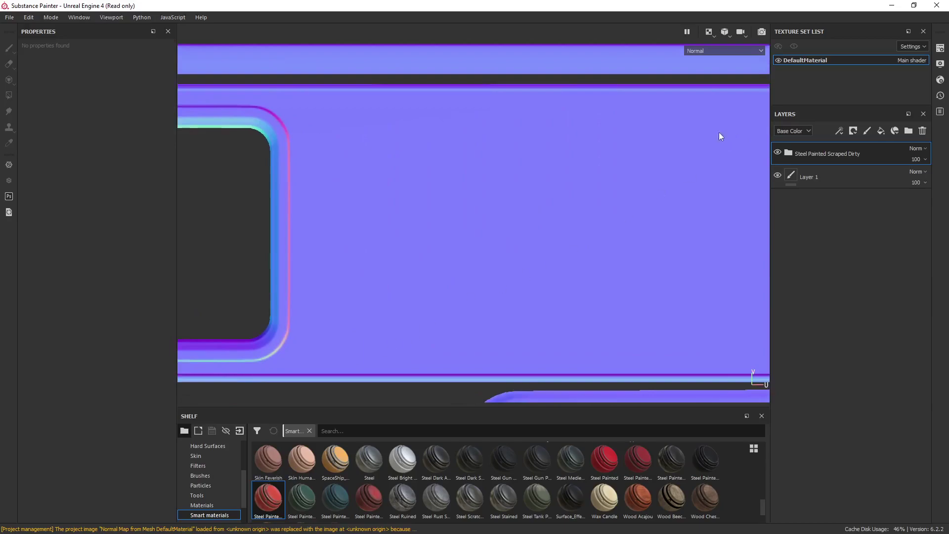
middle_click_drag(554, 154, 624, 305)
middle_click_drag(451, 252, 572, 277)
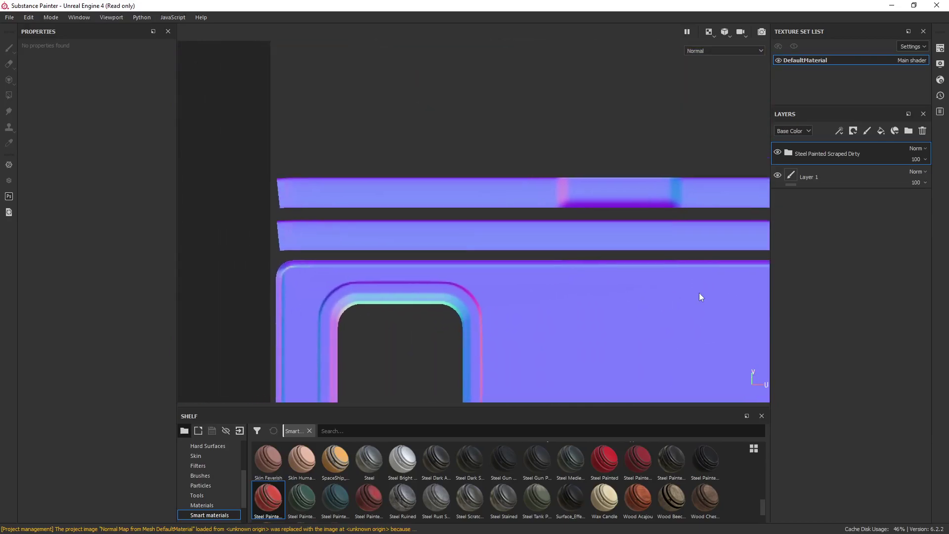
Examine the thin strips and the rectangular body-shell islands in the Normal map, checking gradients near their seams
middle_click_drag(699, 292, 466, 212)
scroll(564, 269, "up", 1)
middle_click_drag(563, 269, 301, 227)
scroll(503, 259, "down", 2)
middle_click_drag(570, 305, 480, 295)
scroll(538, 195, "up", 1)
middle_click_drag(538, 195, 514, 210)
scroll(532, 262, "down", 2)
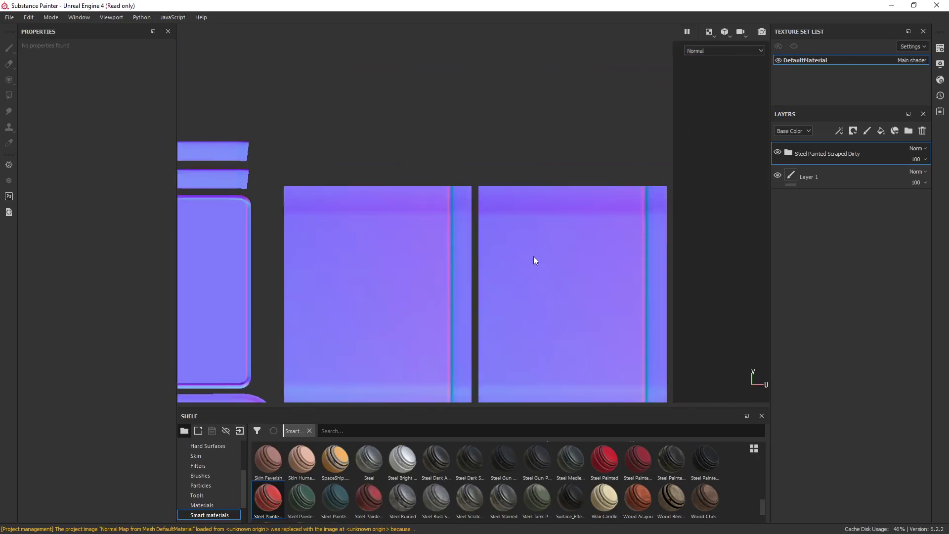
middle_click_drag(525, 331, 559, 167)
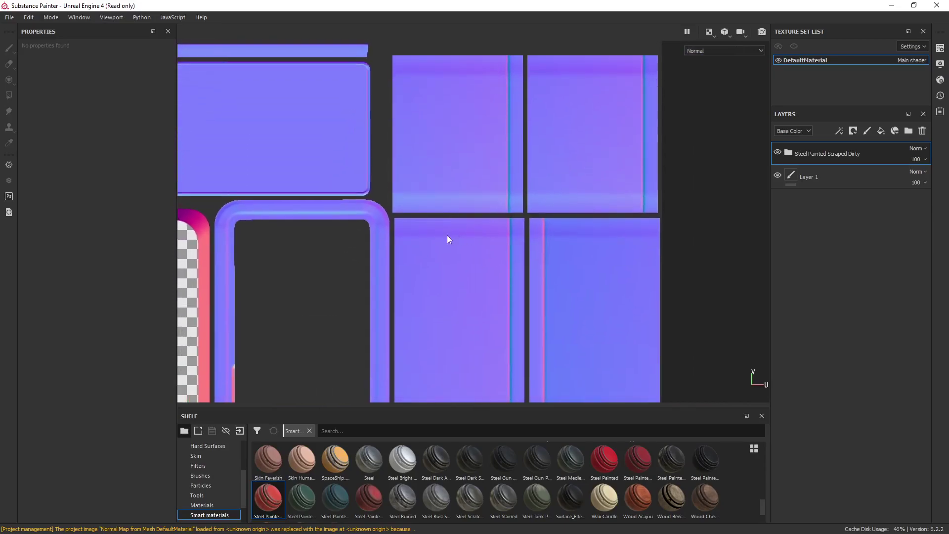
middle_click_drag(510, 287, 568, 266, "alt")
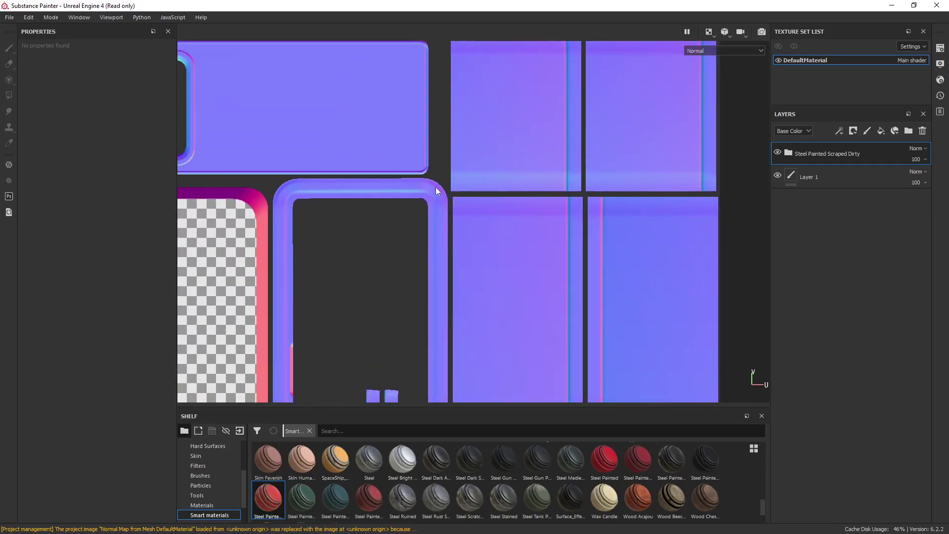
middle_click_drag(584, 231, 548, 243)
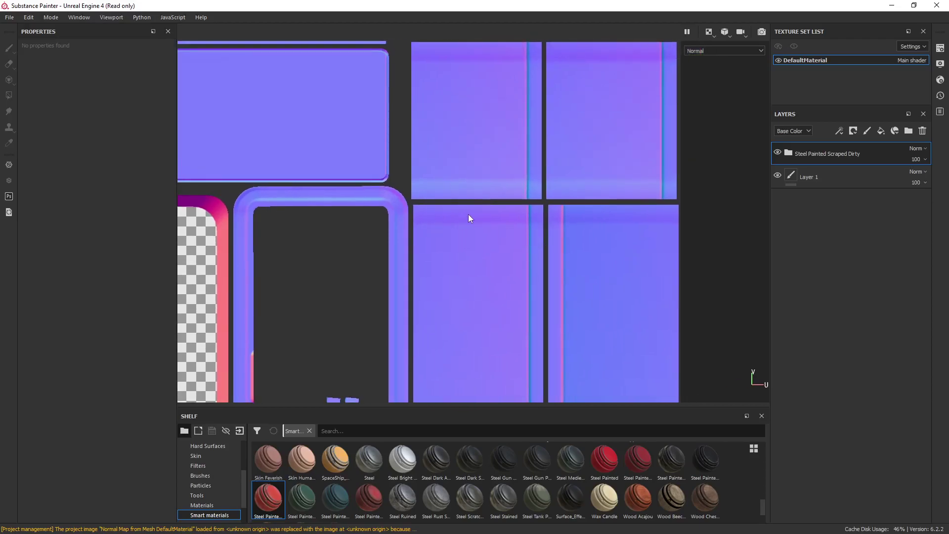
scroll(470, 217, "up", 4)
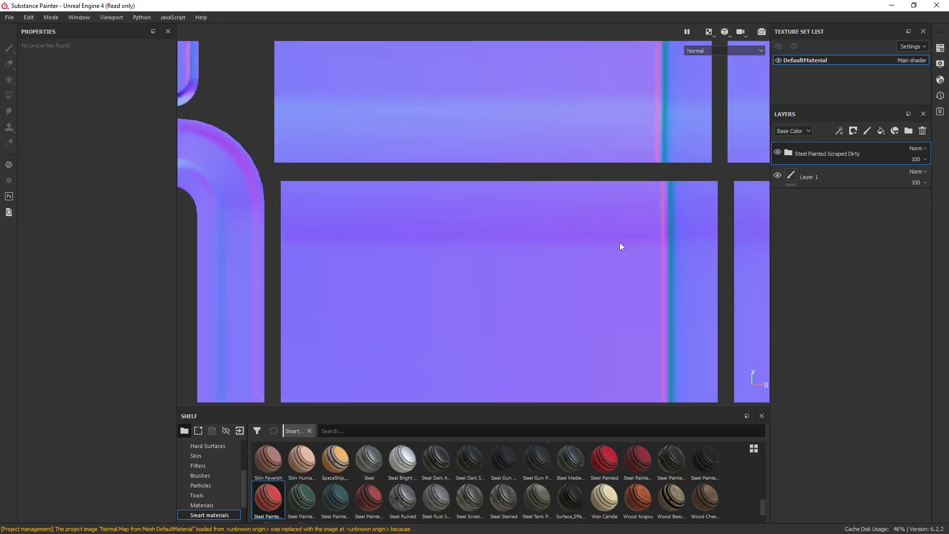
scroll(537, 249, "down", 5)
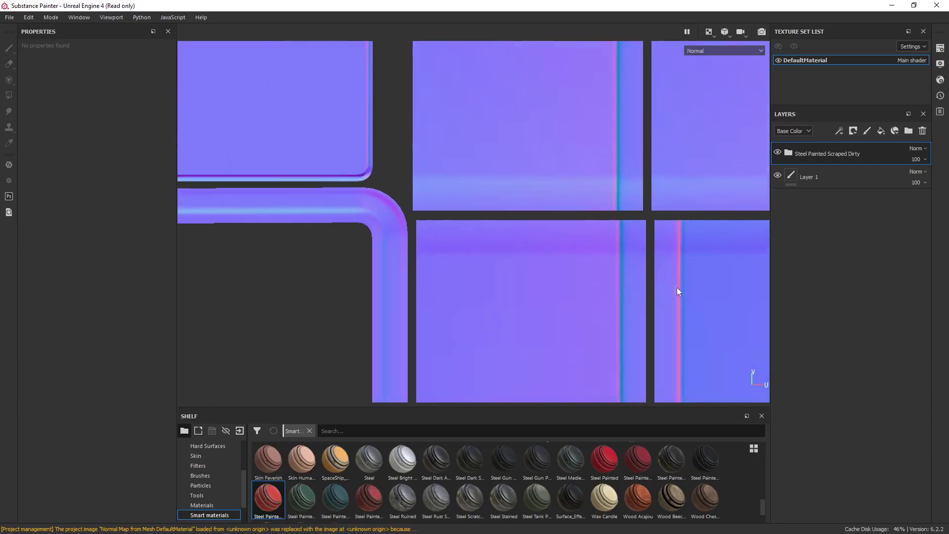
scroll(527, 224, "up", 4)
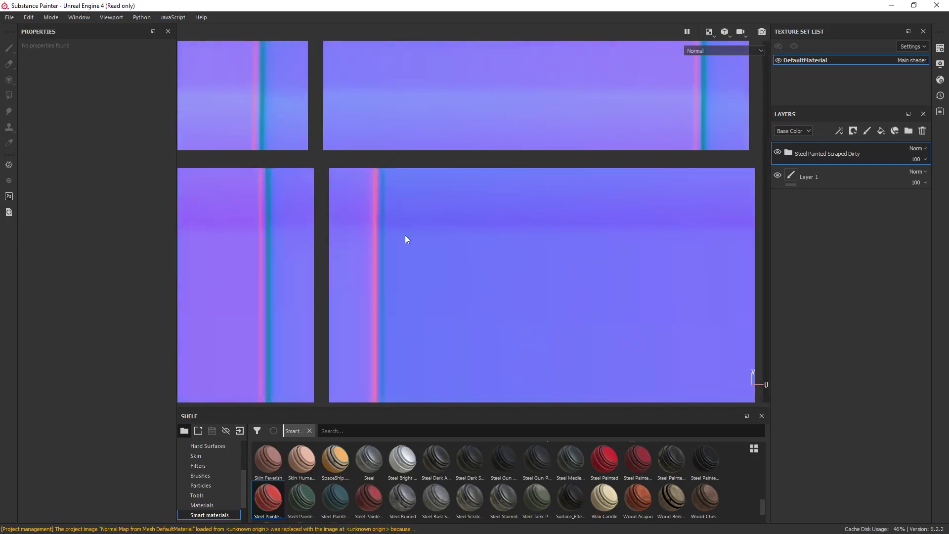
scroll(529, 229, "down", 5)
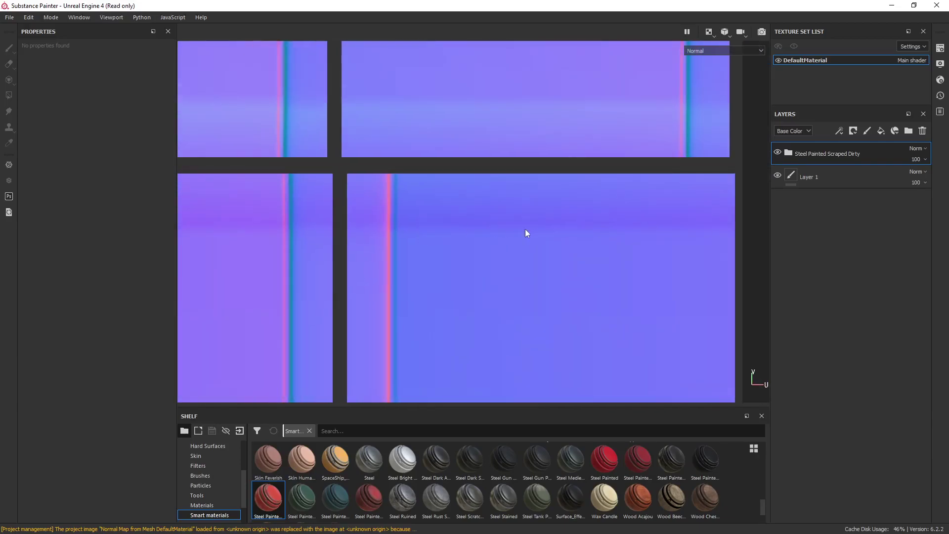
Inspect the lower part of the Normal map, covering the body shell ends, the frame ring and the small recess island
middle_click_drag(506, 306, 553, 140, "alt")
middle_click_drag(513, 241, 637, 216, "alt")
middle_click_drag(450, 282, 579, 265)
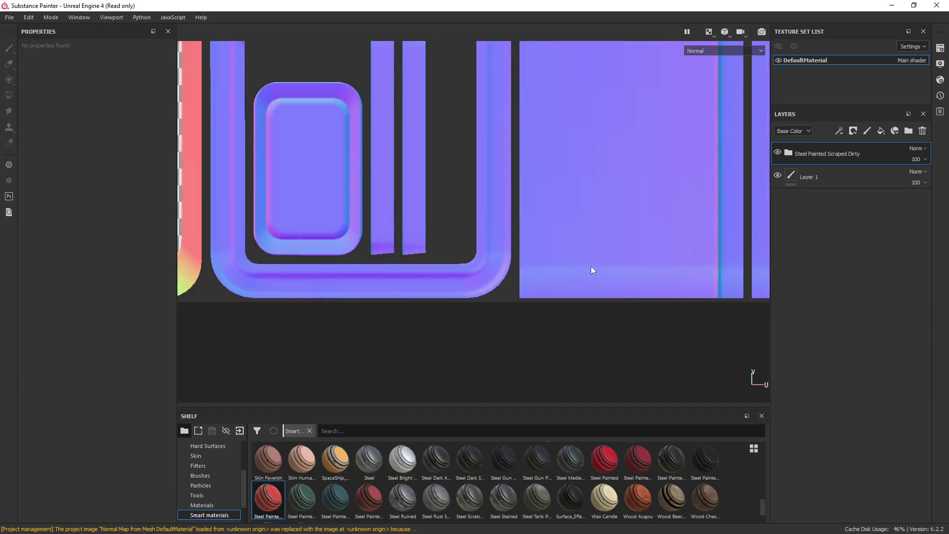
scroll(553, 275, "up", 3)
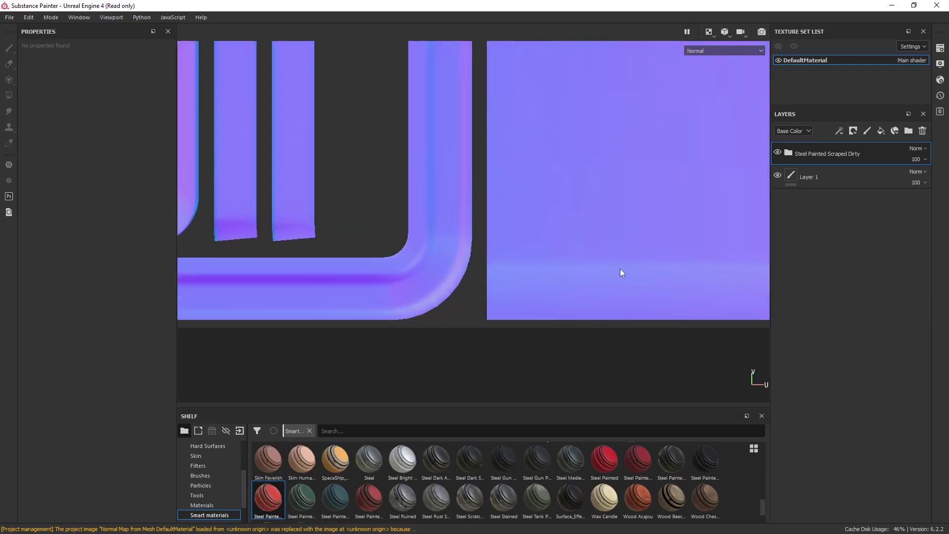
scroll(414, 278, "down", 3)
middle_click_drag(414, 279, 591, 275)
scroll(590, 275, "down", 2)
middle_click_drag(578, 230, 568, 261)
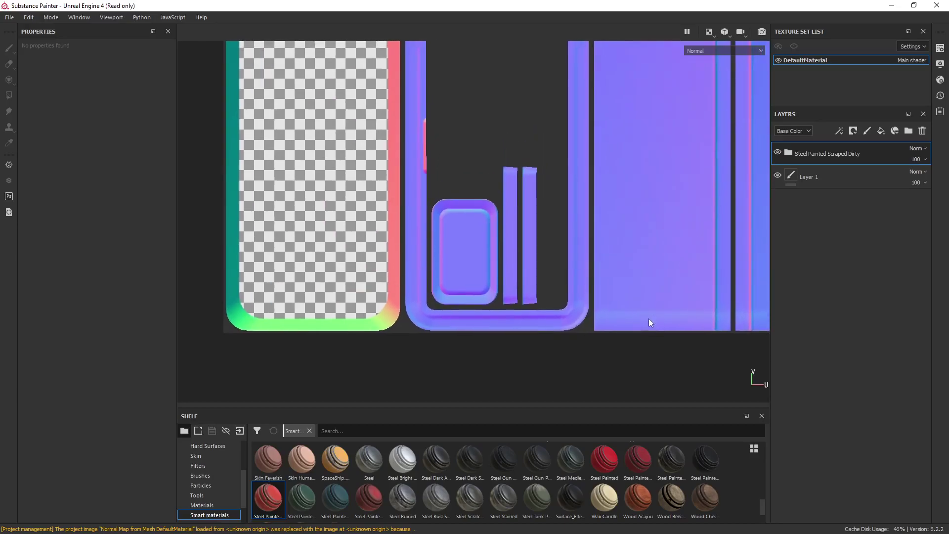
middle_click_drag(637, 236, 621, 266, "alt")
middle_click_drag(587, 169, 668, 204)
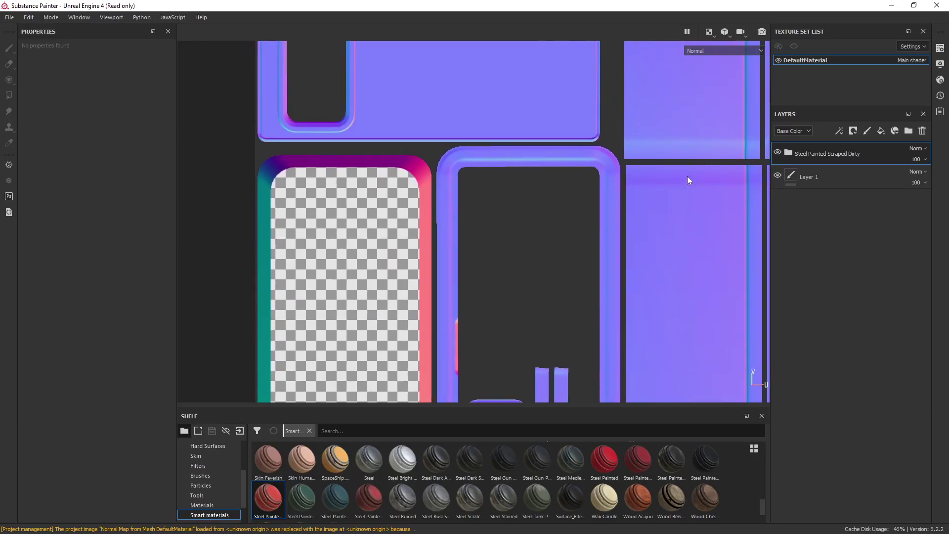
Review the front panel island again together with the neighbouring frame rings in the 2D Normal map
middle_click_drag(455, 222, 562, 296)
scroll(465, 218, "up", 2)
scroll(465, 221, "up", 1)
middle_click_drag(450, 206, 475, 261)
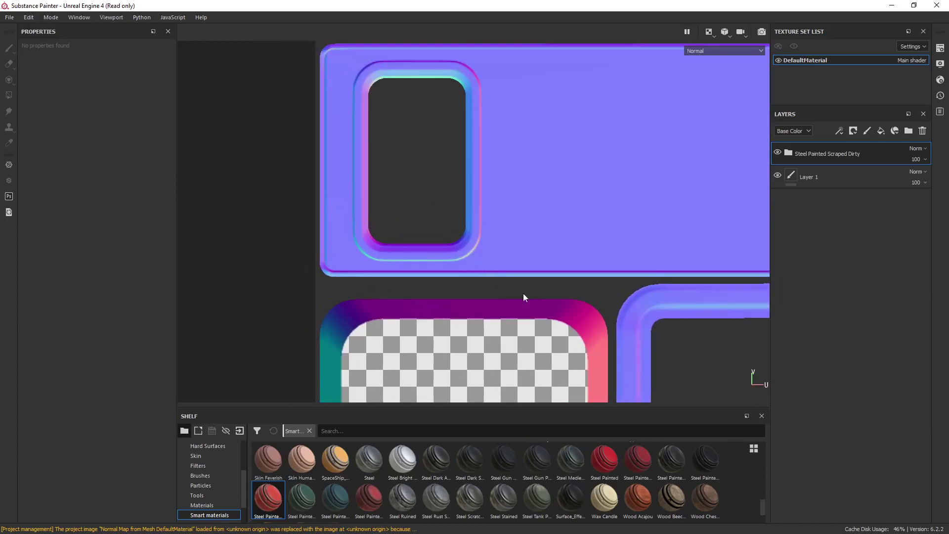
middle_click_drag(607, 333, 503, 255)
mouse_move(566, 320)
middle_mouse_down()
mouse_move(502, 214)
mouse_move(490, 151)
middle_mouse_up()
middle_click_drag(520, 277, 470, 252)
middle_click_drag(495, 135, 530, 246)
scroll(517, 245, "down", 2)
Alternate between the 3D, split and 2D views to compare the Normal map on the model and in UV space
key("F2")
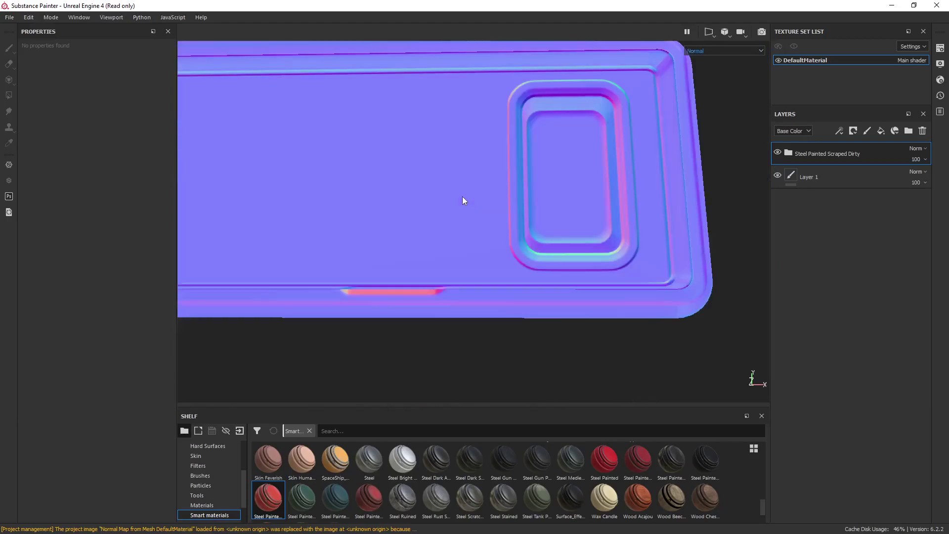
key("F1")
key("F3")
key("F1")
scroll(459, 208, "up", 2)
key("F2")
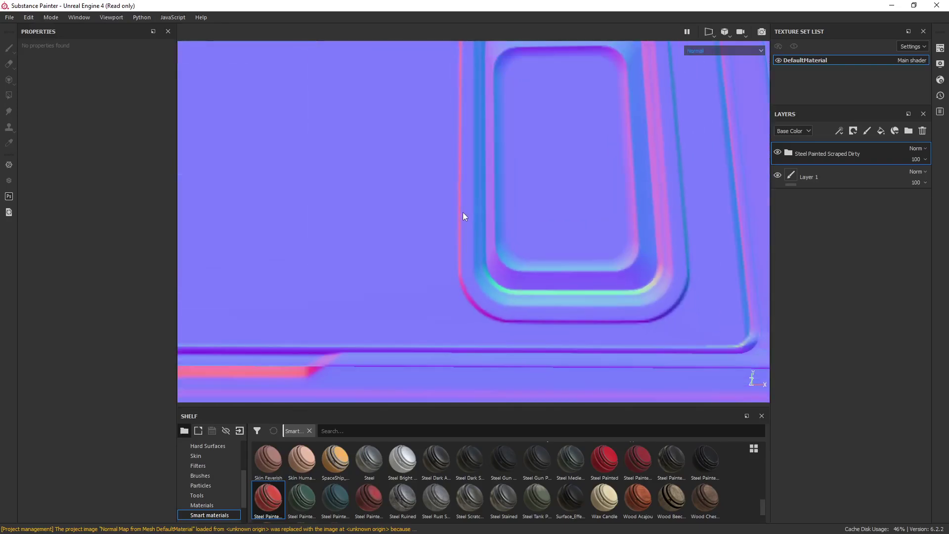
scroll(462, 212, "down", 3)
Display the full Material on the 3D model and view the radio's front and side from several angles
key("m")
left_click_drag(494, 303, 496, 239, "alt")
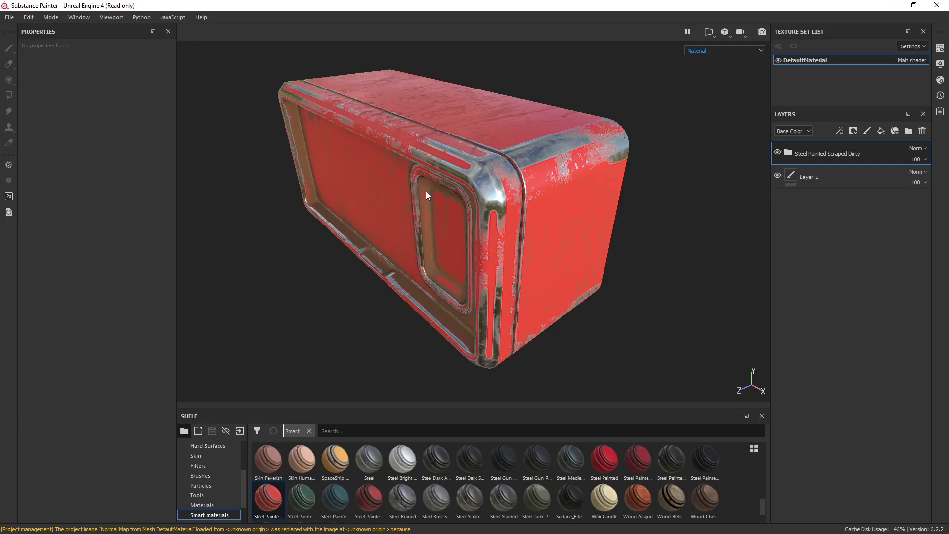
left_click_drag(426, 191, 562, 226, "alt")
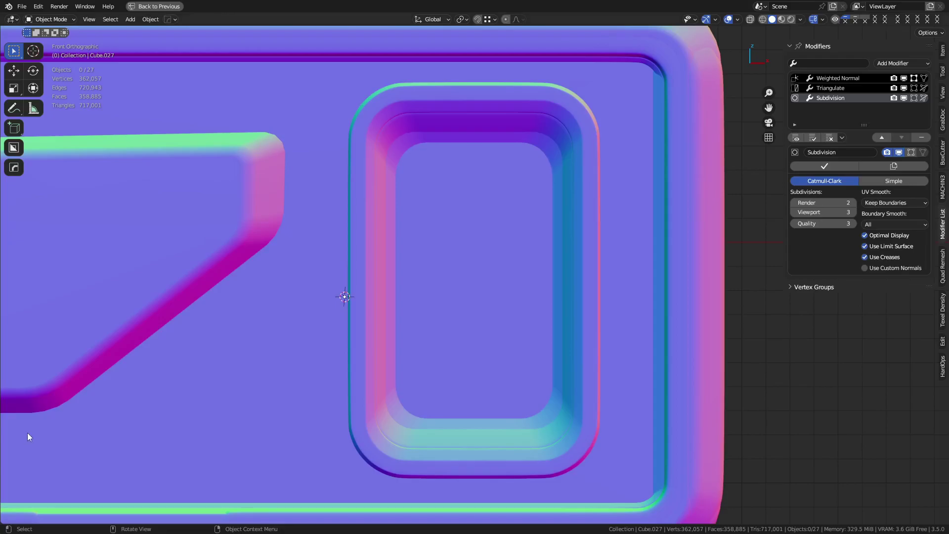
Switch to Blender, select the nearest radio and change the viewport MatCap from the normal-colored one to plain grey
scroll(515, 274, "down", 6)
middle_click_drag(540, 322, 475, 317)
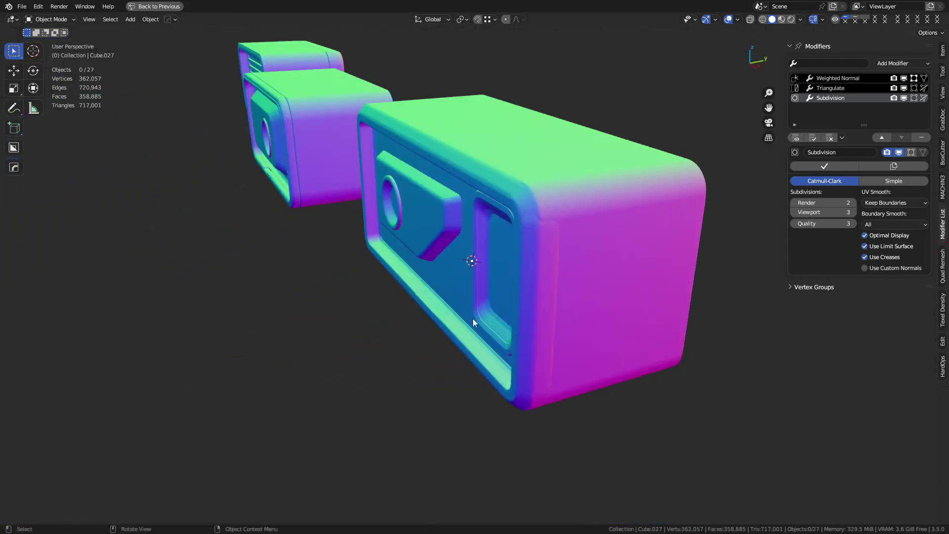
left_click(526, 201)
middle_click(527, 201, "alt")
middle_click_drag(483, 250, 485, 295)
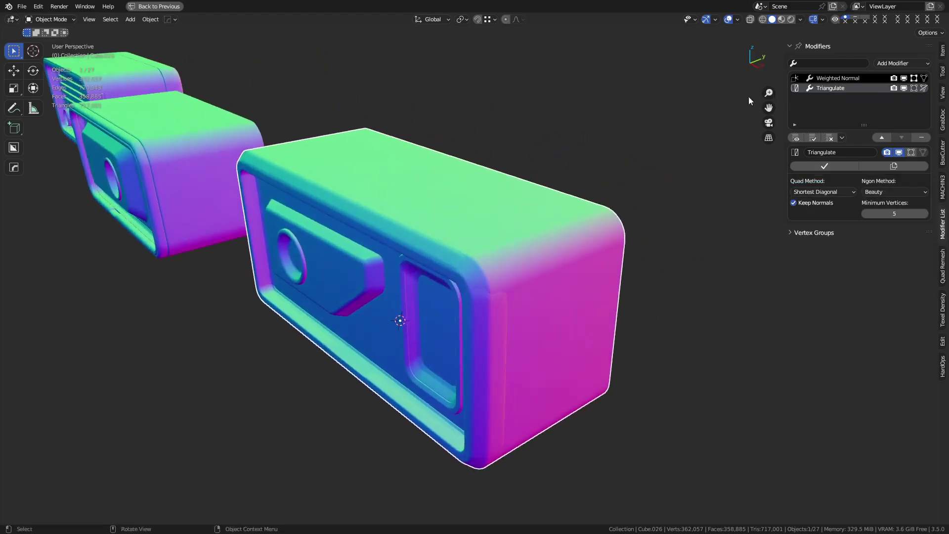
key("z")
left_click(800, 19)
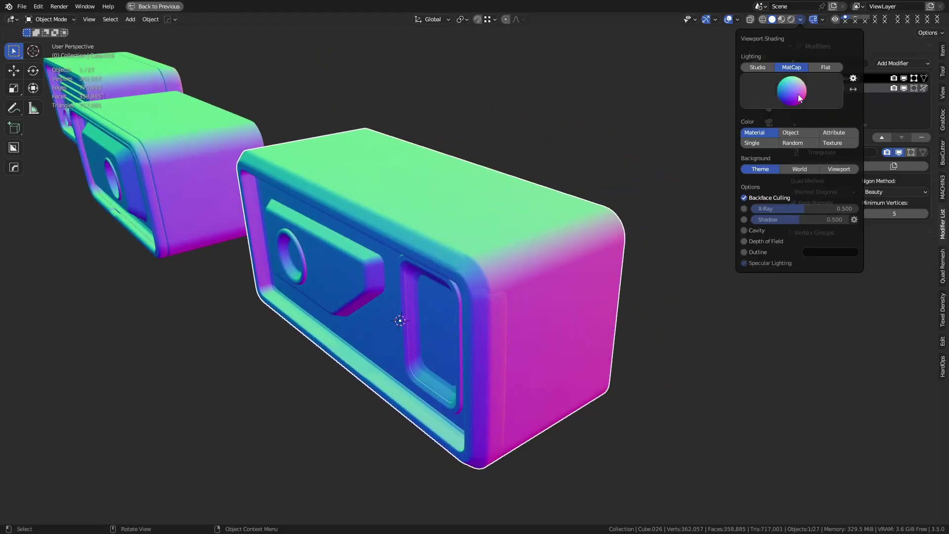
left_click(792, 92)
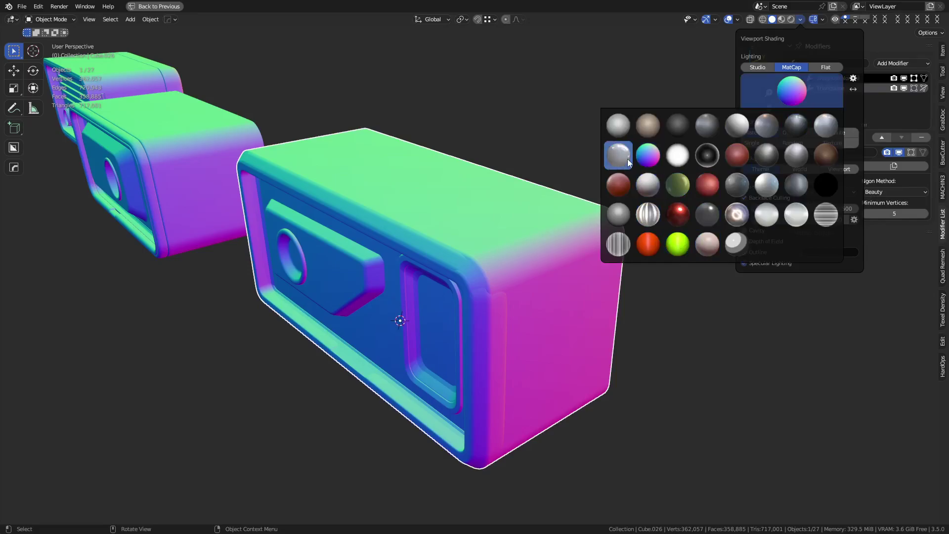
left_click(616, 216)
Hide the nearest radio's outer body object around the front frame
left_click(468, 302)
scroll(482, 295, "up", 6)
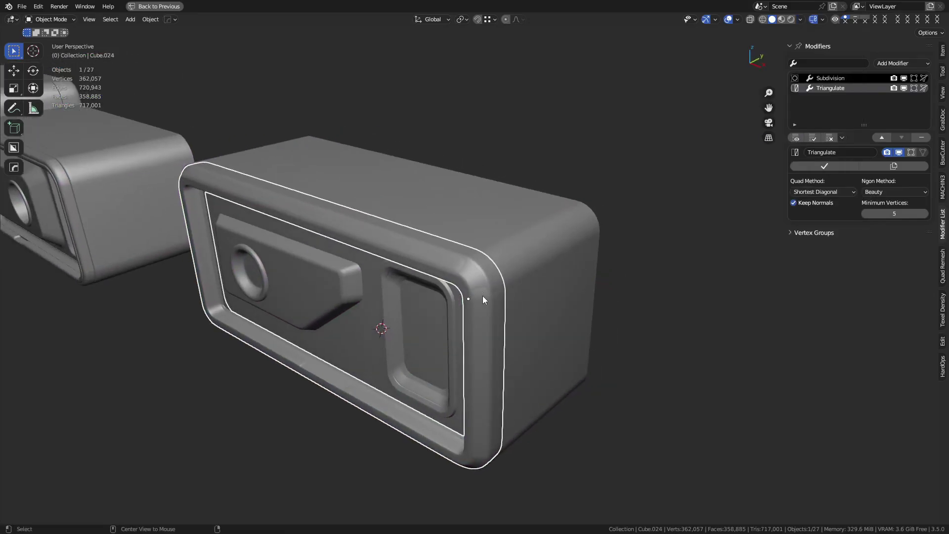
left_click(502, 211)
key("h")
Select the radio's rounded front frame and remove its Subdivision modifier
left_click(475, 241)
scroll(476, 246, "up", 4)
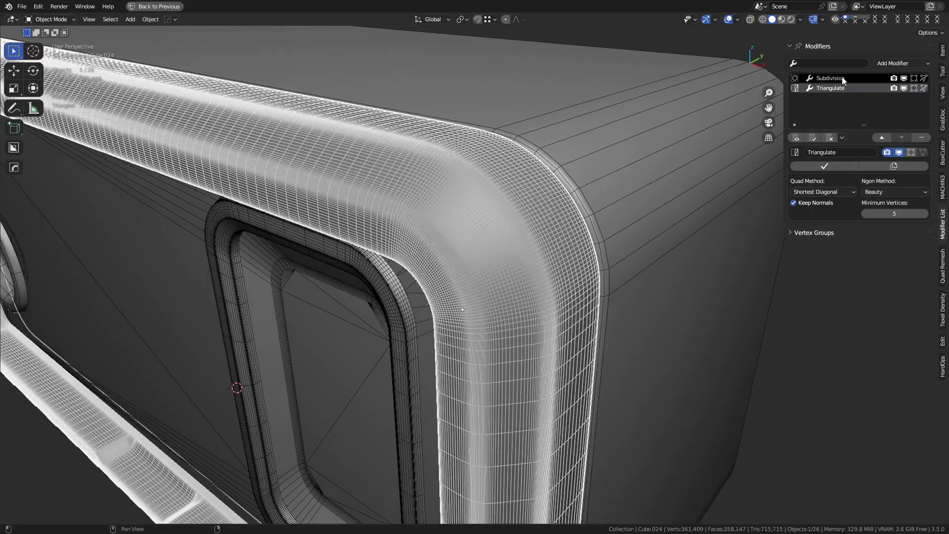
left_click(843, 81)
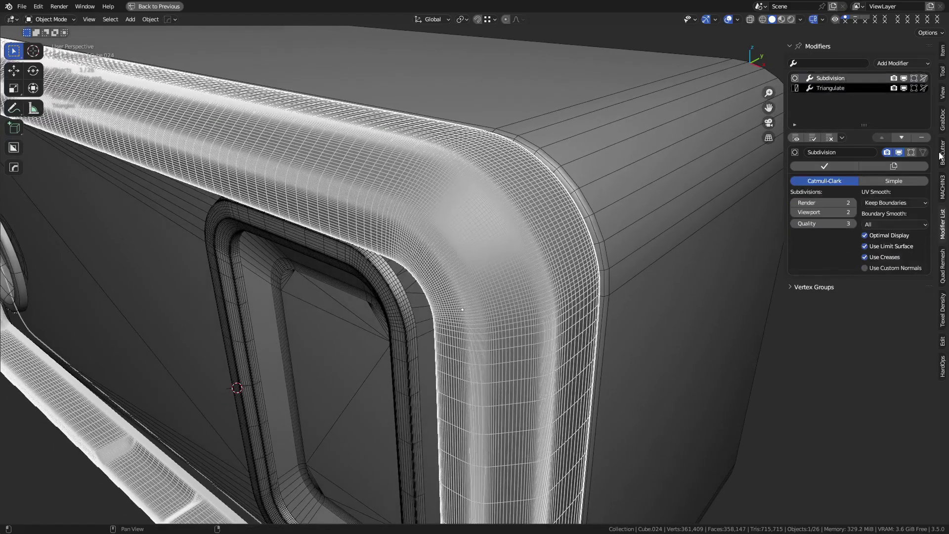
left_click(921, 138)
Enter Sculpt Mode on the front frame, add Multires at subdivision level 3 and set the Scrape/Peaks brush radius to 80 px
key("ctrl+Tab")
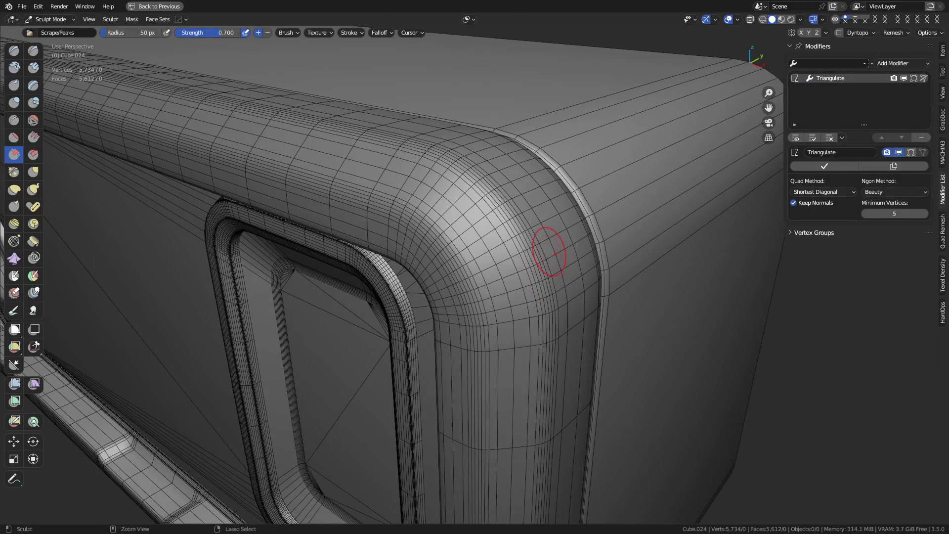
key("ctrl+3")
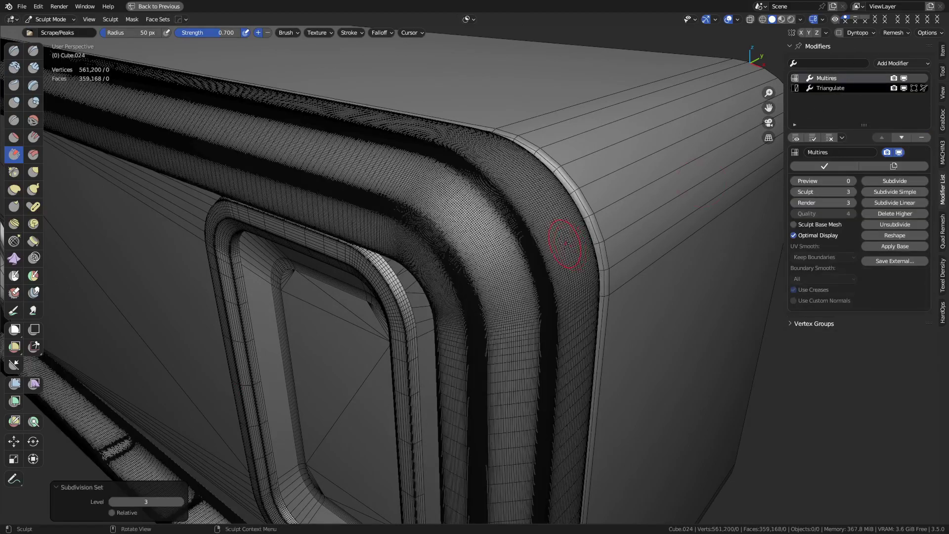
key("f")
left_click(543, 256)
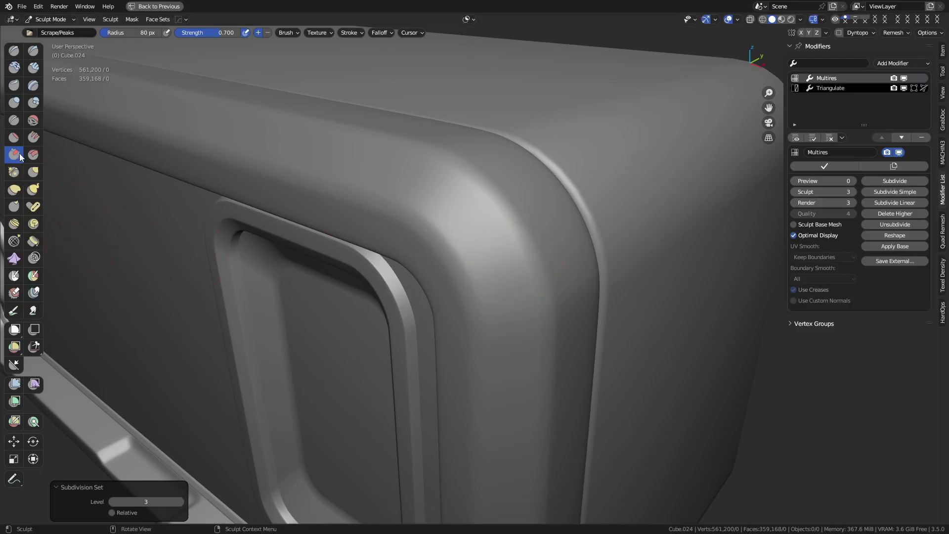
Flatten the front frame's rounded upper-right corner with a few short Scrape/Peaks strokes
mouse_move(424, 224)
left_mouse_down()
mouse_move(462, 267)
mouse_move(433, 221)
mouse_move(461, 256)
mouse_move(460, 294)
mouse_move(450, 227)
mouse_move(480, 301)
mouse_move(434, 225)
mouse_move(473, 283)
mouse_move(485, 283)
mouse_move(454, 228)
mouse_move(433, 257)
mouse_move(478, 294)
mouse_move(441, 225)
left_mouse_up()
mouse_move(467, 257)
left_mouse_down()
mouse_move(445, 224)
mouse_move(475, 288)
mouse_move(454, 227)
mouse_move(458, 279)
mouse_move(435, 228)
mouse_move(466, 275)
left_mouse_up()
left_click_drag(466, 275, 468, 280)
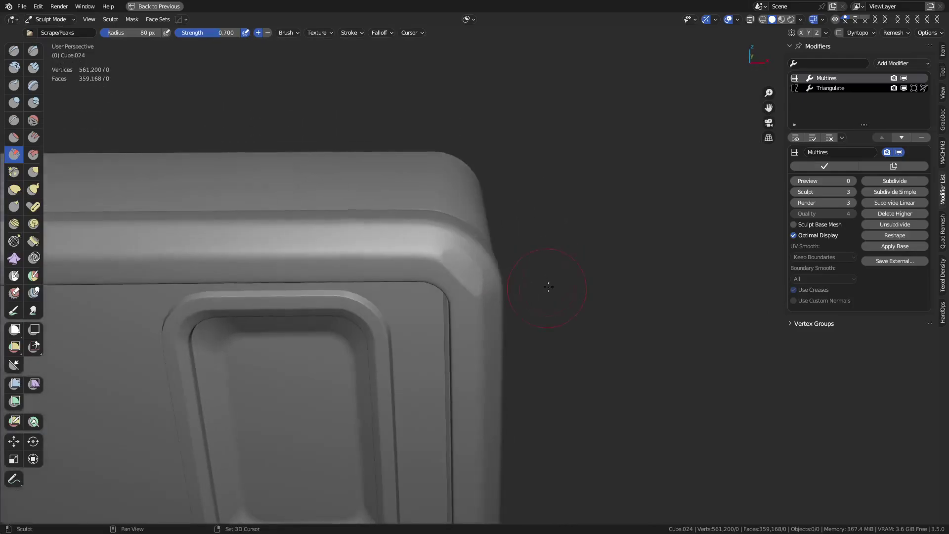
Return to Object Mode and set the front frame's Multires preview level to 2
key("ctrl+Tab")
mouse_move(548, 287)
middle_mouse_down("shift")
mouse_move(584, 258)
mouse_move(511, 289)
middle_mouse_up("shift")
left_click(533, 266)
left_click(854, 180)
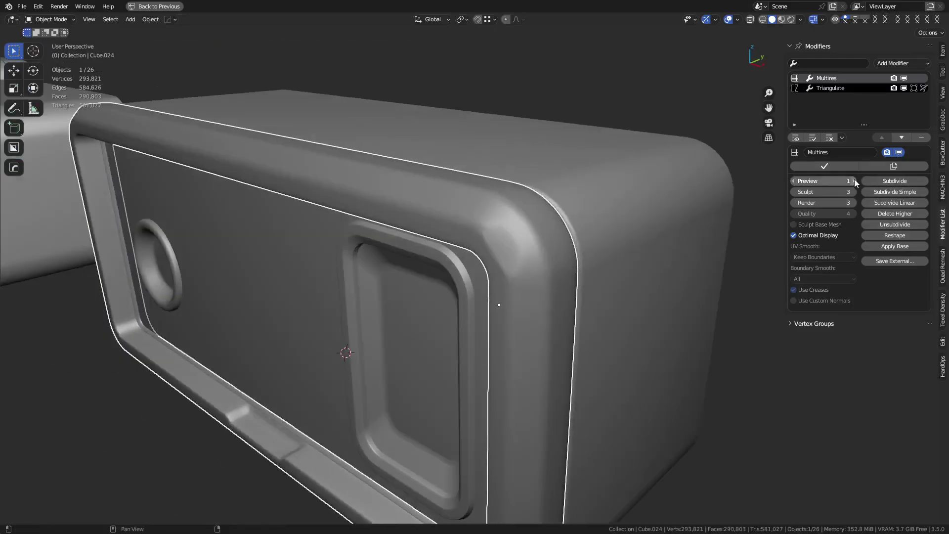
left_click(854, 181)
middle_click_drag(536, 243, 501, 241)
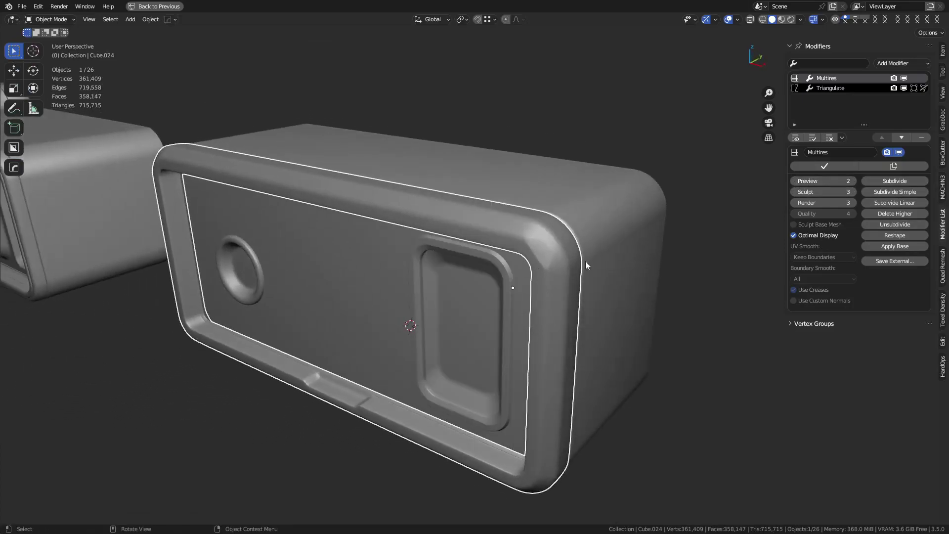
Examine the sculpted corner of the front frame from another angle with everything deselected
left_click(725, 310)
key("a")
key("alt+a")
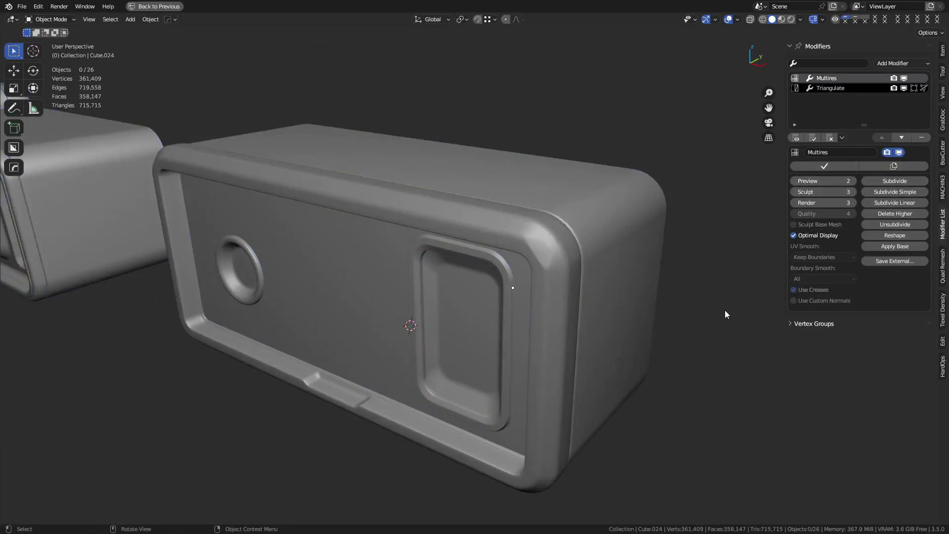
left_click(539, 240)
middle_click_drag(556, 206, 530, 201)
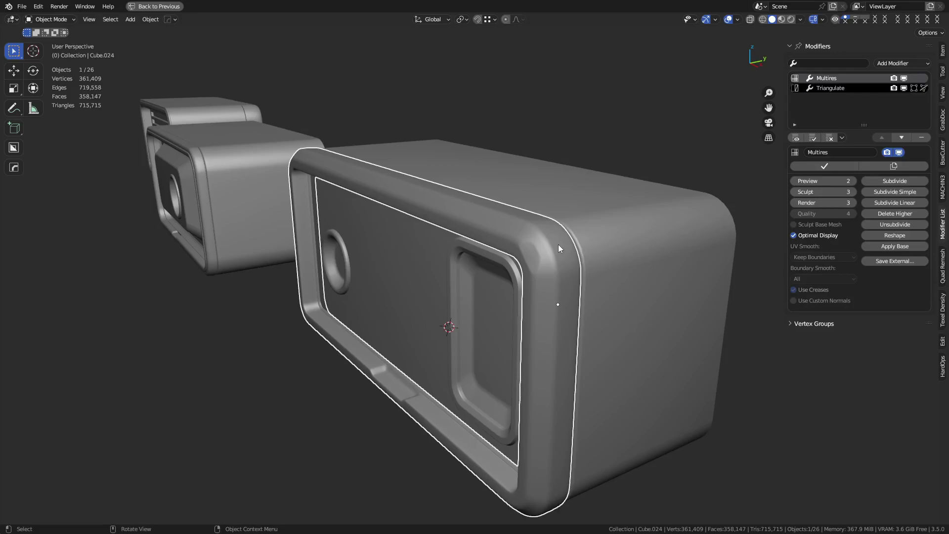
left_click(303, 440)
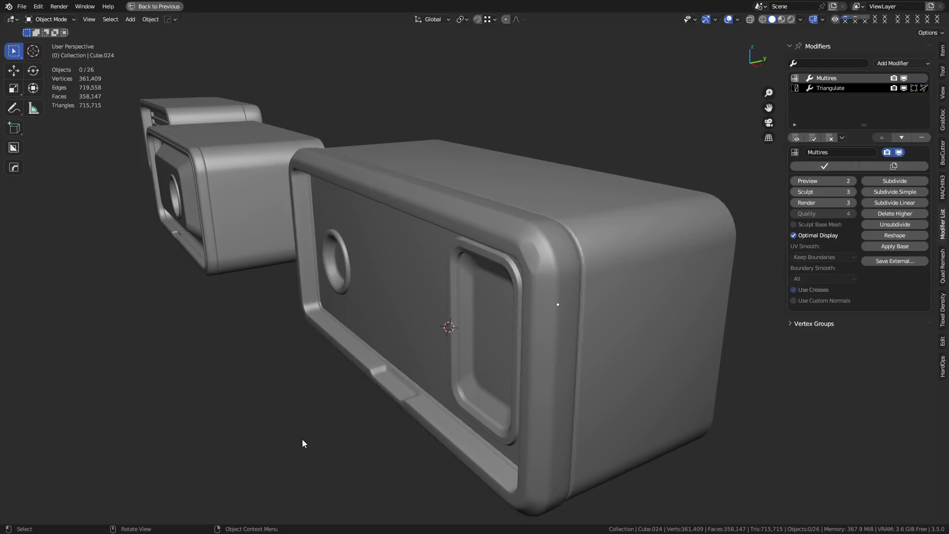